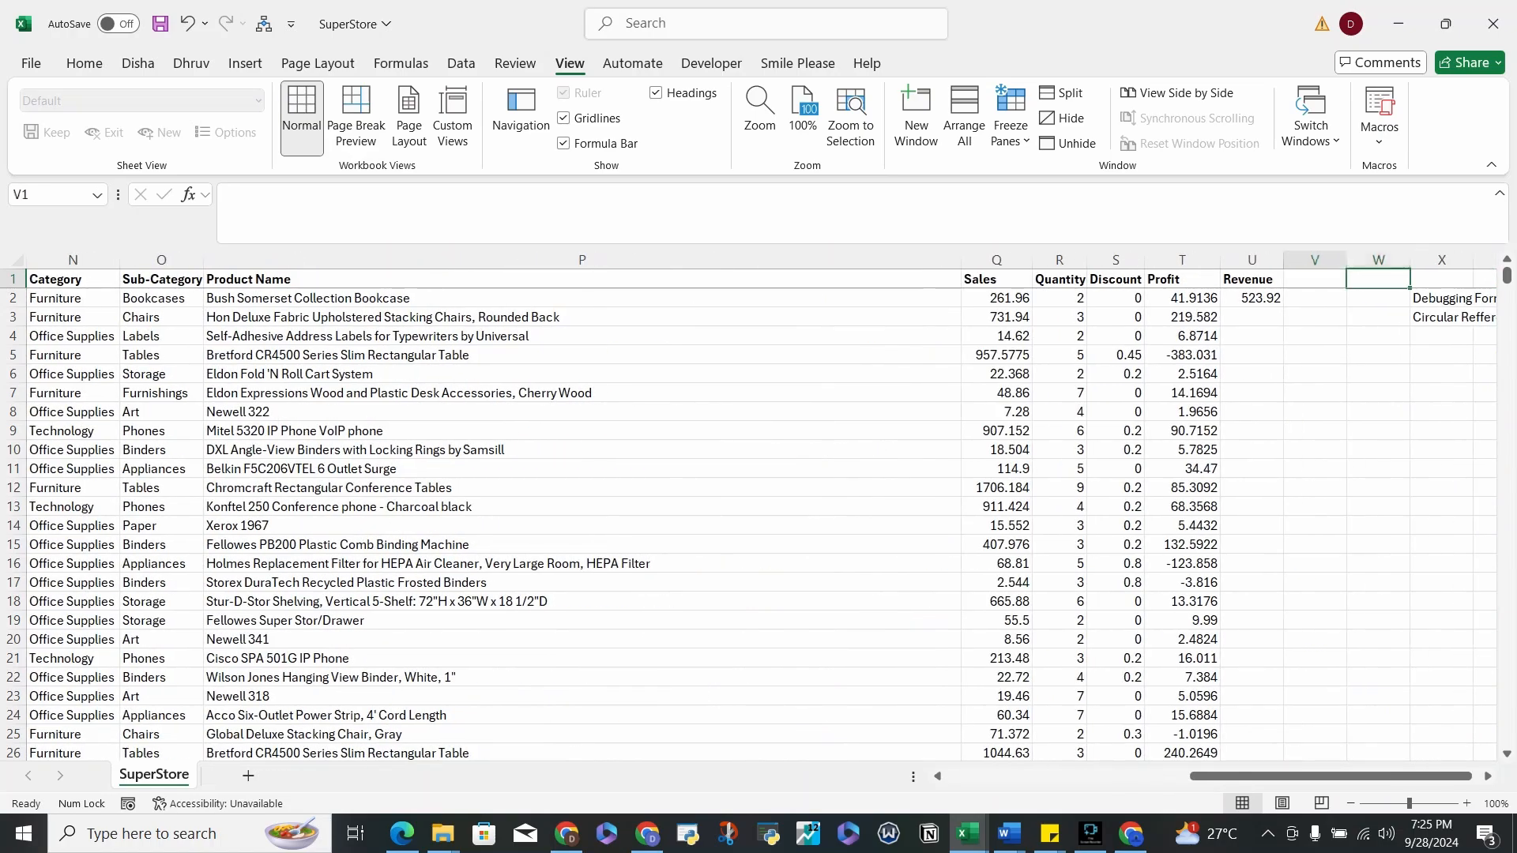
- Return to the first column and review the header cells from Order ID through State
{"action": "key", "text": "Left"}
{"action": "key", "text": "Left"}
{"action": "key", "text": "Left"}
{"action": "key", "text": "Left"}
{"action": "key", "text": "Left"}
{"action": "key", "text": "Left"}
{"action": "key", "text": "Left"}
{"action": "key", "text": "Left"}
{"action": "key", "text": "Left"}
{"action": "key", "text": "Left"}
{"action": "key", "text": "Left"}
{"action": "key", "text": "Left"}
{"action": "key", "text": "Left"}
{"action": "key", "text": "Left"}
{"action": "key", "text": "Left"}
{"action": "key", "text": "Left"}
{"action": "key", "text": "Left"}
{"action": "key", "text": "Left"}
{"action": "key", "text": "Left"}
{"action": "key", "text": "Left"}
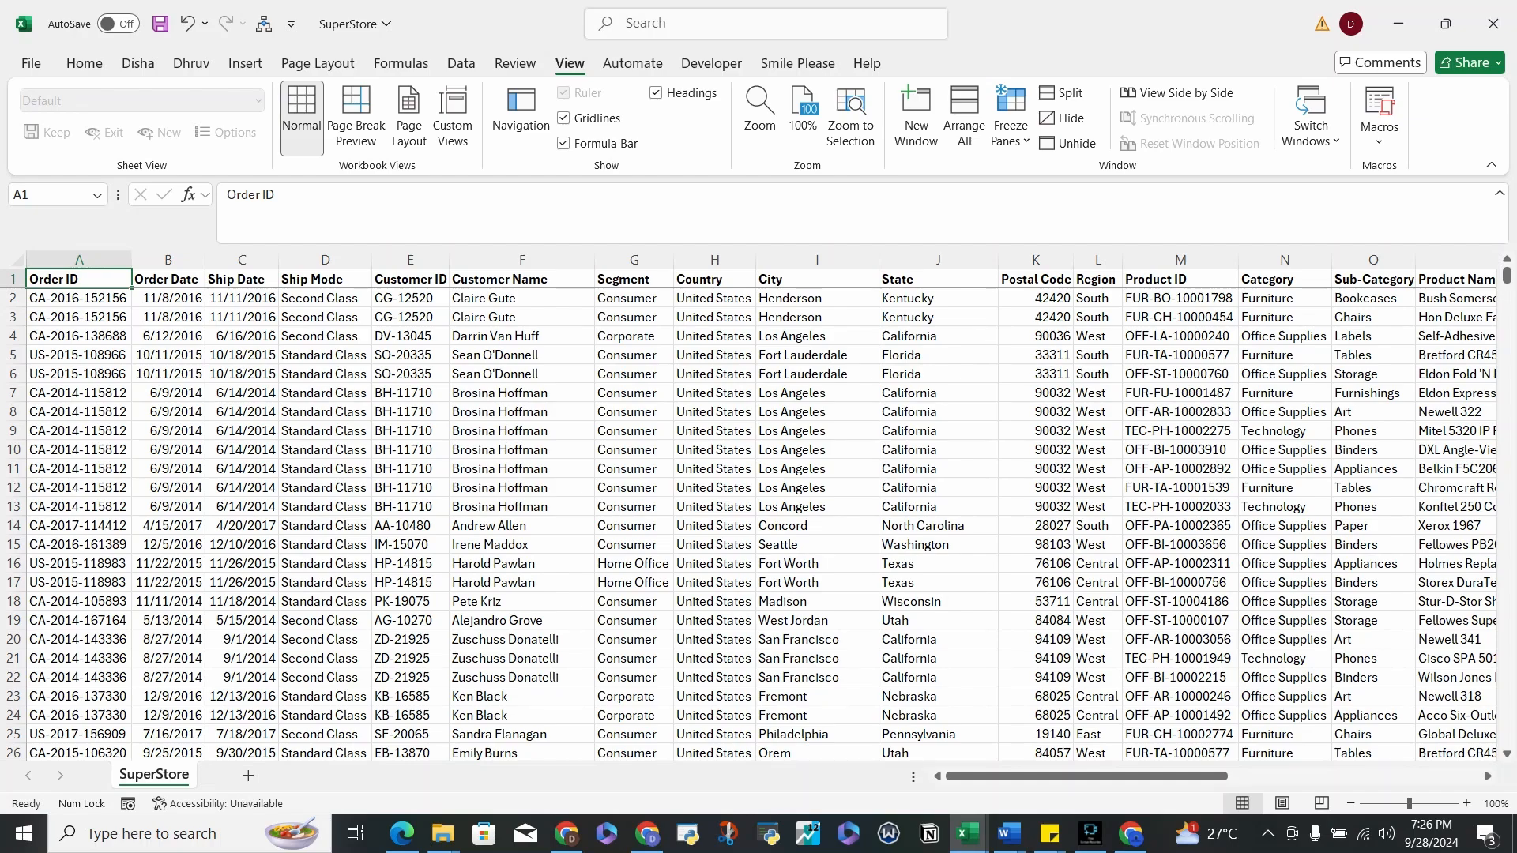
{"action": "key", "text": "shift+Right"}
{"action": "key", "text": "shift+Right"}
{"action": "key", "text": "shift+Right"}
{"action": "key", "text": "shift+Right"}
{"action": "key", "text": "shift+Right"}
{"action": "key", "text": "shift+Right"}
{"action": "key", "text": "shift+Right"}
{"action": "key", "text": "shift+Right"}
{"action": "key", "text": "shift+Right"}
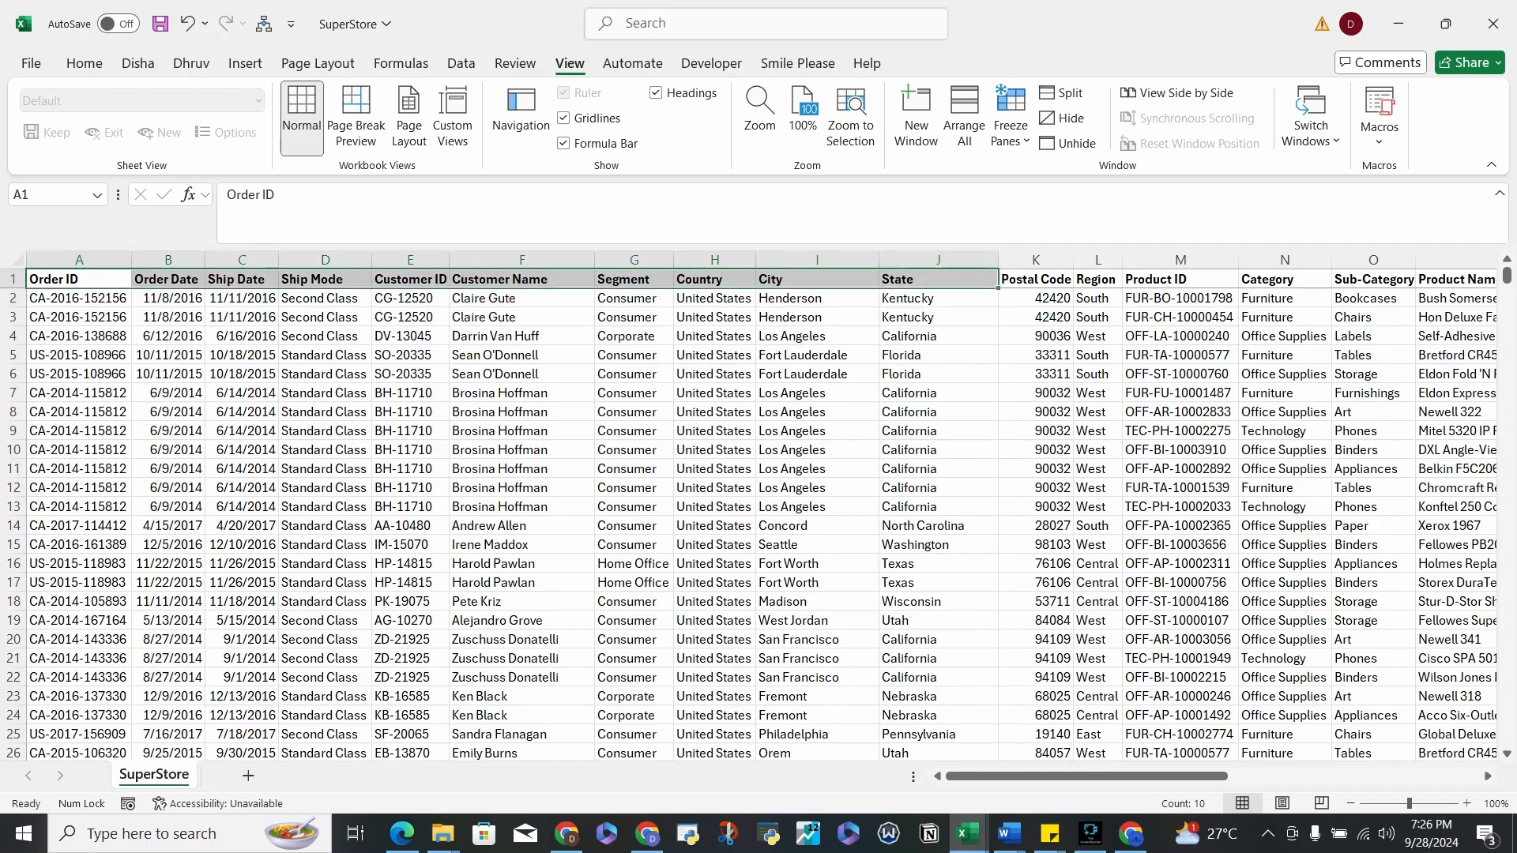
- Examine the Order Date, Ship Date, Ship Mode, Customer ID and Customer Name columns and the rows below
{"action": "left_click", "coordinate": [169, 260]}
{"action": "left_click", "coordinate": [242, 260]}
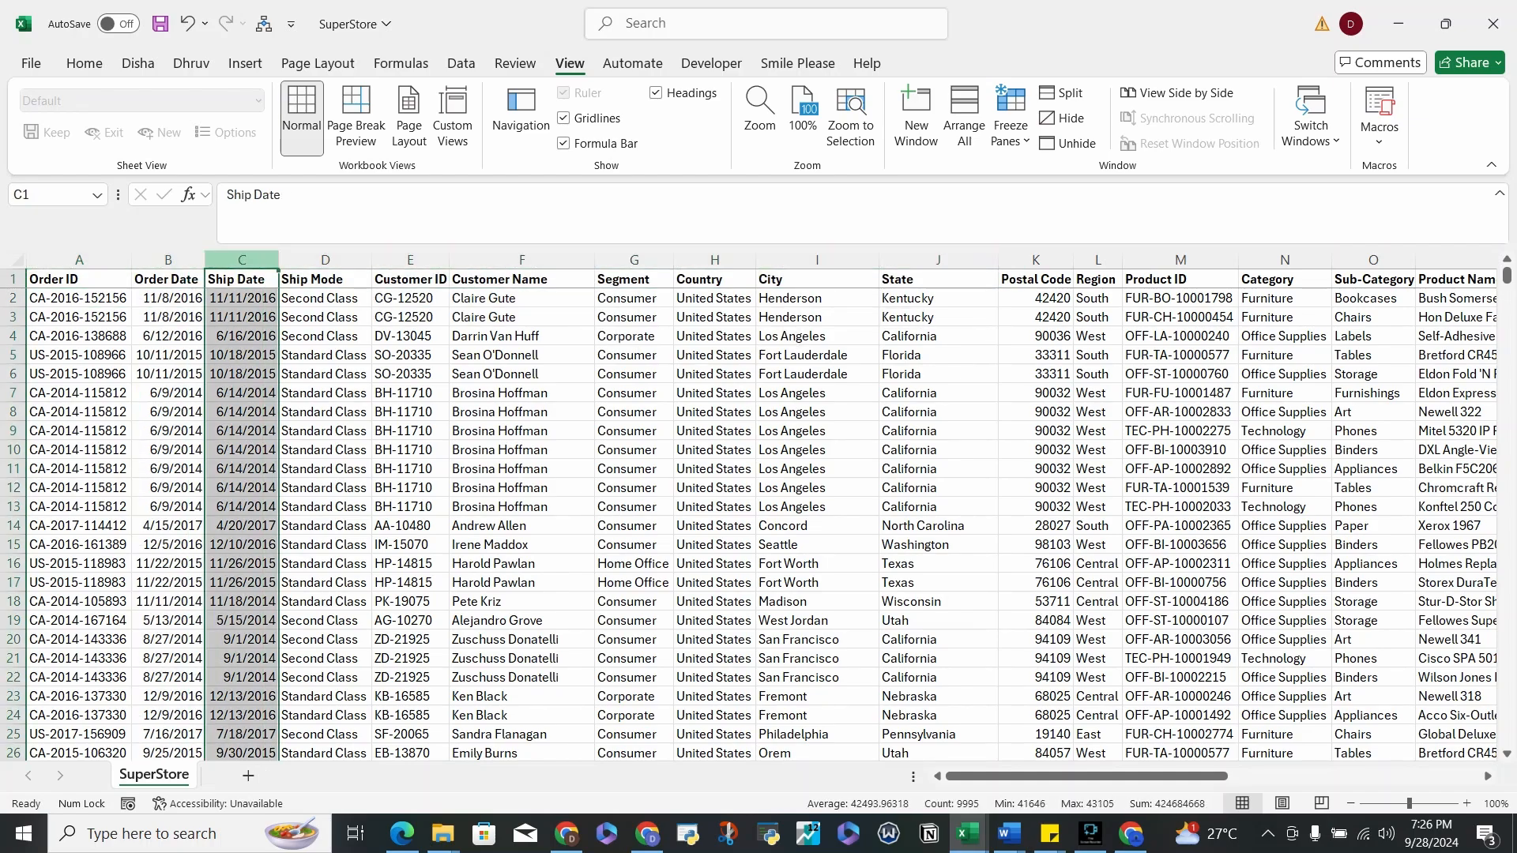
{"action": "left_click", "coordinate": [325, 260]}
{"action": "left_click", "coordinate": [410, 260]}
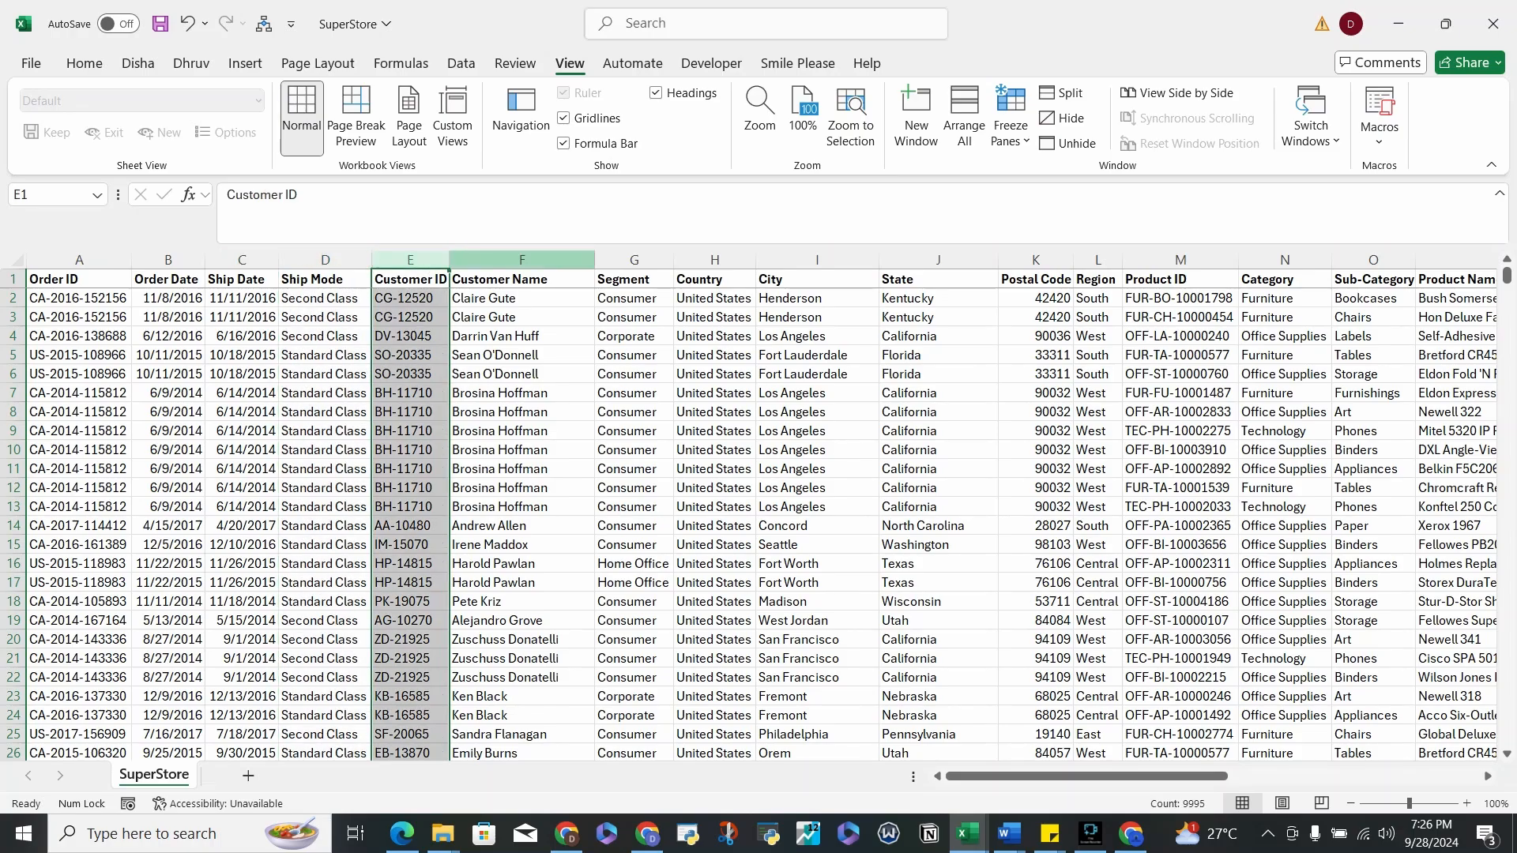
{"action": "left_click", "coordinate": [521, 260]}
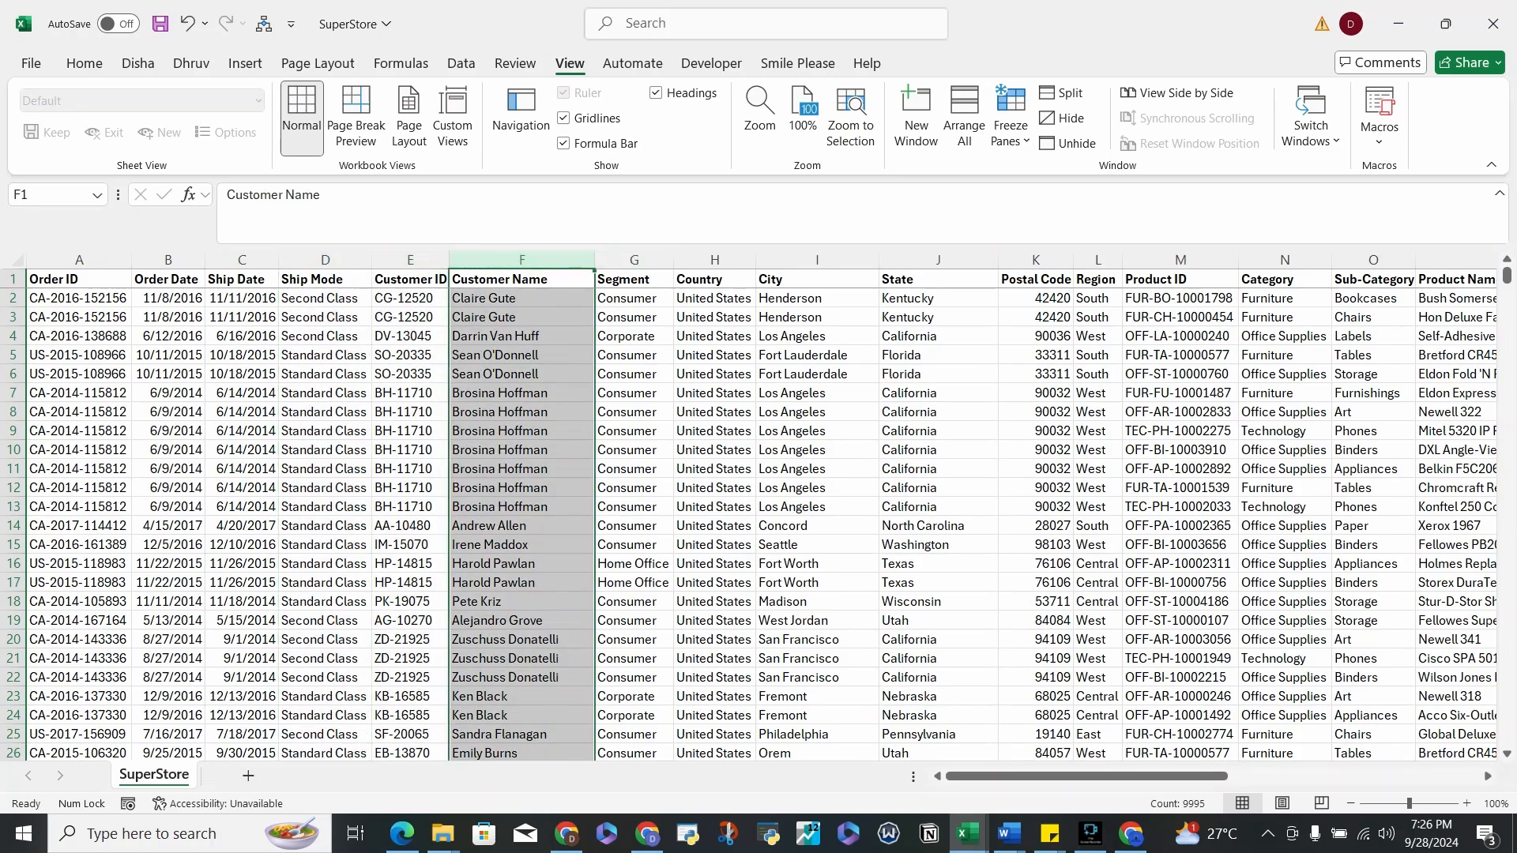
{"action": "scroll", "coordinate": [758, 523], "scroll_direction": "down", "scroll_amount": 10}
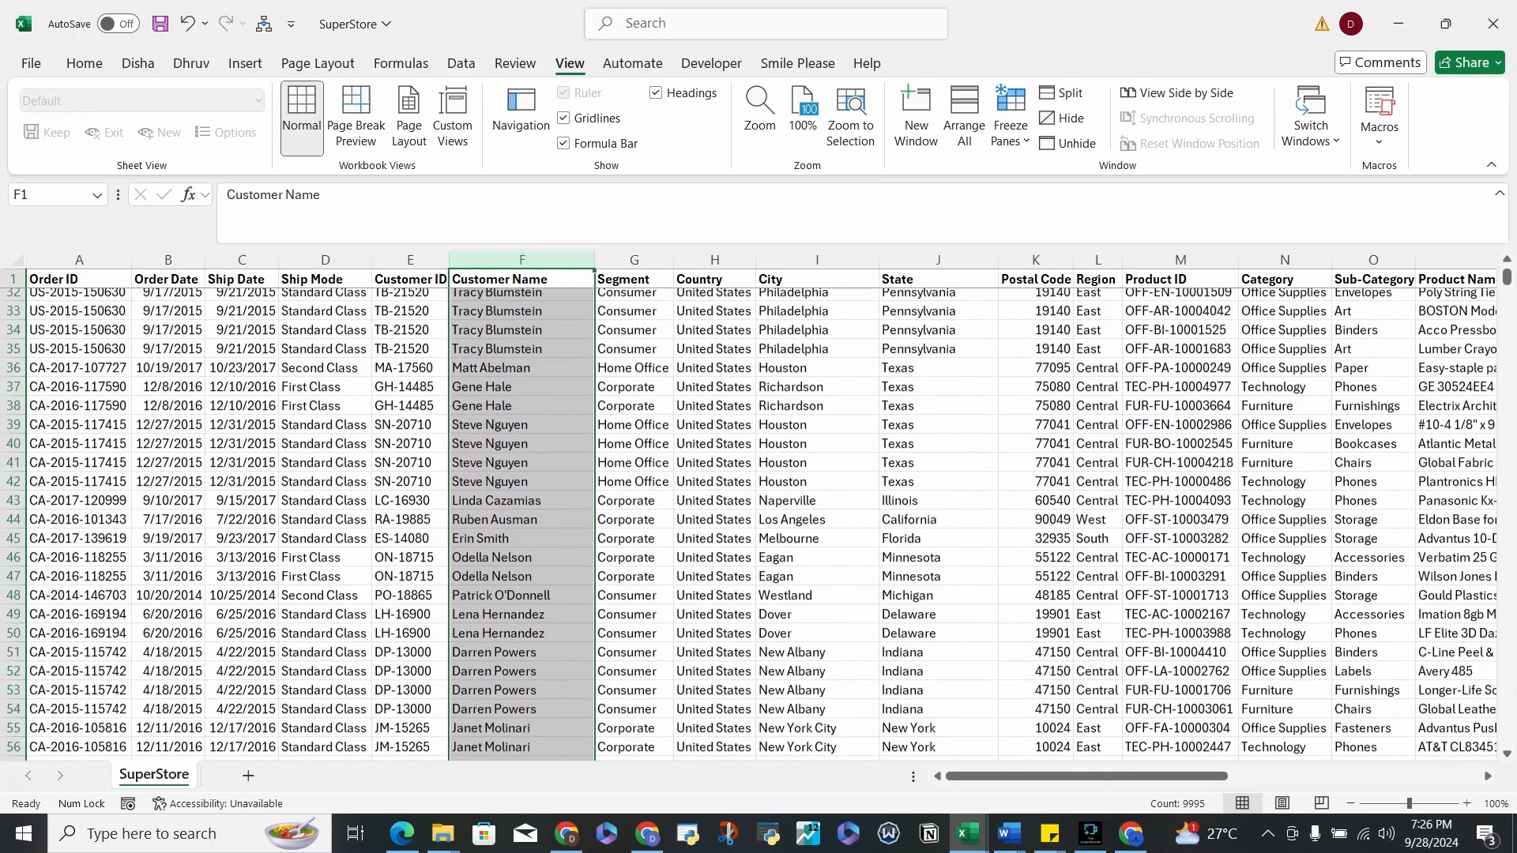
{"action": "scroll", "coordinate": [759, 524], "scroll_direction": "up", "scroll_amount": 10}
{"action": "left_click", "coordinate": [817, 337]}
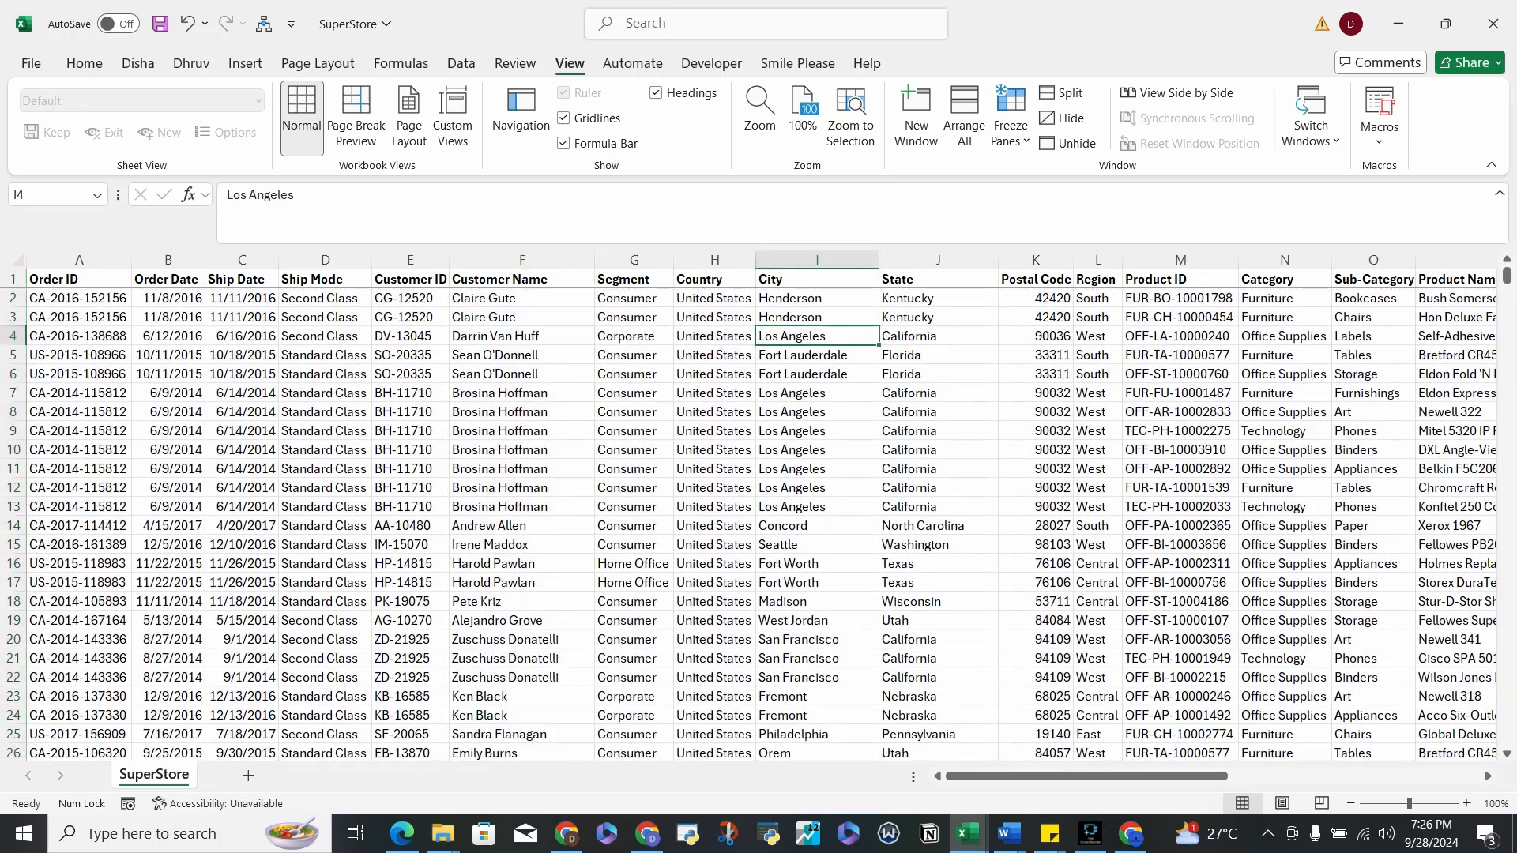
- Apply the Number format to the Sales, Quantity, Discount and Profit columns and check the rows below
{"action": "scroll", "coordinate": [761, 505], "scroll_direction": "right", "scroll_amount": 9}
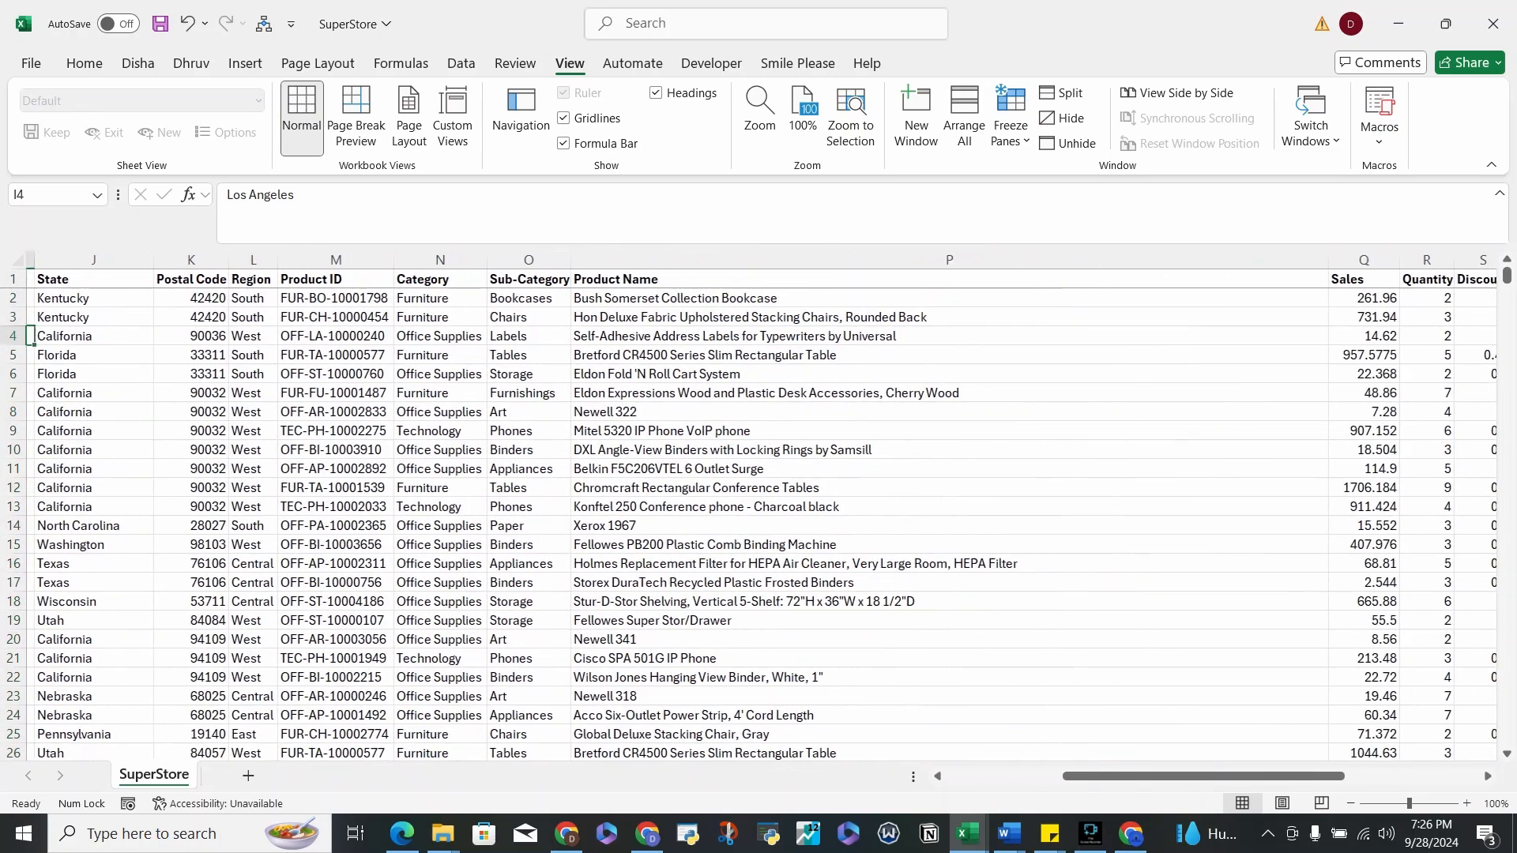
{"action": "scroll", "coordinate": [761, 506], "scroll_direction": "right", "scroll_amount": 6}
{"action": "left_click", "coordinate": [758, 299]}
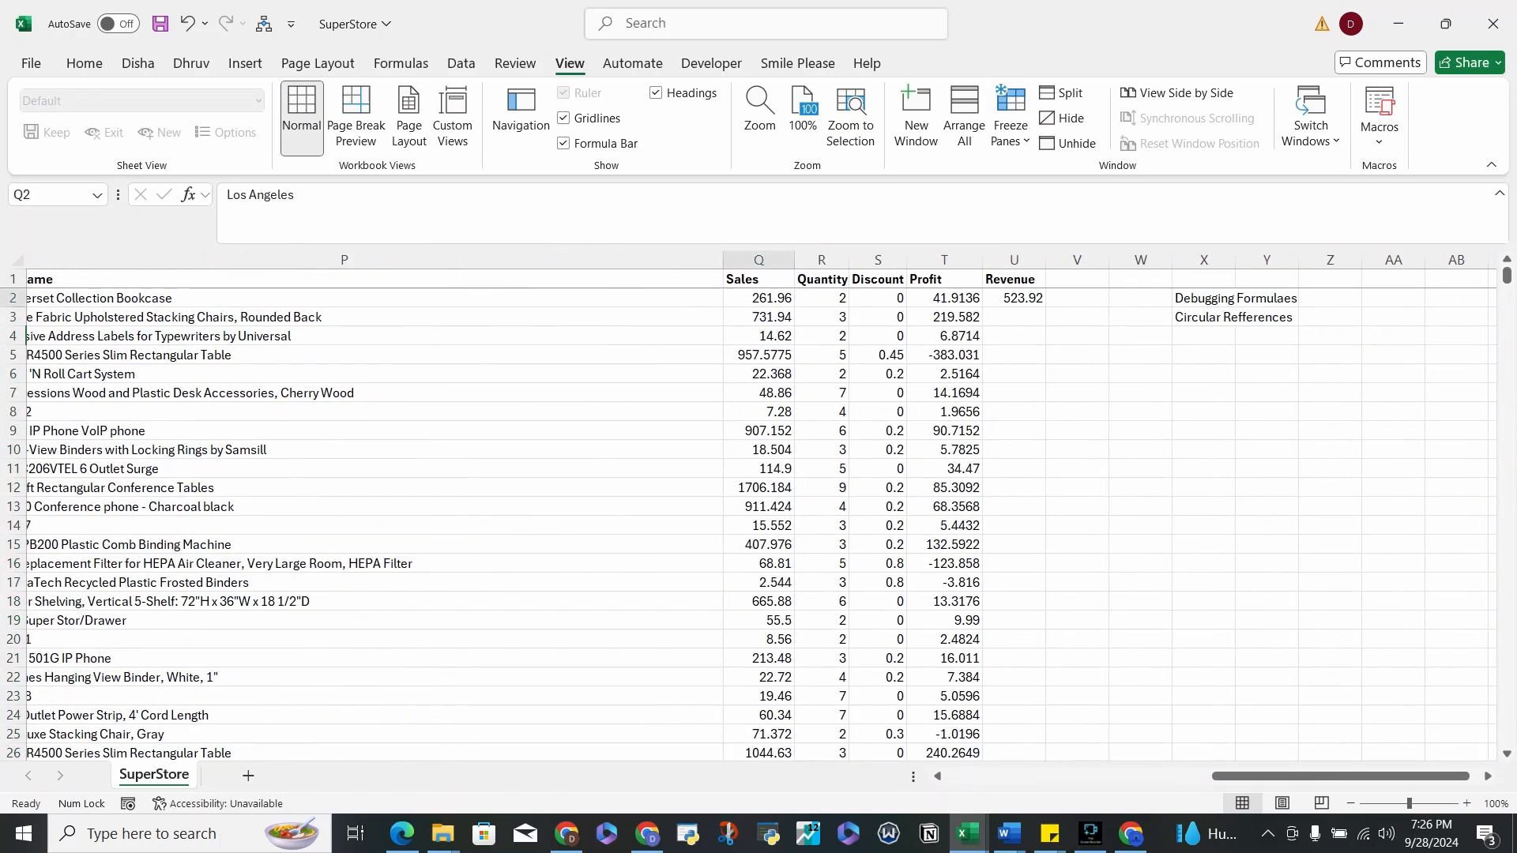
{"action": "left_click_drag", "start_coordinate": [758, 299], "coordinate": [944, 298]}
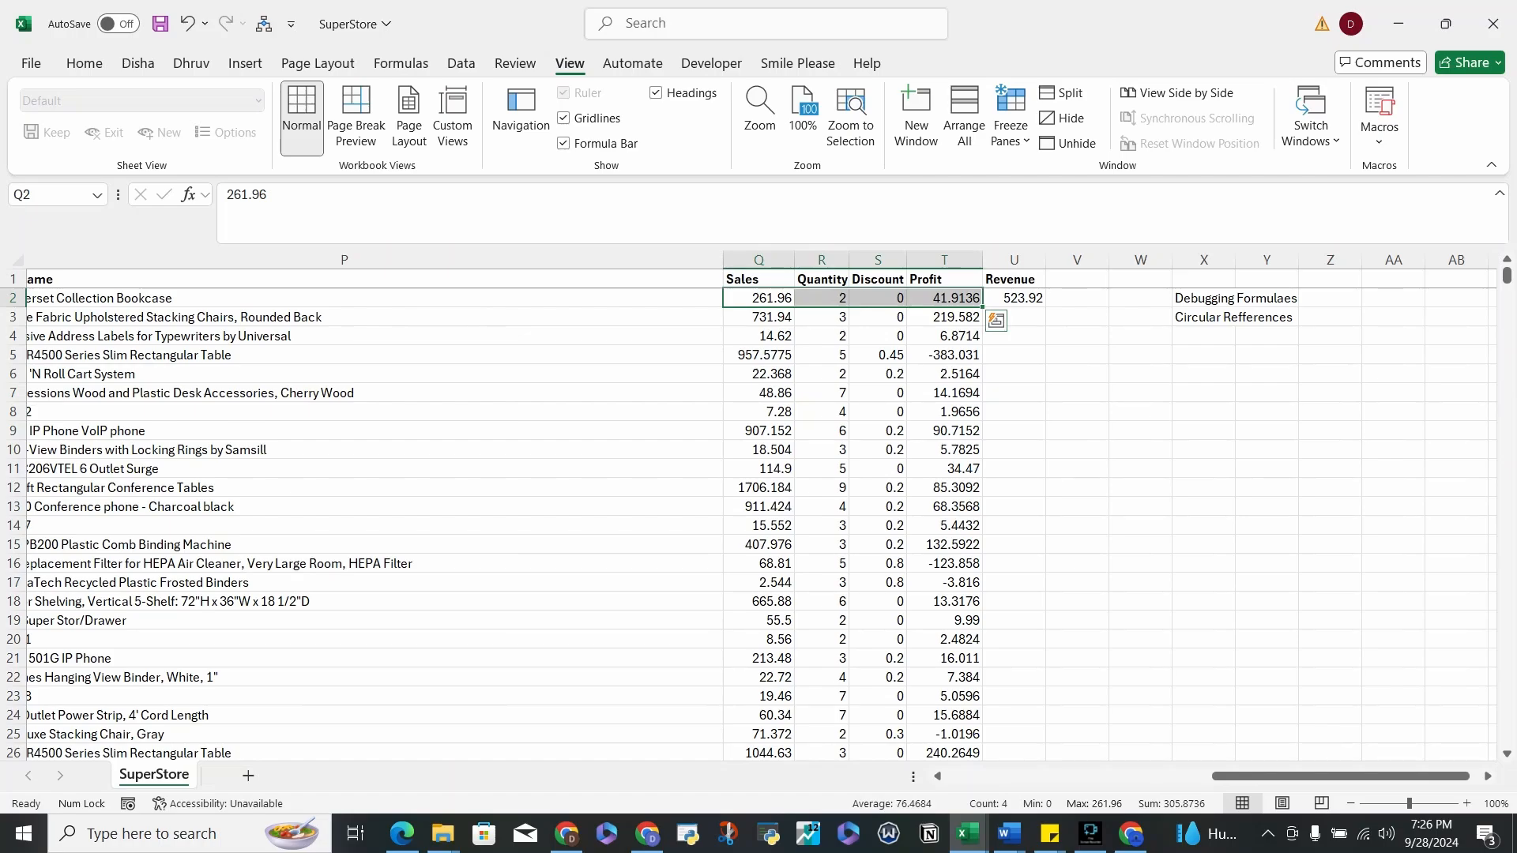
{"action": "left_click_drag", "start_coordinate": [759, 259], "coordinate": [945, 259]}
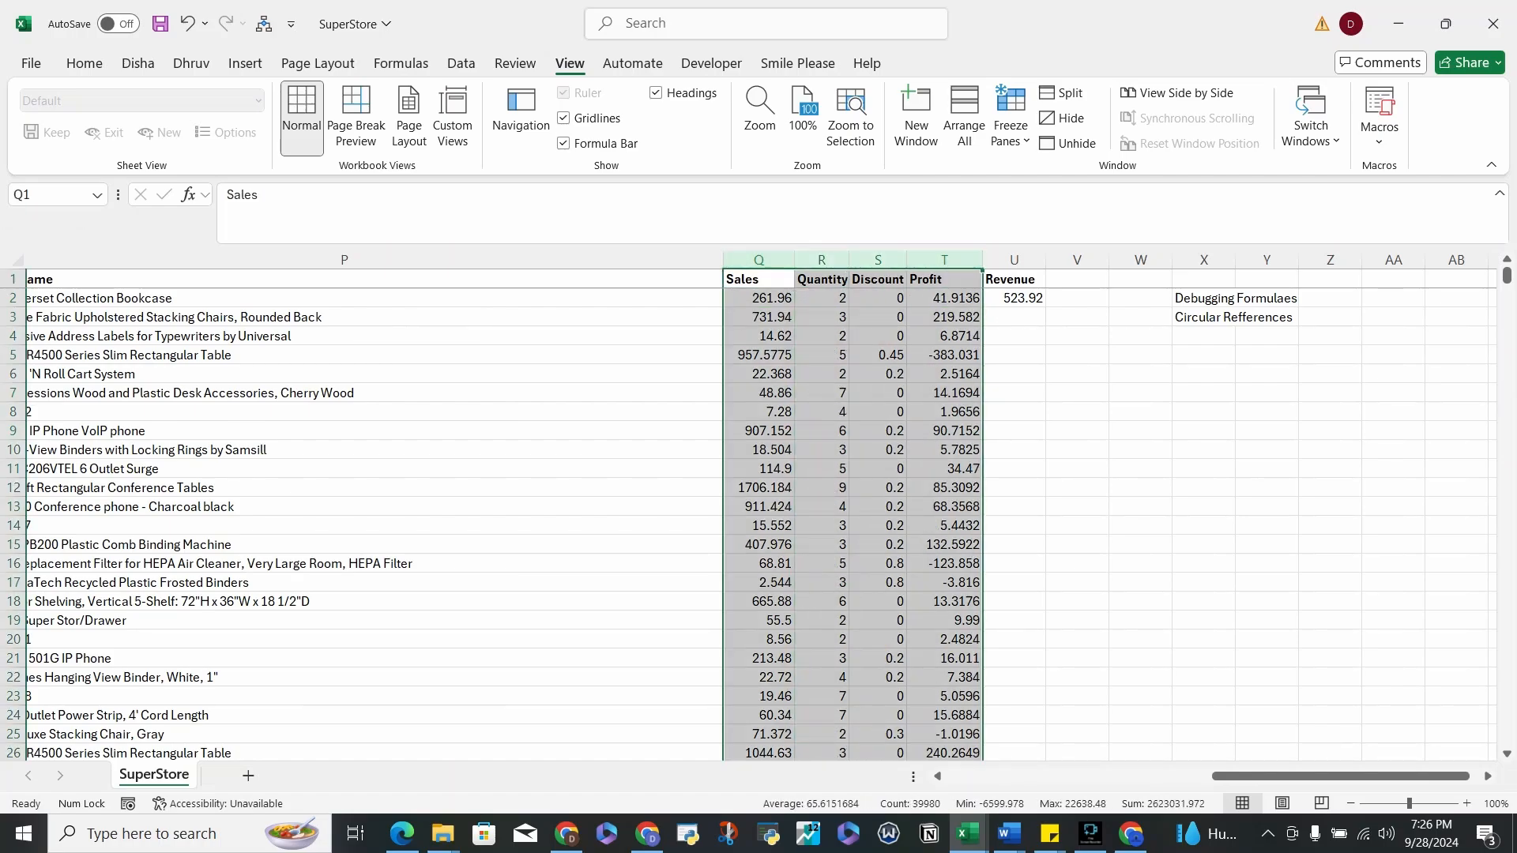
{"action": "left_click", "coordinate": [84, 63]}
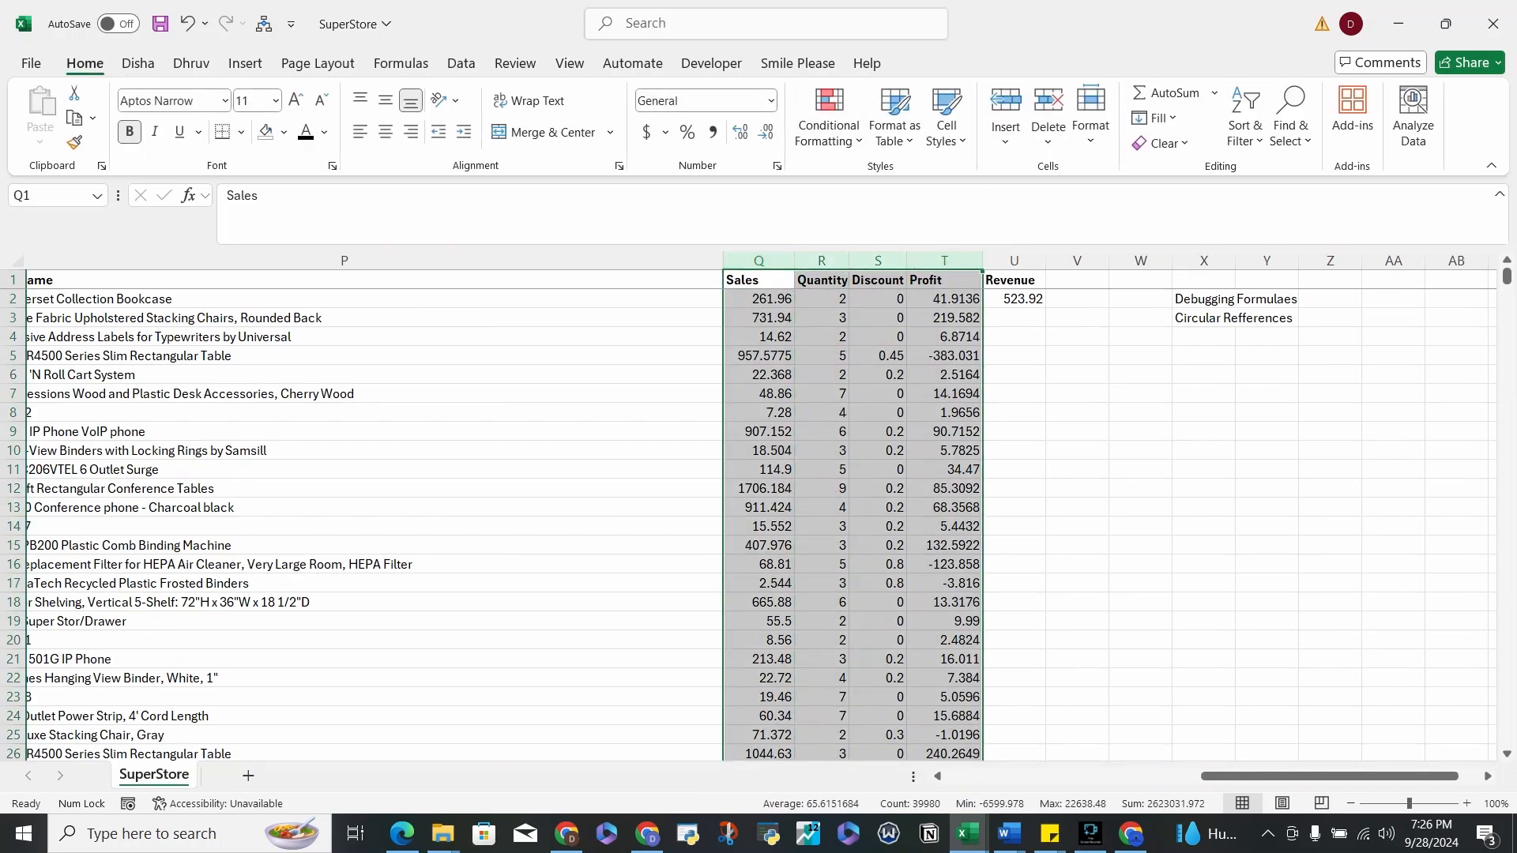
{"action": "left_click", "coordinate": [771, 101]}
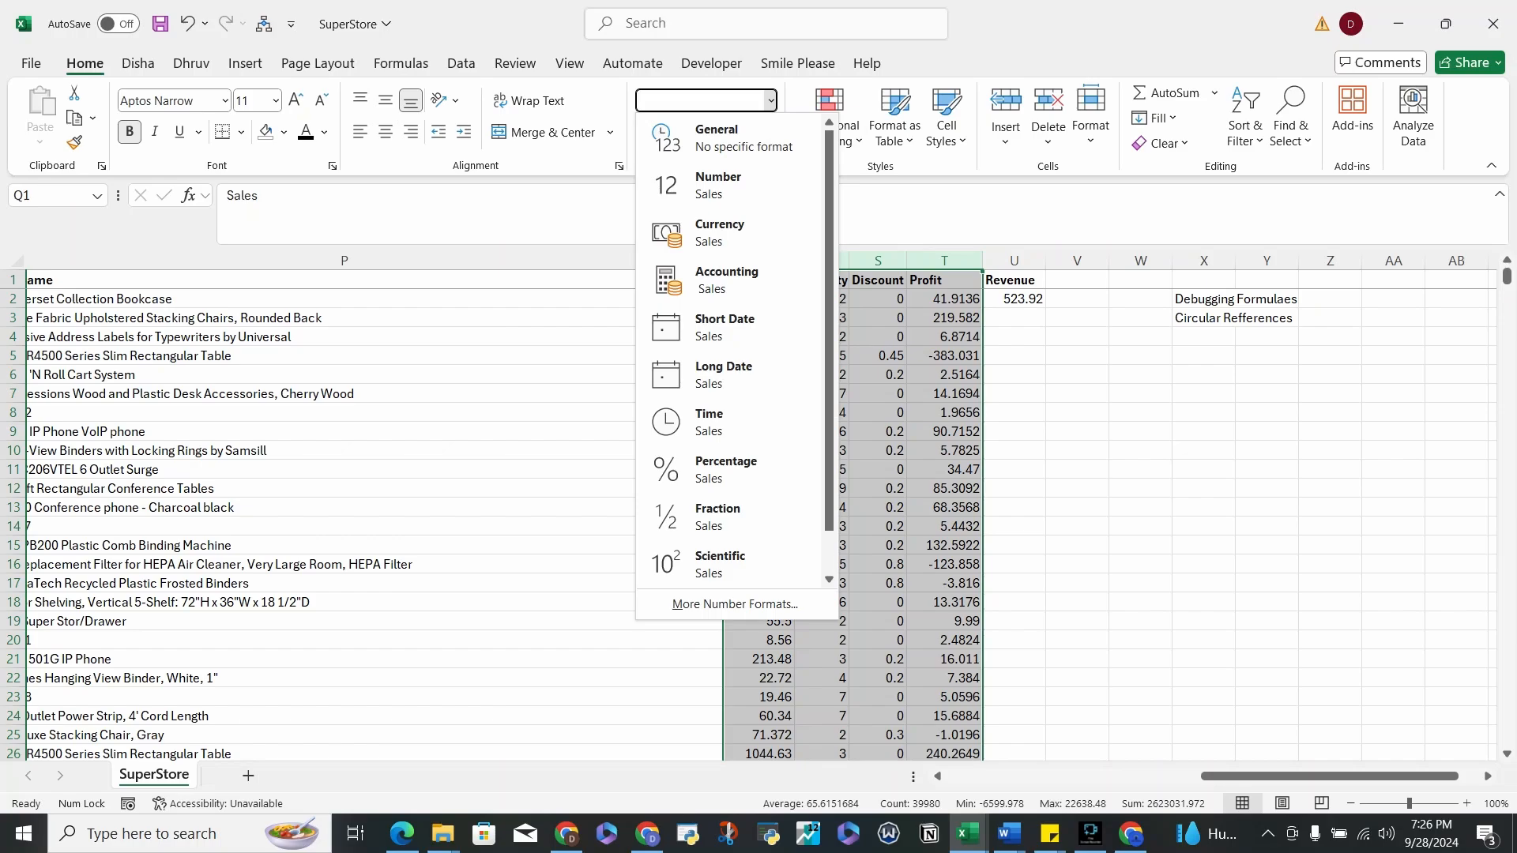
{"action": "left_click", "coordinate": [728, 138]}
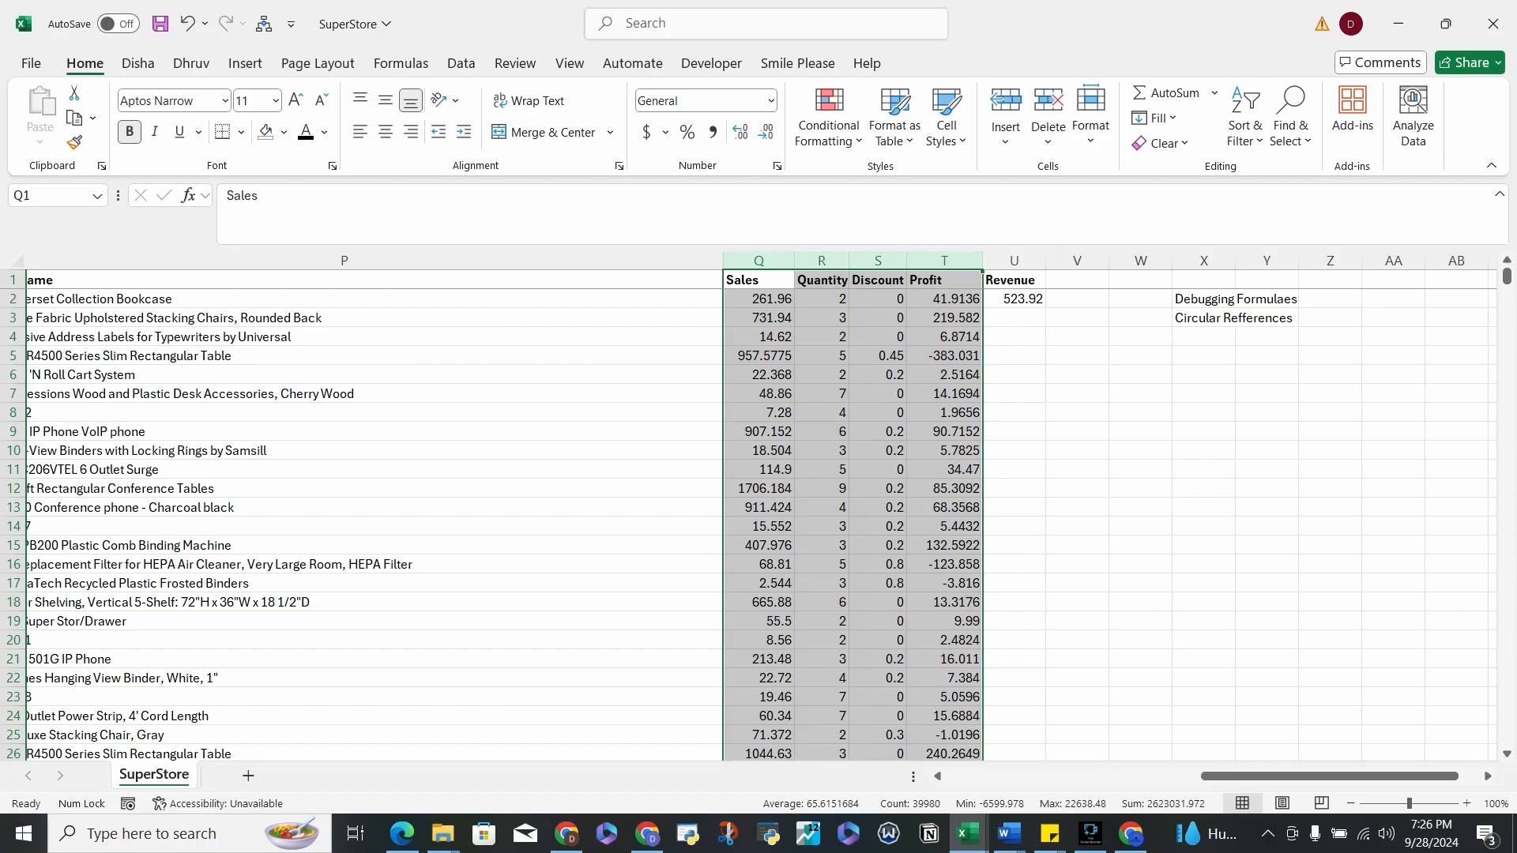
{"action": "left_click", "coordinate": [772, 102]}
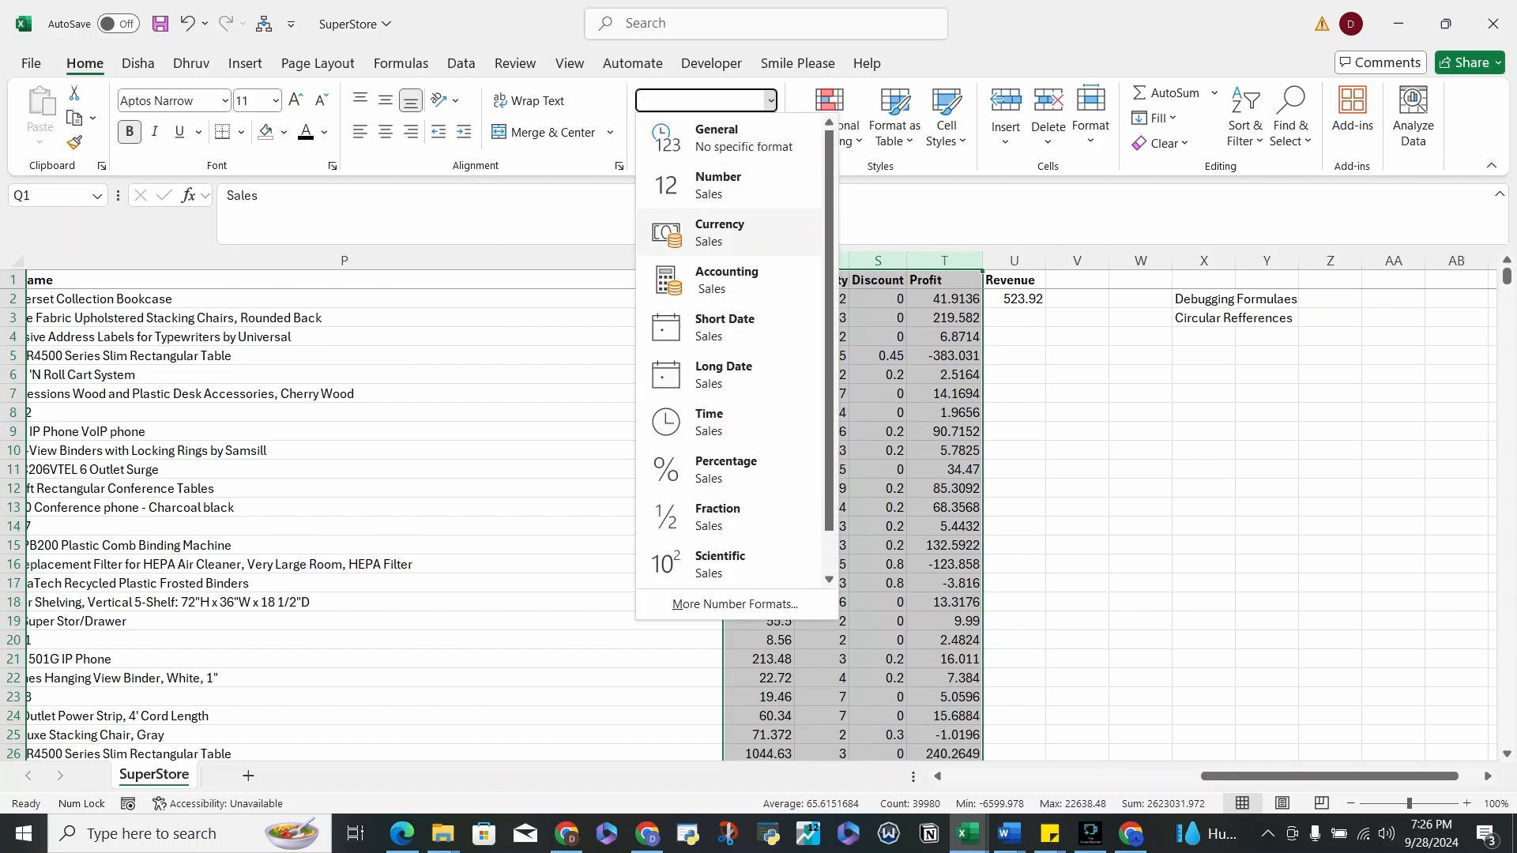
{"action": "left_click", "coordinate": [719, 185]}
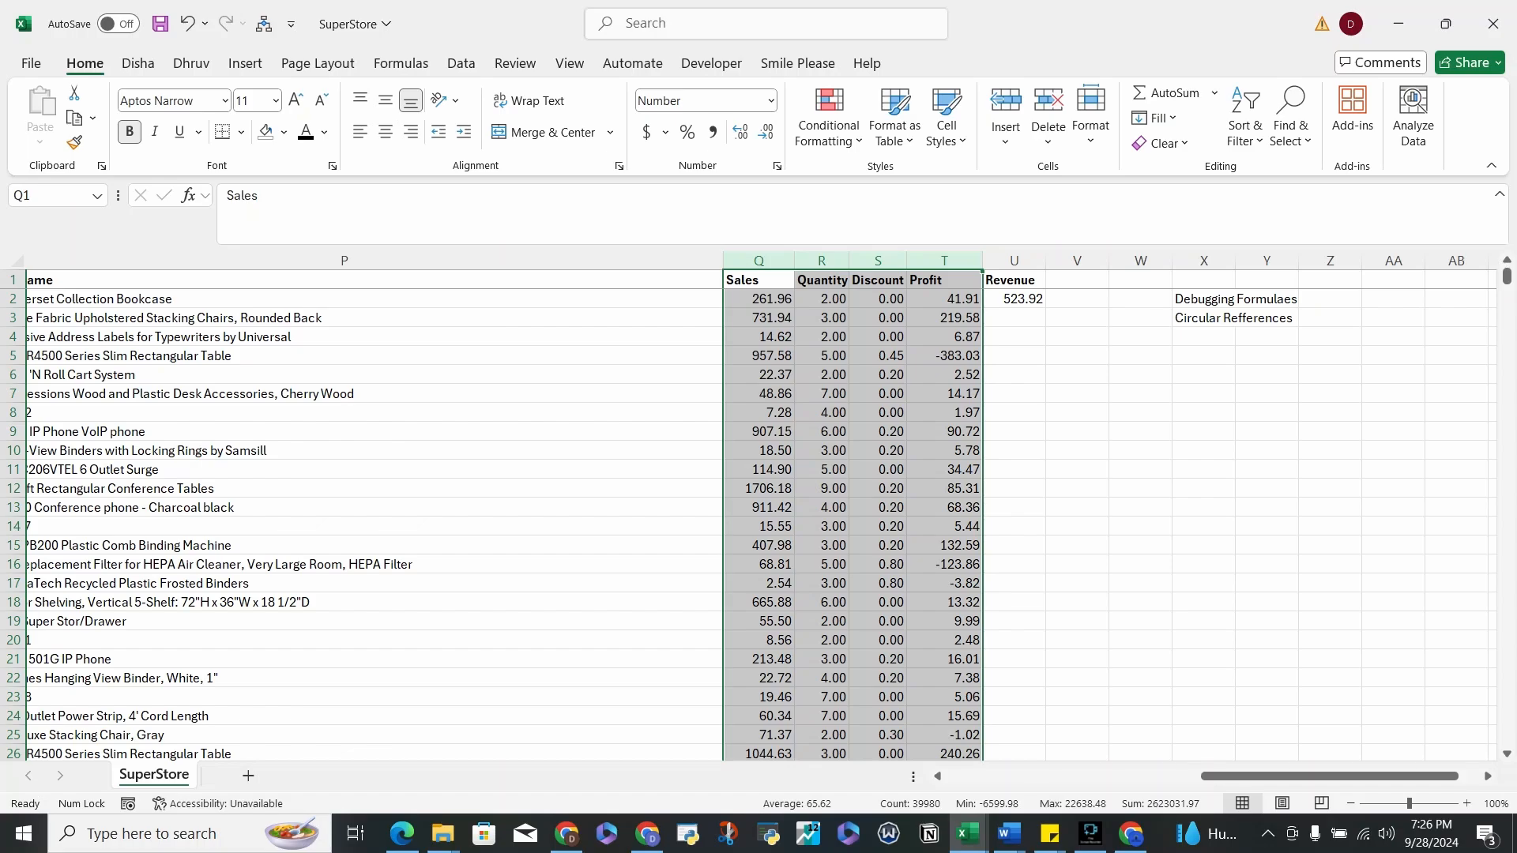
{"action": "scroll", "coordinate": [822, 517], "scroll_direction": "down", "scroll_amount": 18}
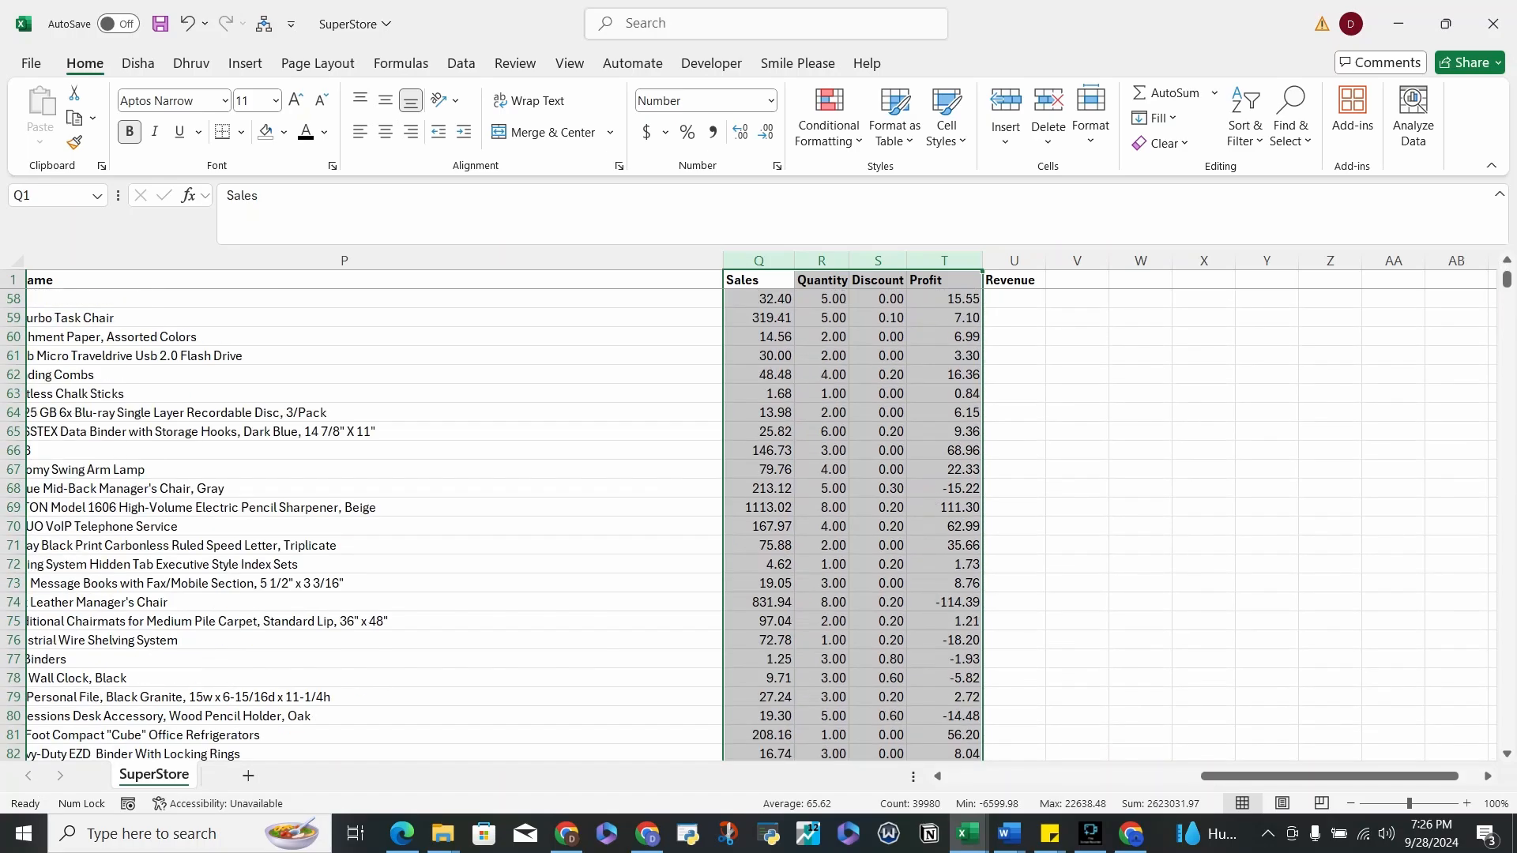
{"action": "scroll", "coordinate": [821, 517], "scroll_direction": "up", "scroll_amount": 18}
- Delete the Product Name column from the sheet
{"action": "scroll", "coordinate": [761, 505], "scroll_direction": "left", "scroll_amount": 6}
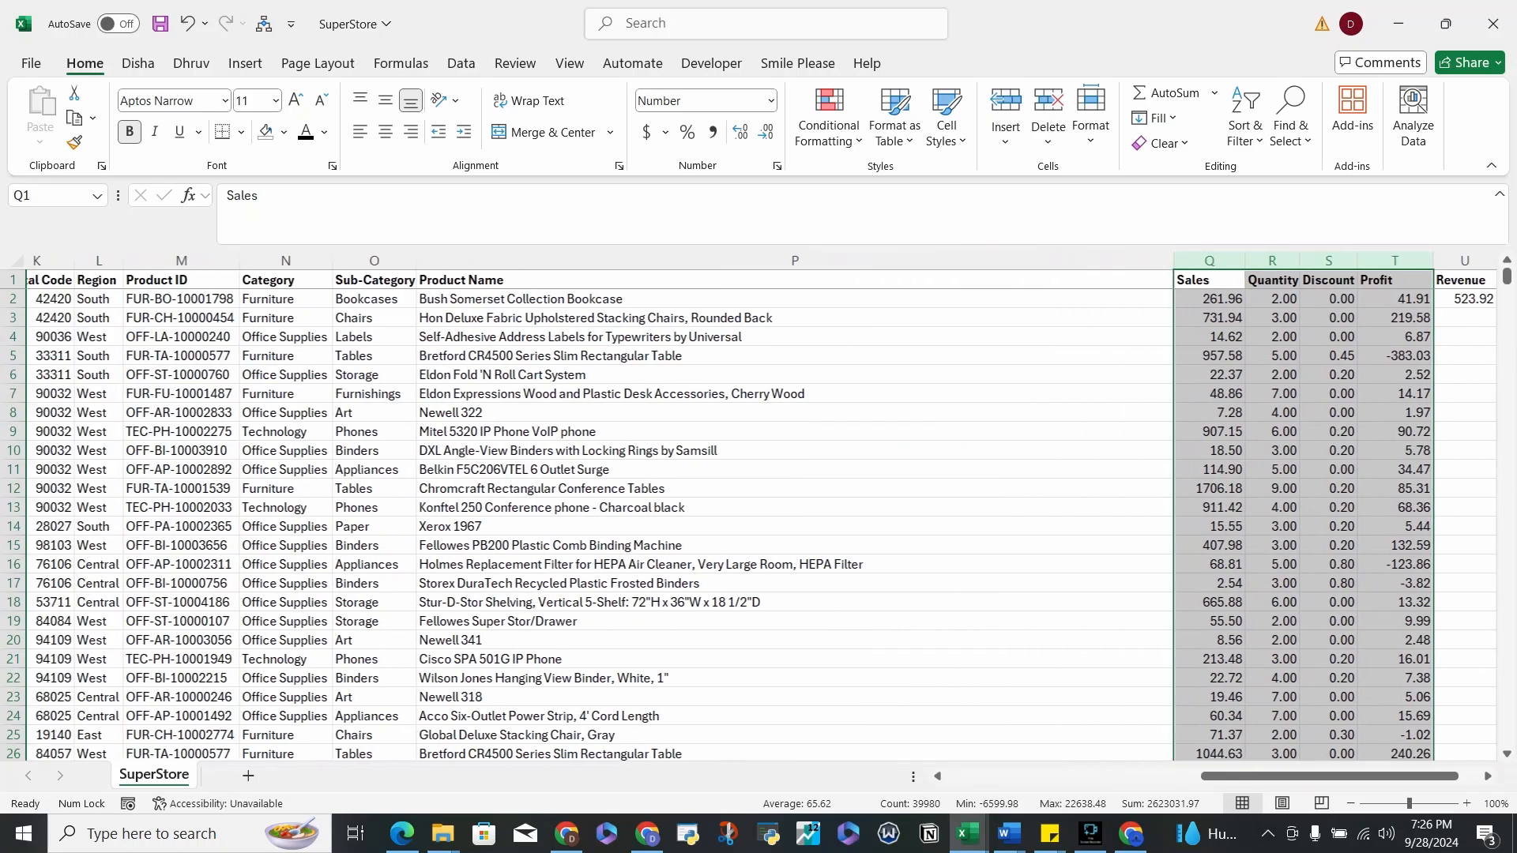
{"action": "left_click", "coordinate": [671, 261]}
{"action": "right_click", "coordinate": [613, 263]}
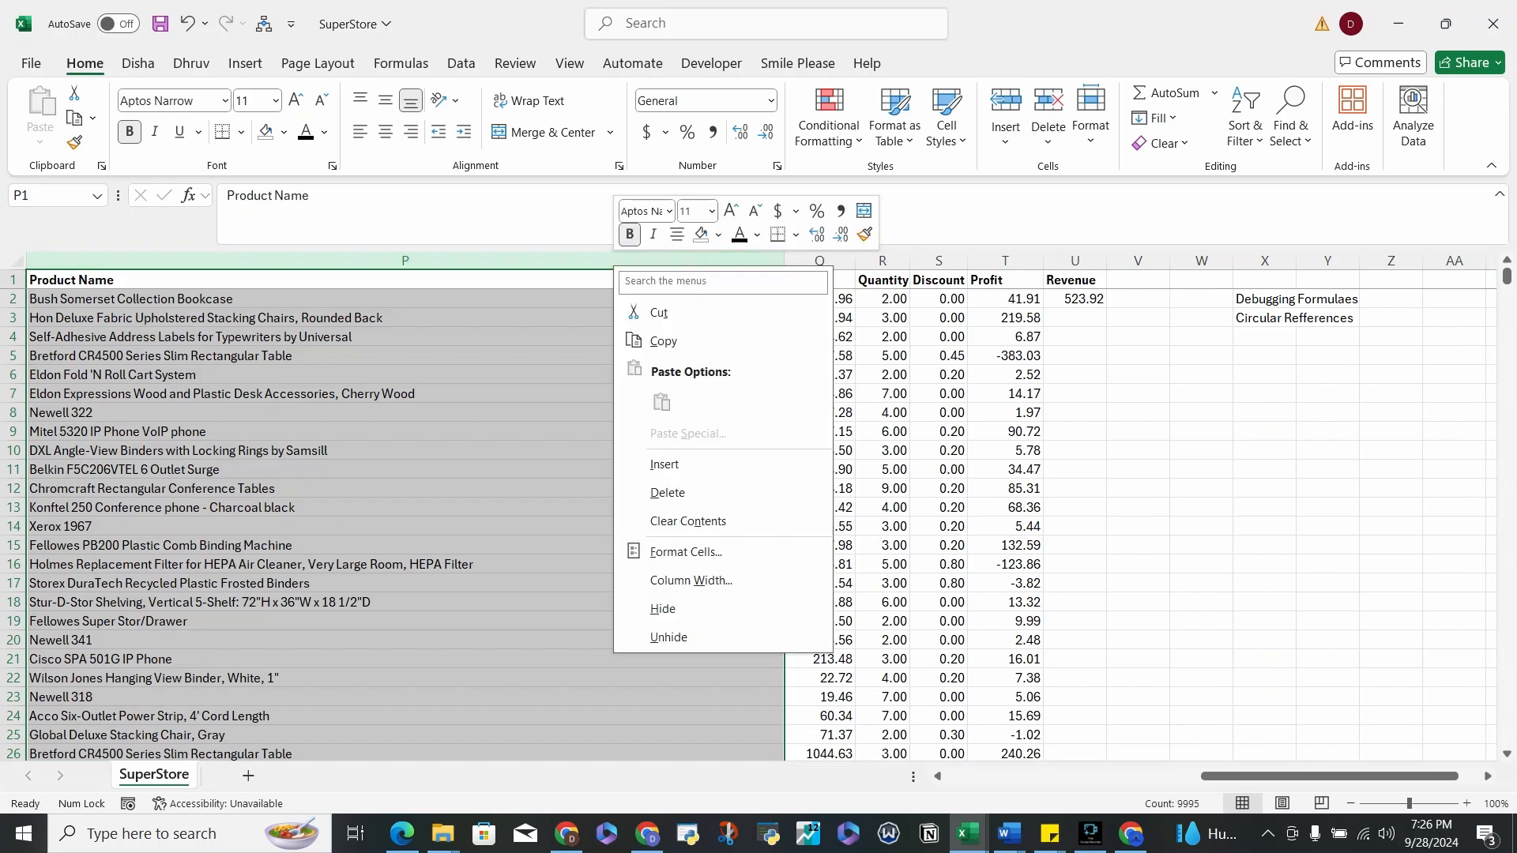
{"action": "left_click", "coordinate": [640, 491]}
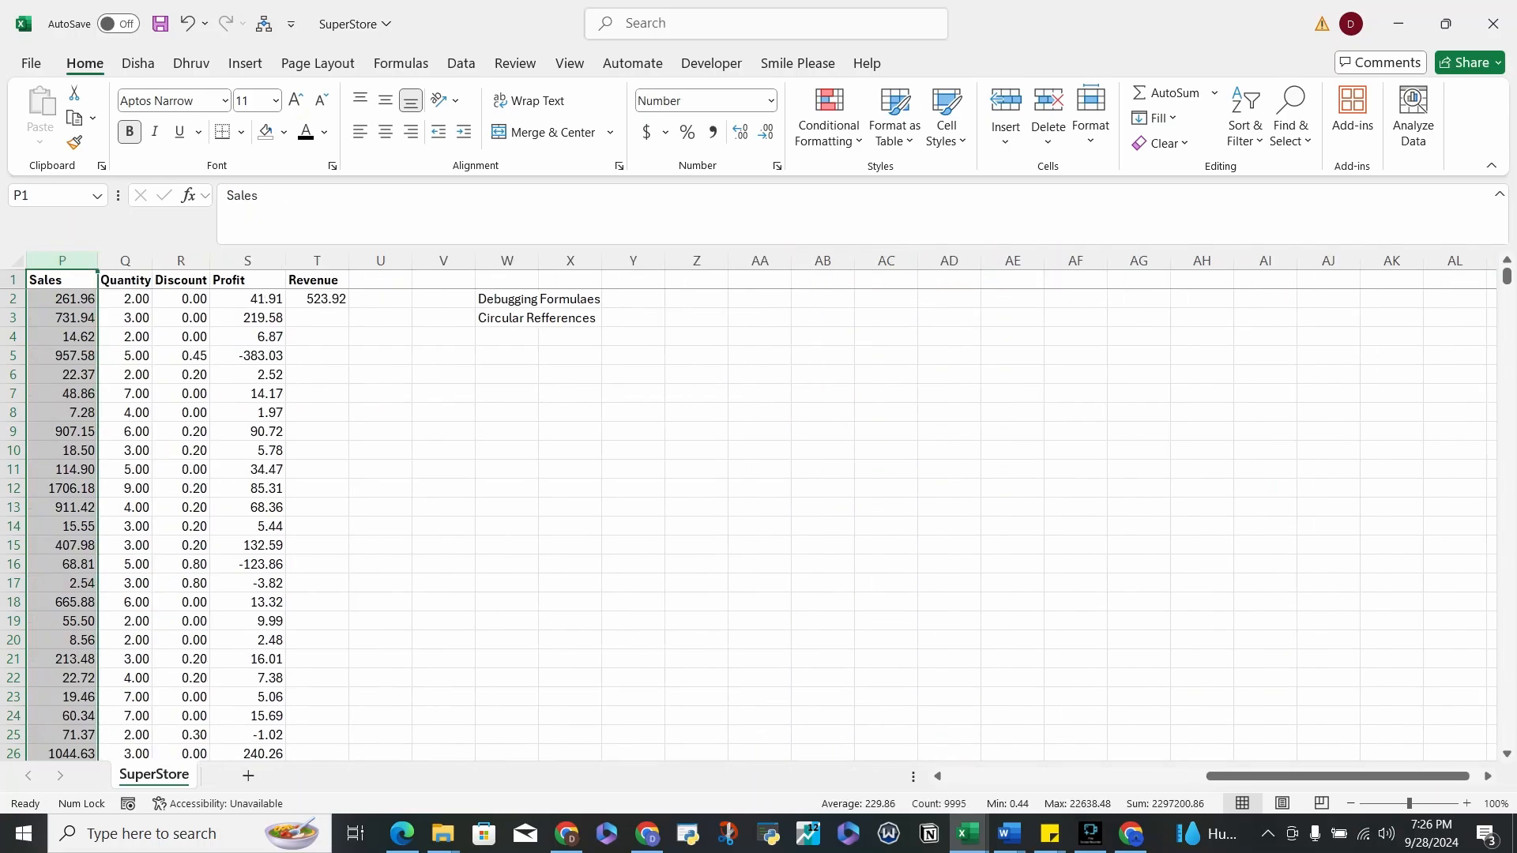
- Autofit the widths of the Quantity, Discount and Profit columns
{"action": "scroll", "coordinate": [749, 506], "scroll_direction": "left", "scroll_amount": 6}
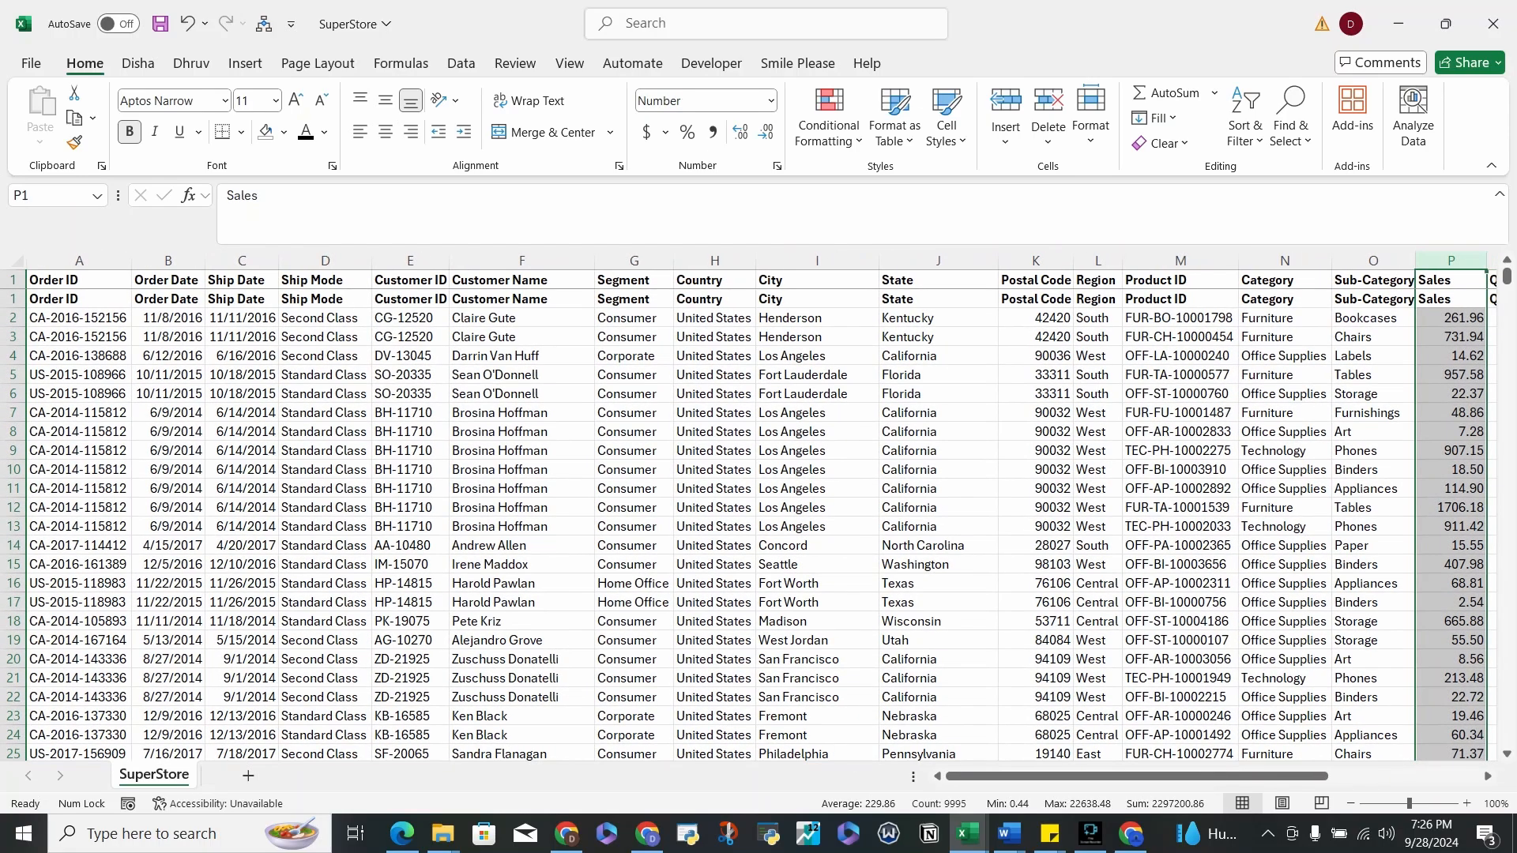
{"action": "scroll", "coordinate": [760, 505], "scroll_direction": "down", "scroll_amount": 1}
{"action": "scroll", "coordinate": [761, 505], "scroll_direction": "right", "scroll_amount": 1}
{"action": "scroll", "coordinate": [761, 506], "scroll_direction": "left", "scroll_amount": 1}
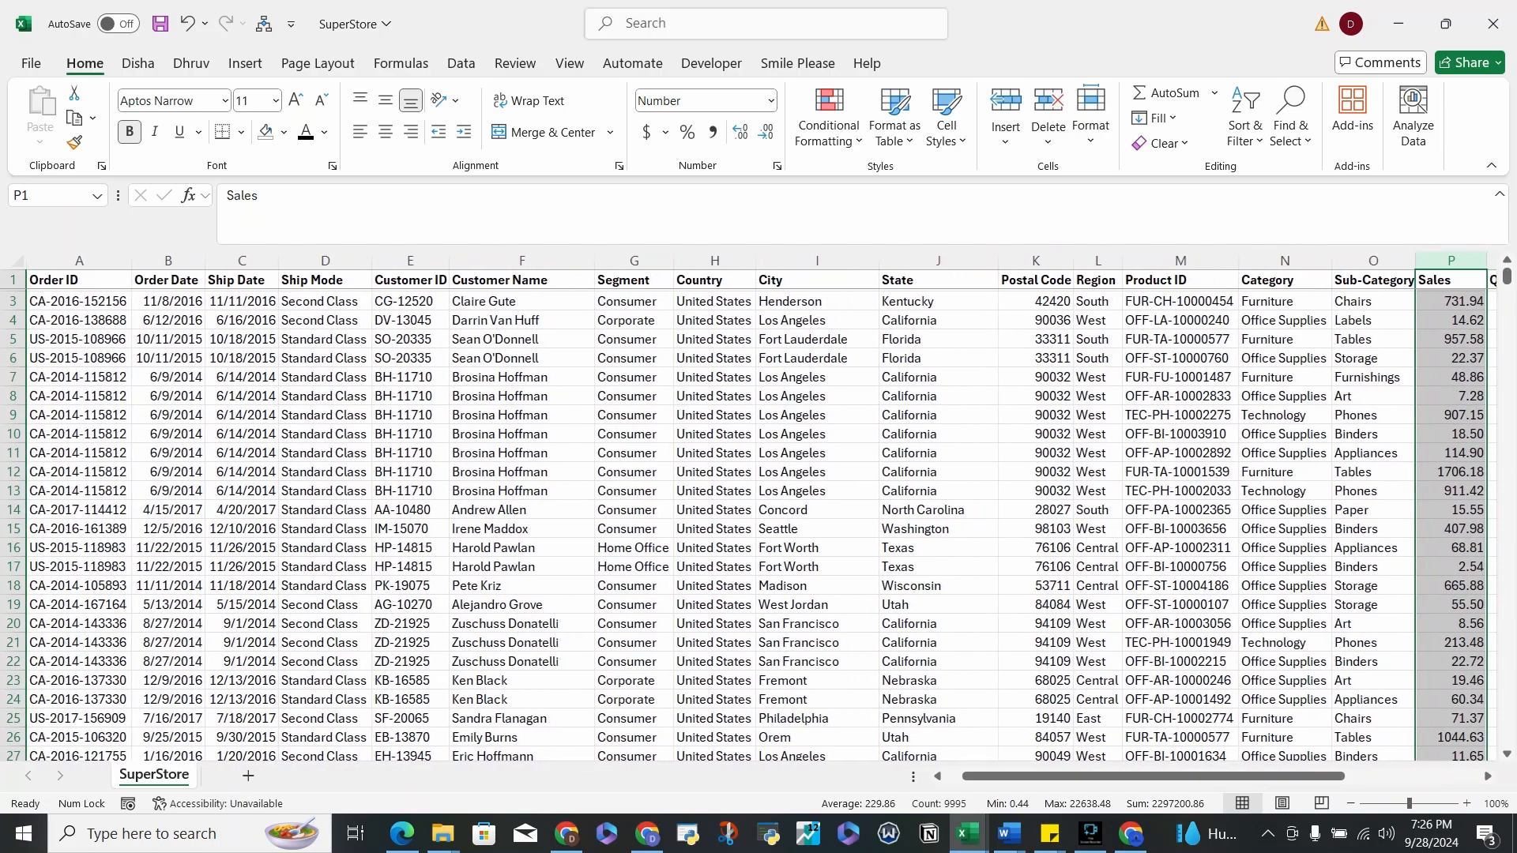
{"action": "scroll", "coordinate": [762, 505], "scroll_direction": "right", "scroll_amount": 5}
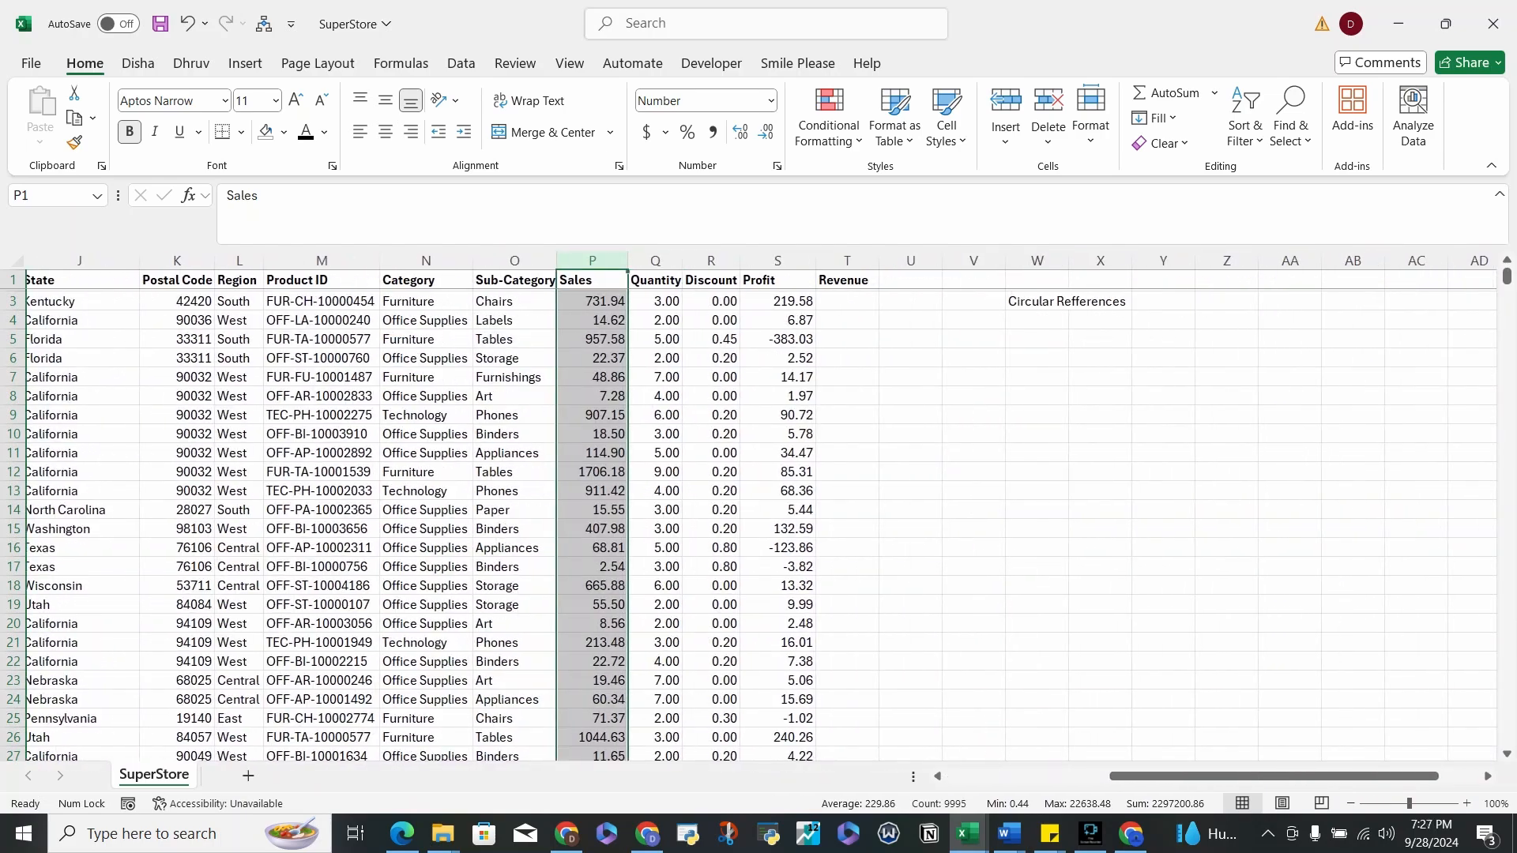
{"action": "scroll", "coordinate": [761, 506], "scroll_direction": "up", "scroll_amount": 1}
{"action": "left_click_drag", "start_coordinate": [655, 261], "coordinate": [777, 261]}
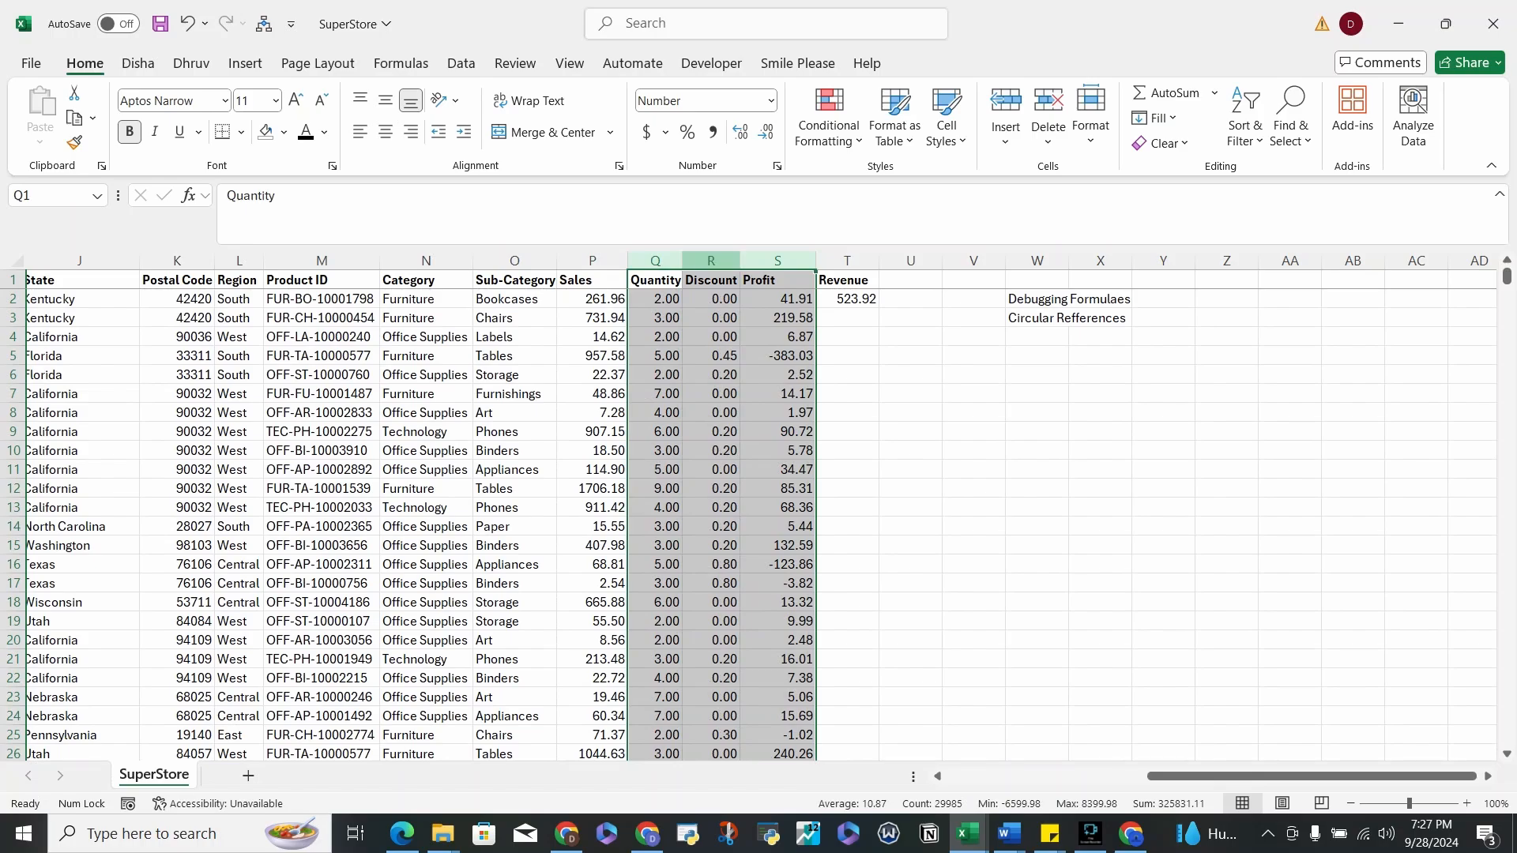
{"action": "double_click", "coordinate": [683, 260]}
- Clear the contents of the Revenue column, including its header
{"action": "left_click", "coordinate": [834, 260]}
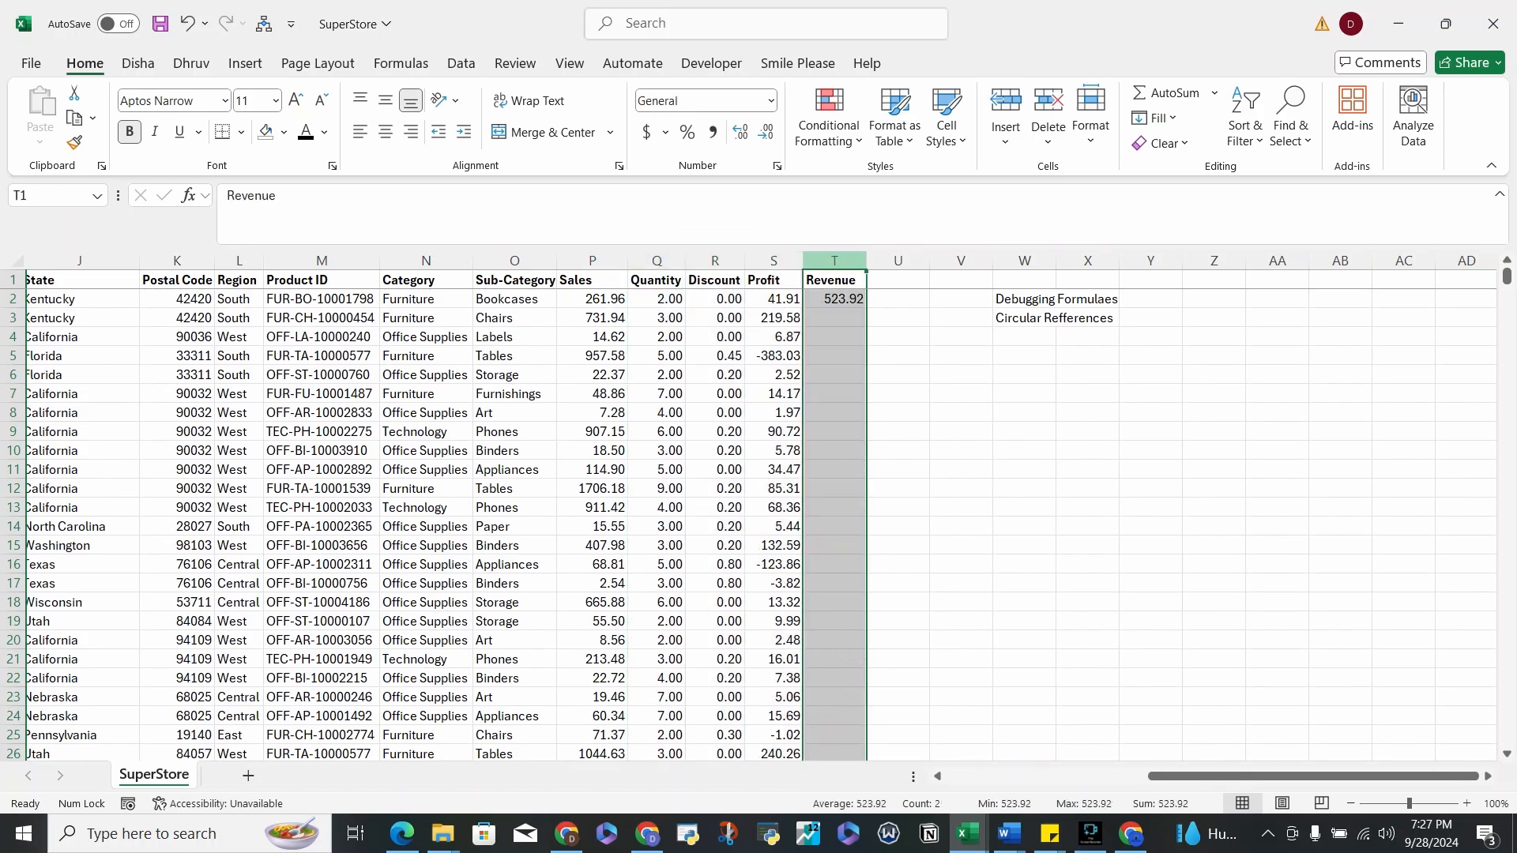
{"action": "key", "text": "Delete"}
{"action": "key", "text": "Left"}
{"action": "key", "text": "Right"}
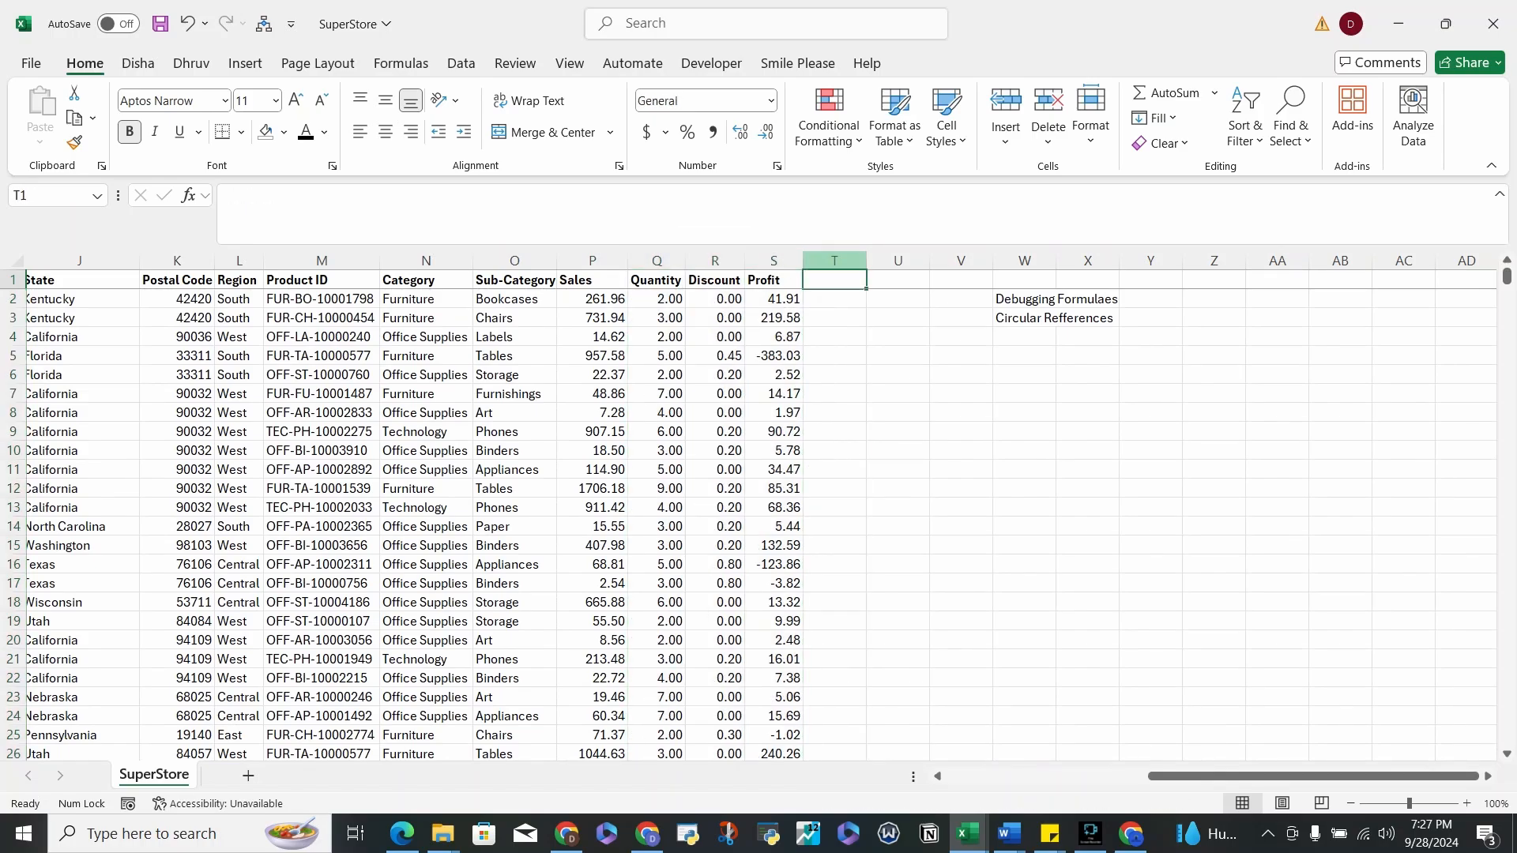
- Enter the note "Revenue= Quantity*Price(Sales)" in cell W5, below the Circular Refferences note
{"action": "key", "text": "Right"}
{"action": "key", "text": "Right"}
{"action": "key", "text": "Right"}
{"action": "key", "text": "Down"}
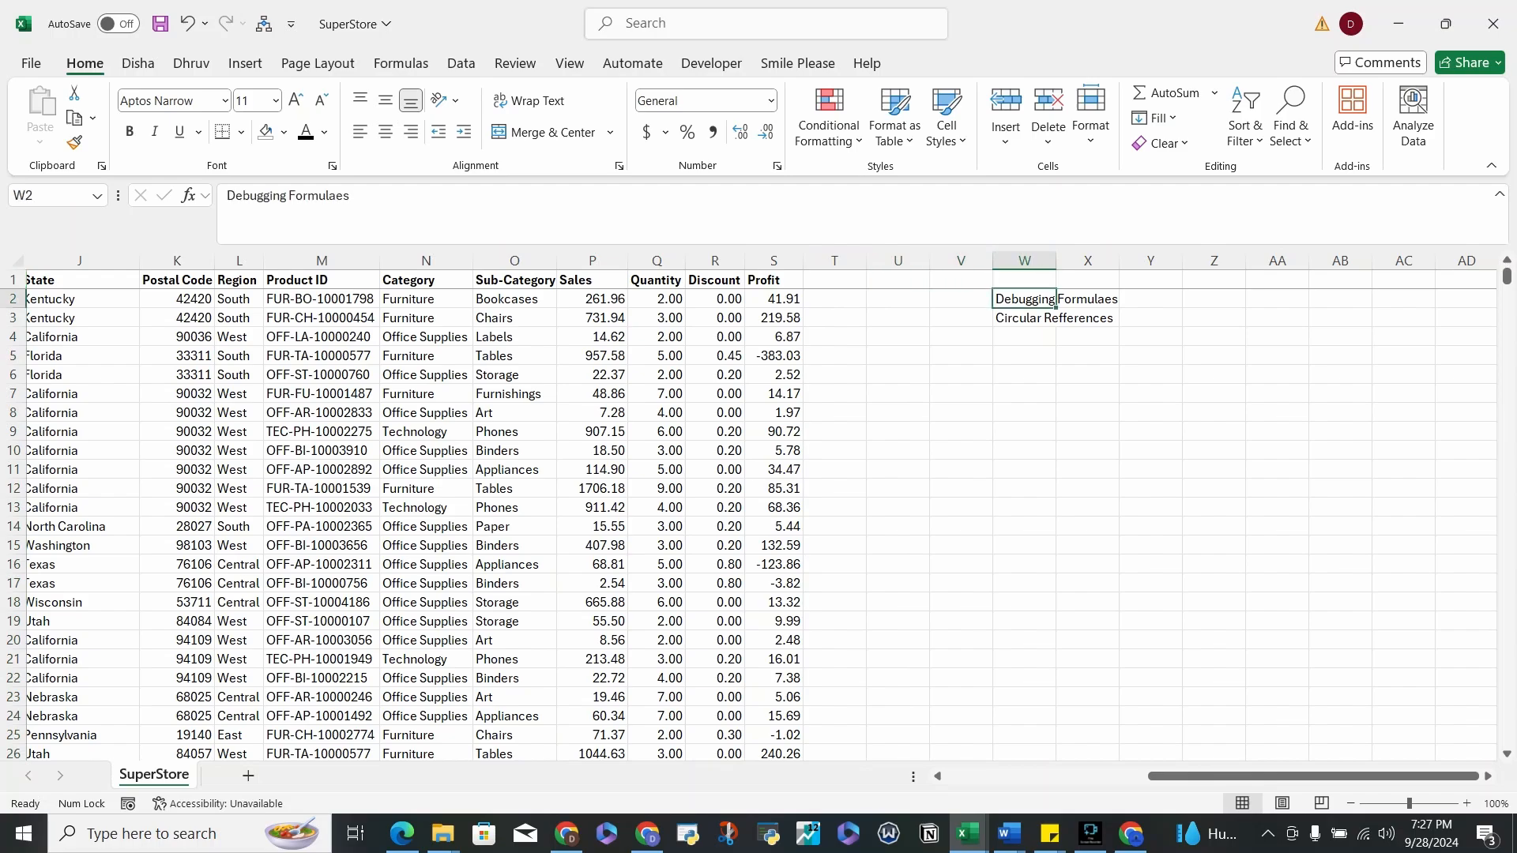
{"action": "key", "text": "Down"}
{"action": "key", "text": "Down"}
{"action": "key", "text": "Down"}
{"action": "type", "text": "R"}
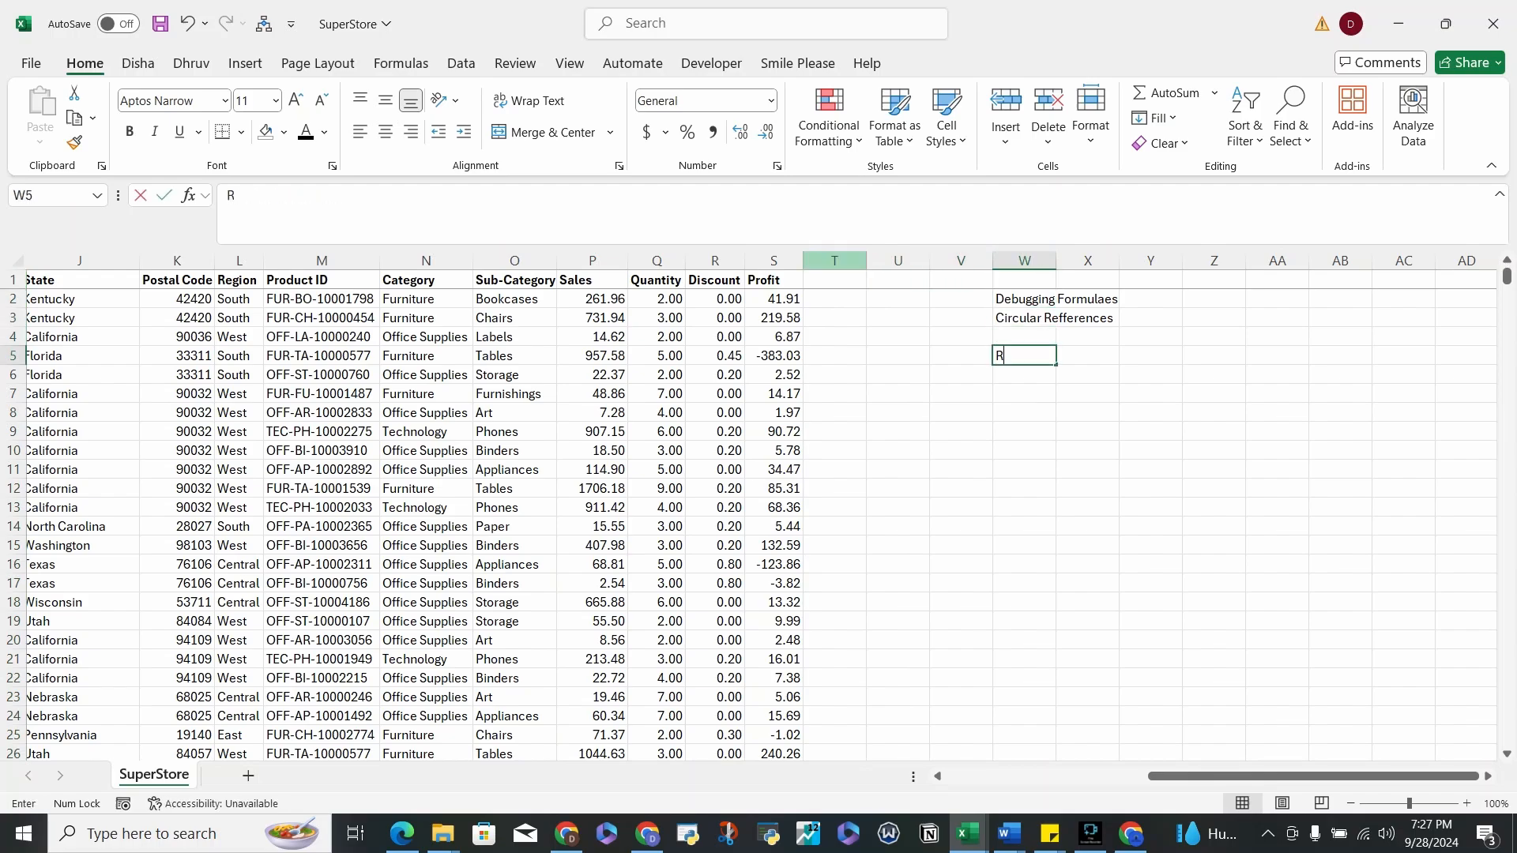
{"action": "type", "text": "evenue"}
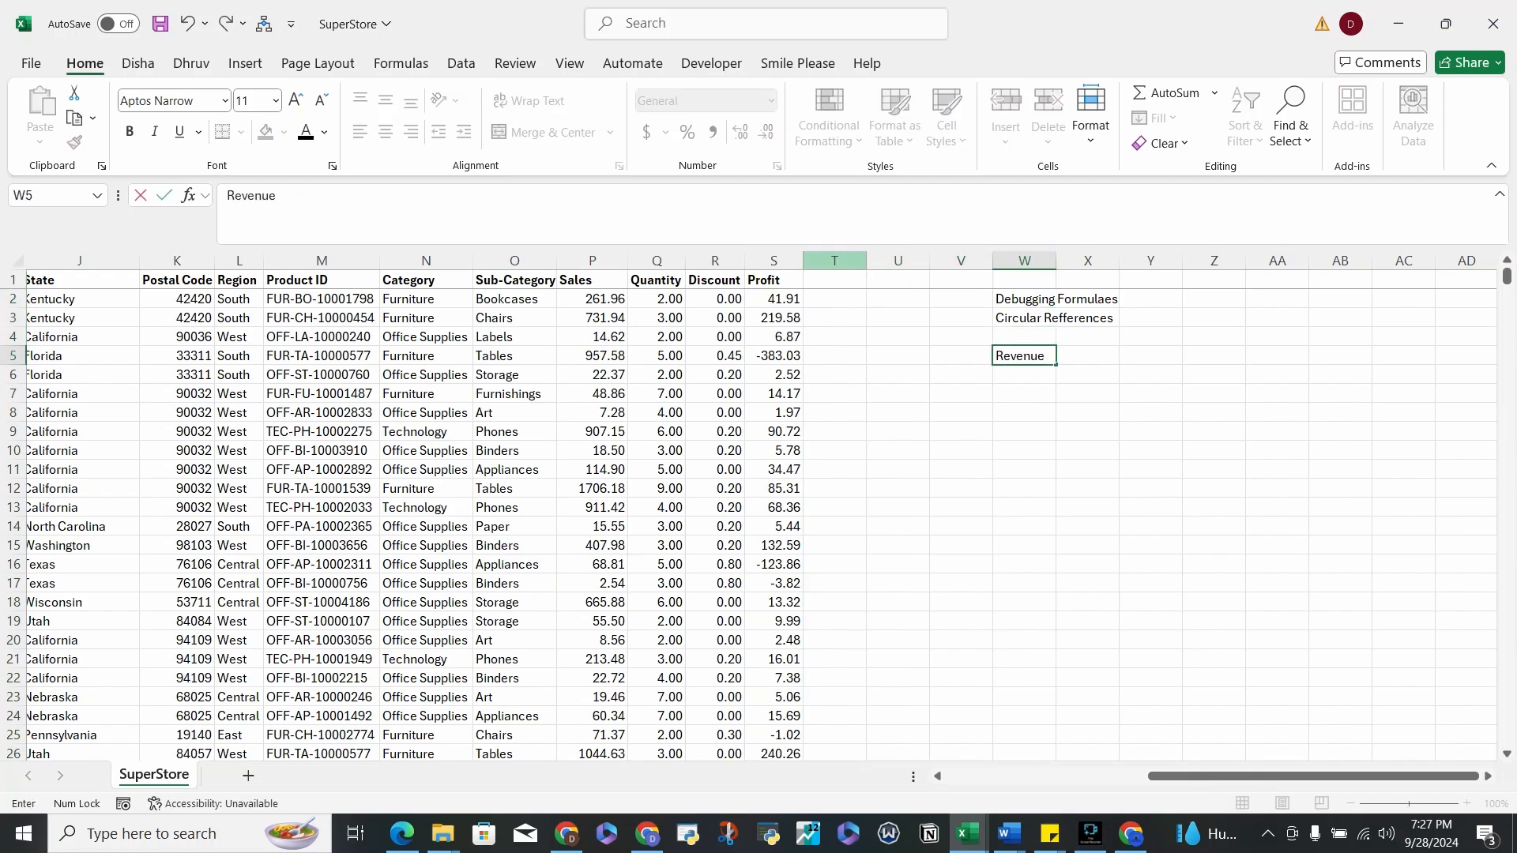
{"action": "type", "text": "= Quantity*"}
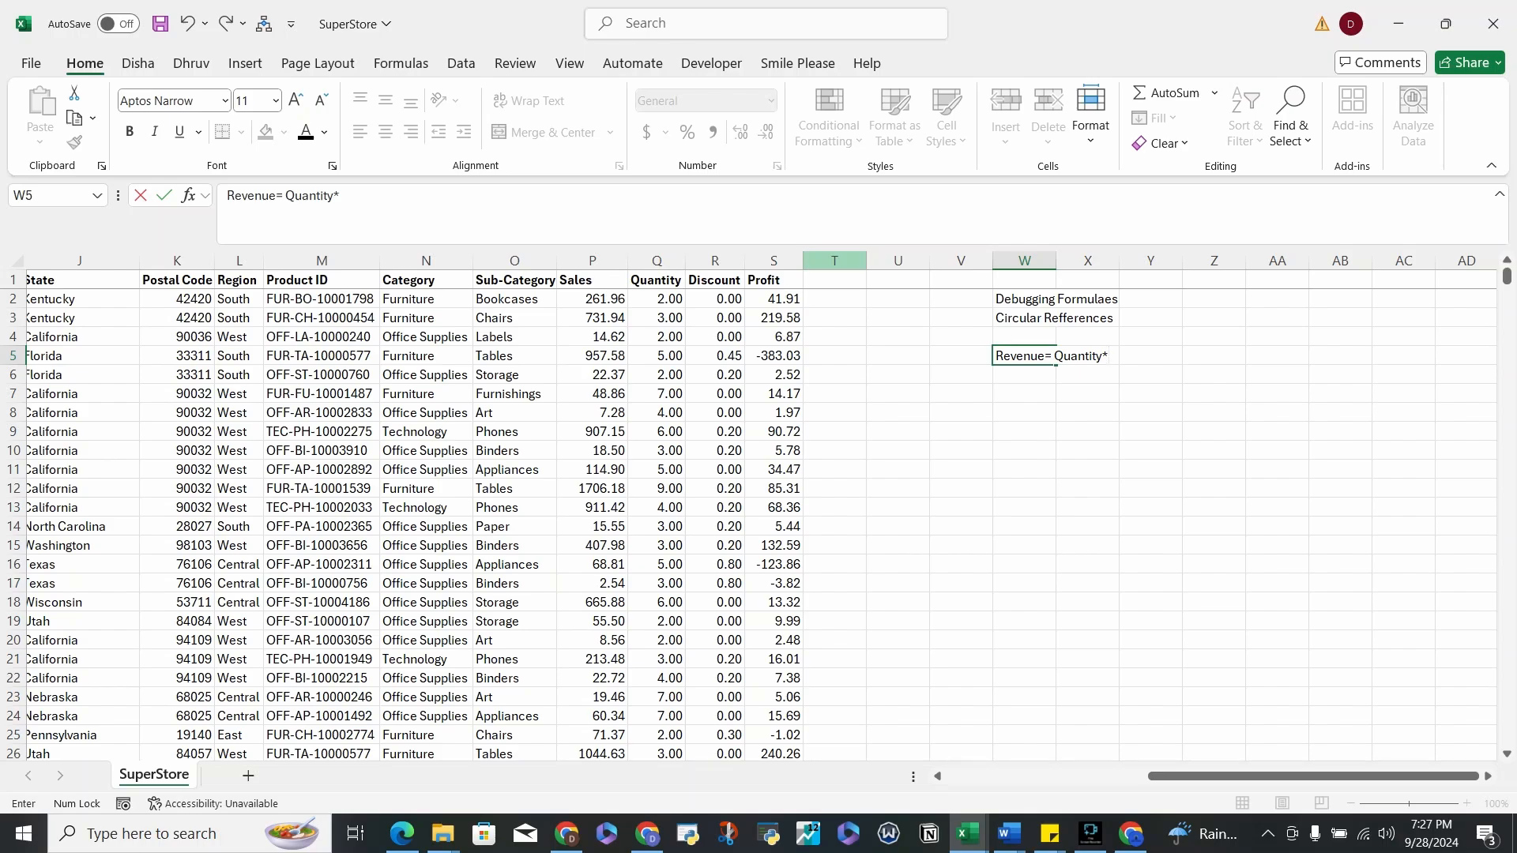
{"action": "type", "text": "Price("}
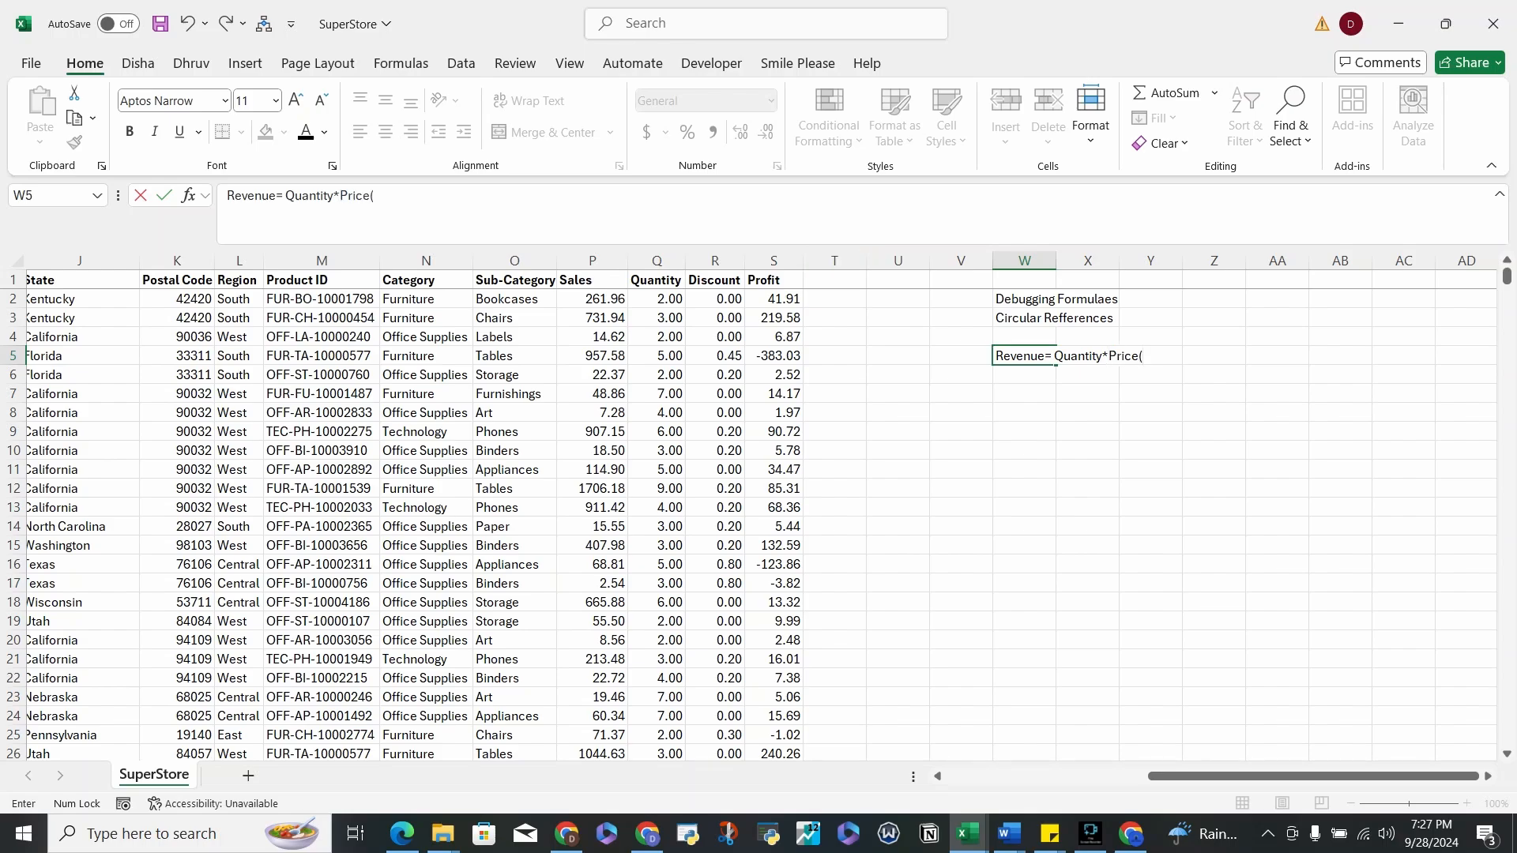
{"action": "type", "text": "Sales)"}
{"action": "key", "text": "Return"}
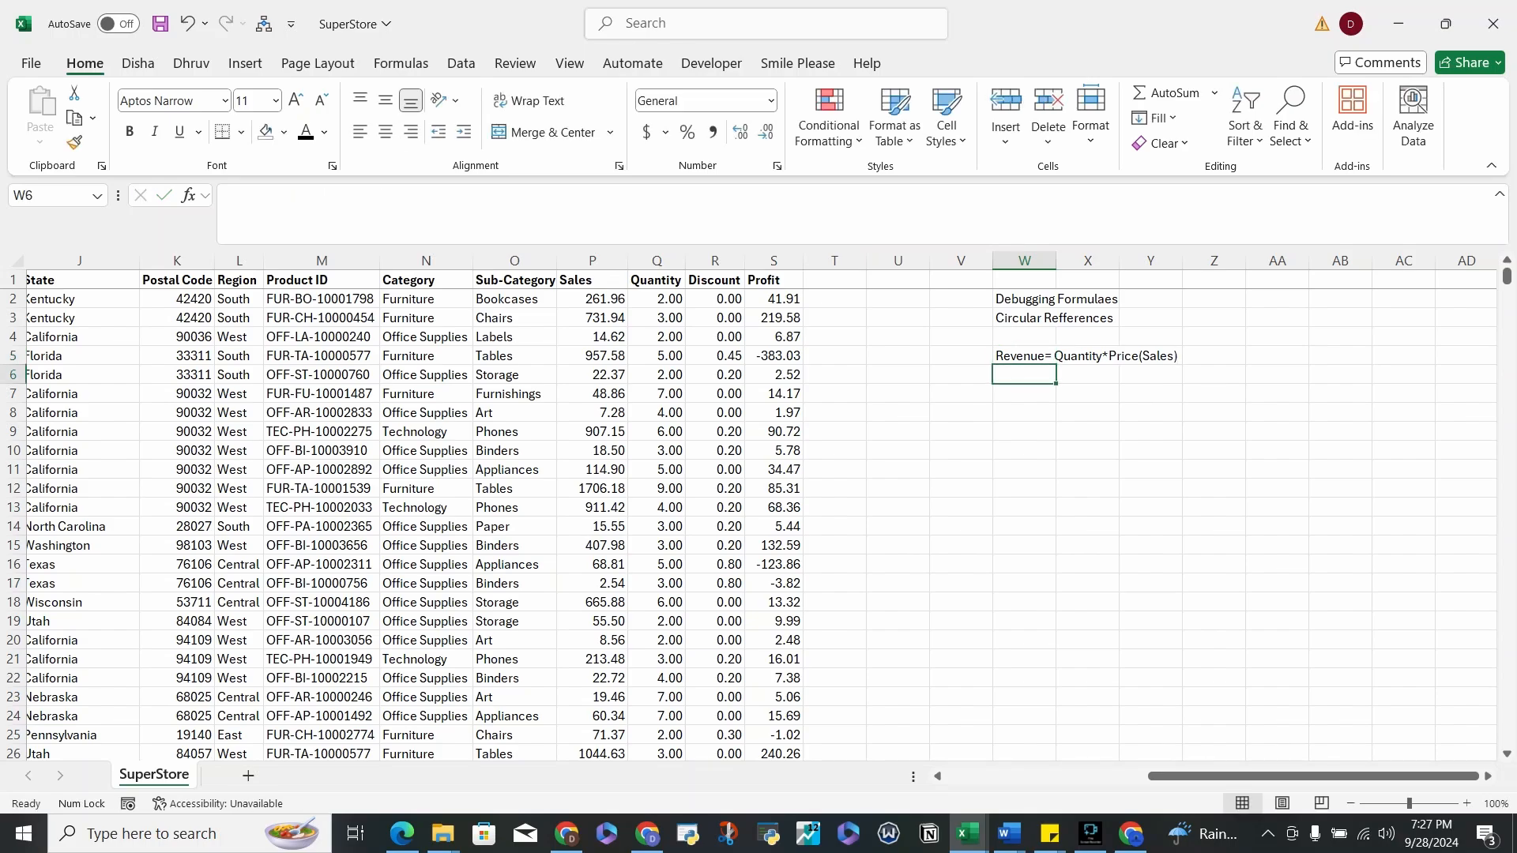
- Examine the Sales and Quantity values in row 2 that feed the revenue calculation
{"action": "key", "text": "Up"}
{"action": "key", "text": "Left"}
{"action": "key", "text": "Left"}
{"action": "key", "text": "Left"}
{"action": "key", "text": "Left"}
{"action": "key", "text": "Left"}
{"action": "key", "text": "Left"}
{"action": "key", "text": "Left"}
{"action": "key", "text": "Left"}
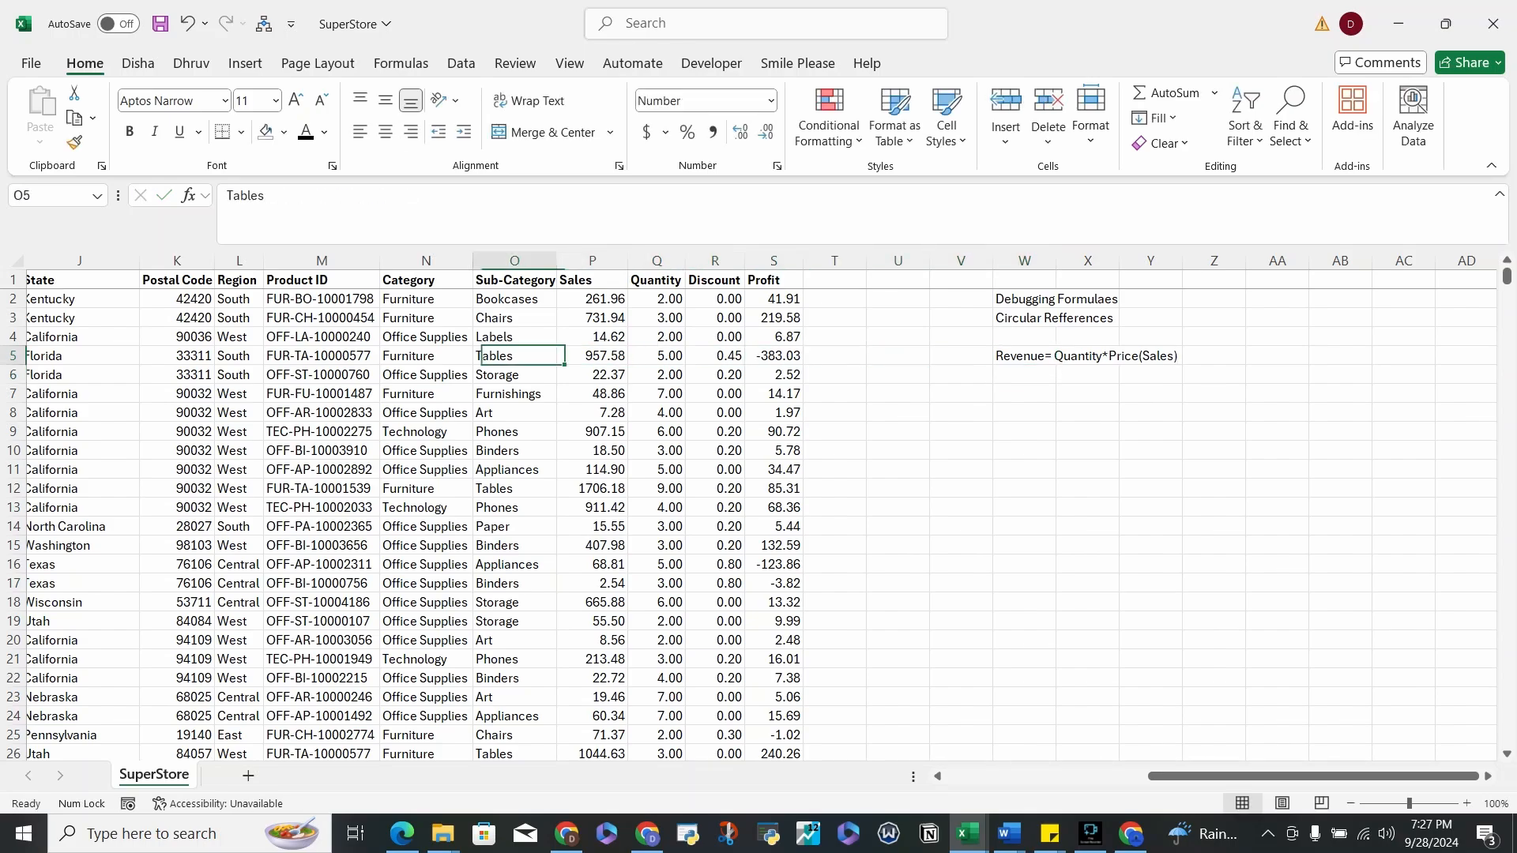
{"action": "key", "text": "Up"}
{"action": "key", "text": "Up"}
{"action": "key", "text": "Up"}
{"action": "key", "text": "Right"}
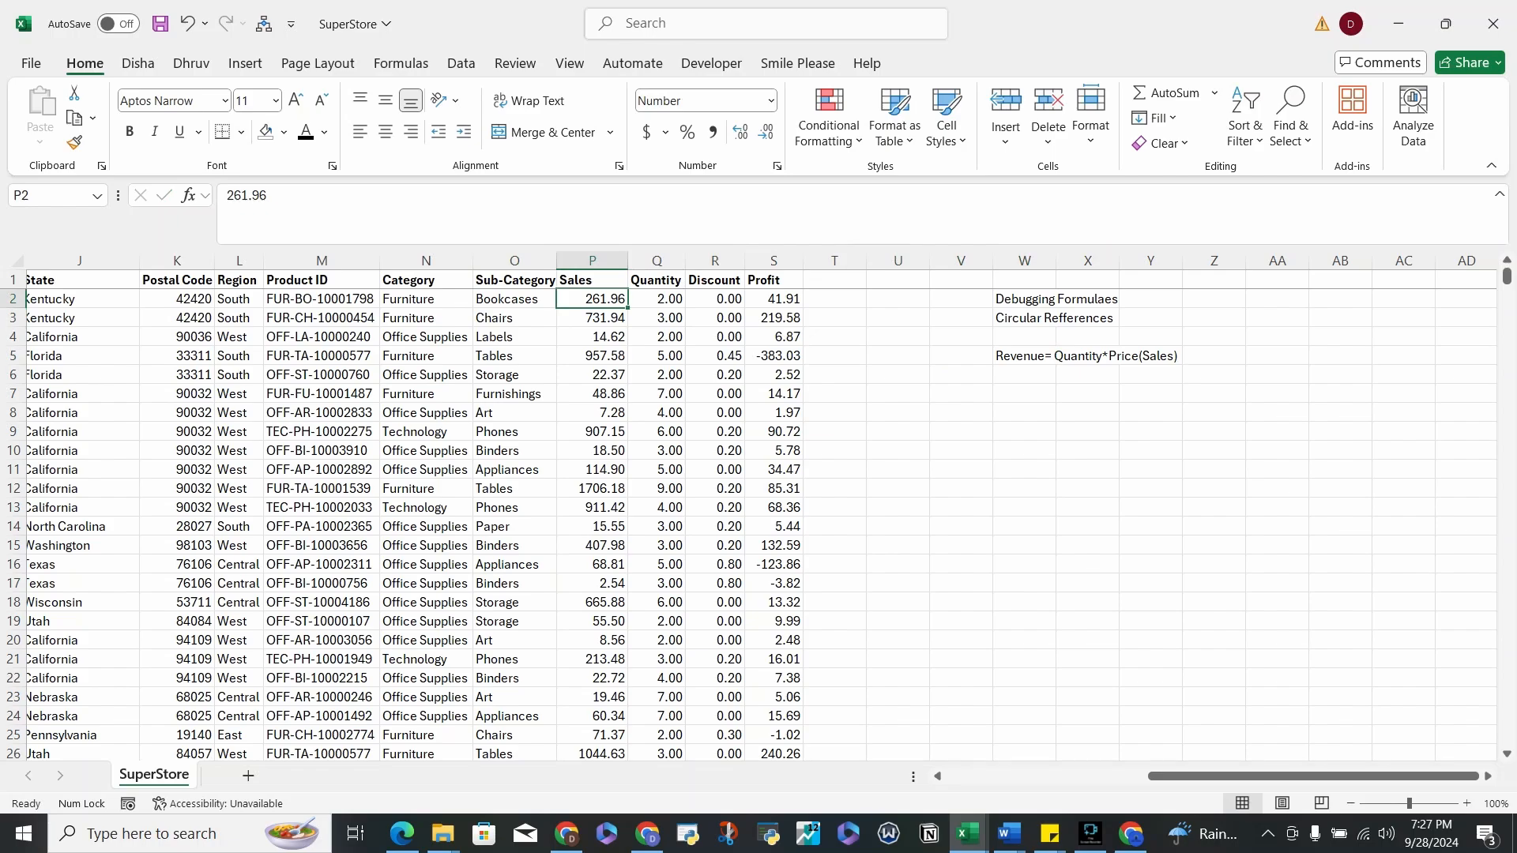
{"action": "key", "text": "Up"}
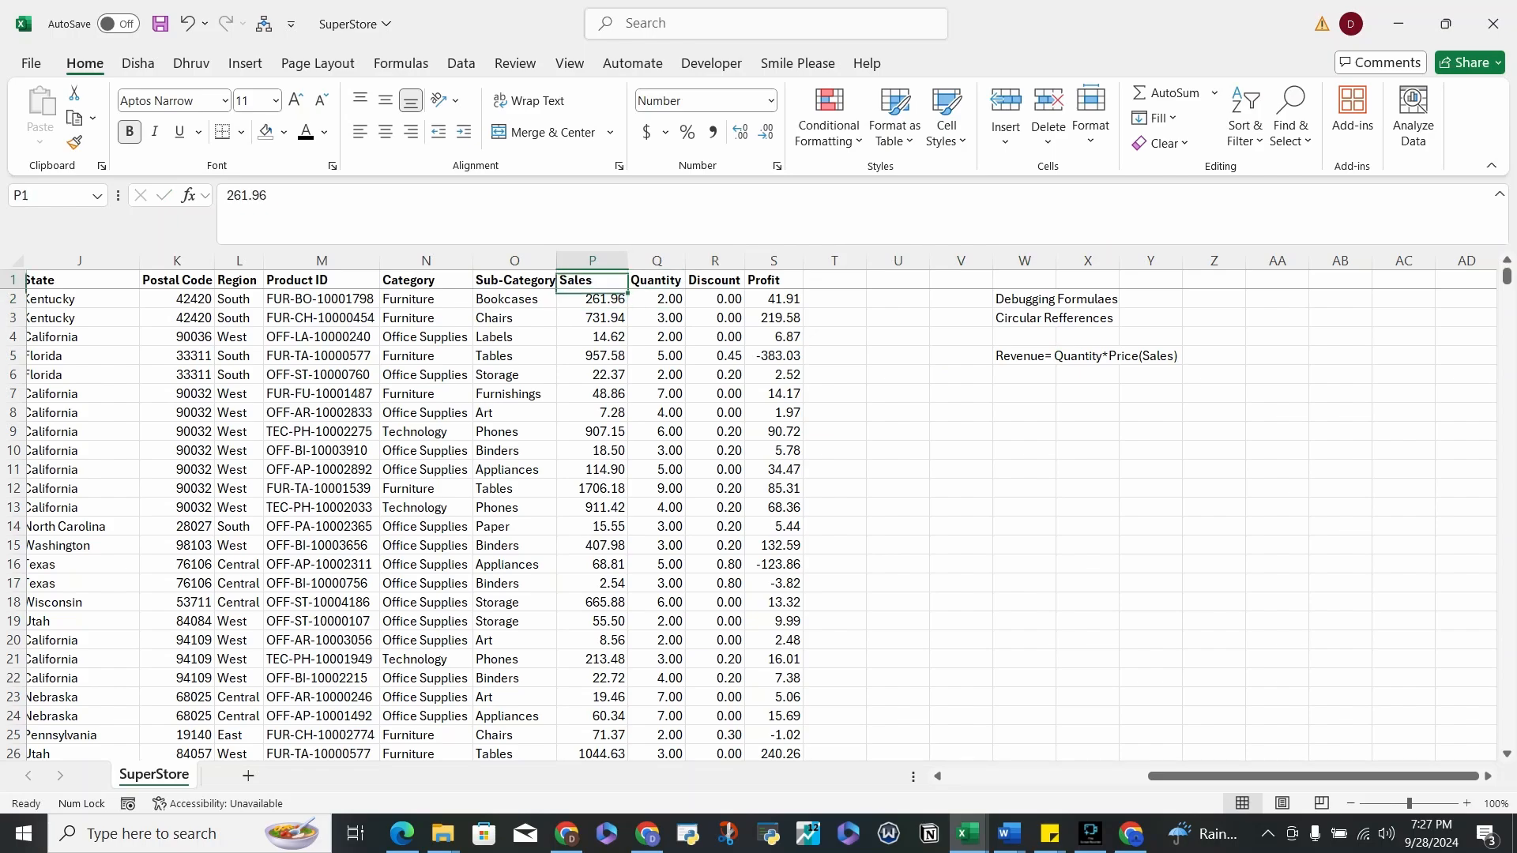
{"action": "key", "text": "Down"}
{"action": "key", "text": "Right"}
{"action": "key", "text": "Left"}
{"action": "key", "text": "Up"}
{"action": "key", "text": "Down"}
{"action": "key", "text": "Right"}
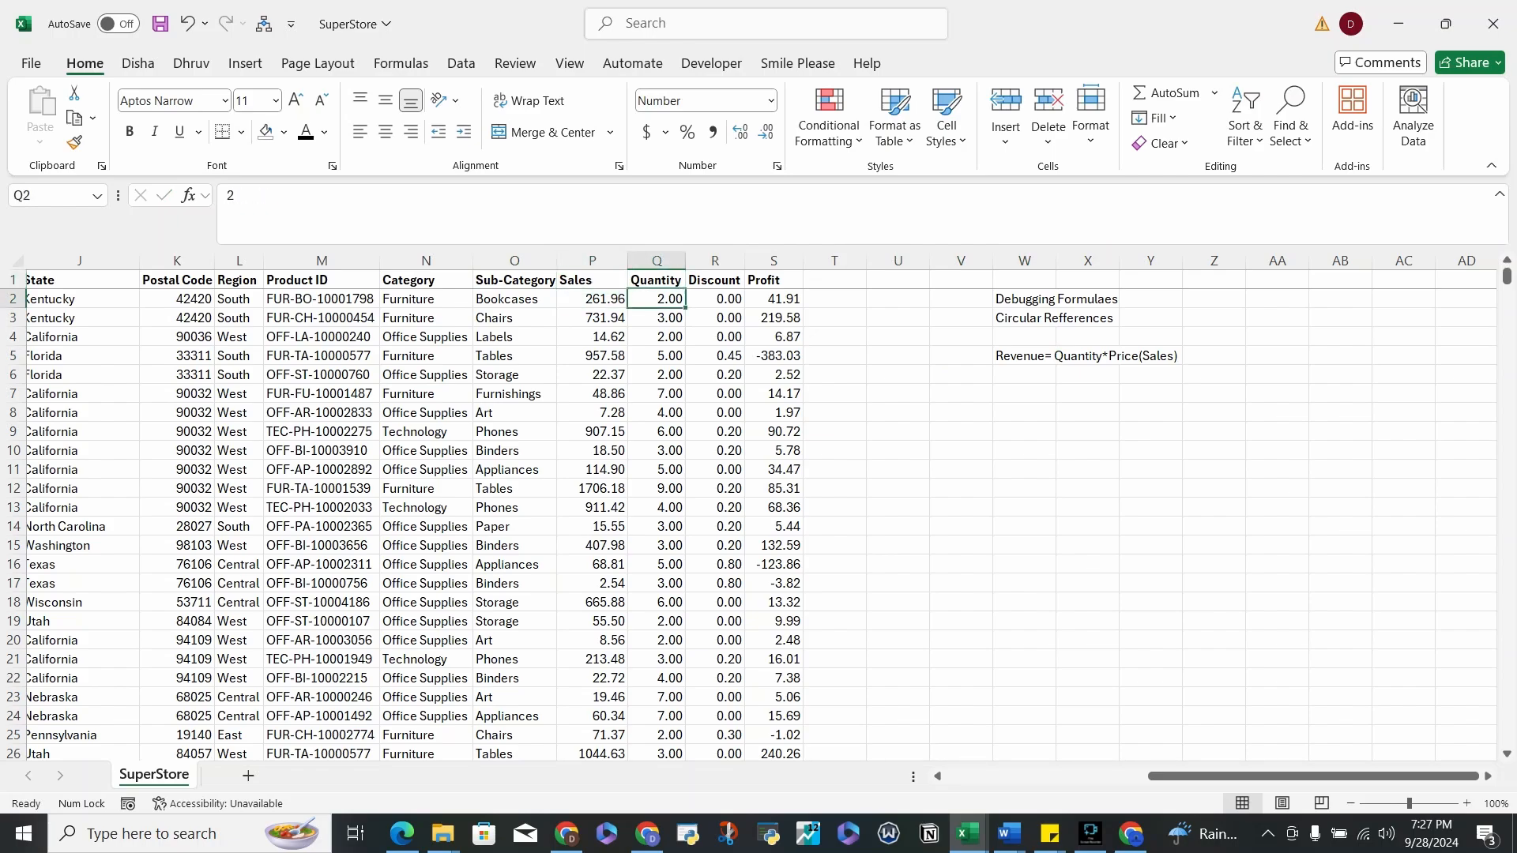
{"action": "key", "text": "Left"}
{"action": "key", "text": "Right"}
- Enter the bold column header "Revenue" in cell T1, next to Profit
{"action": "key", "text": "Up"}
{"action": "key", "text": "Right"}
{"action": "key", "text": "Right"}
{"action": "key", "text": "Right"}
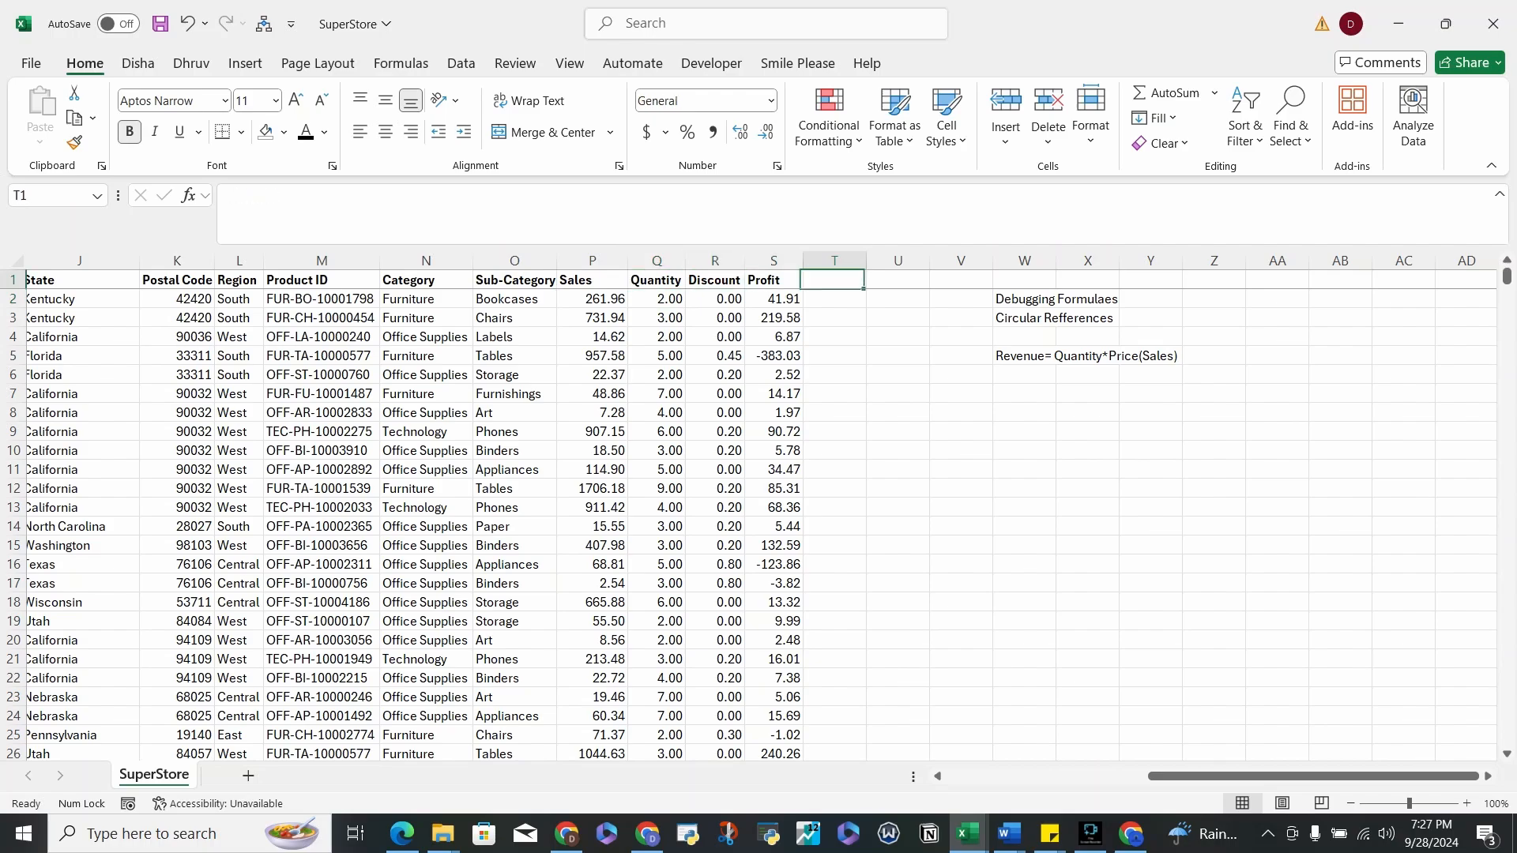
{"action": "key", "text": "ctrl+b"}
{"action": "type", "text": "Revenue"}
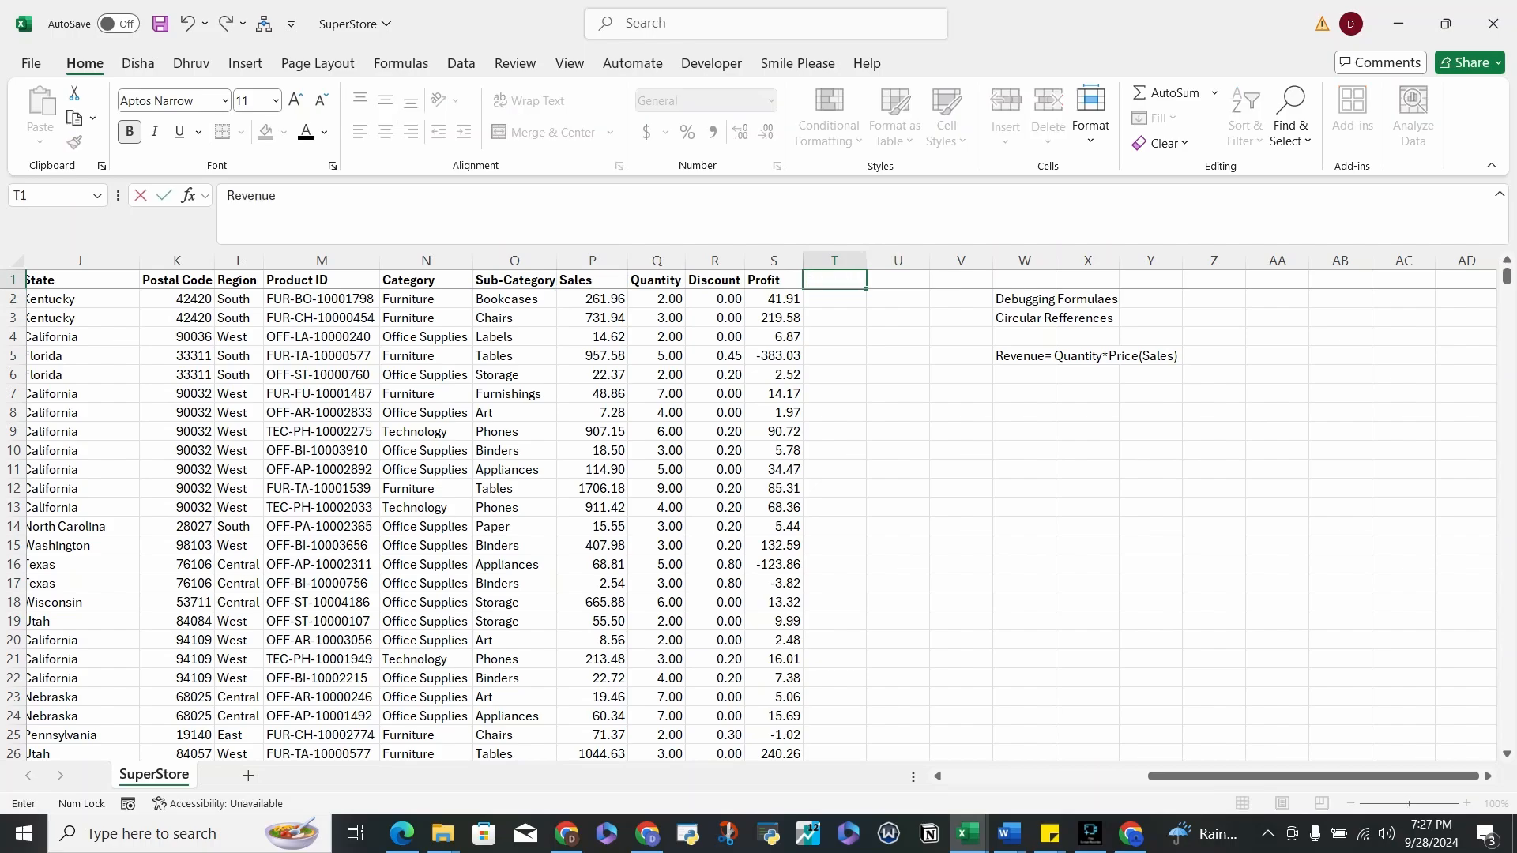
{"action": "key", "text": "Return"}
- Enter the formula =P2*Q2 in cell T2 to multiply Sales by Quantity for the first row
{"action": "type", "text": "="}
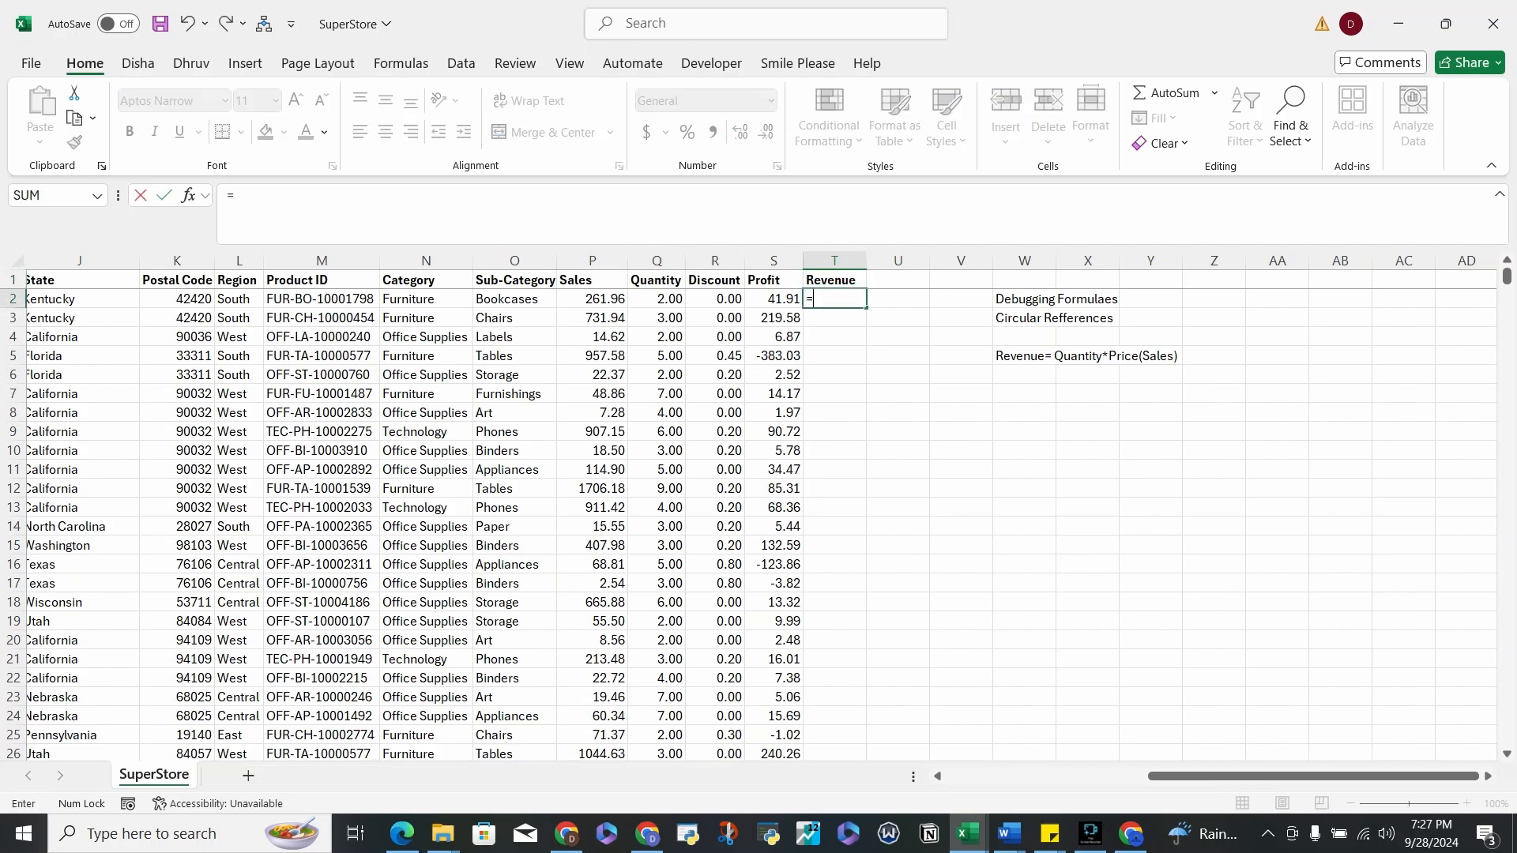
{"action": "key", "text": "Left"}
{"action": "key", "text": "Left"}
{"action": "key", "text": "Left"}
{"action": "key", "text": "Left"}
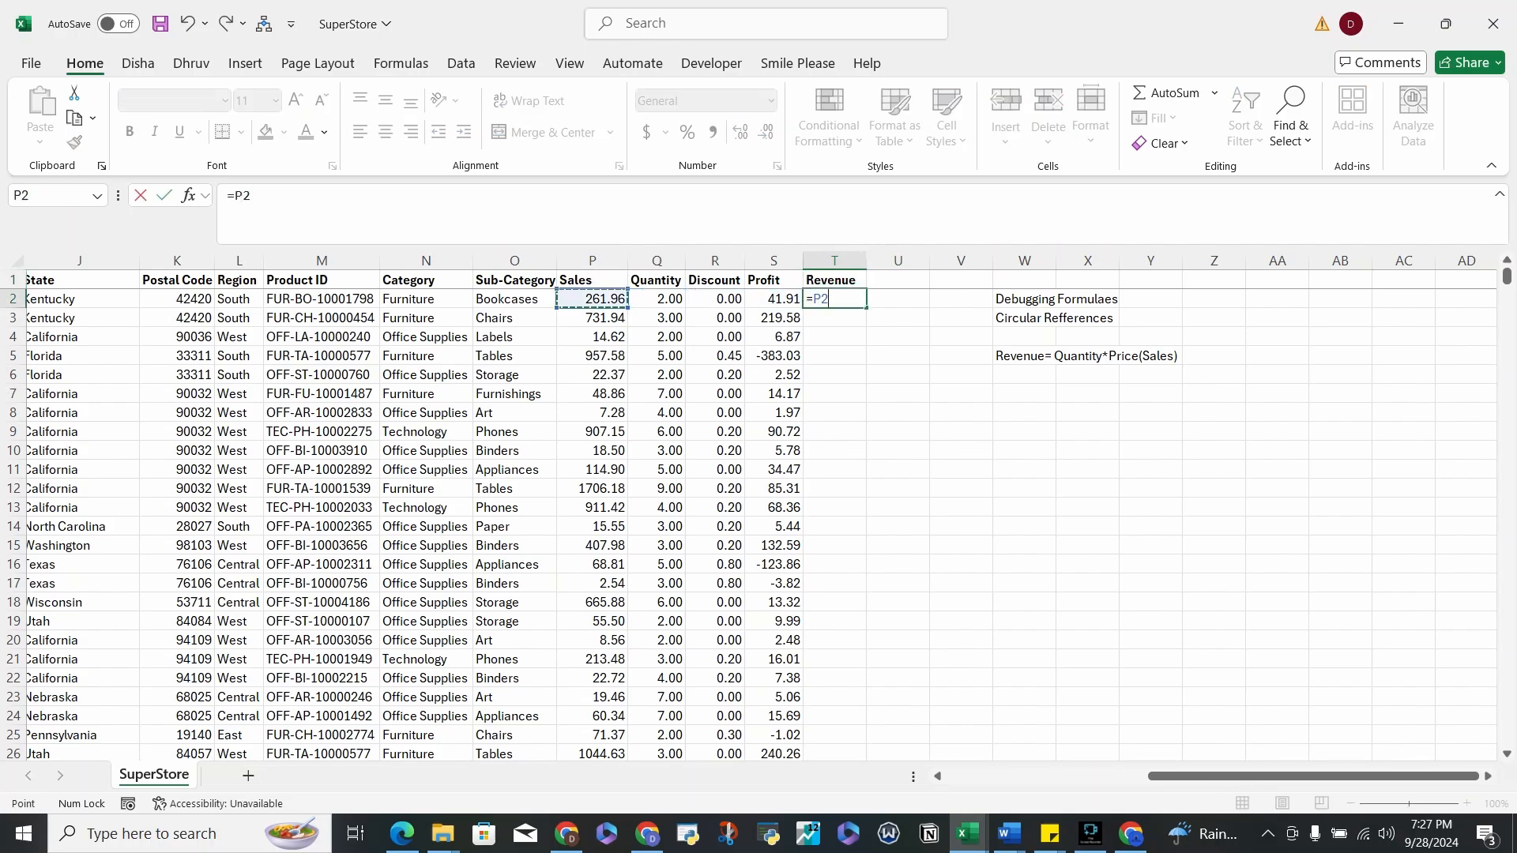
{"action": "type", "text": "*"}
{"action": "key", "text": "Left"}
{"action": "key", "text": "Left"}
{"action": "key", "text": "Left"}
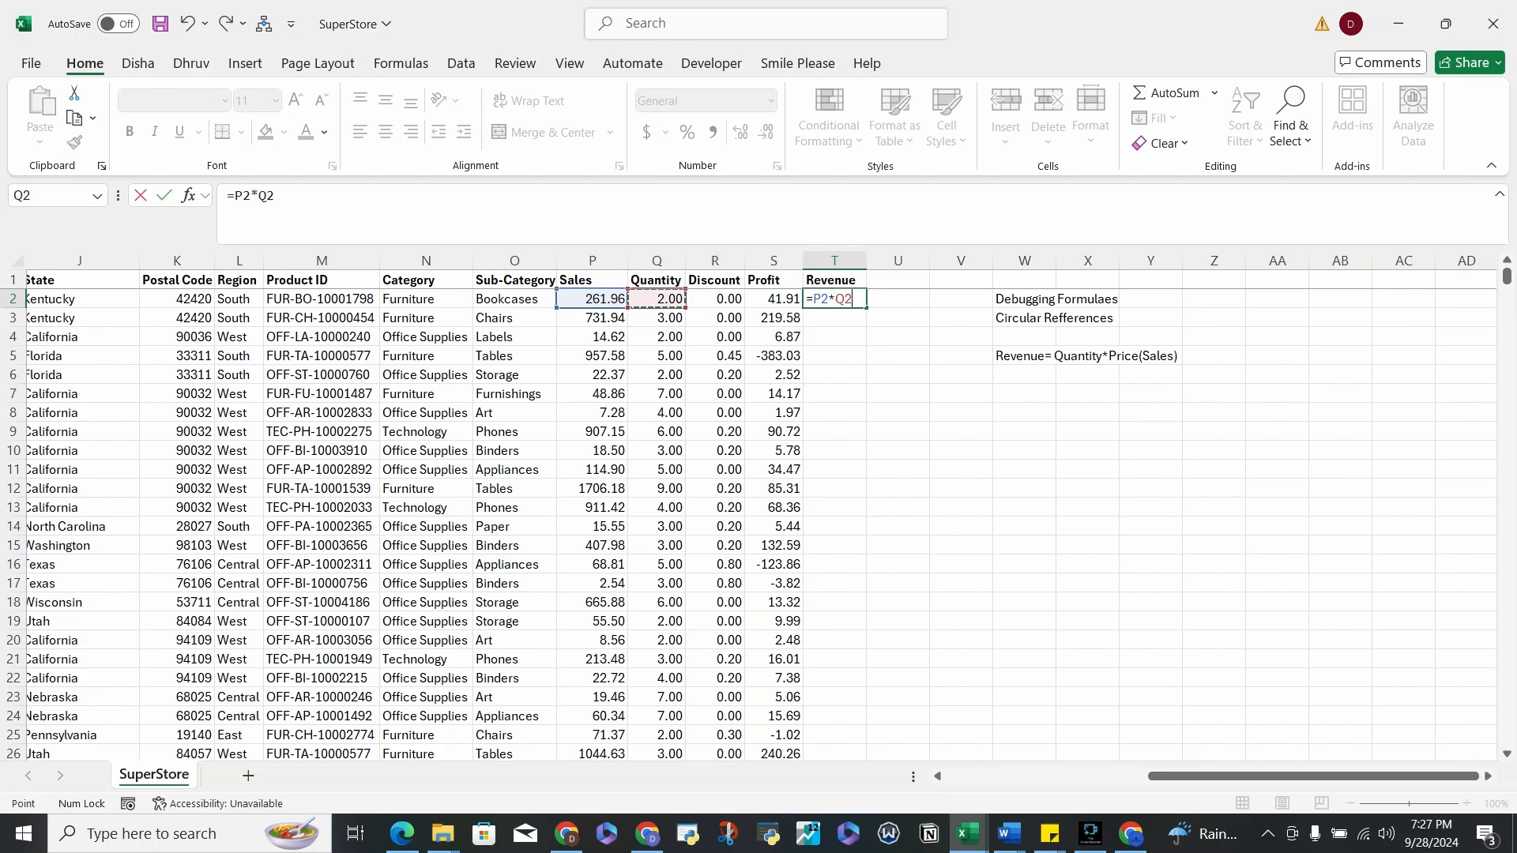
{"action": "key", "text": "Return"}
{"action": "key", "text": "Up"}
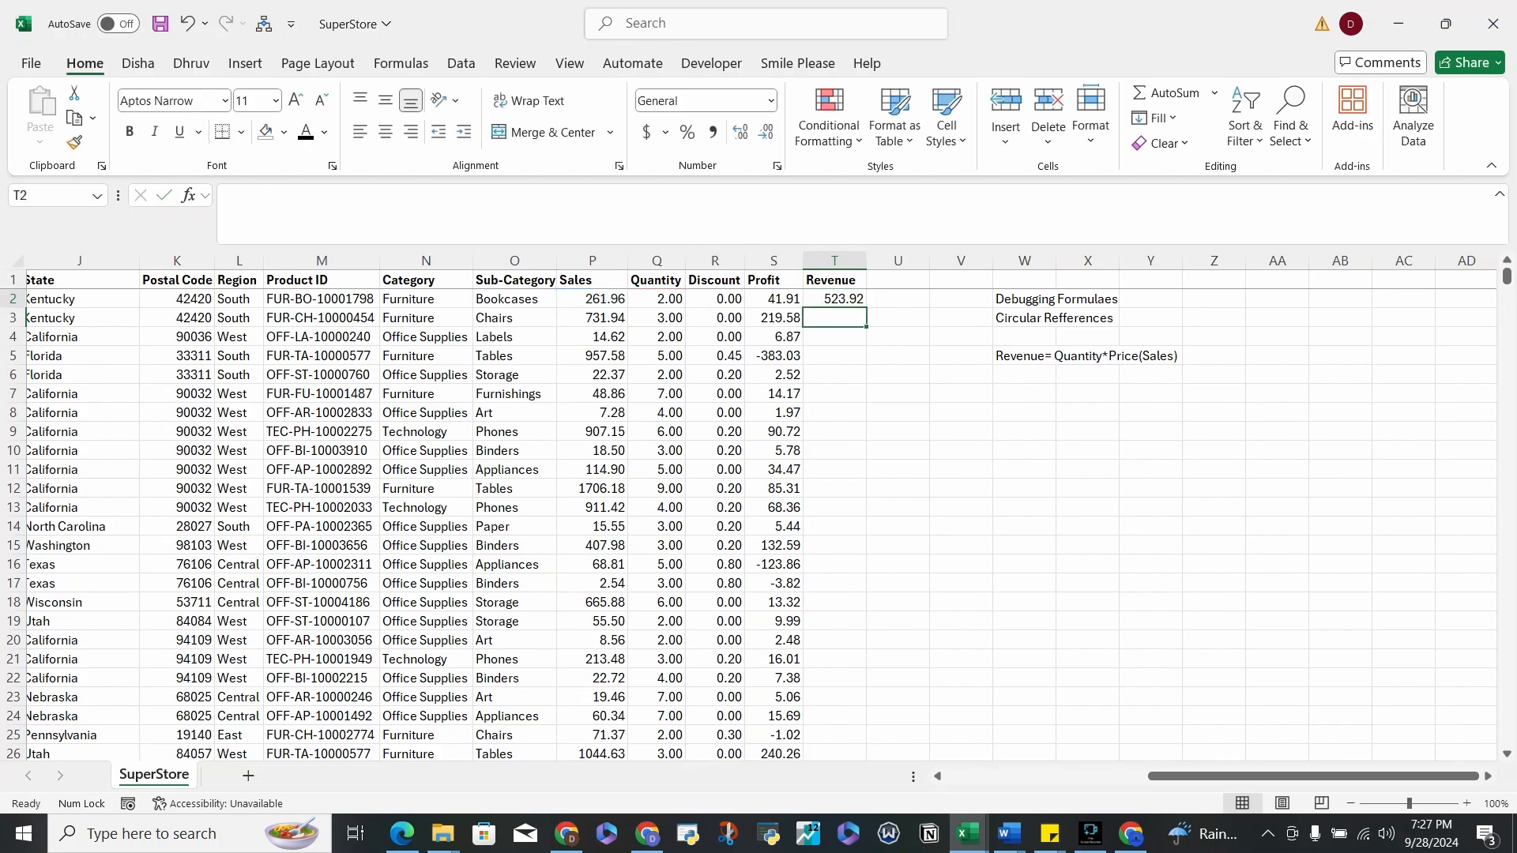
- Enter the sample percentage 55% in cell W8, below the revenue note
{"action": "key", "text": "Left"}
{"action": "key", "text": "Left"}
{"action": "key", "text": "Down"}
{"action": "key", "text": "Down"}
{"action": "key", "text": "Down"}
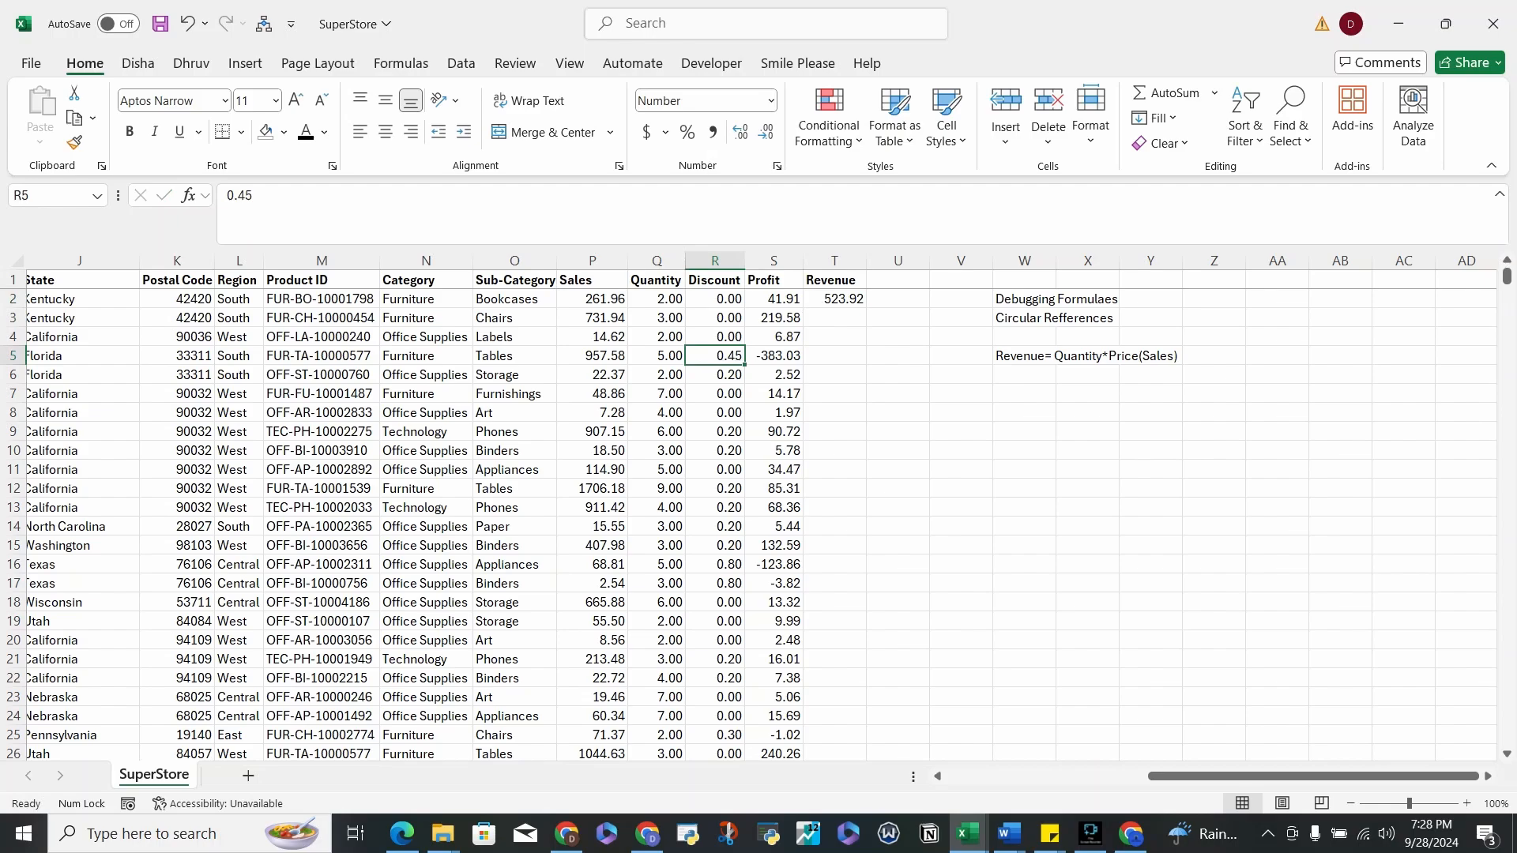
{"action": "key", "text": "Up"}
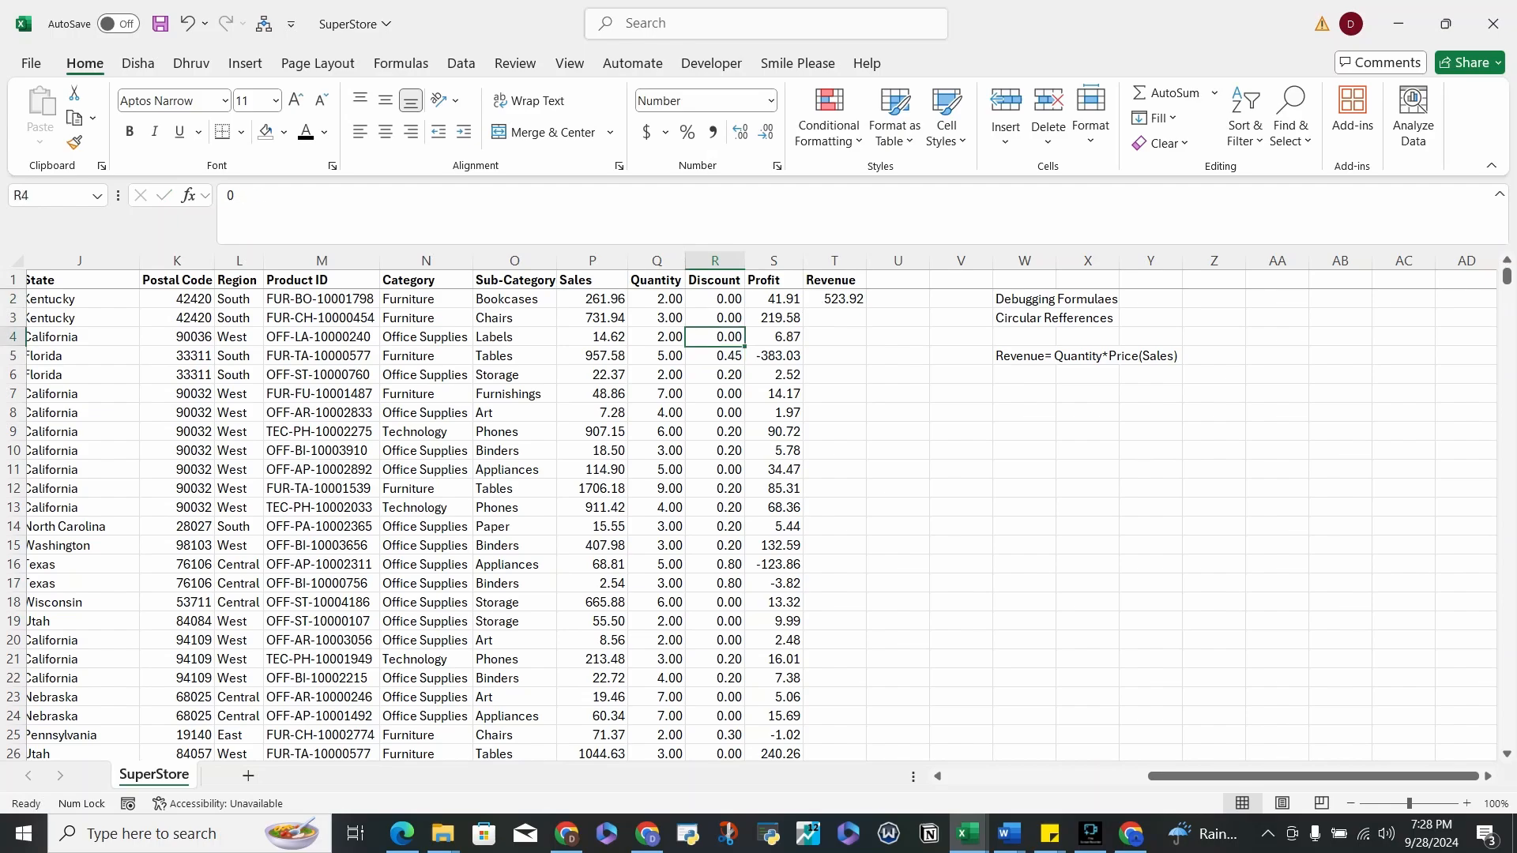
{"action": "key", "text": "Right"}
{"action": "key", "text": "Right"}
{"action": "key", "text": "Right"}
{"action": "key", "text": "Right"}
{"action": "key", "text": "Down"}
{"action": "key", "text": "Down"}
{"action": "key", "text": "Down"}
{"action": "key", "text": "Down"}
{"action": "key", "text": "Right"}
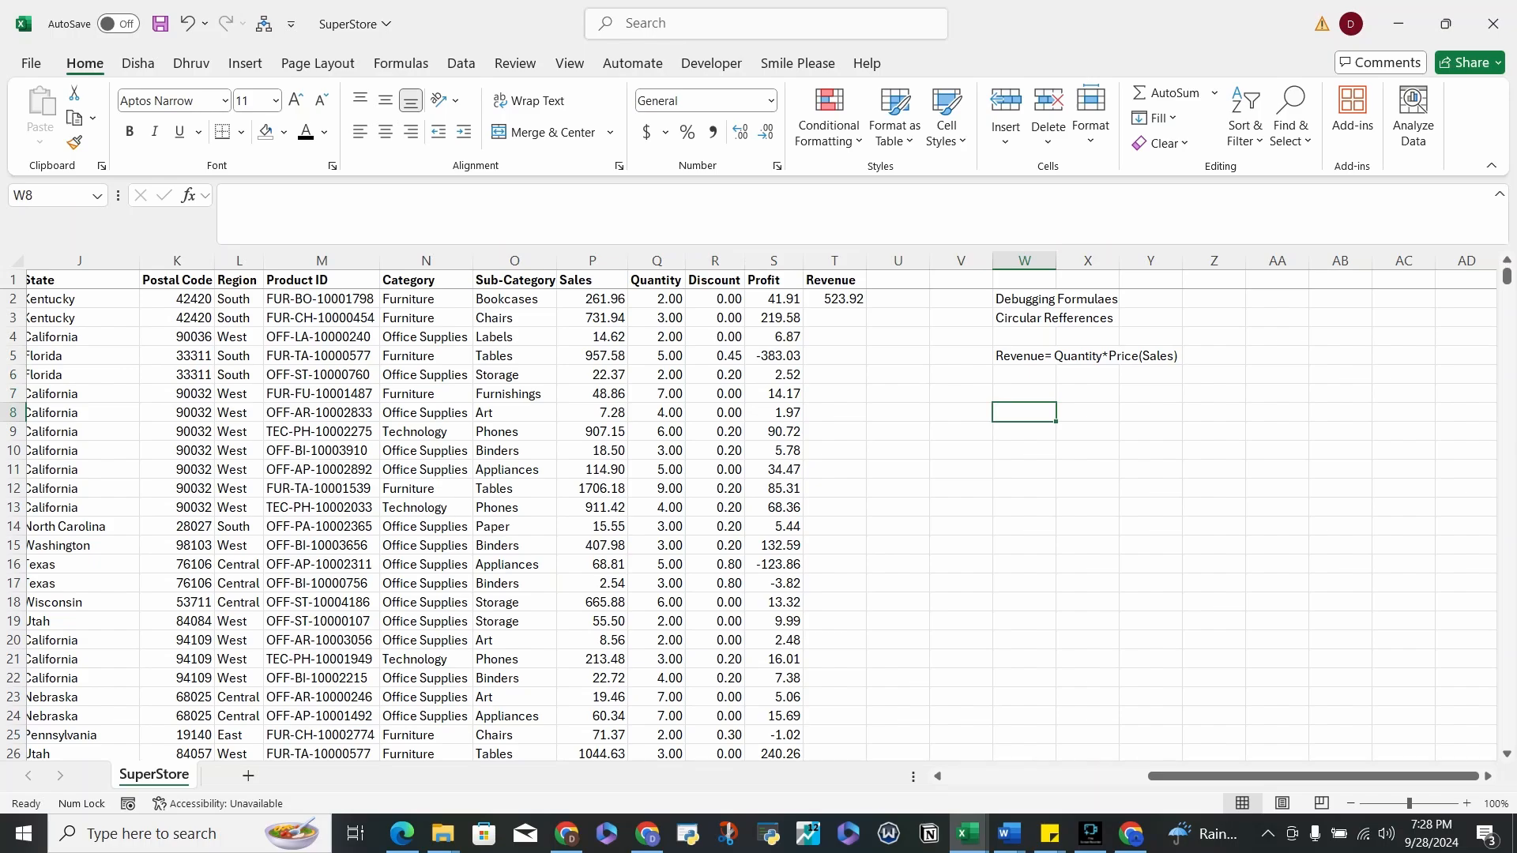
{"action": "type", "text": "55%"}
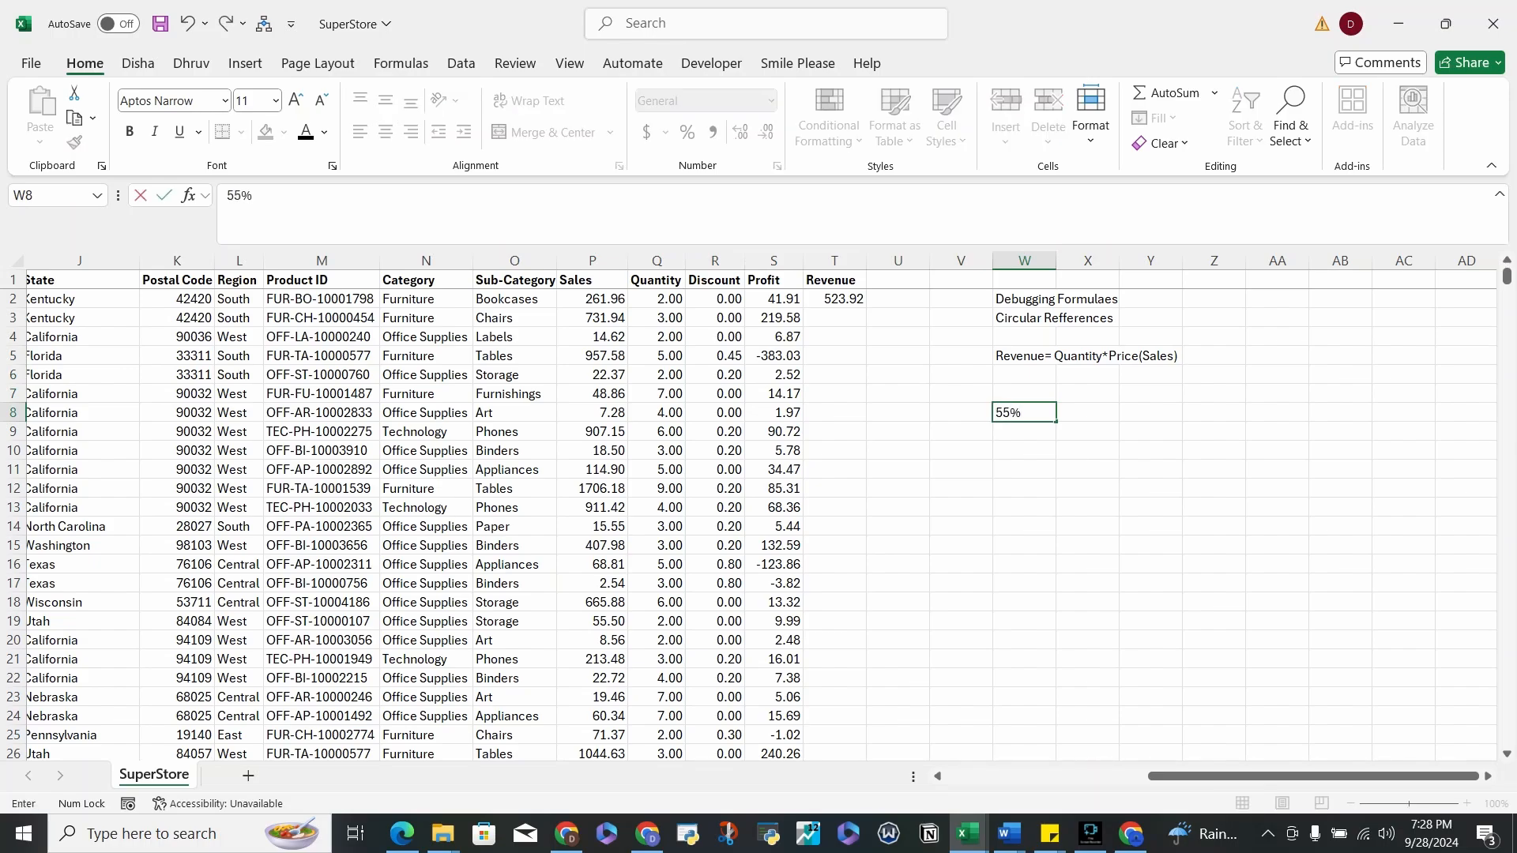
{"action": "key", "text": "Return"}
- Enter the complementary percentage 45% in cell X8
{"action": "key", "text": "Up"}
{"action": "key", "text": "Right"}
{"action": "type", "text": "45"}
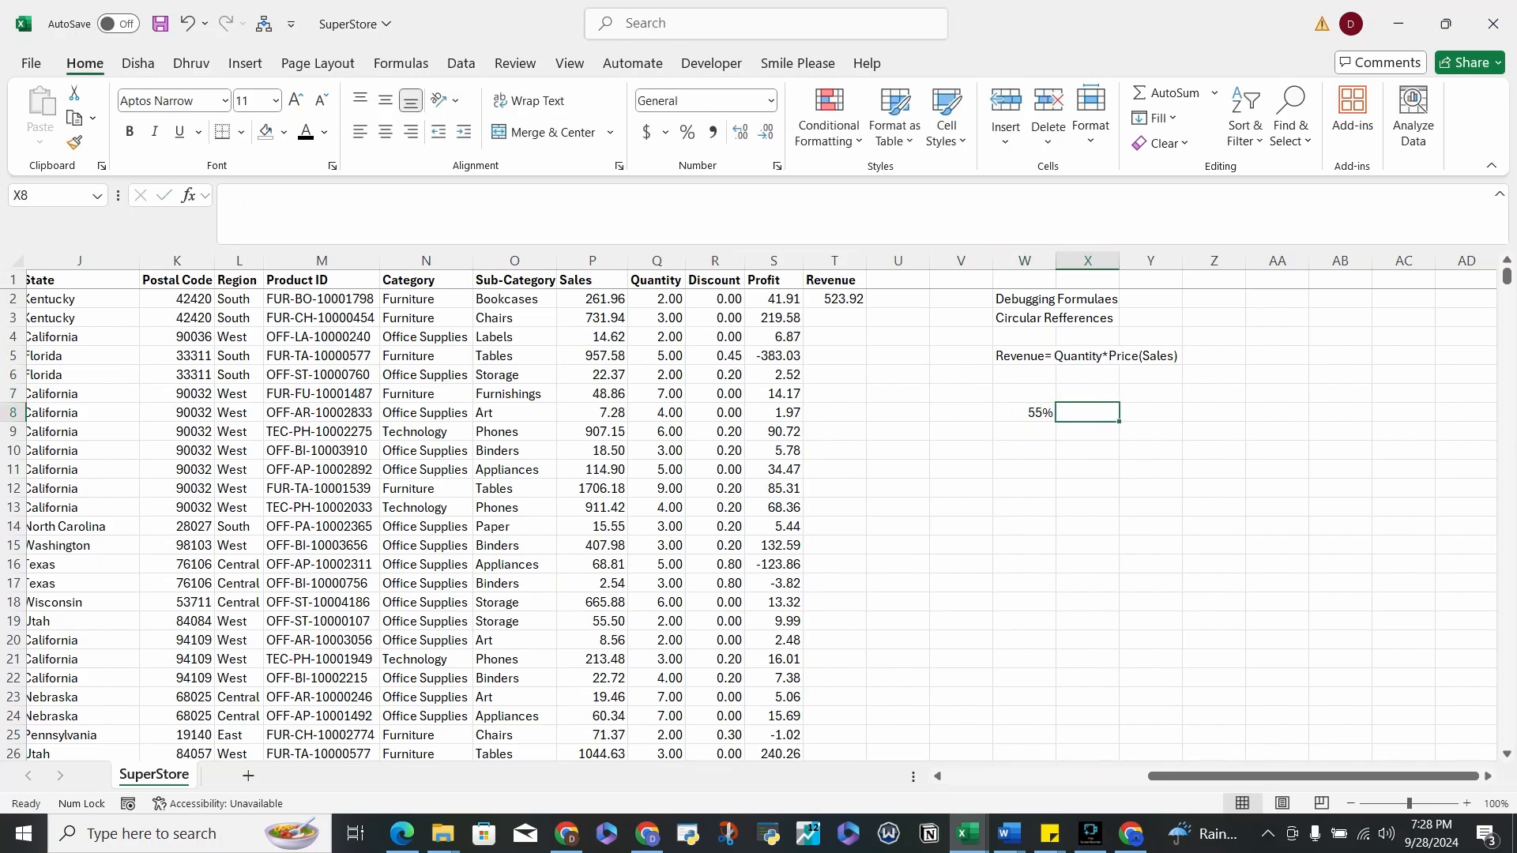
{"action": "type", "text": "%"}
{"action": "key", "text": "Return"}
- Enter the sample amount 100 in cell V9 and the value 55 in cell W9
{"action": "key", "text": "Left"}
{"action": "key", "text": "Left"}
{"action": "key", "text": "Up"}
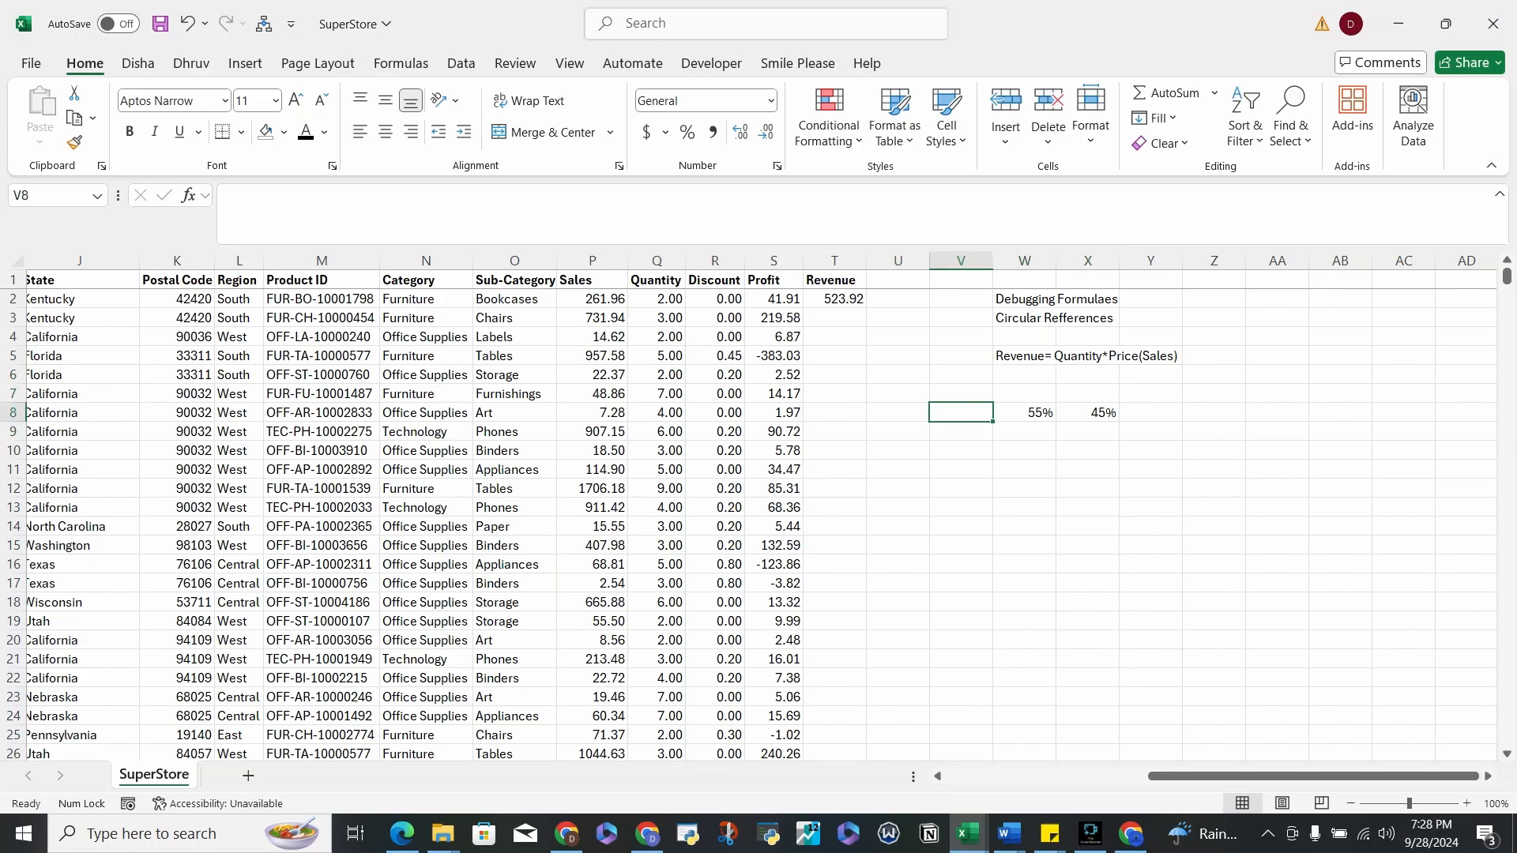
{"action": "key", "text": "Down"}
{"action": "type", "text": "100"}
{"action": "key", "text": "Return"}
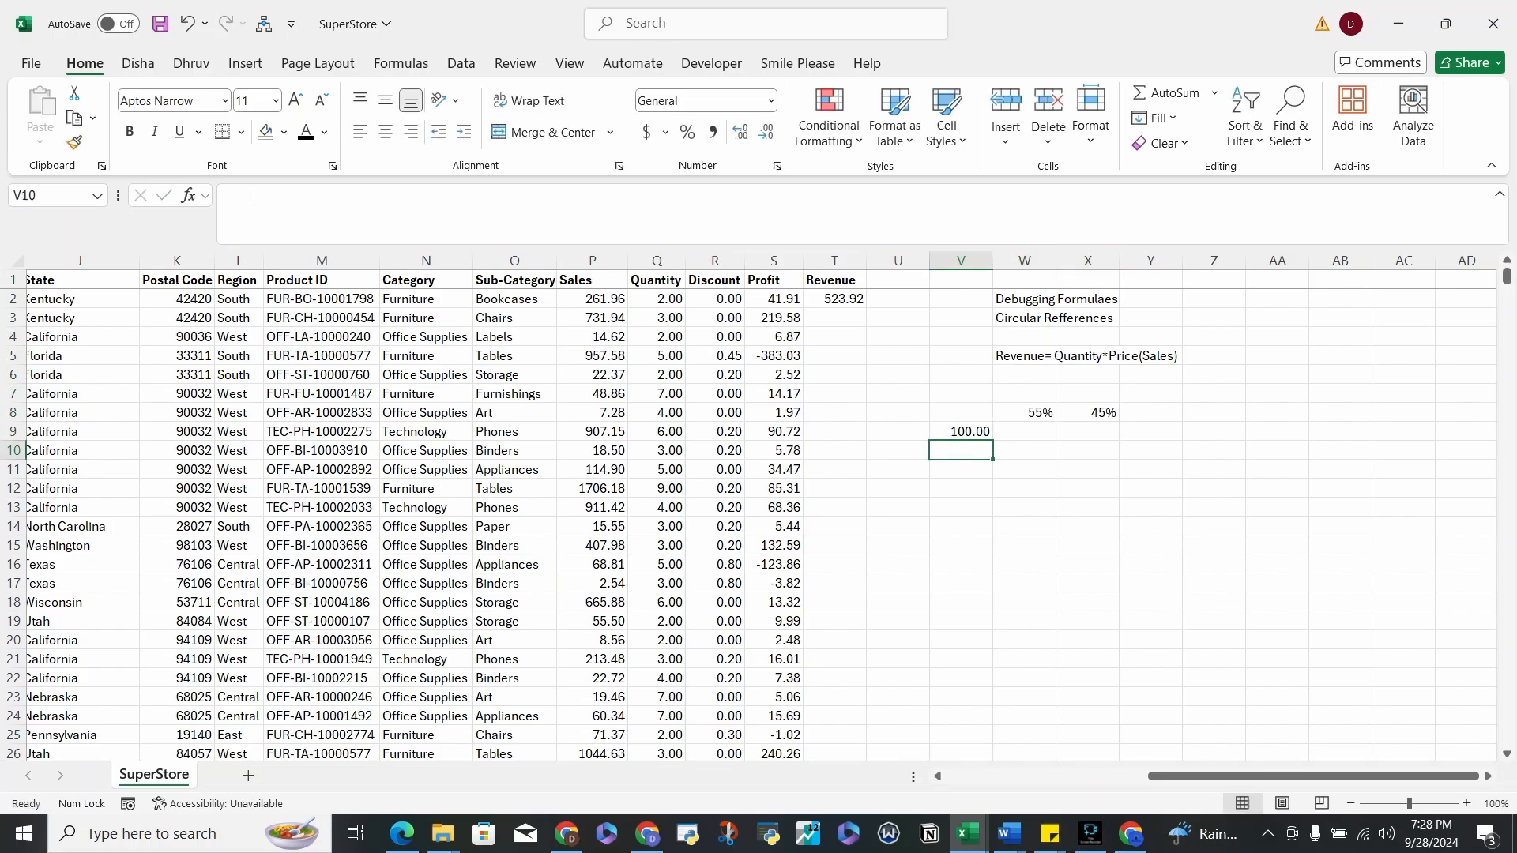
{"action": "key", "text": "Up"}
{"action": "key", "text": "Right"}
{"action": "type", "text": "55"}
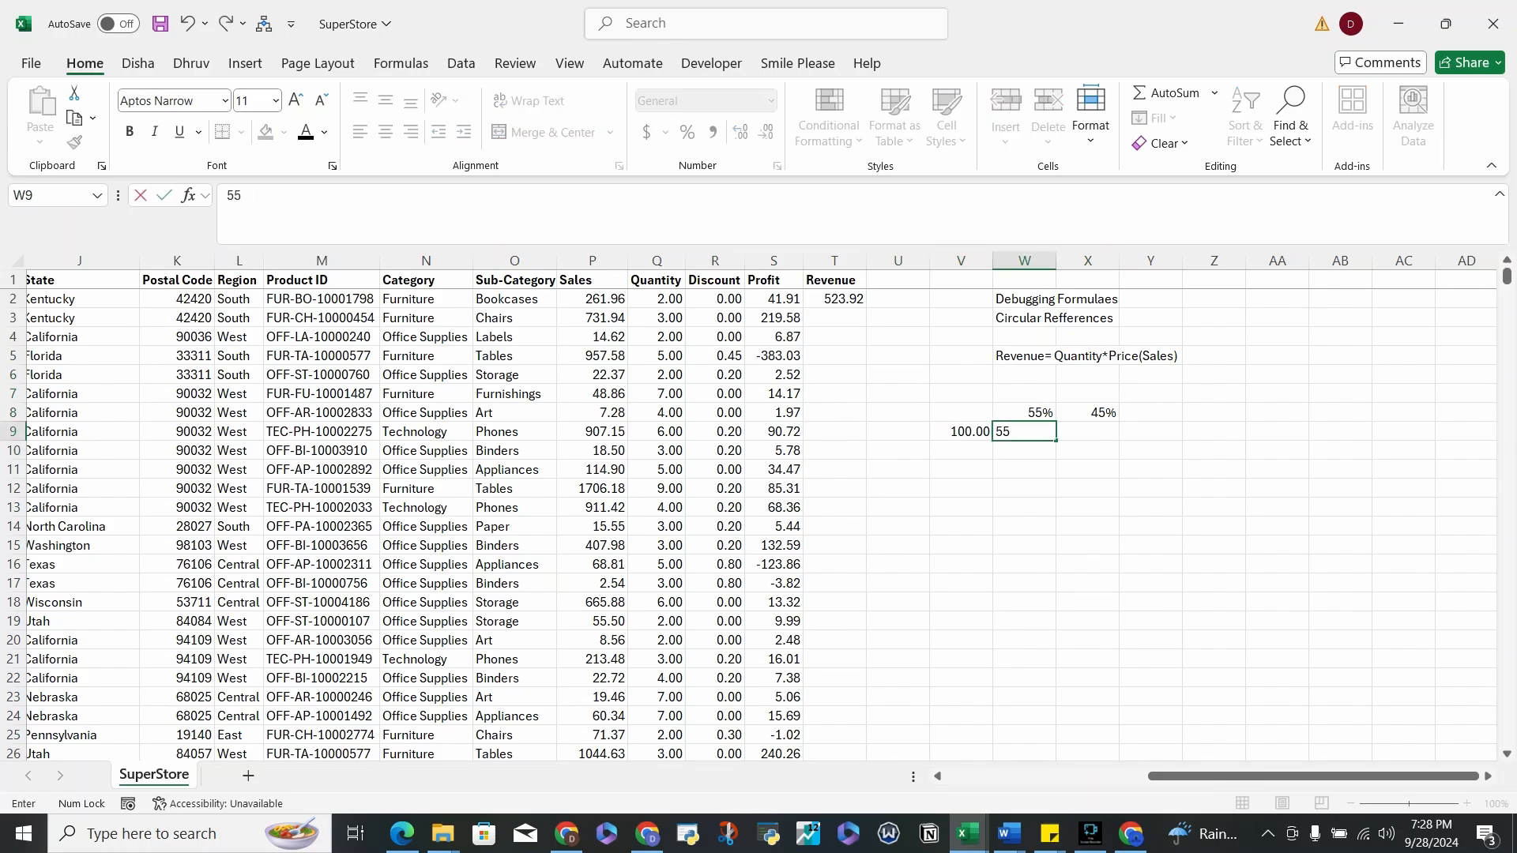
{"action": "key", "text": "Up"}
{"action": "key", "text": "Right"}
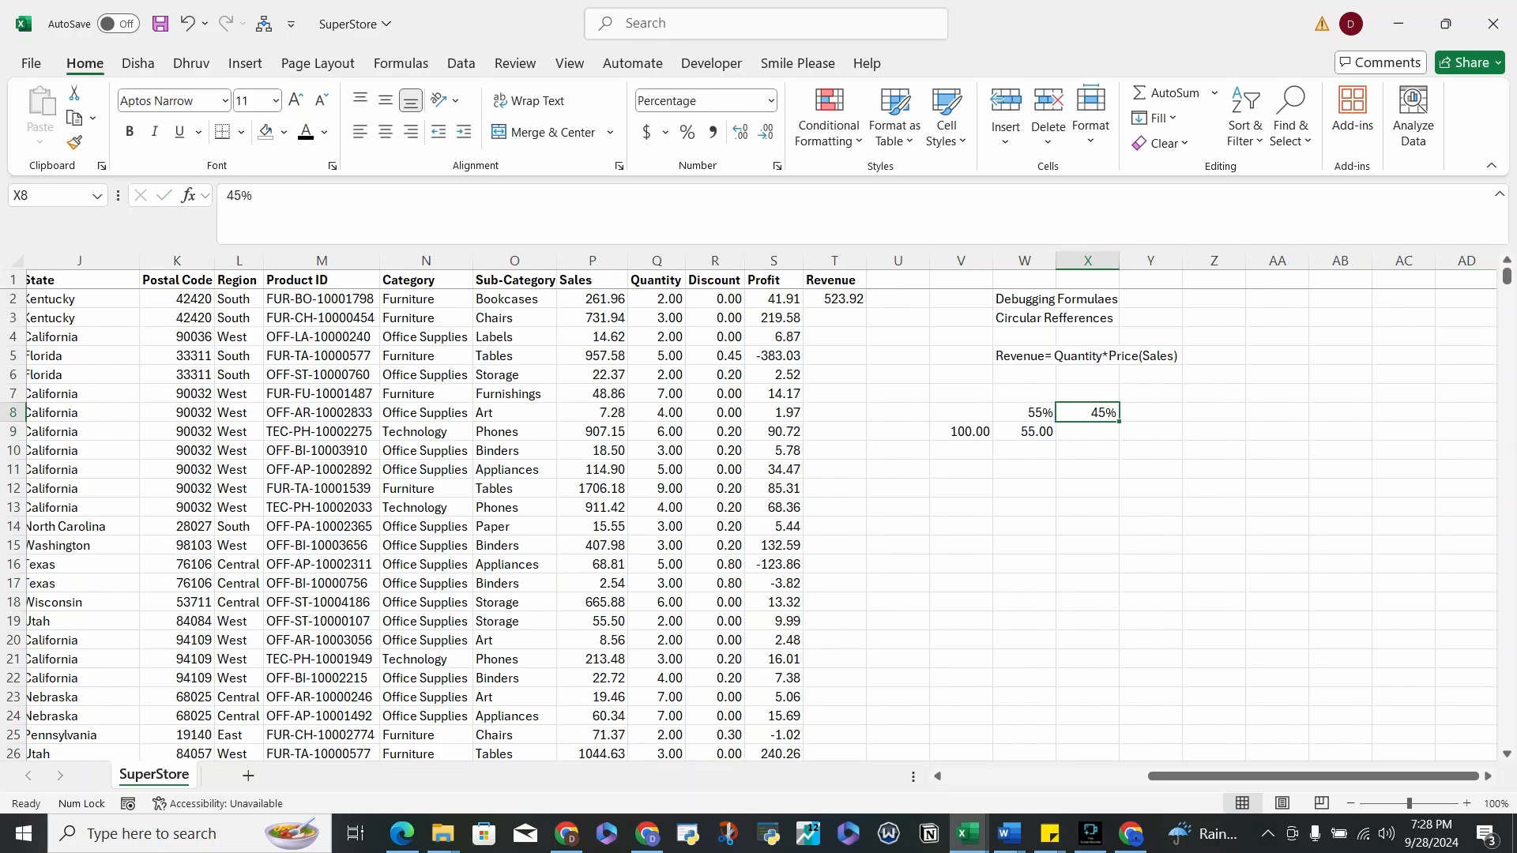
- Enter the formula =1-X8 in cell W7 to subtract the sample percentage from one
{"action": "key", "text": "Left"}
{"action": "key", "text": "Right"}
{"action": "key", "text": "Up"}
{"action": "key", "text": "Right"}
{"action": "key", "text": "Up"}
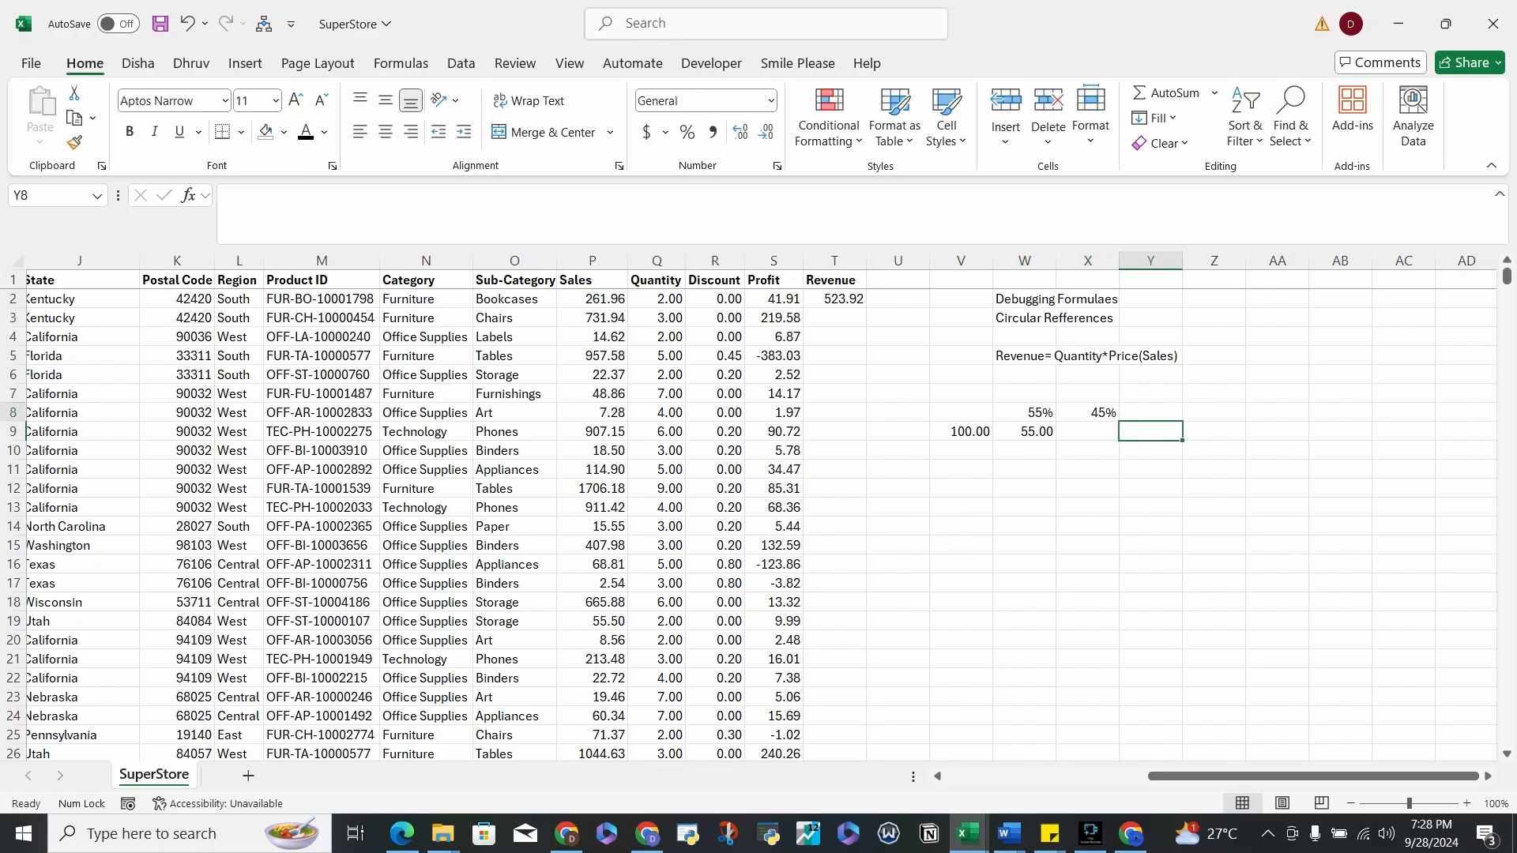
{"action": "key", "text": "Left"}
{"action": "key", "text": "Up"}
{"action": "key", "text": "Left"}
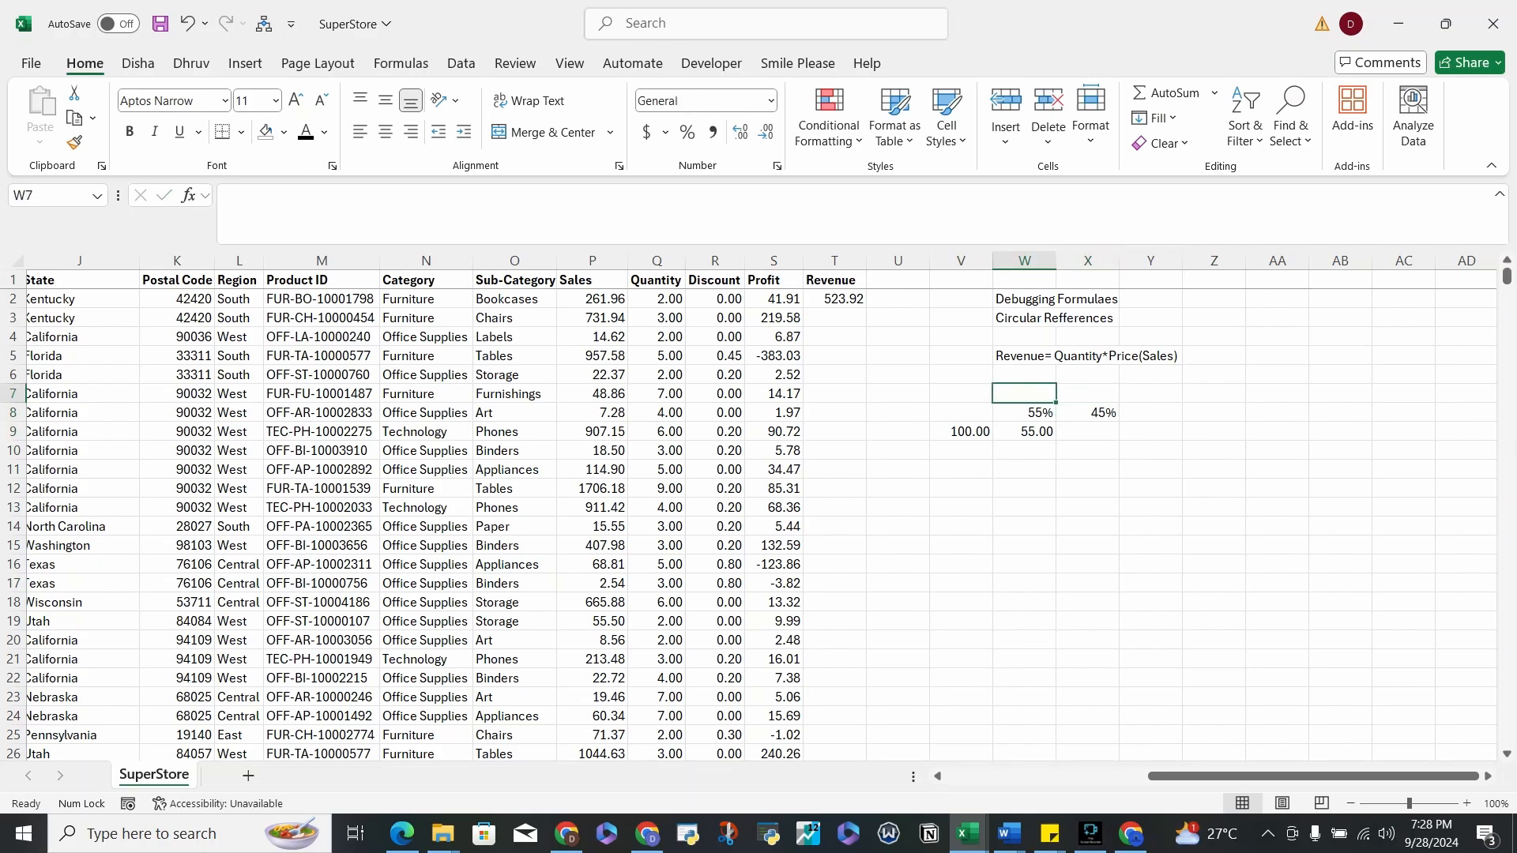
{"action": "type", "text": "=1"}
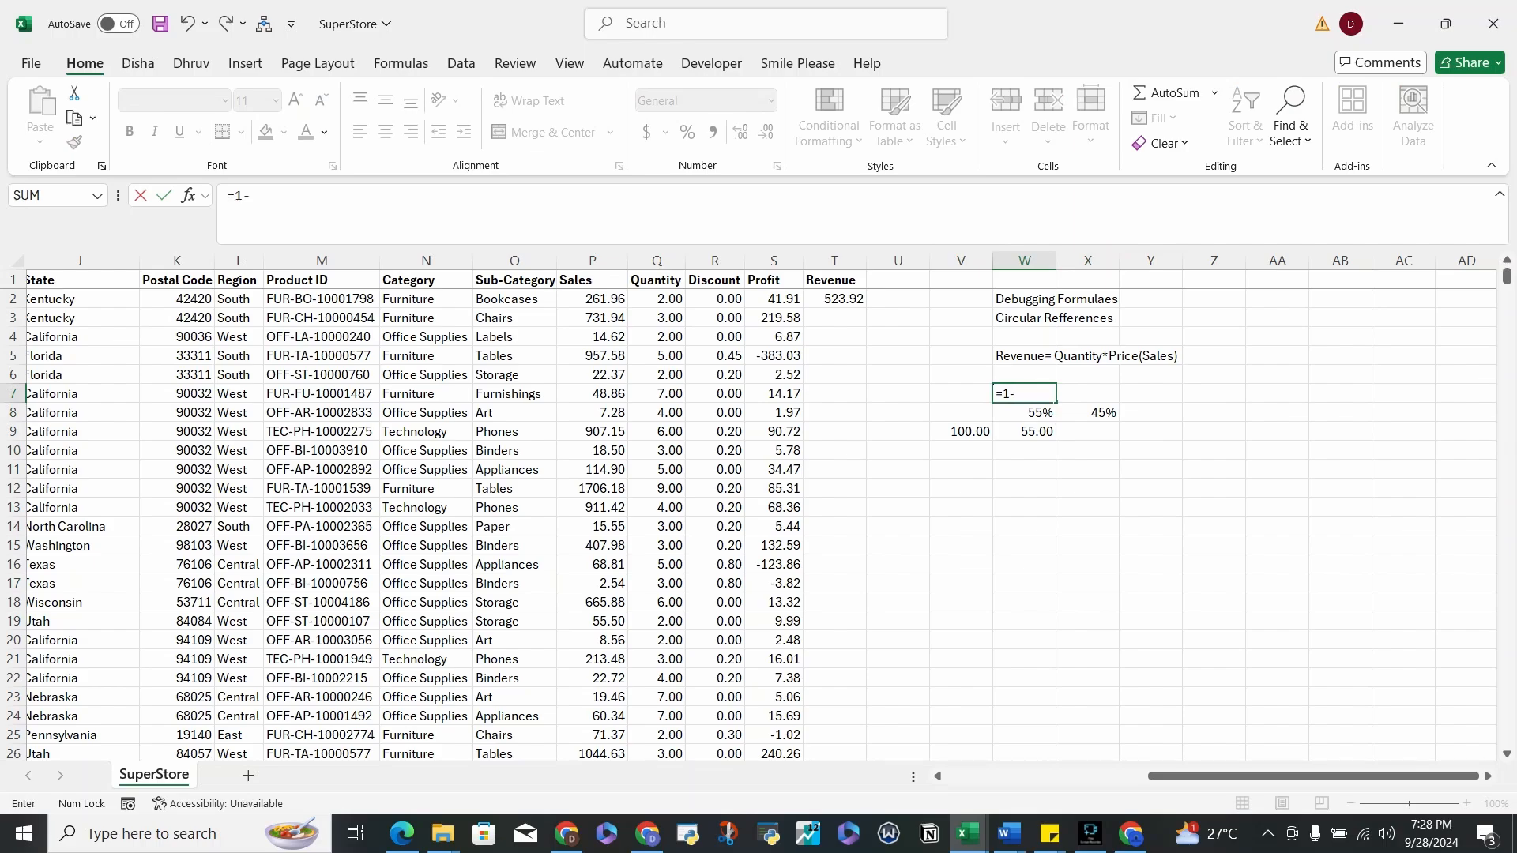
{"action": "type", "text": "-"}
{"action": "key", "text": "Right"}
{"action": "key", "text": "Down"}
{"action": "key", "text": "Return"}
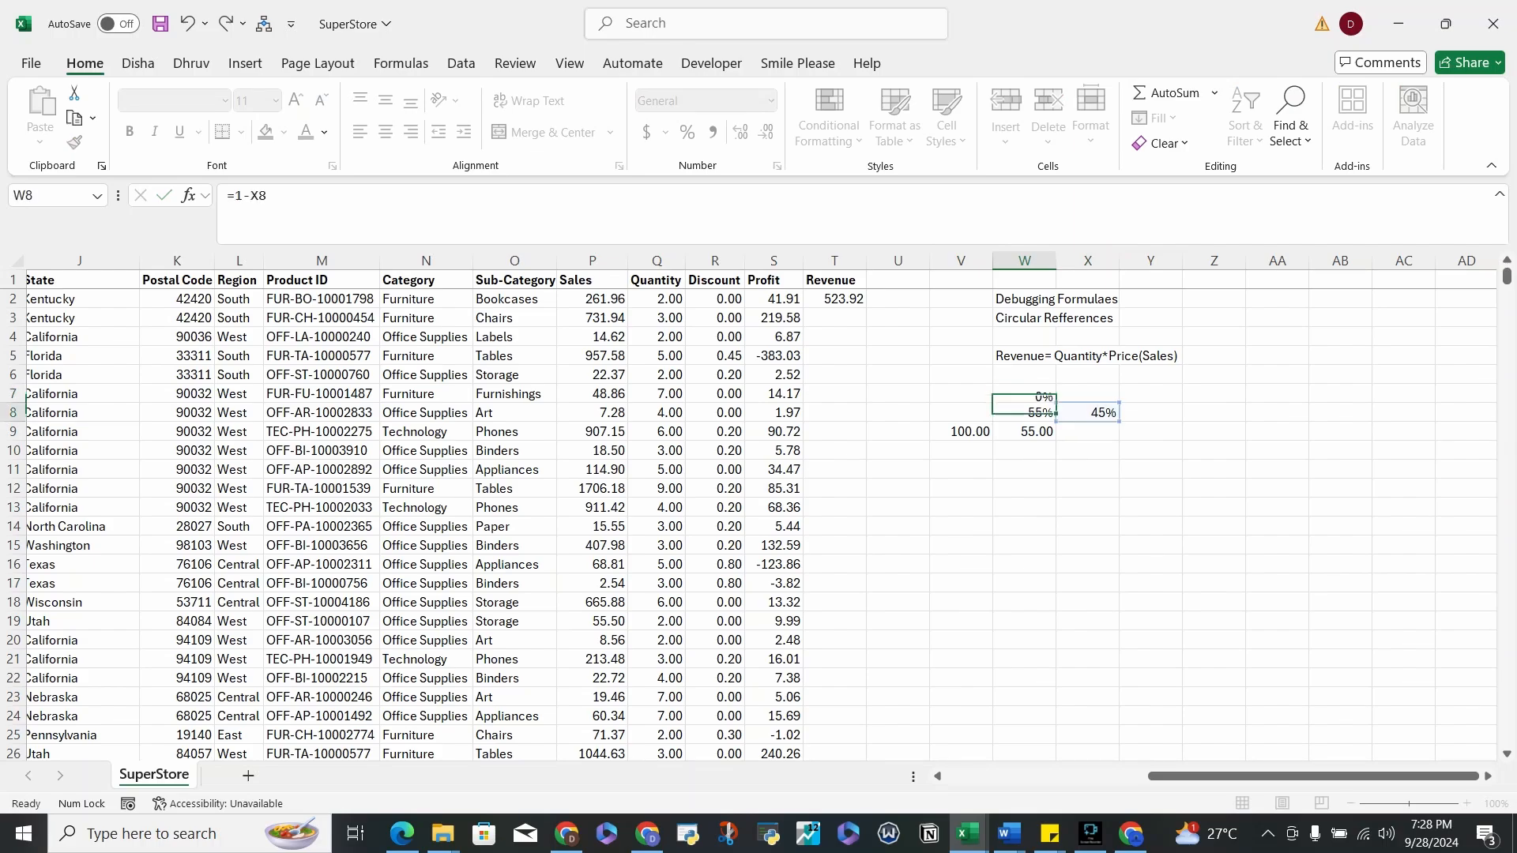
{"action": "key", "text": "Up"}
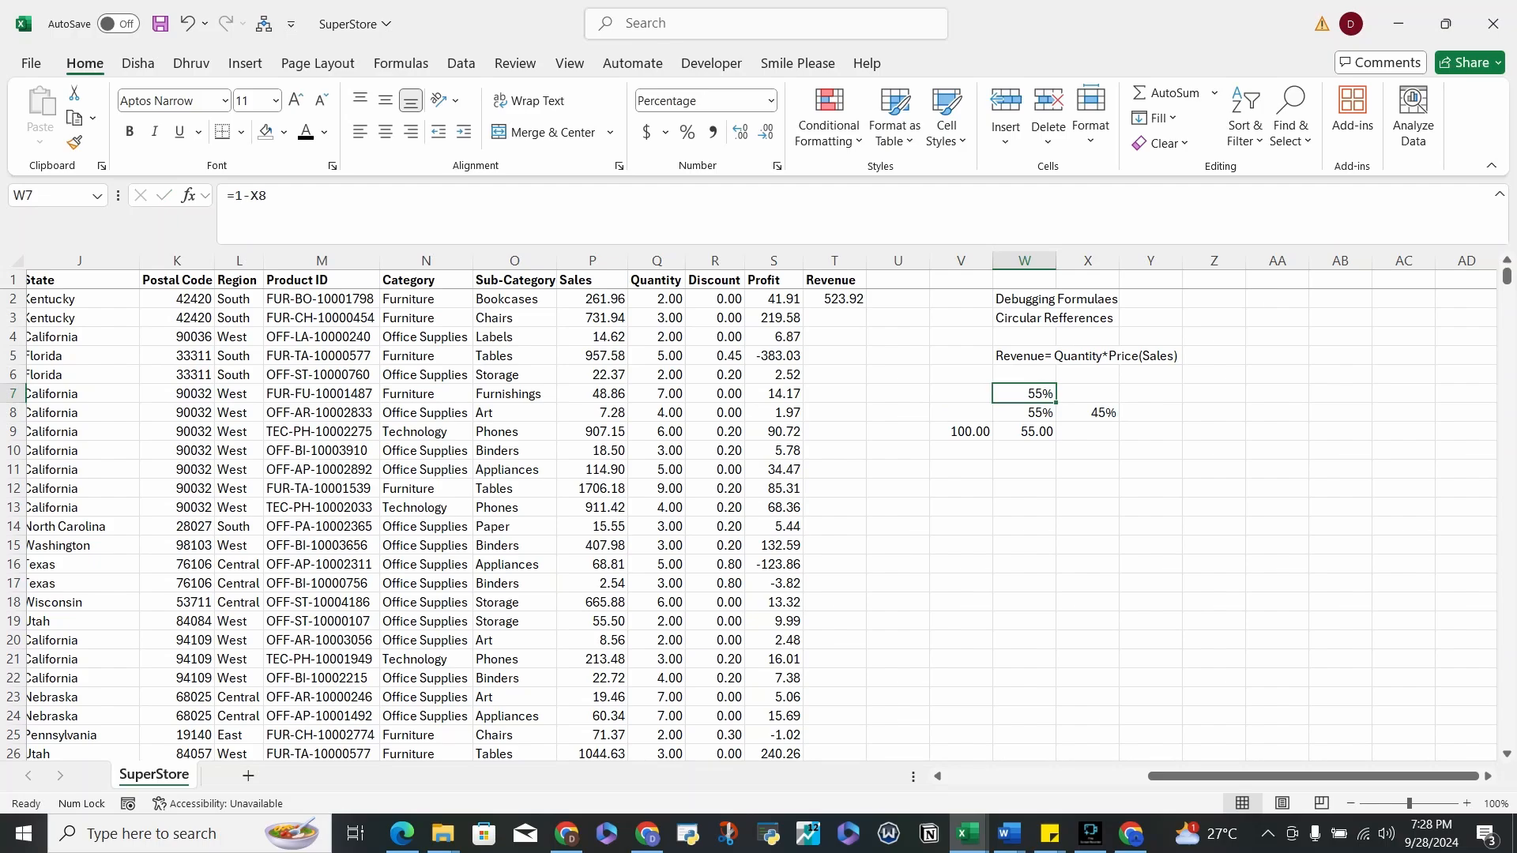
- Extend the Revenue formula in T2 to =P2*Q2*(1-R2) so it accounts for the discount
{"action": "key", "text": "Left"}
{"action": "key", "text": "Left"}
{"action": "key", "text": "Left"}
{"action": "key", "text": "ctrl+Up"}
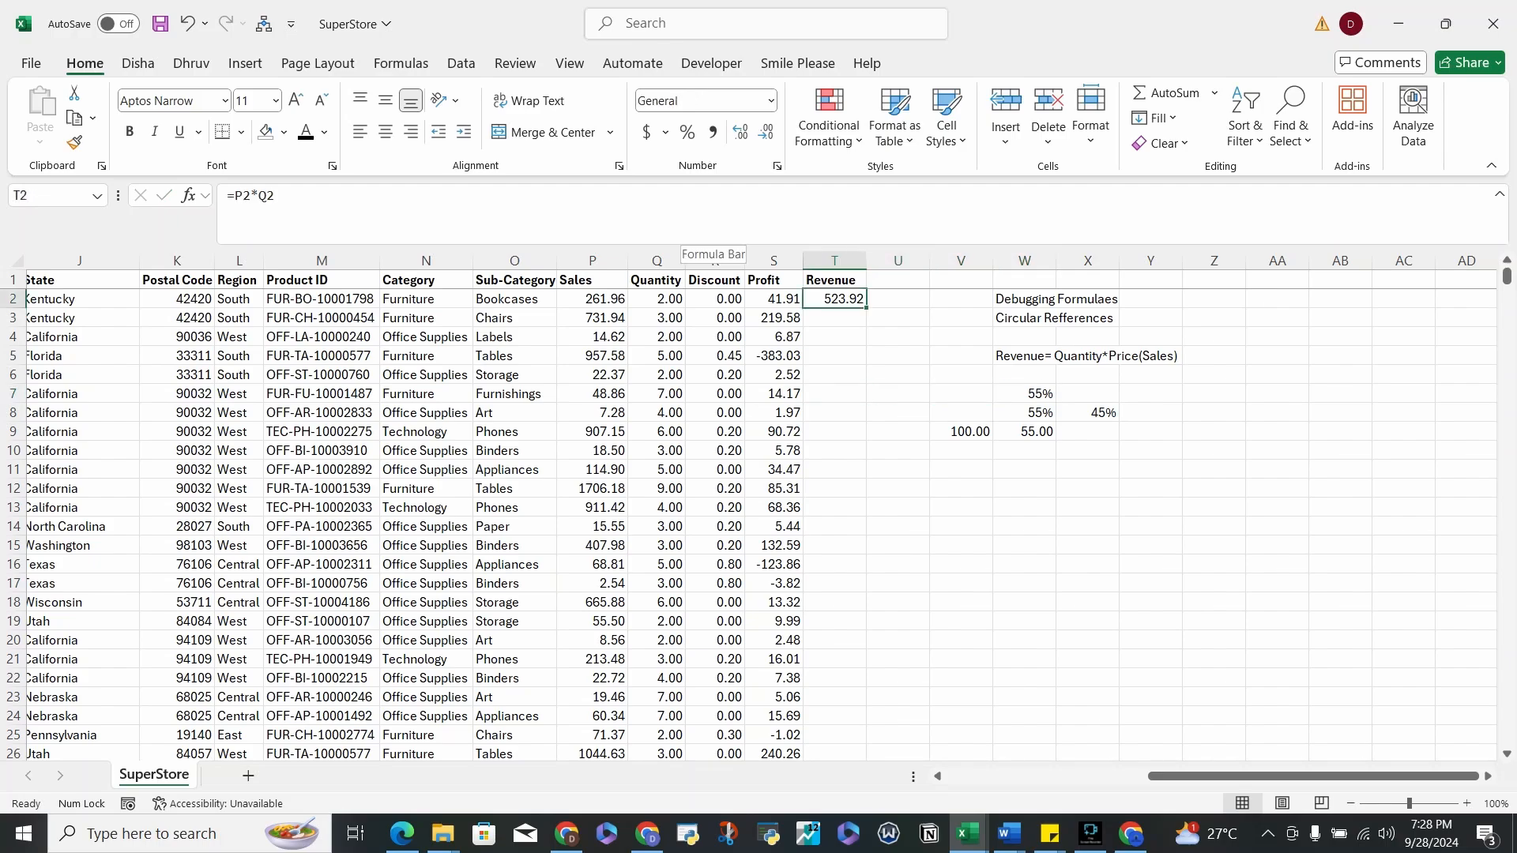
{"action": "key", "text": "F2"}
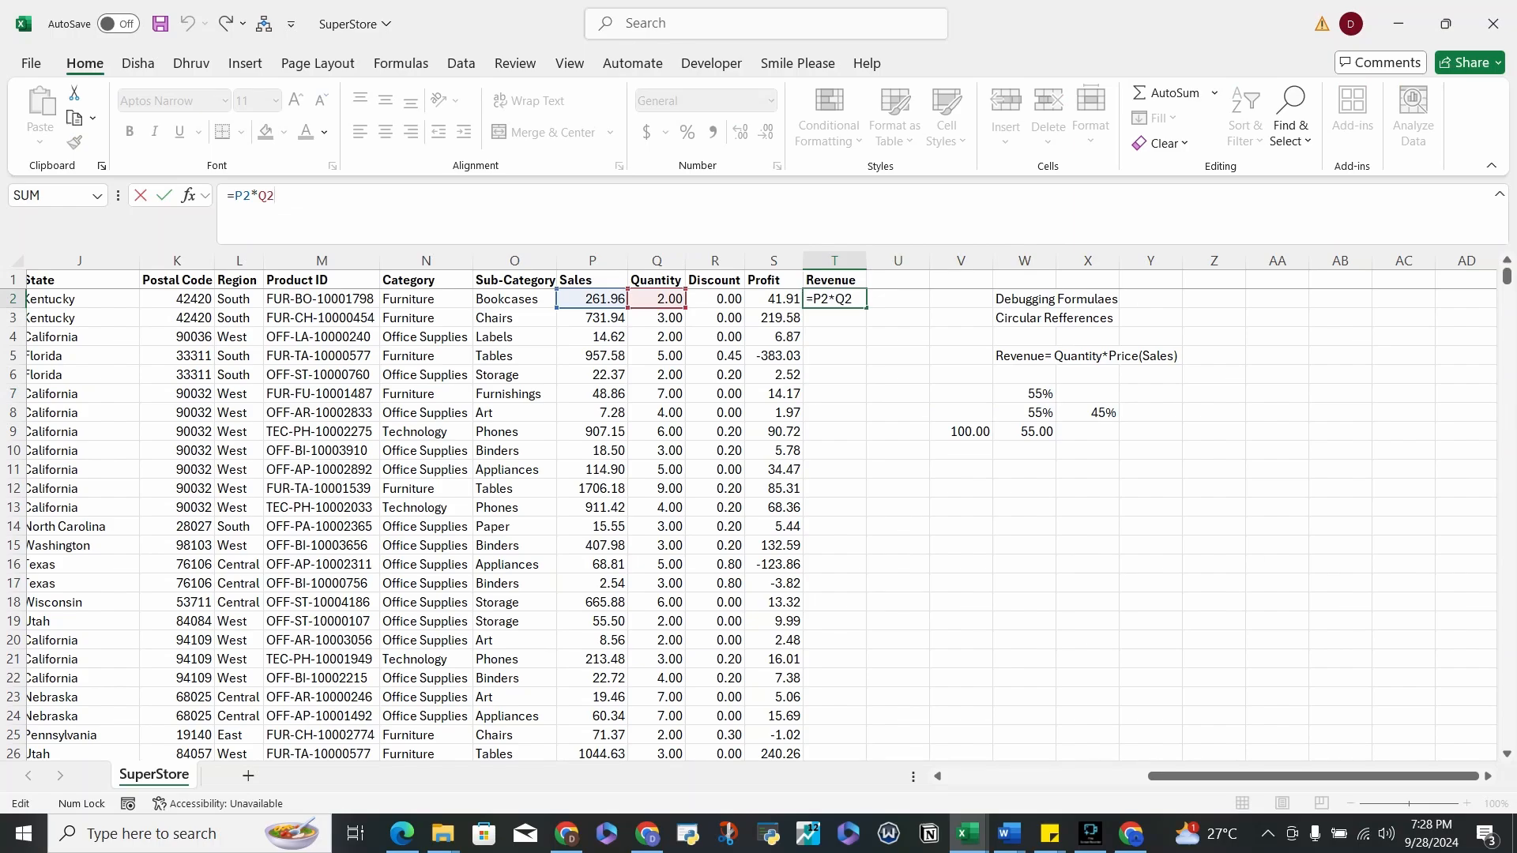
{"action": "type", "text": "*(1-"}
{"action": "left_click", "coordinate": [716, 299]}
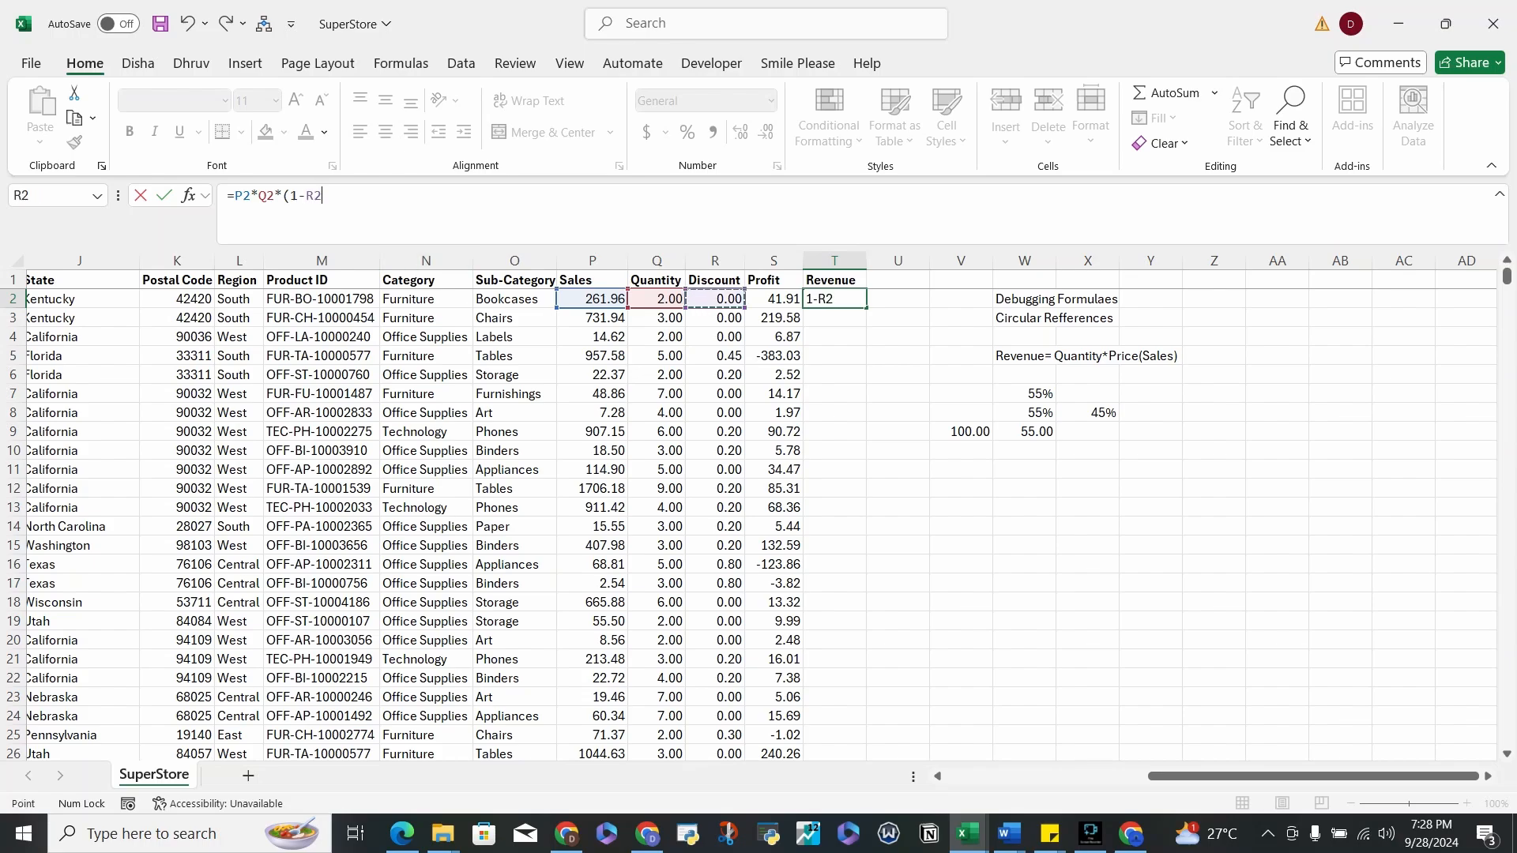
{"action": "type", "text": ")"}
{"action": "key", "text": "Return"}
{"action": "key", "text": "Up"}
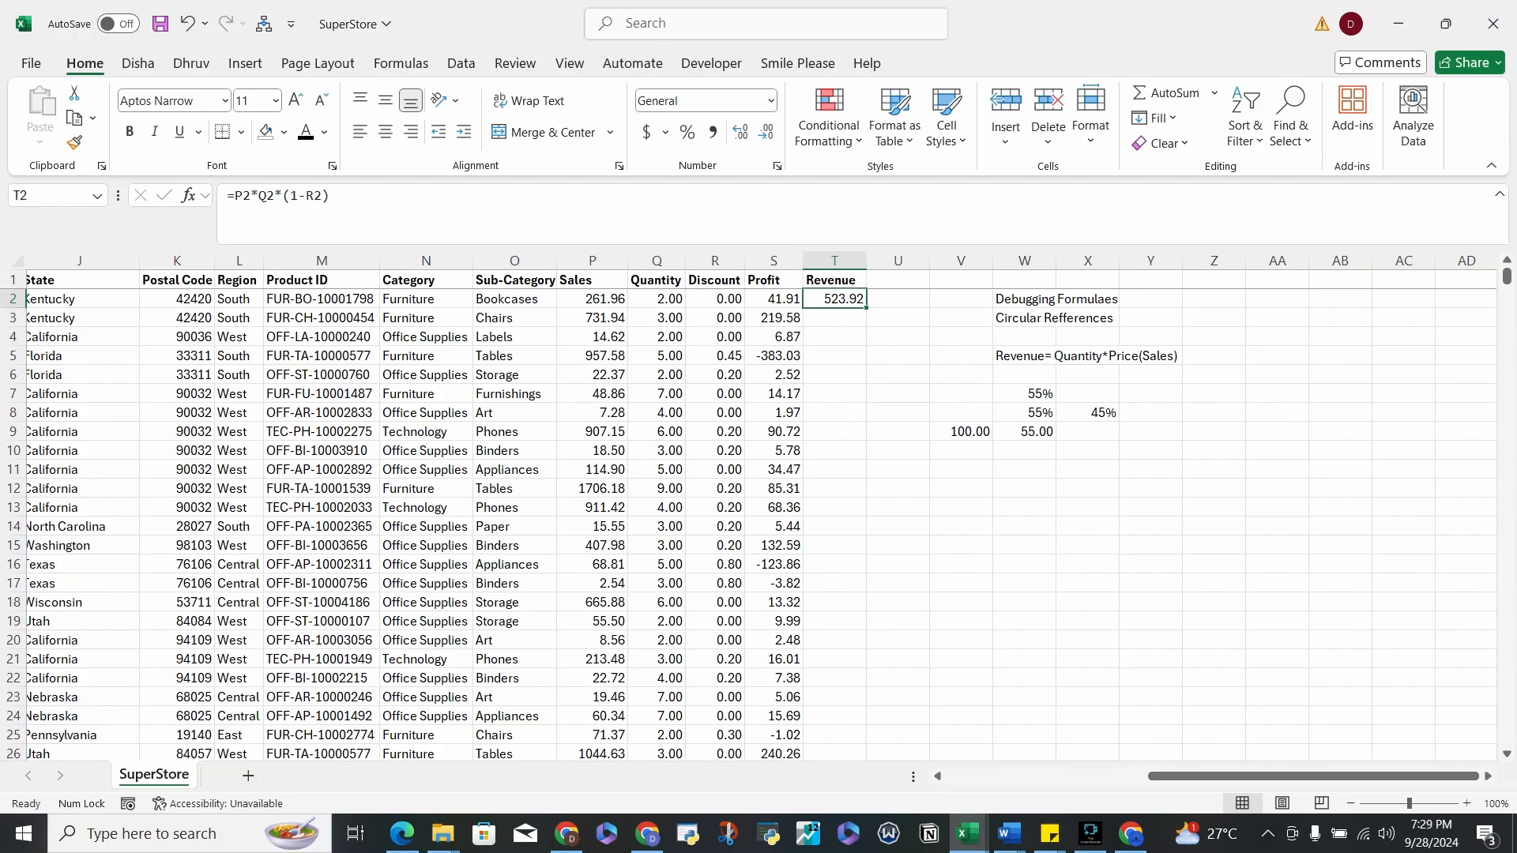
- Fill the Revenue formula from T2 down through T16 and check the copied formula in T9
{"action": "left_click_drag", "start_coordinate": [866, 307], "coordinate": [866, 567]}
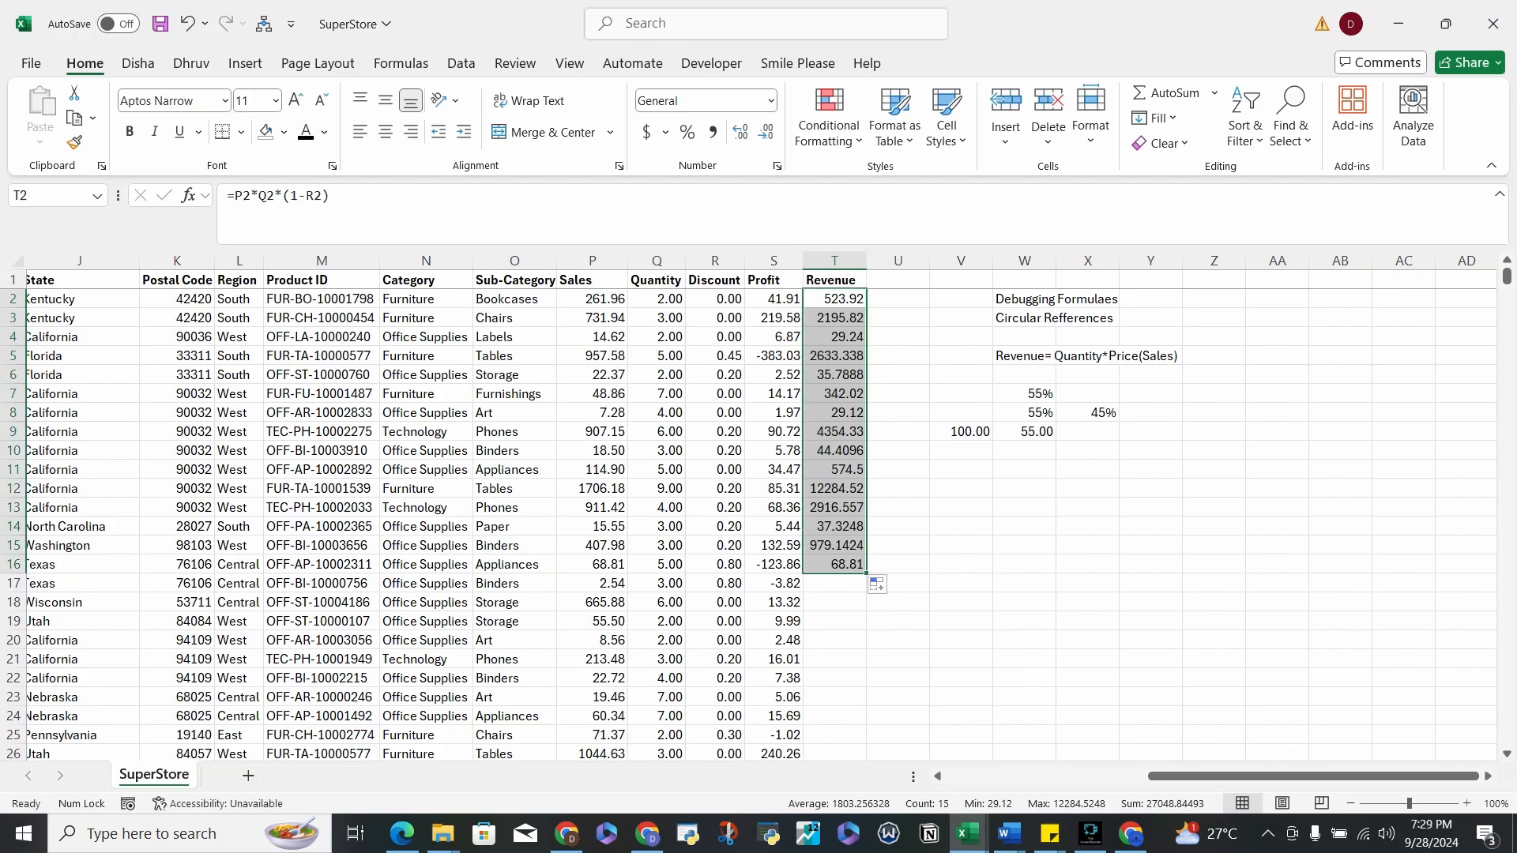
{"action": "left_click", "coordinate": [835, 432]}
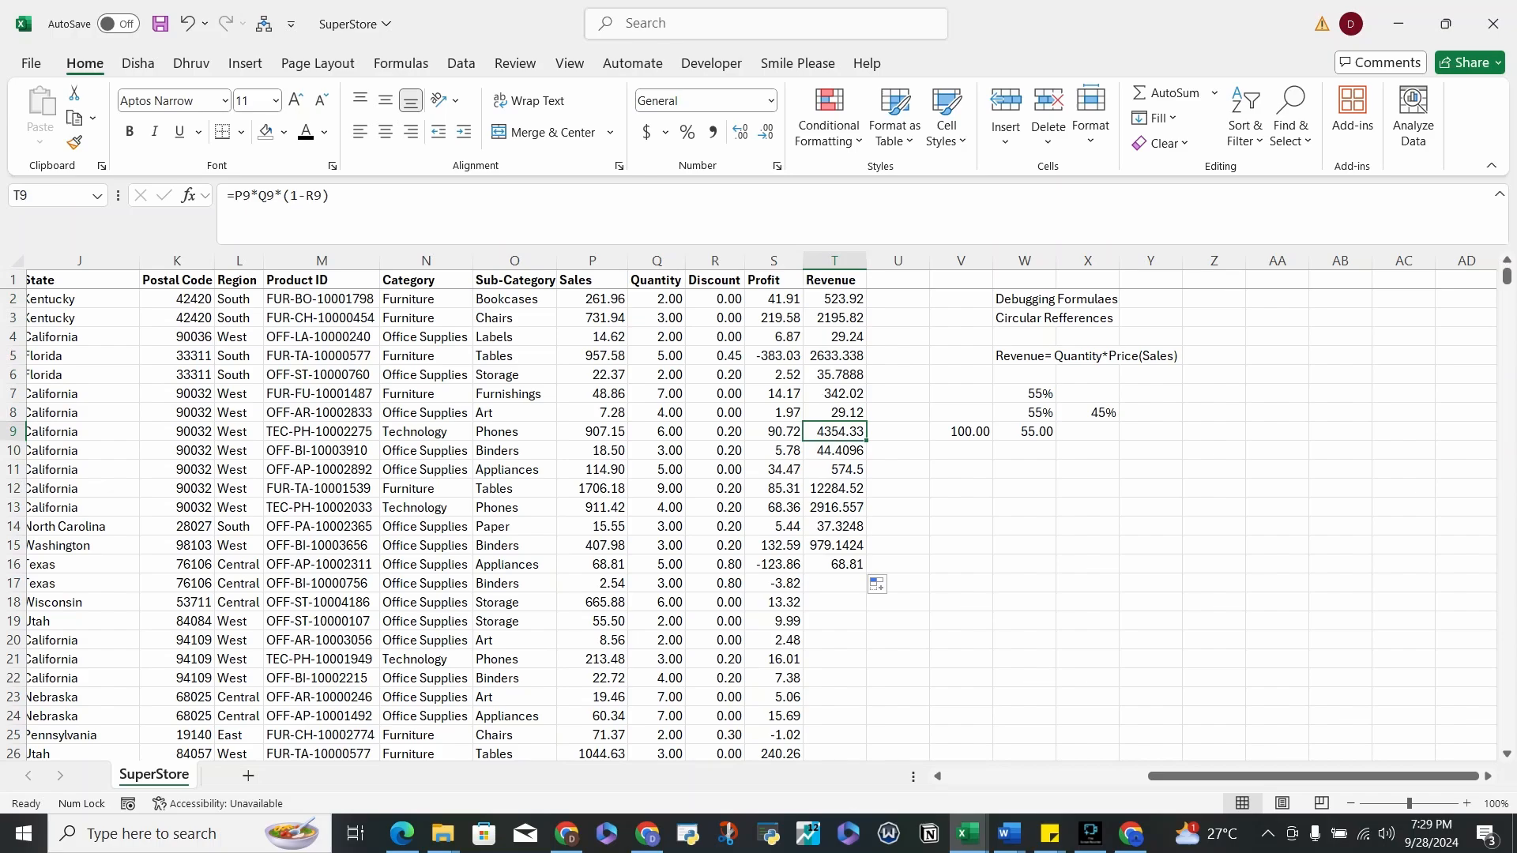
{"action": "left_click", "coordinate": [898, 280]}
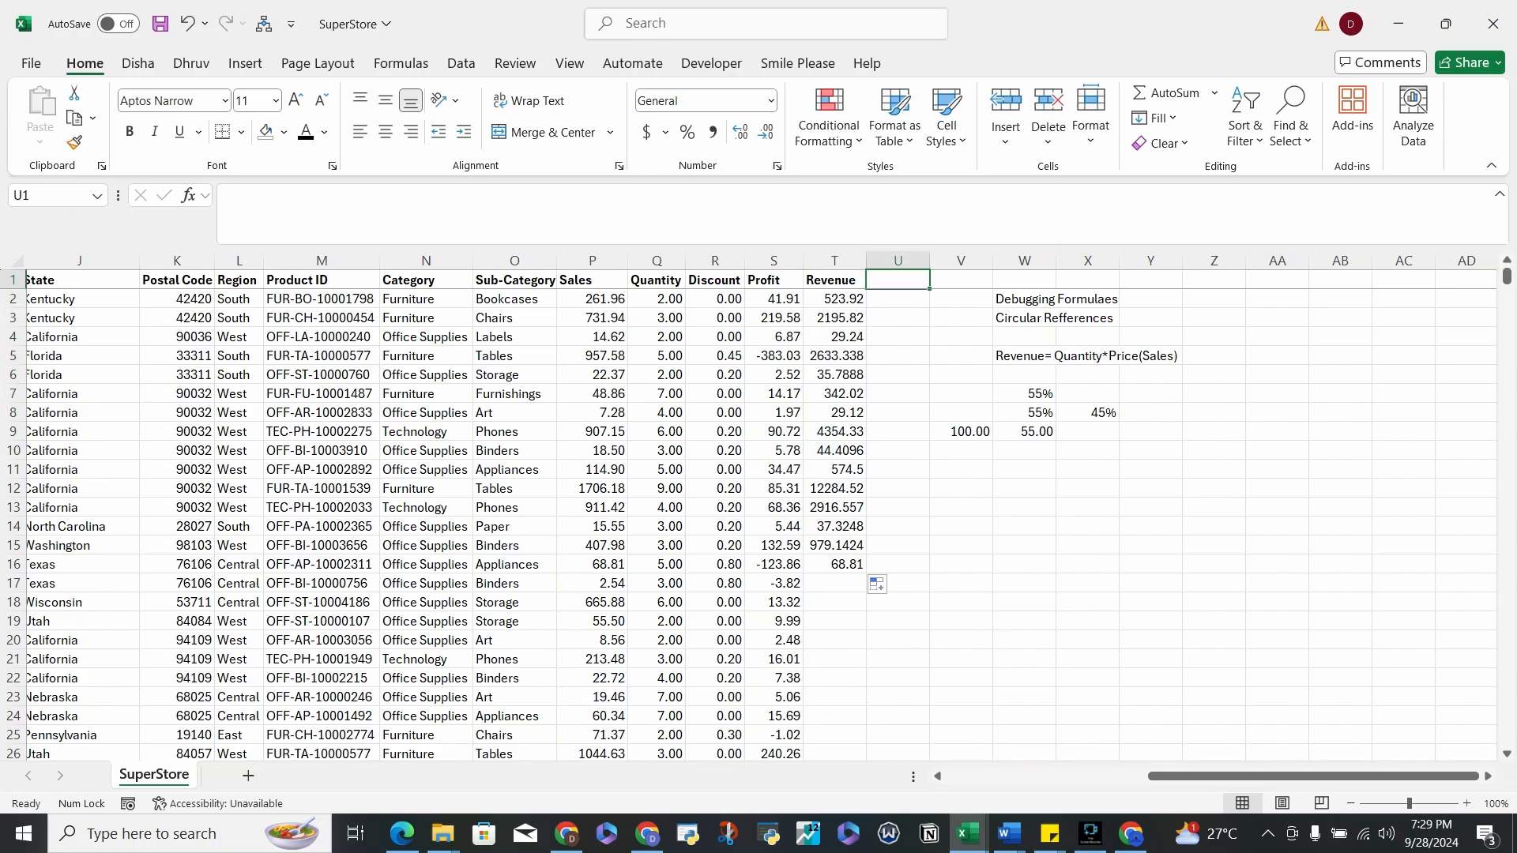
{"action": "left_click", "coordinate": [834, 300]}
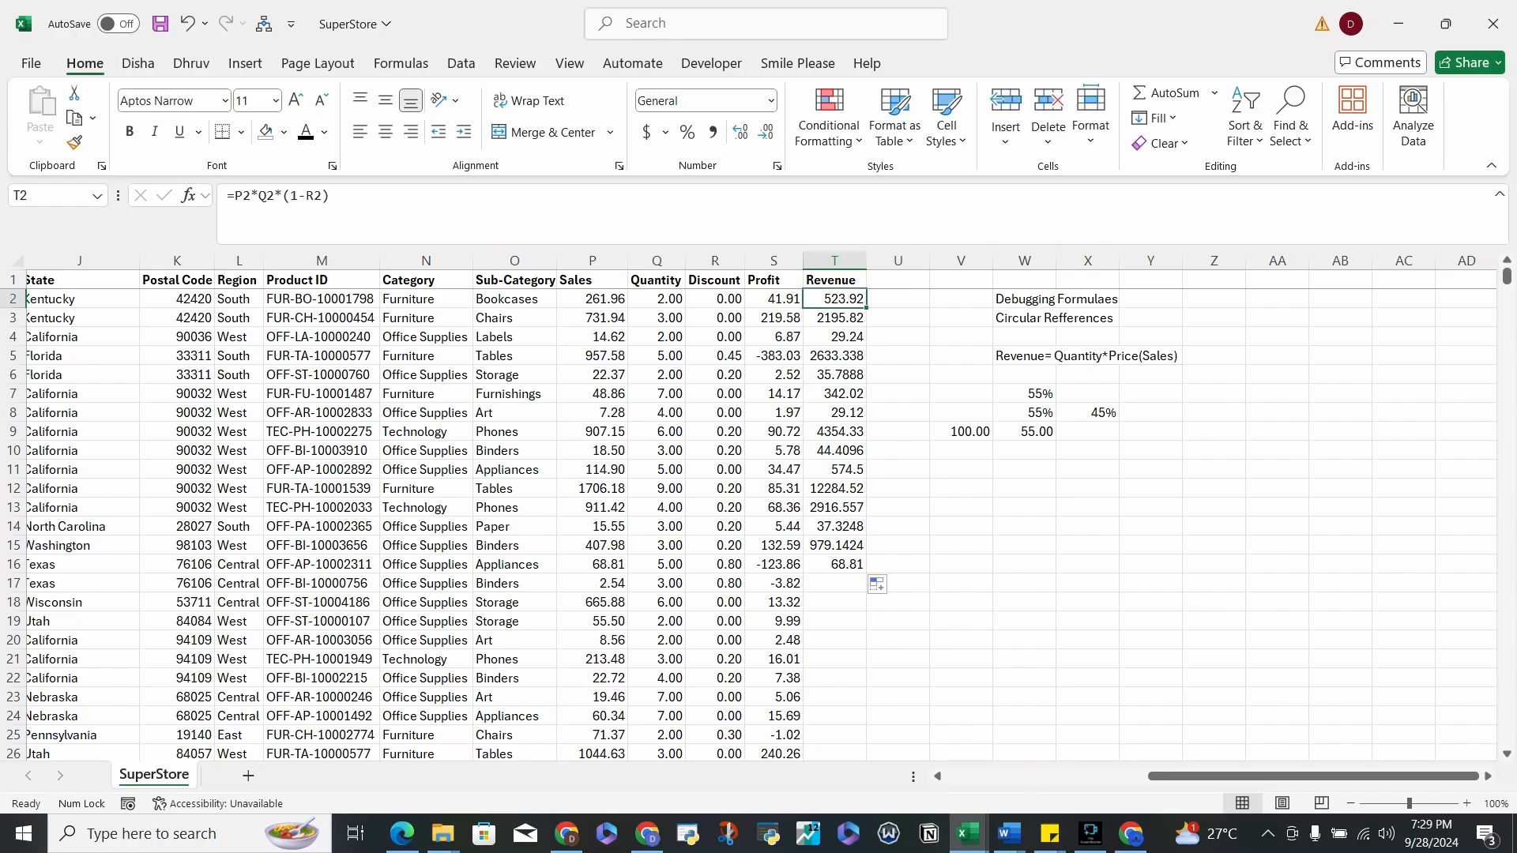
- Enter the column header "Expenses" in cell U1, next to Revenue
{"action": "left_click", "coordinate": [835, 279]}
{"action": "left_click", "coordinate": [774, 280]}
{"action": "left_click", "coordinate": [898, 279]}
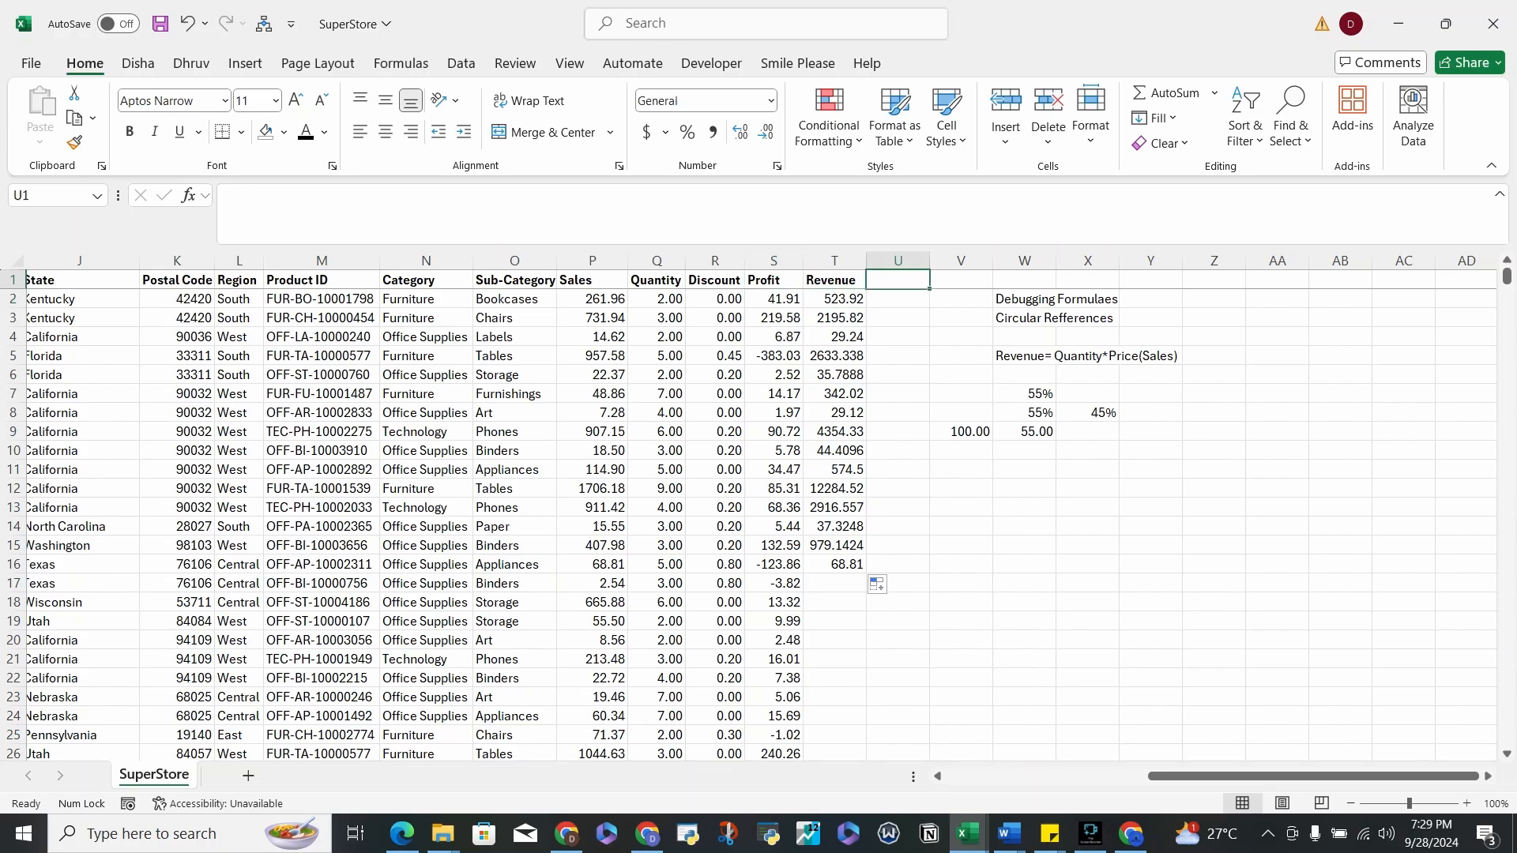
{"action": "type", "text": "Exp"}
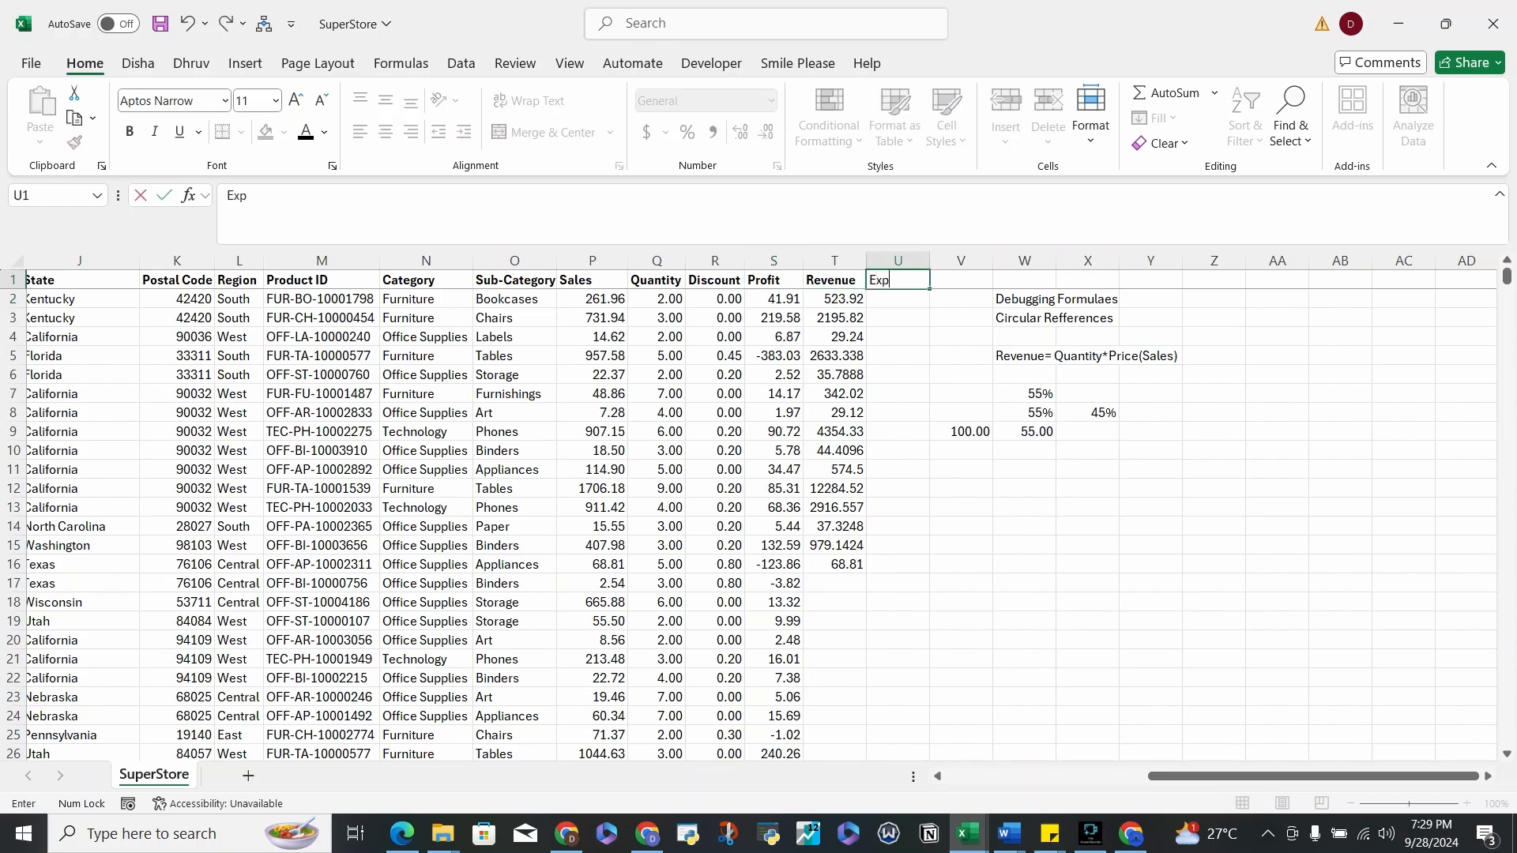
{"action": "type", "text": "enses"}
{"action": "key", "text": "Return"}
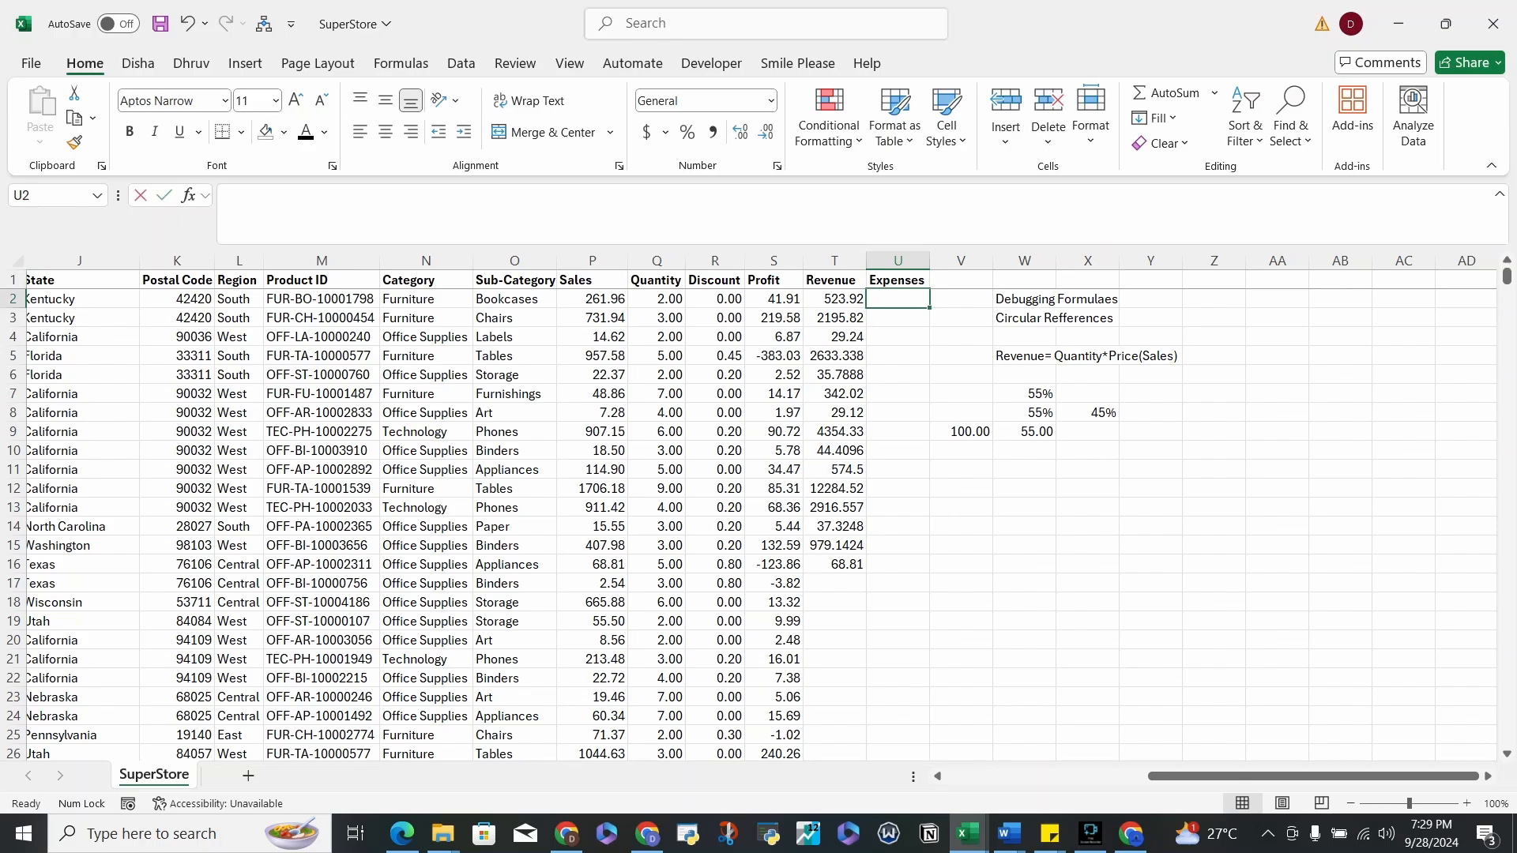
- Enter the Expenses formula =T2-S2 in cell U2 and fill it down through U16
{"action": "type", "text": "="}
{"action": "key", "text": "Left"}
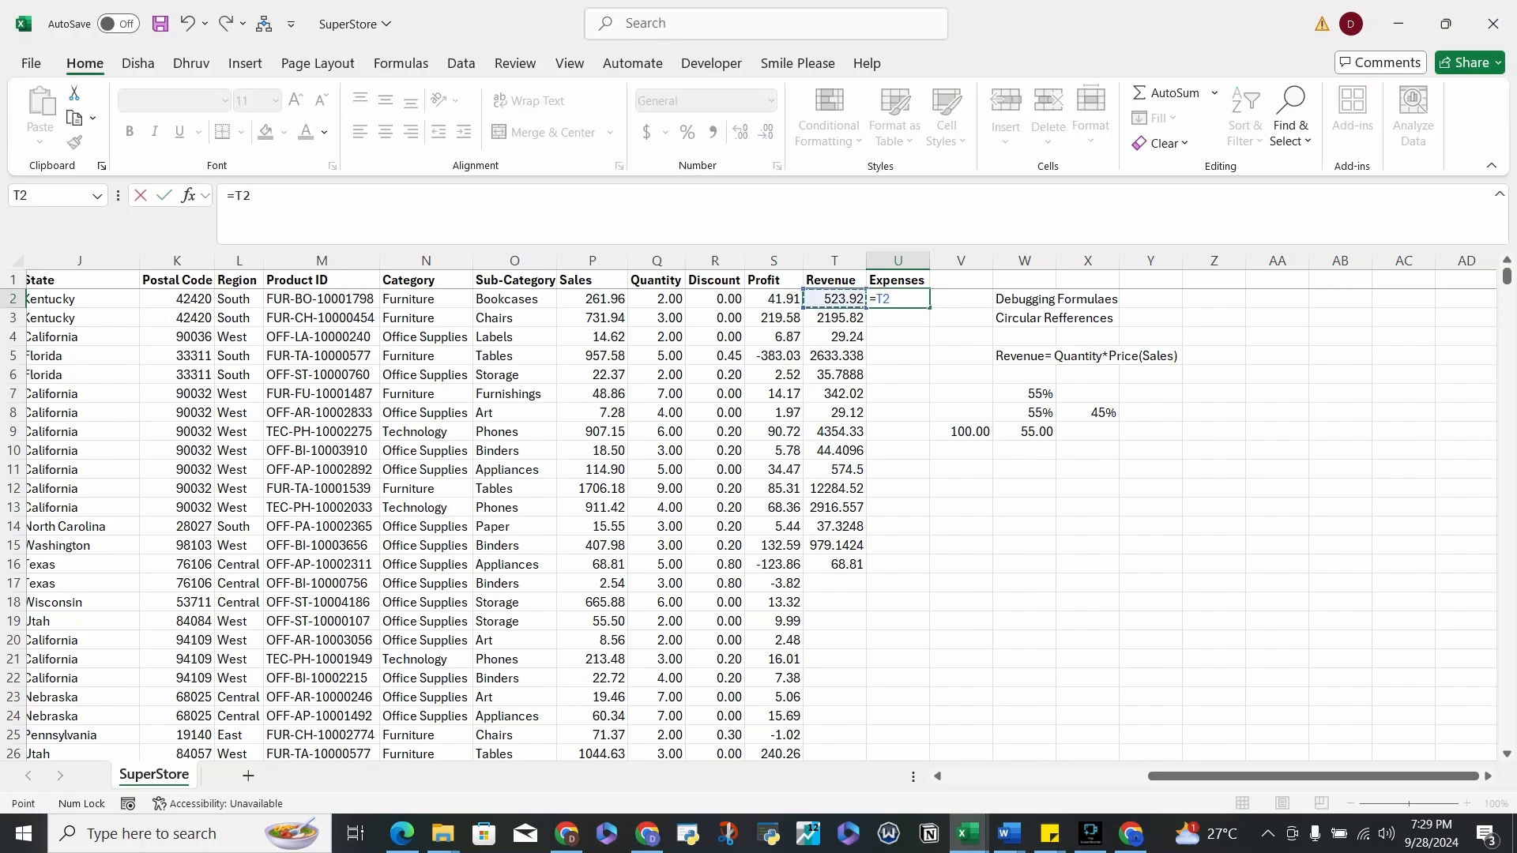
{"action": "type", "text": "-"}
{"action": "key", "text": "Left"}
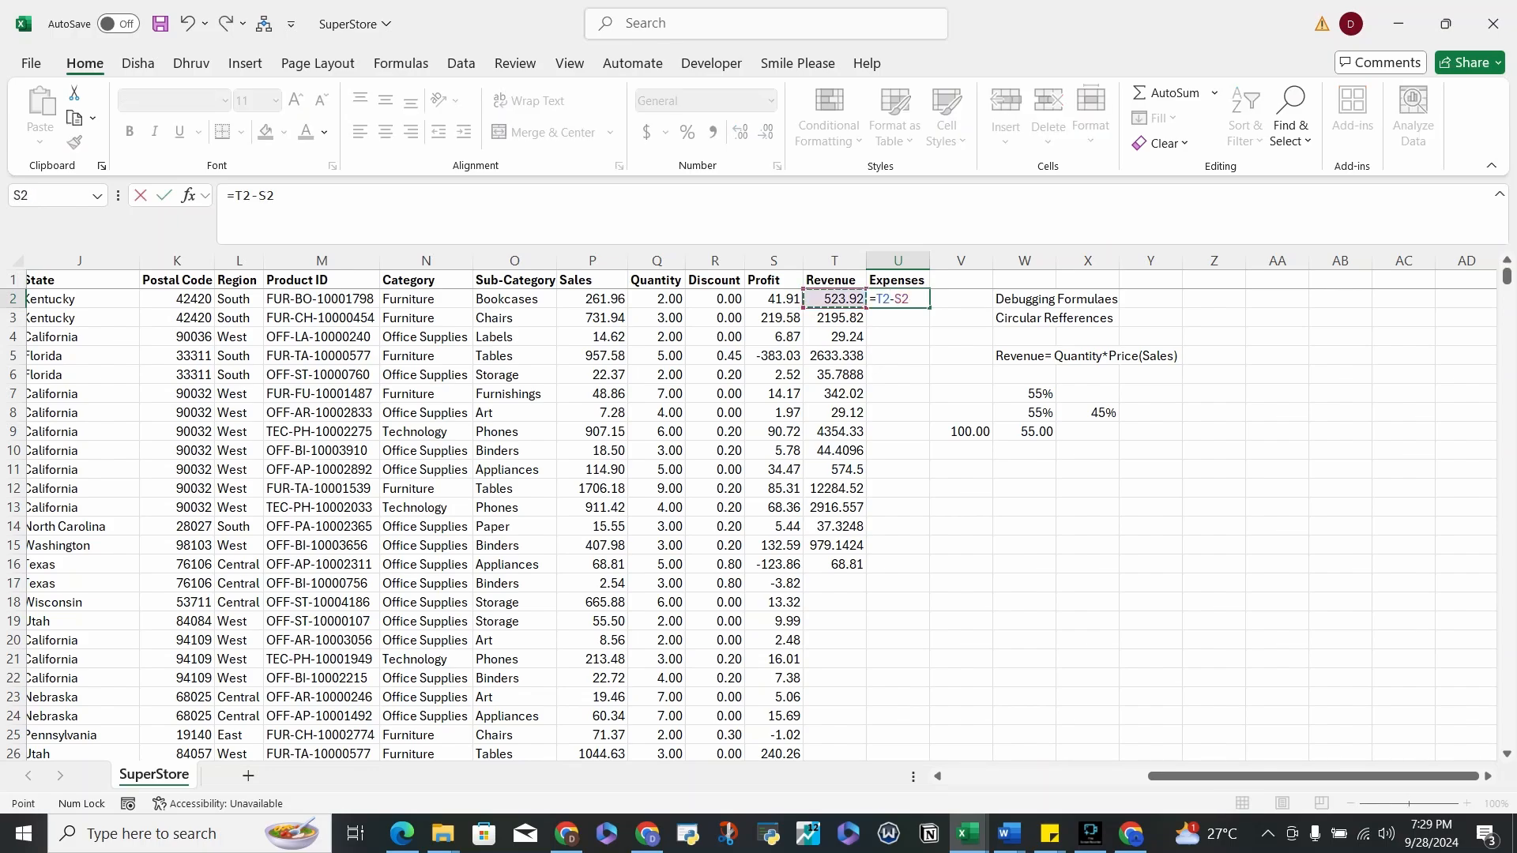
{"action": "key", "text": "Left"}
{"action": "key", "text": "Return"}
{"action": "key", "text": "Up"}
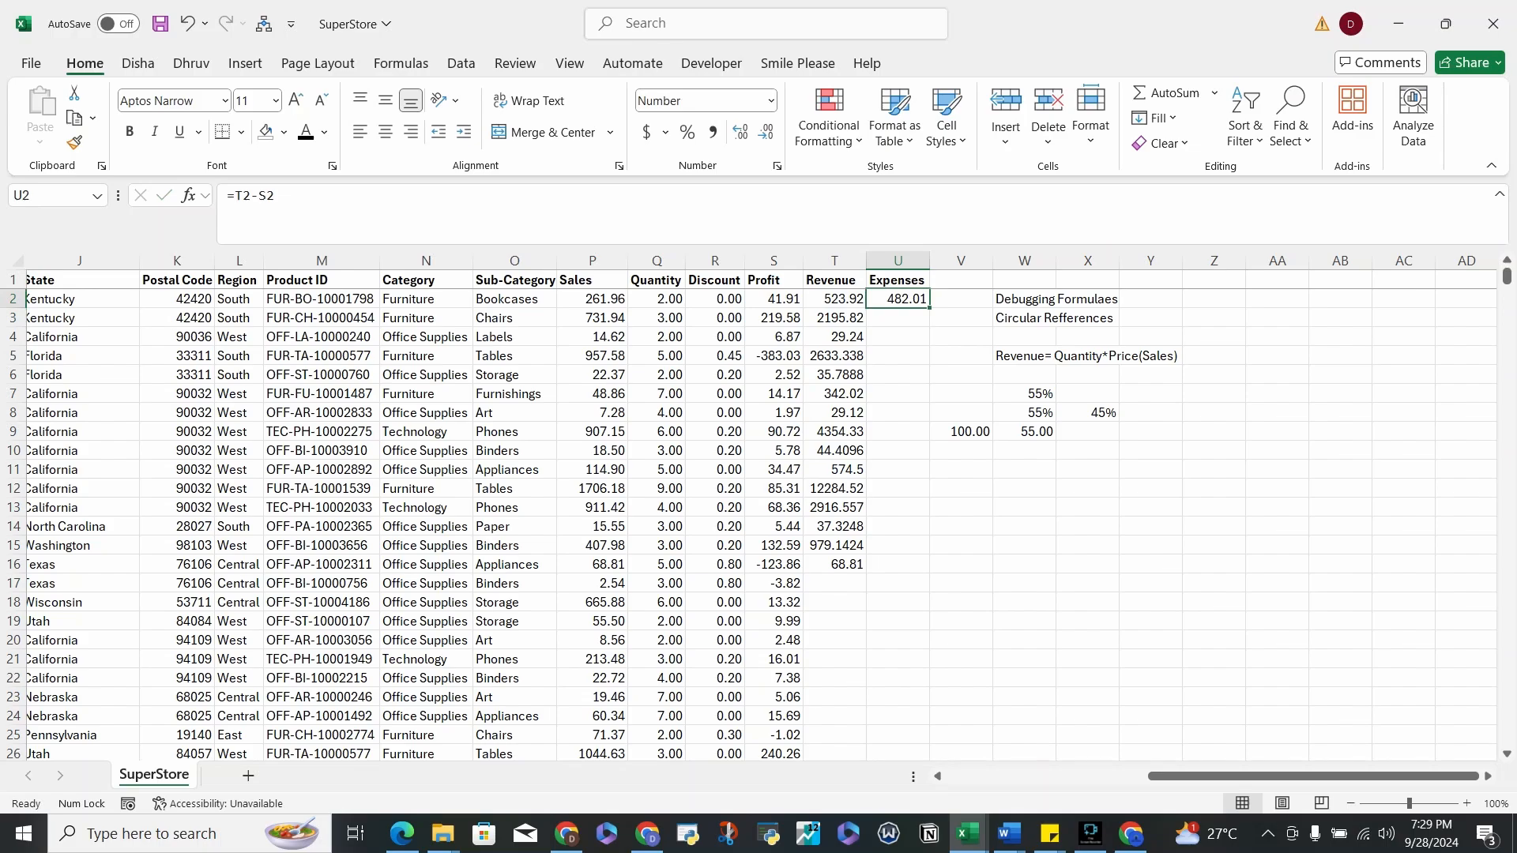
{"action": "left_click_drag", "start_coordinate": [930, 307], "coordinate": [909, 565]}
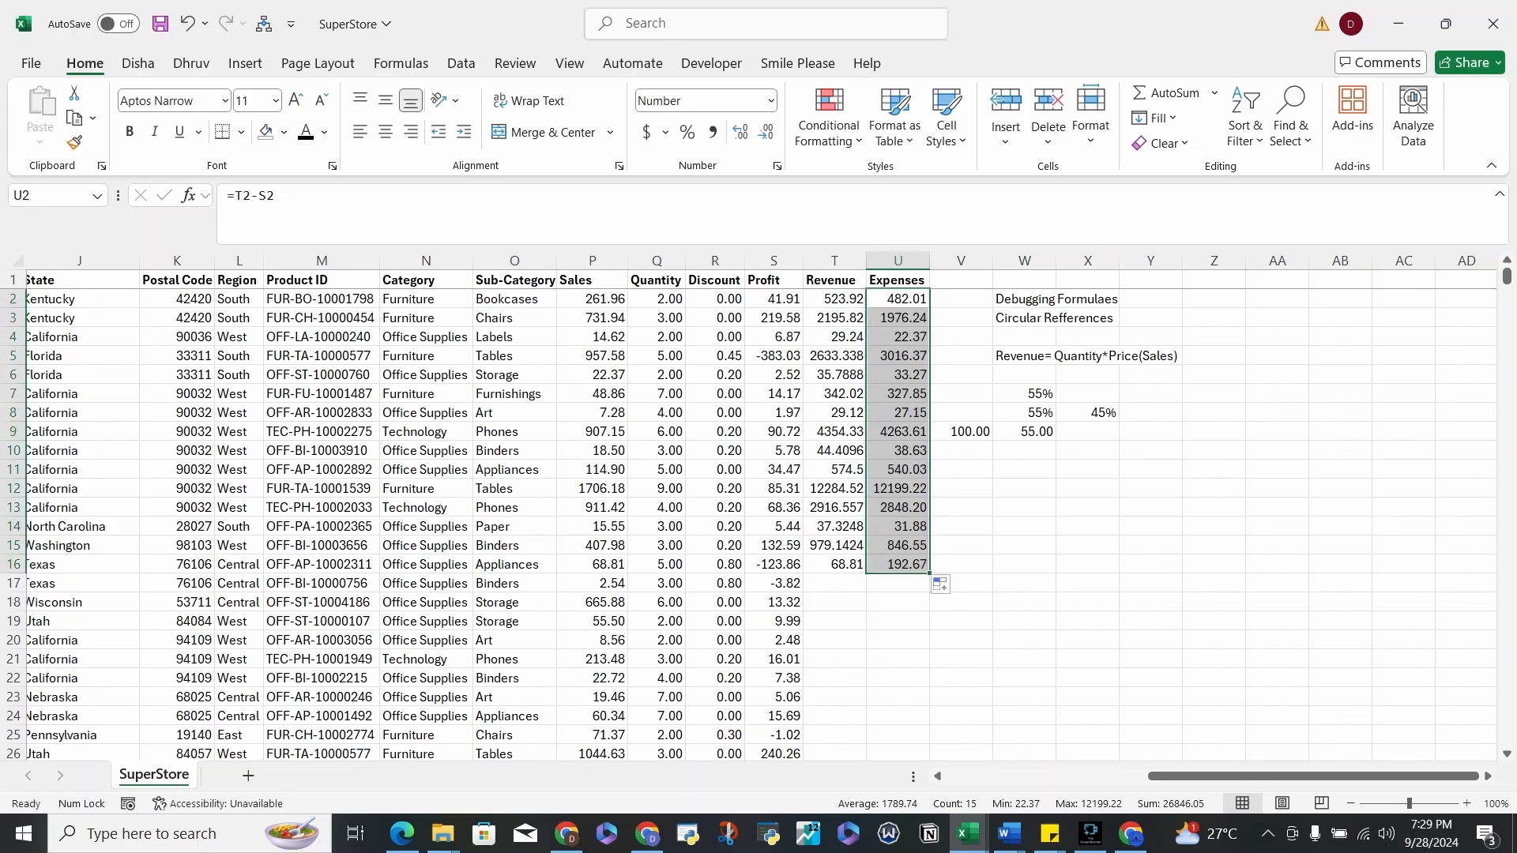
- Enter the note "Revenue-Expenses=Profits" in cell X12
{"action": "left_click", "coordinate": [834, 300]}
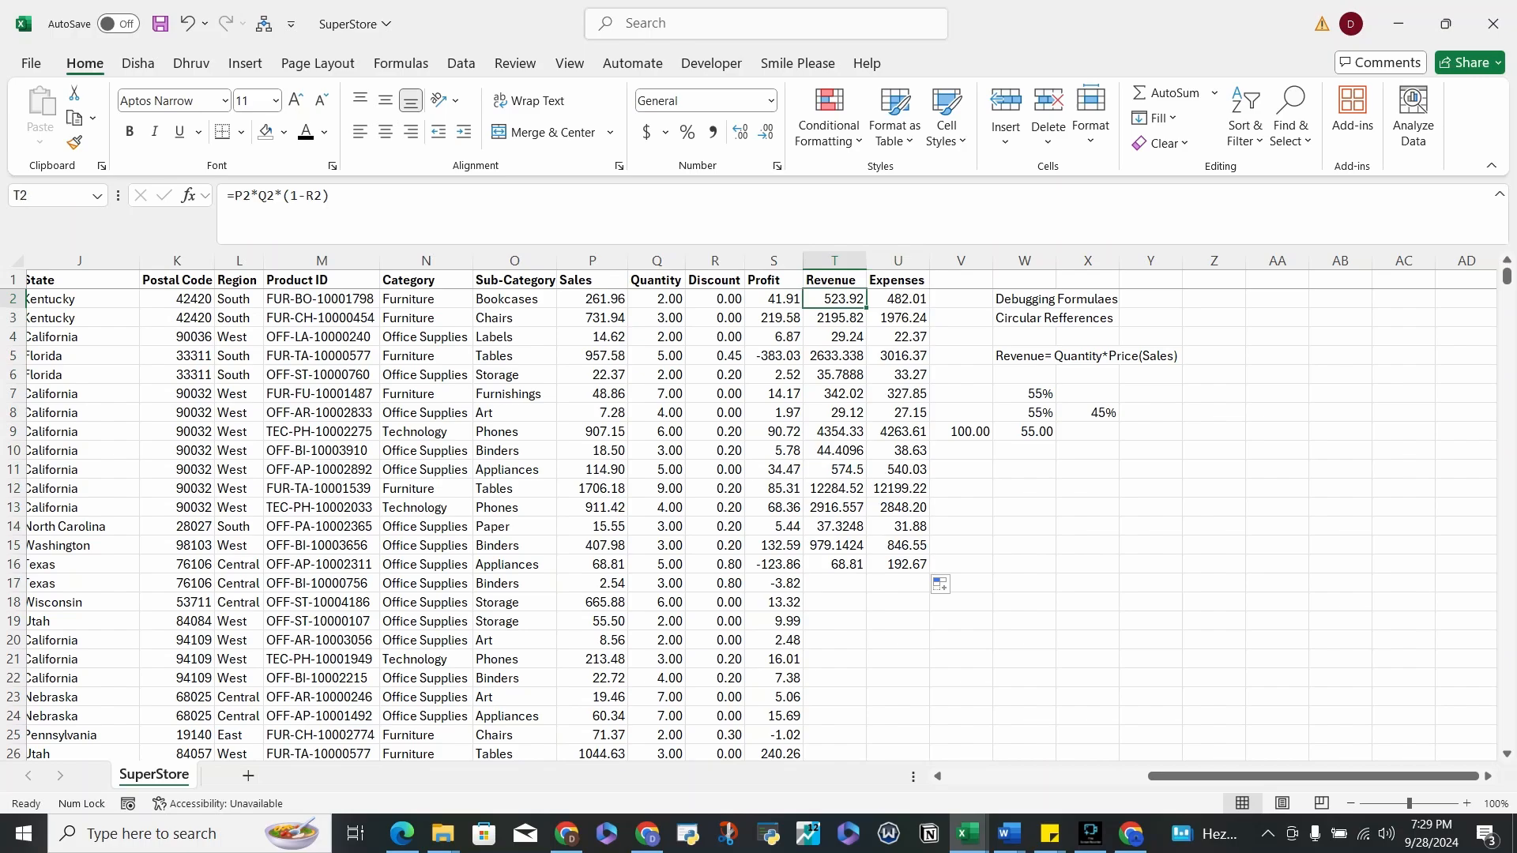
{"action": "left_click", "coordinate": [1087, 488]}
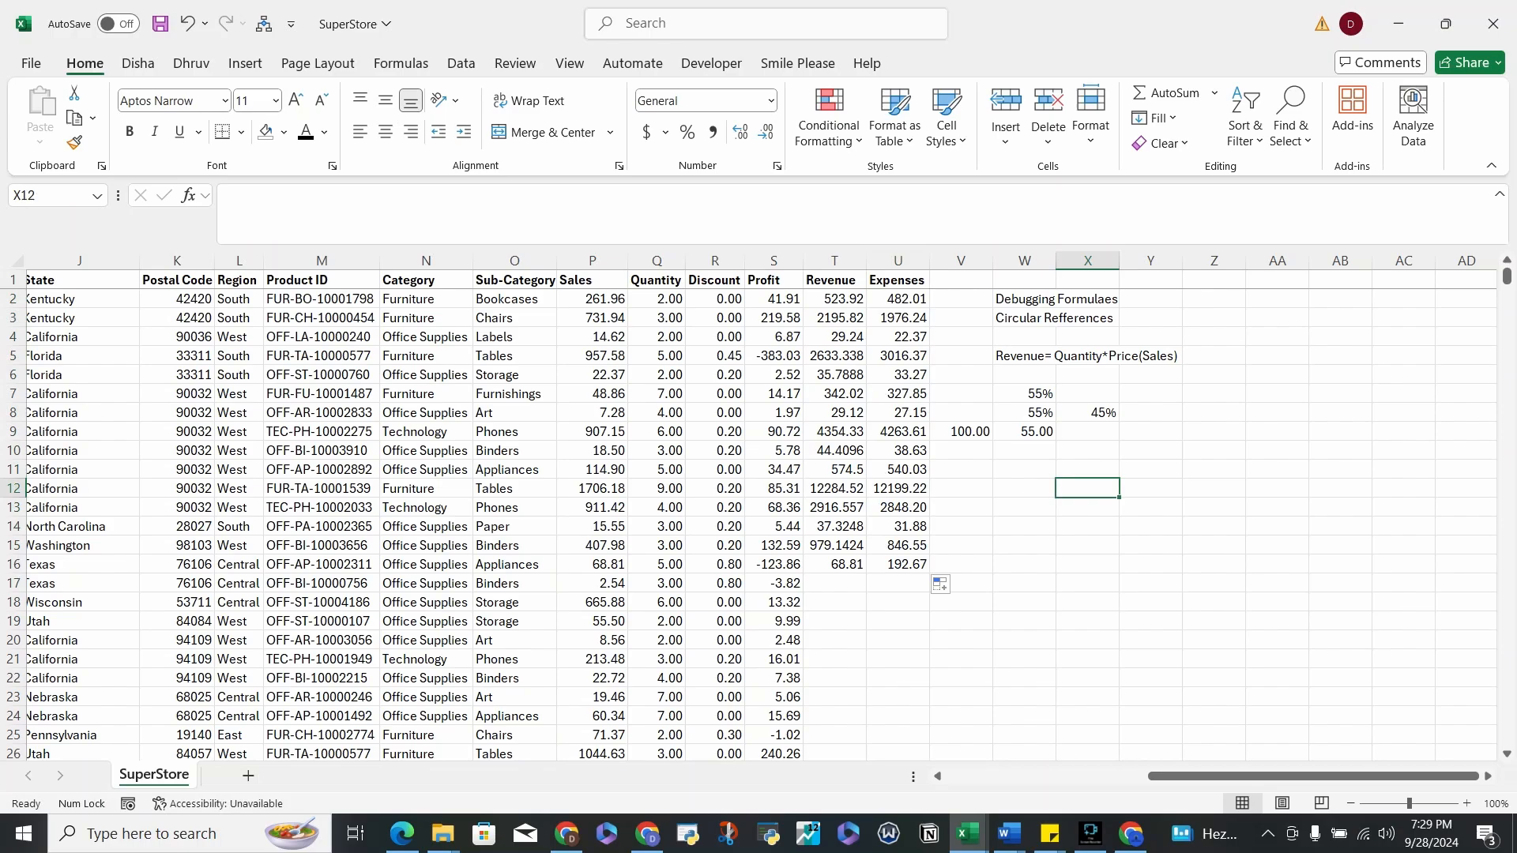
{"action": "type", "text": "Revenue"}
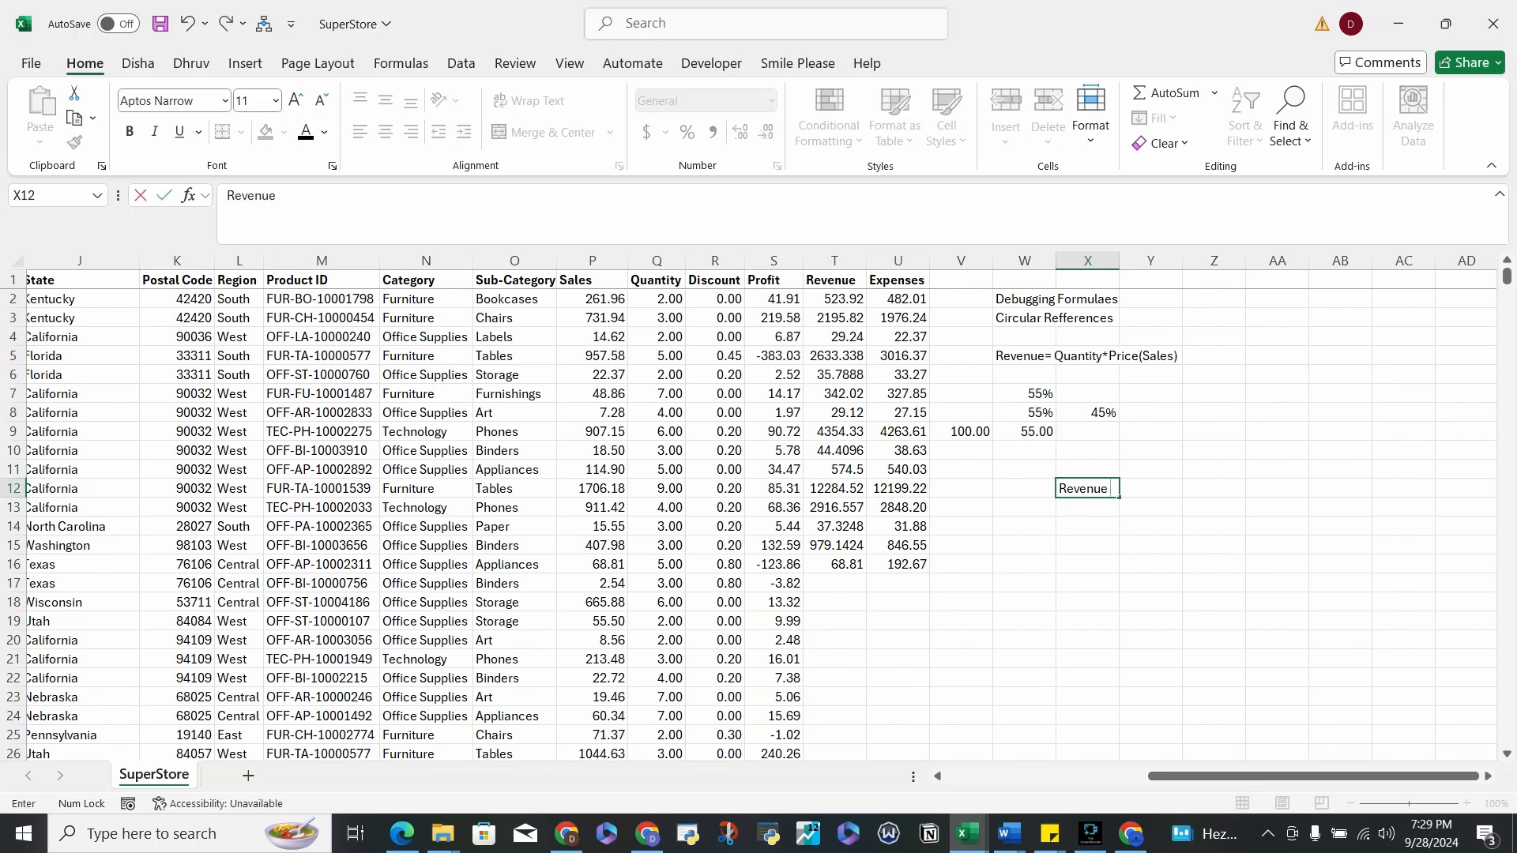
{"action": "type", "text": "-Expenes"}
{"action": "key", "text": "BackSpace"}
{"action": "type", "text": "ses=Profits"}
{"action": "key", "text": "Return"}
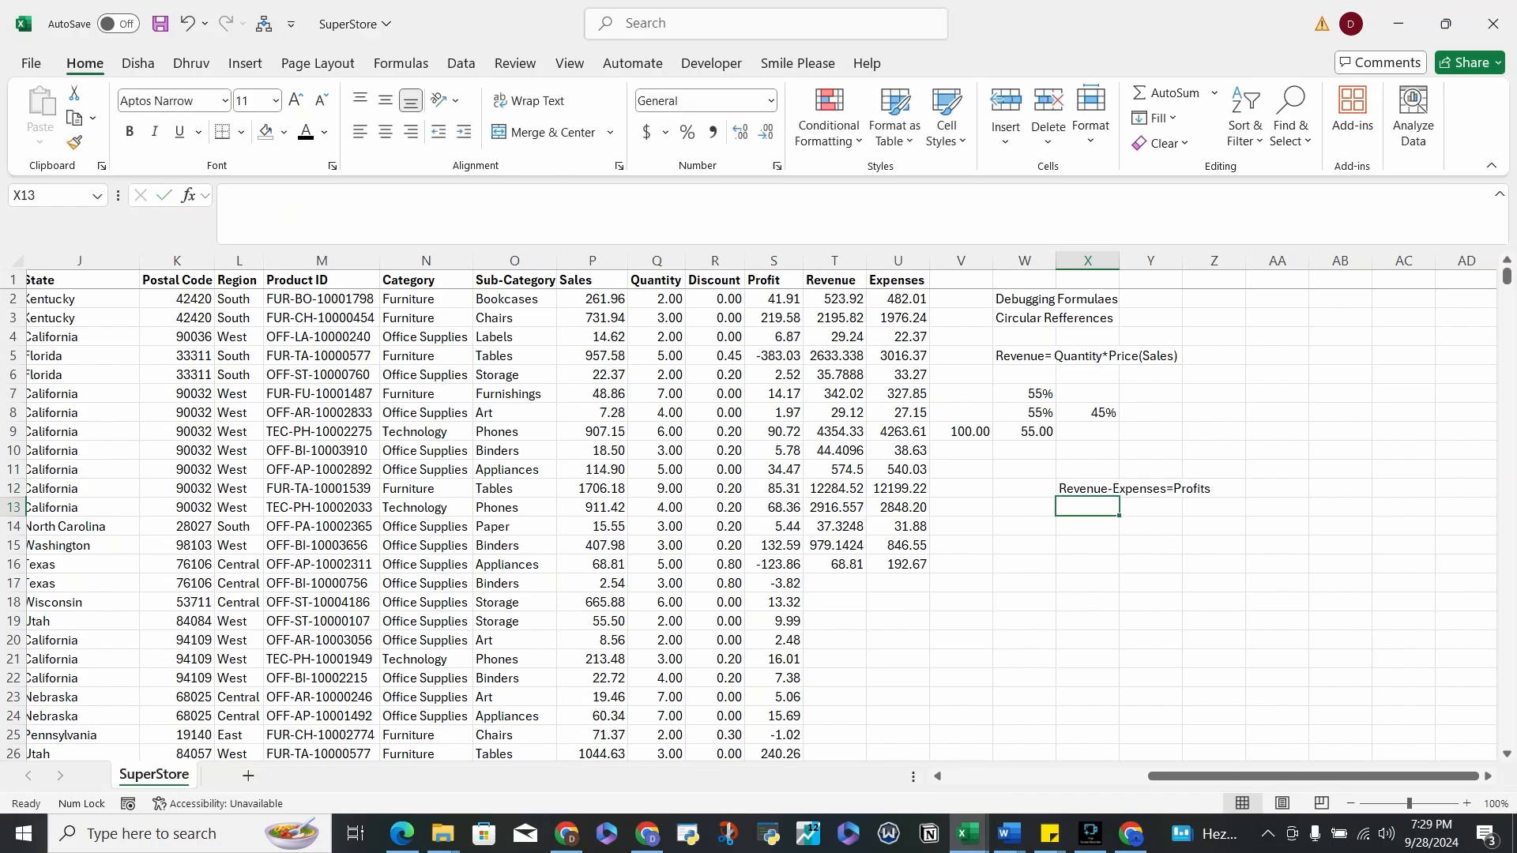
{"action": "left_click", "coordinate": [1120, 490]}
{"action": "key", "text": "Return"}
{"action": "key", "text": "Up"}
{"action": "left_click_drag", "start_coordinate": [961, 260], "coordinate": [1150, 260]}
- Examine the Revenue formula in T5 by highlighting its P5*Q5 and (1-R5) parts in edit mode, then close the cell
{"action": "left_click", "coordinate": [835, 300]}
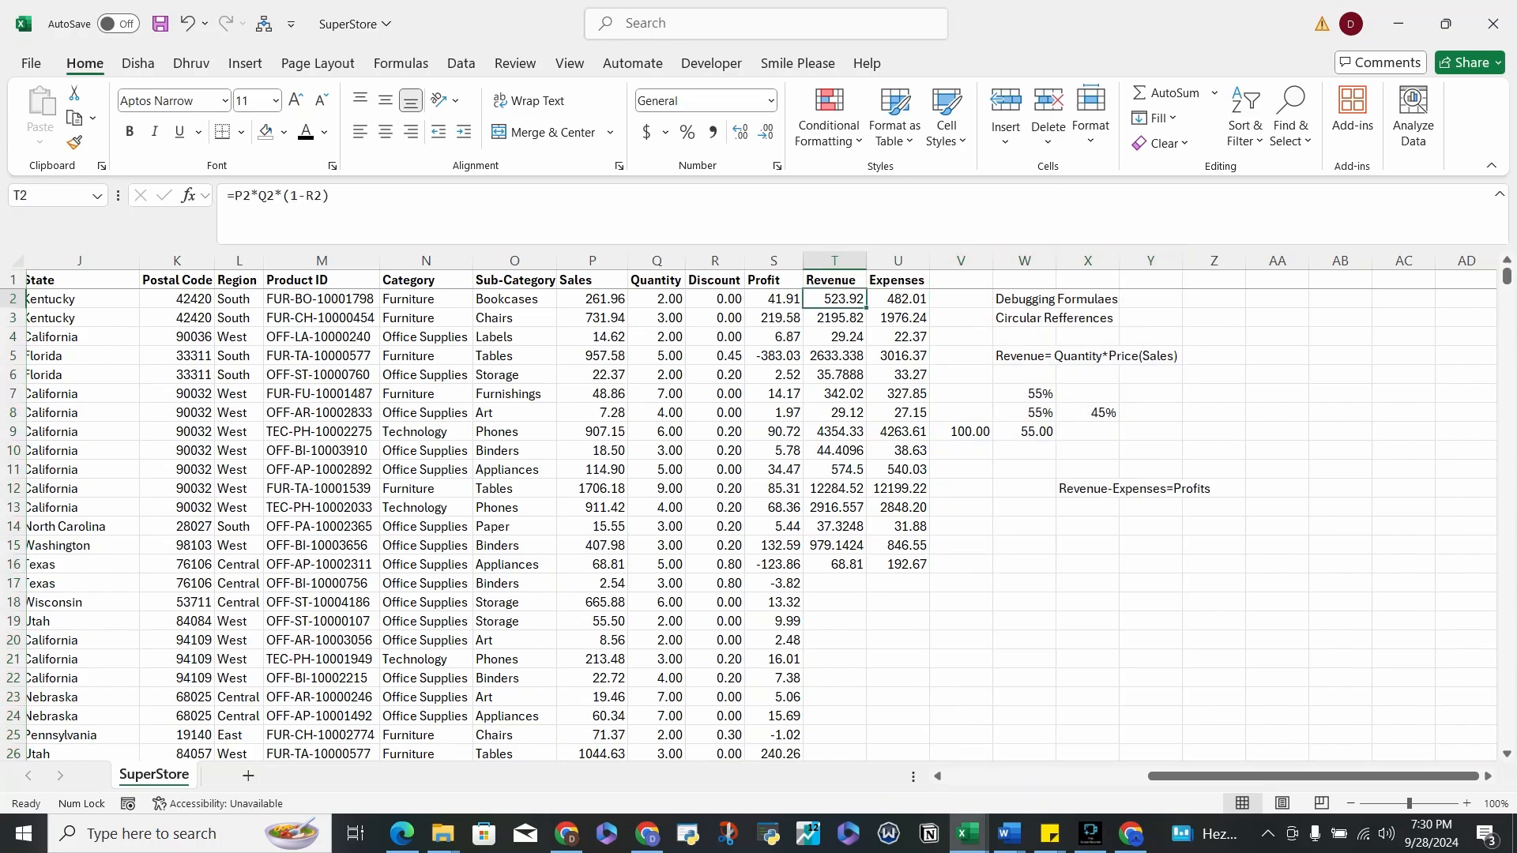
{"action": "left_click", "coordinate": [834, 356]}
{"action": "key", "text": "F2"}
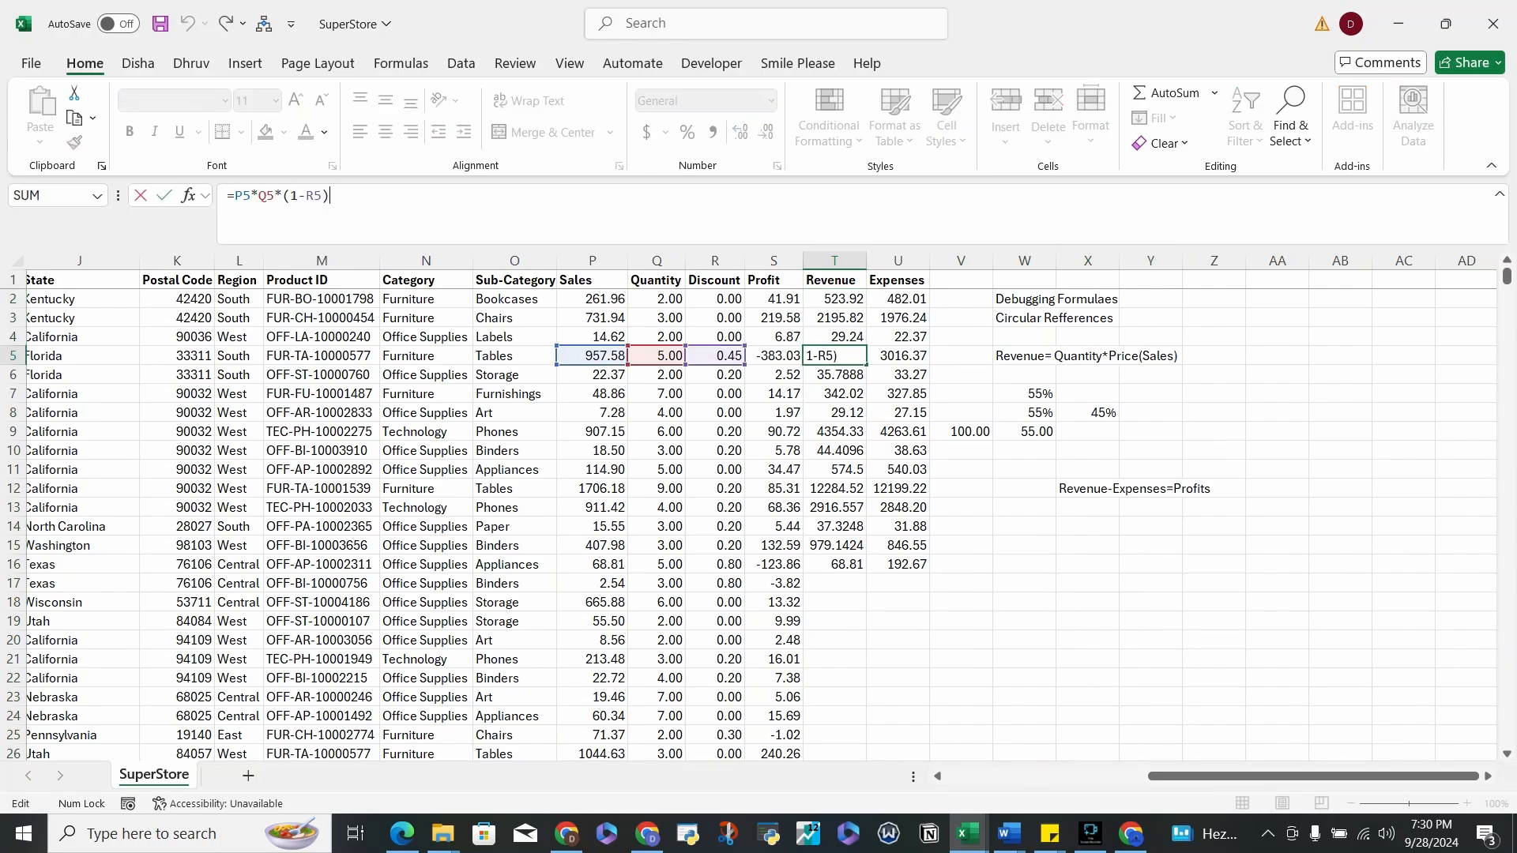
{"action": "key", "text": "shift+Left"}
{"action": "key", "text": "shift+Left"}
{"action": "key", "text": "shift+Left"}
{"action": "key", "text": "shift+Left"}
{"action": "key", "text": "shift+Left"}
{"action": "key", "text": "Home"}
{"action": "key", "text": "shift+Right"}
{"action": "key", "text": "shift+Right"}
{"action": "key", "text": "shift+Right"}
{"action": "key", "text": "shift+Right"}
{"action": "key", "text": "shift+Right"}
{"action": "key", "text": "shift+Right"}
{"action": "key", "text": "End"}
{"action": "key", "text": "shift+Left"}
{"action": "key", "text": "shift+Left"}
{"action": "key", "text": "shift+Left"}
{"action": "key", "text": "shift+Left"}
{"action": "key", "text": "shift+Left"}
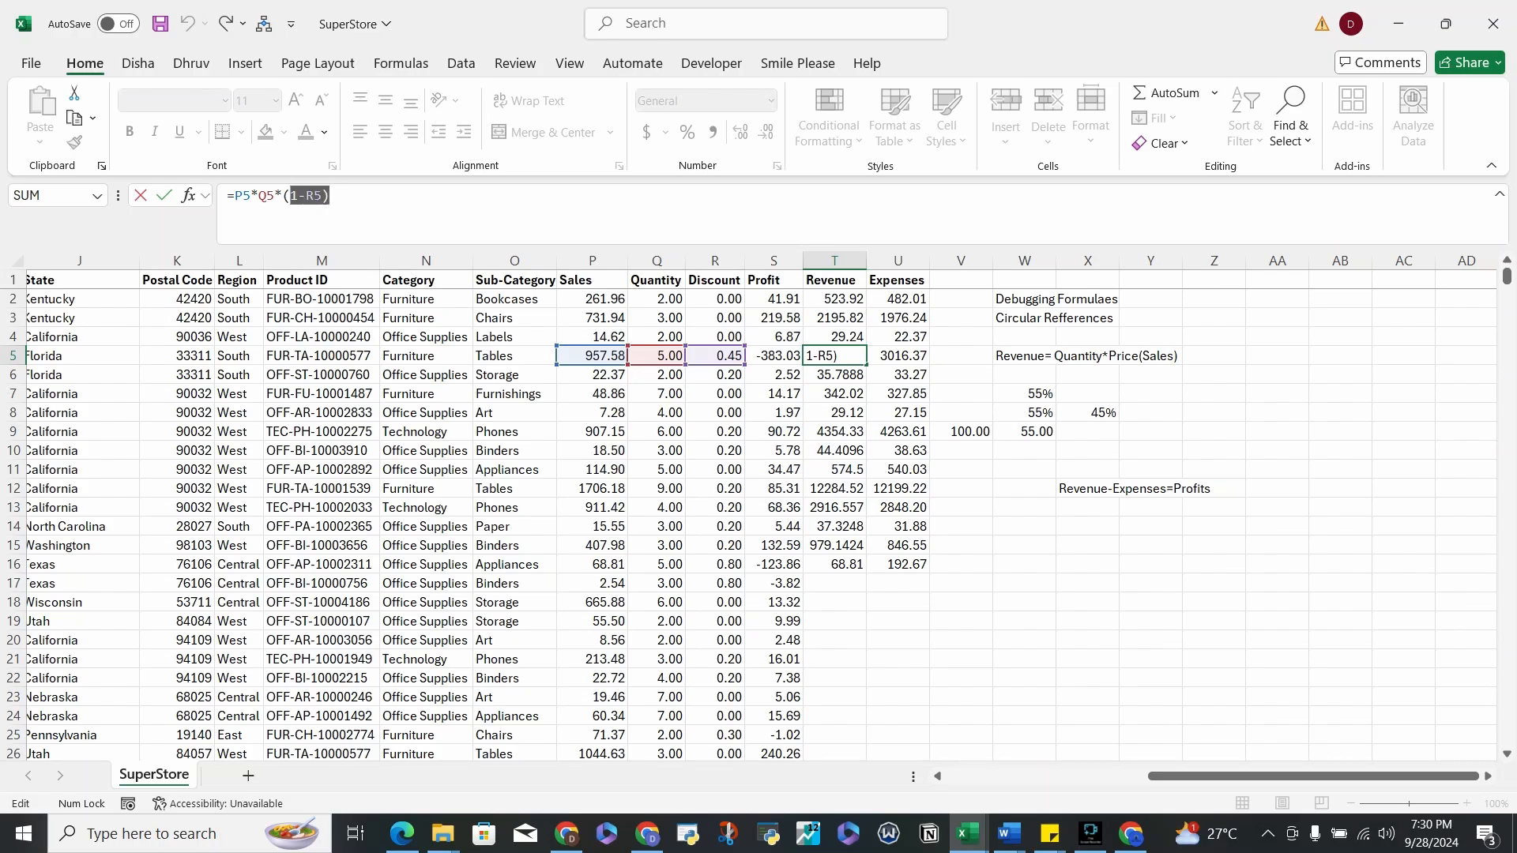
{"action": "key", "text": "shift+Left"}
{"action": "key", "text": "Right"}
{"action": "key", "text": "shift+Left"}
{"action": "key", "text": "shift+Left"}
{"action": "key", "text": "shift+Left"}
{"action": "key", "text": "shift+Left"}
{"action": "key", "text": "shift+Left"}
{"action": "key", "text": "shift+Left"}
{"action": "key", "text": "Tab"}
- Enter the shortcut note "Fn+F9" in cell Y2, beside the Debugging Formulaes heading
{"action": "key", "text": "Tab"}
{"action": "key", "text": "Tab"}
{"action": "key", "text": "Tab"}
{"action": "key", "text": "Tab"}
{"action": "key", "text": "Right"}
{"action": "key", "text": "Right"}
{"action": "key", "text": "Right"}
{"action": "key", "text": "Right"}
{"action": "key", "text": "Right"}
{"action": "key", "text": "Right"}
{"action": "key", "text": "Right"}
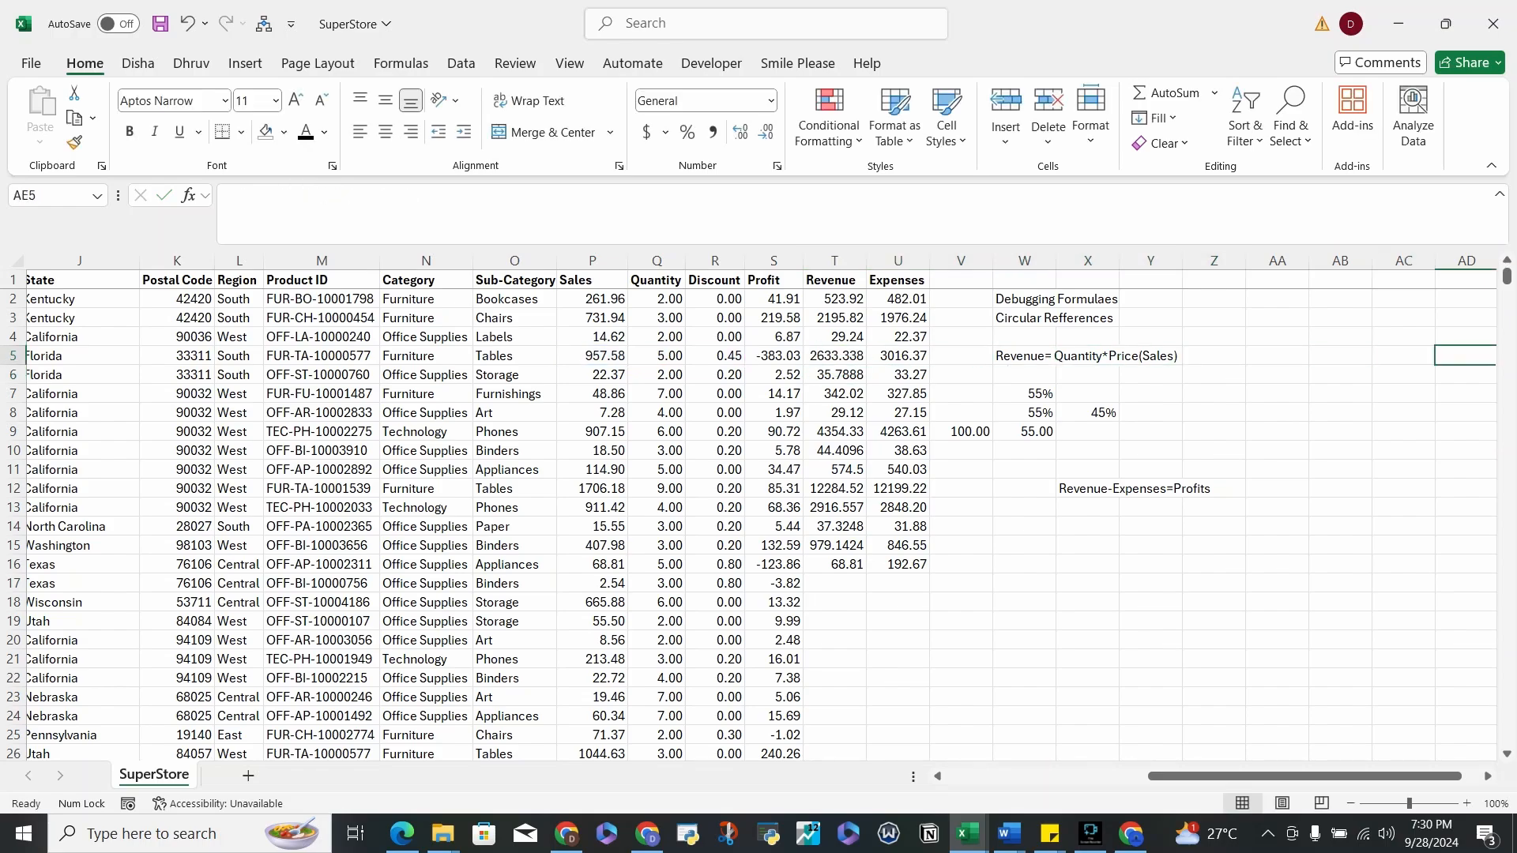
{"action": "key", "text": "Up"}
{"action": "key", "text": "Up"}
{"action": "key", "text": "Left"}
{"action": "key", "text": "Left"}
{"action": "key", "text": "Left"}
{"action": "key", "text": "Left"}
{"action": "key", "text": "Left"}
{"action": "key", "text": "Left"}
{"action": "key", "text": "Left"}
{"action": "key", "text": "Left"}
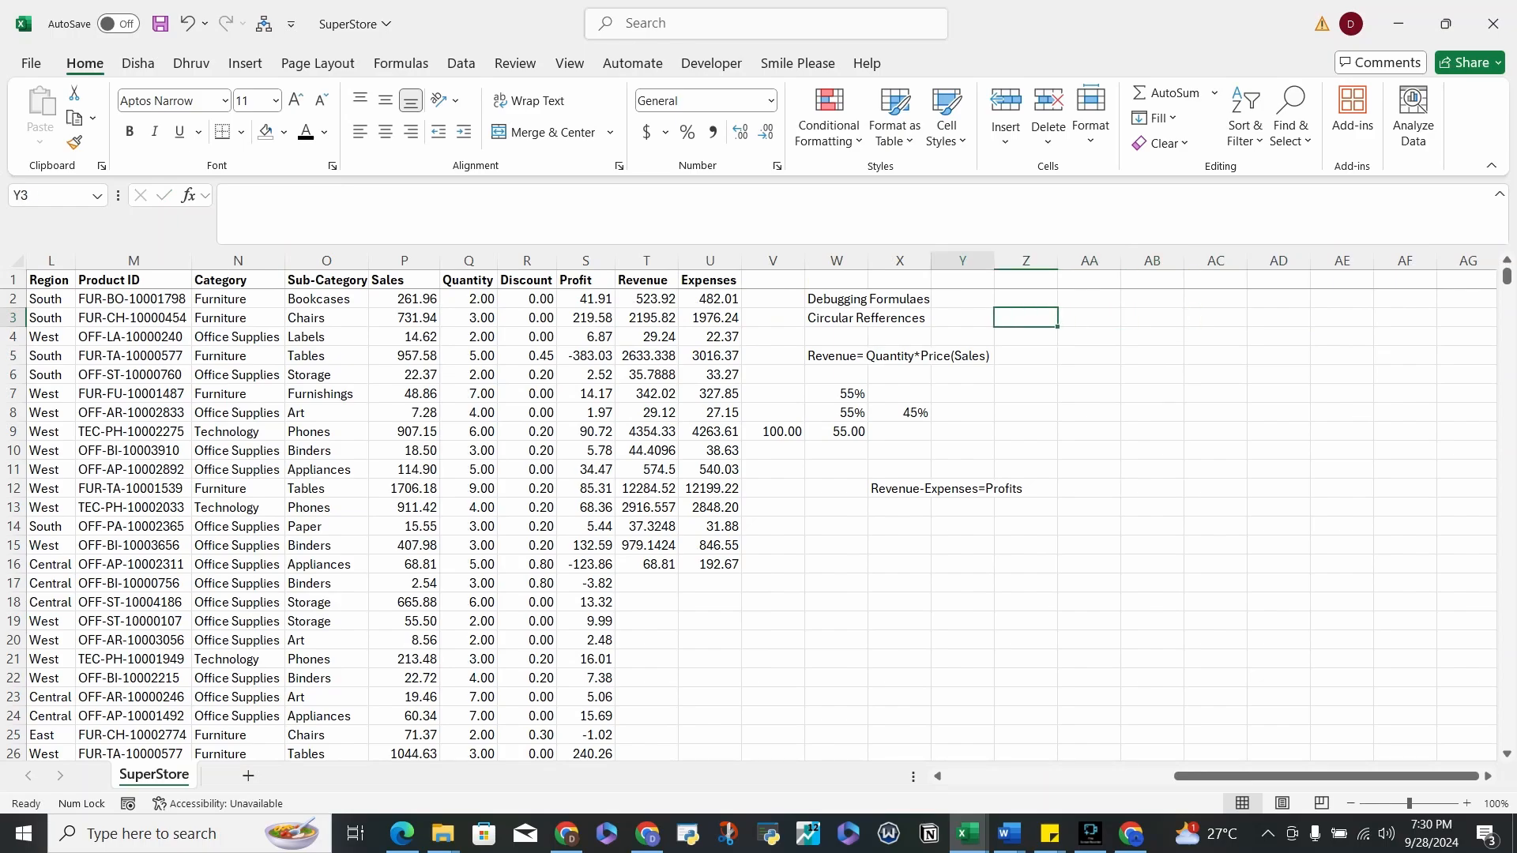
{"action": "key", "text": "Up"}
{"action": "key", "text": "Right"}
{"action": "type", "text": "Fn"}
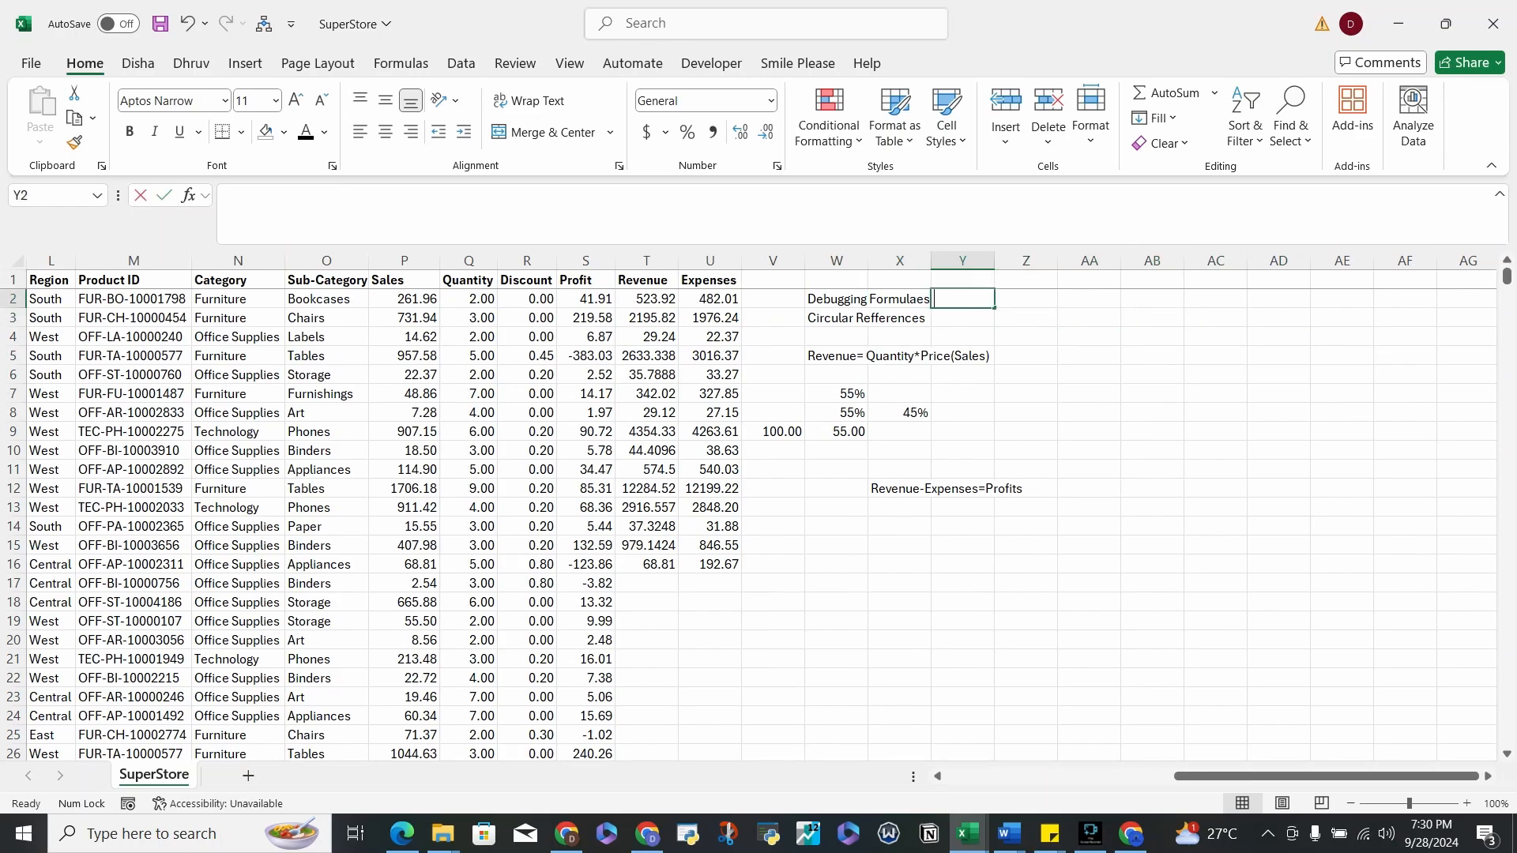
{"action": "type", "text": "+"}
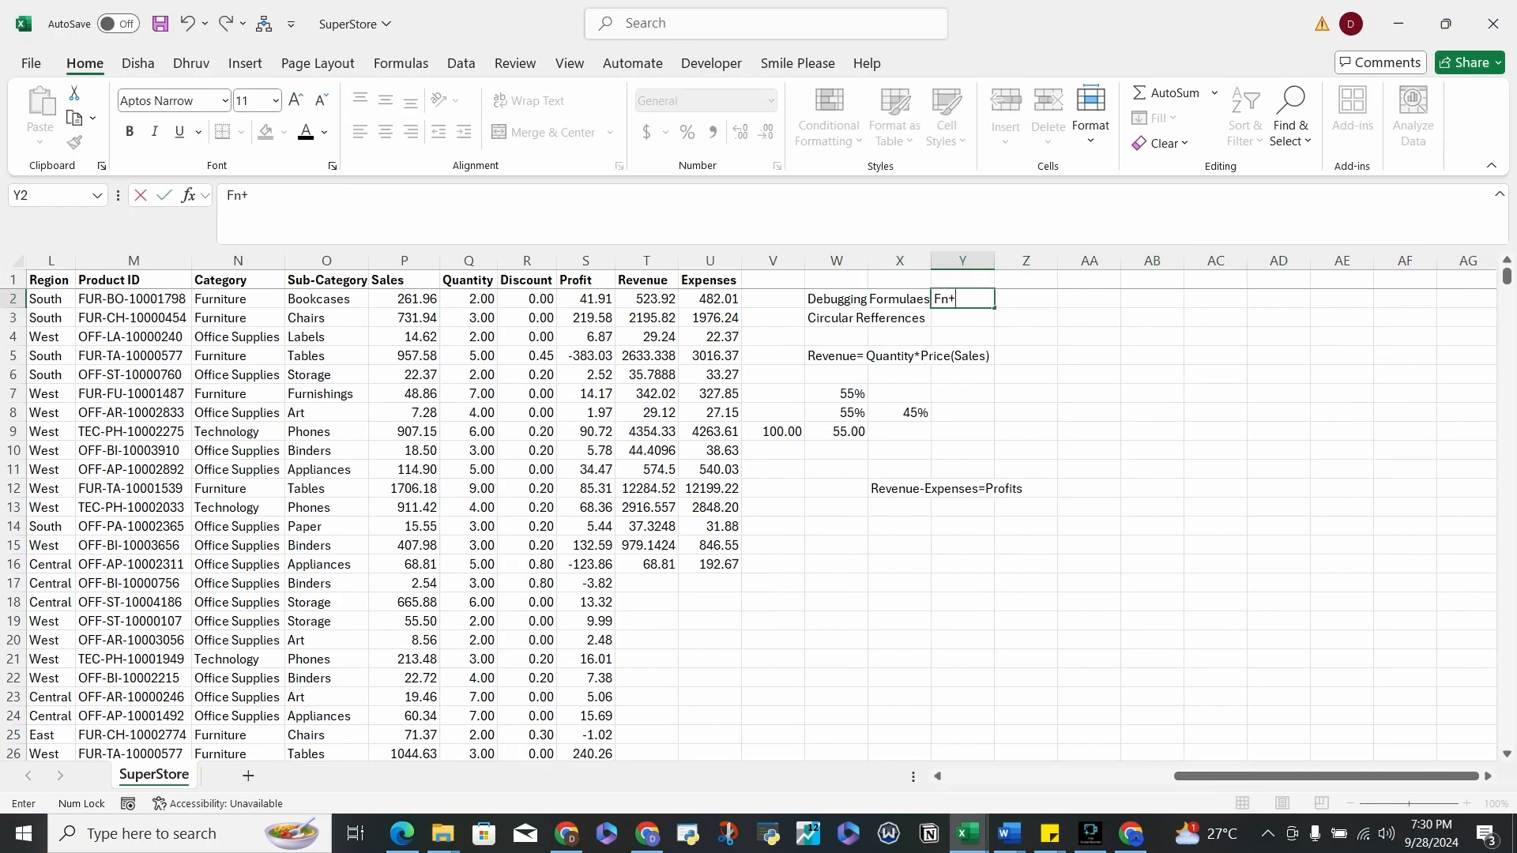
{"action": "type", "text": "F9"}
{"action": "key", "text": "Return"}
- Evaluate only the (1-R6) part of the Revenue formula in T6, then undo the evaluation and keep the original formula
{"action": "key", "text": "Left"}
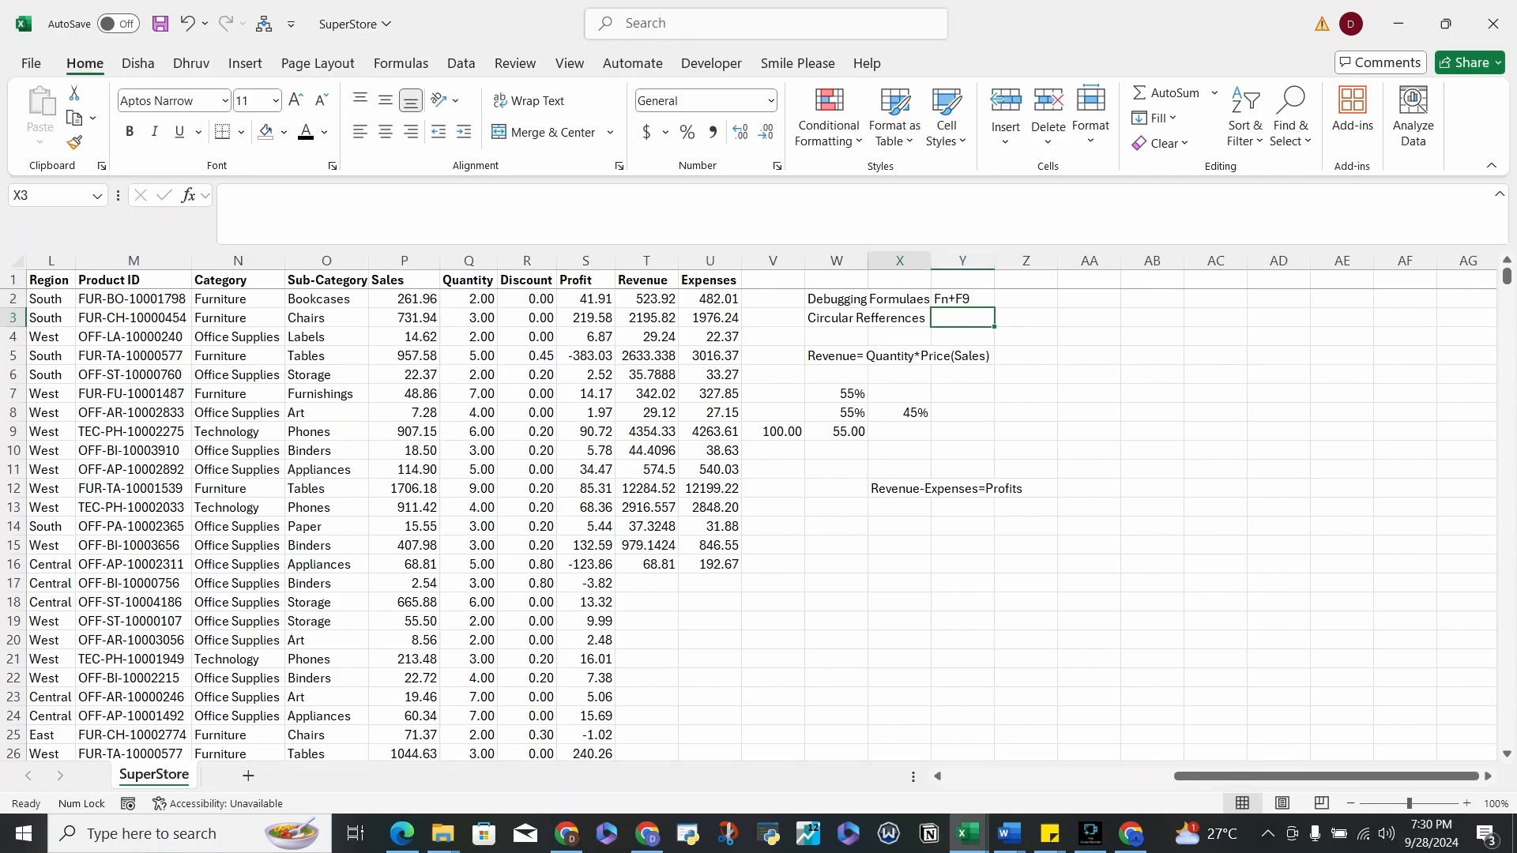
{"action": "key", "text": "Left"}
{"action": "key", "text": "Left"}
{"action": "key", "text": "Left"}
{"action": "key", "text": "Left"}
{"action": "key", "text": "Down"}
{"action": "key", "text": "Down"}
{"action": "key", "text": "Down"}
{"action": "key", "text": "Down"}
{"action": "key", "text": "Down"}
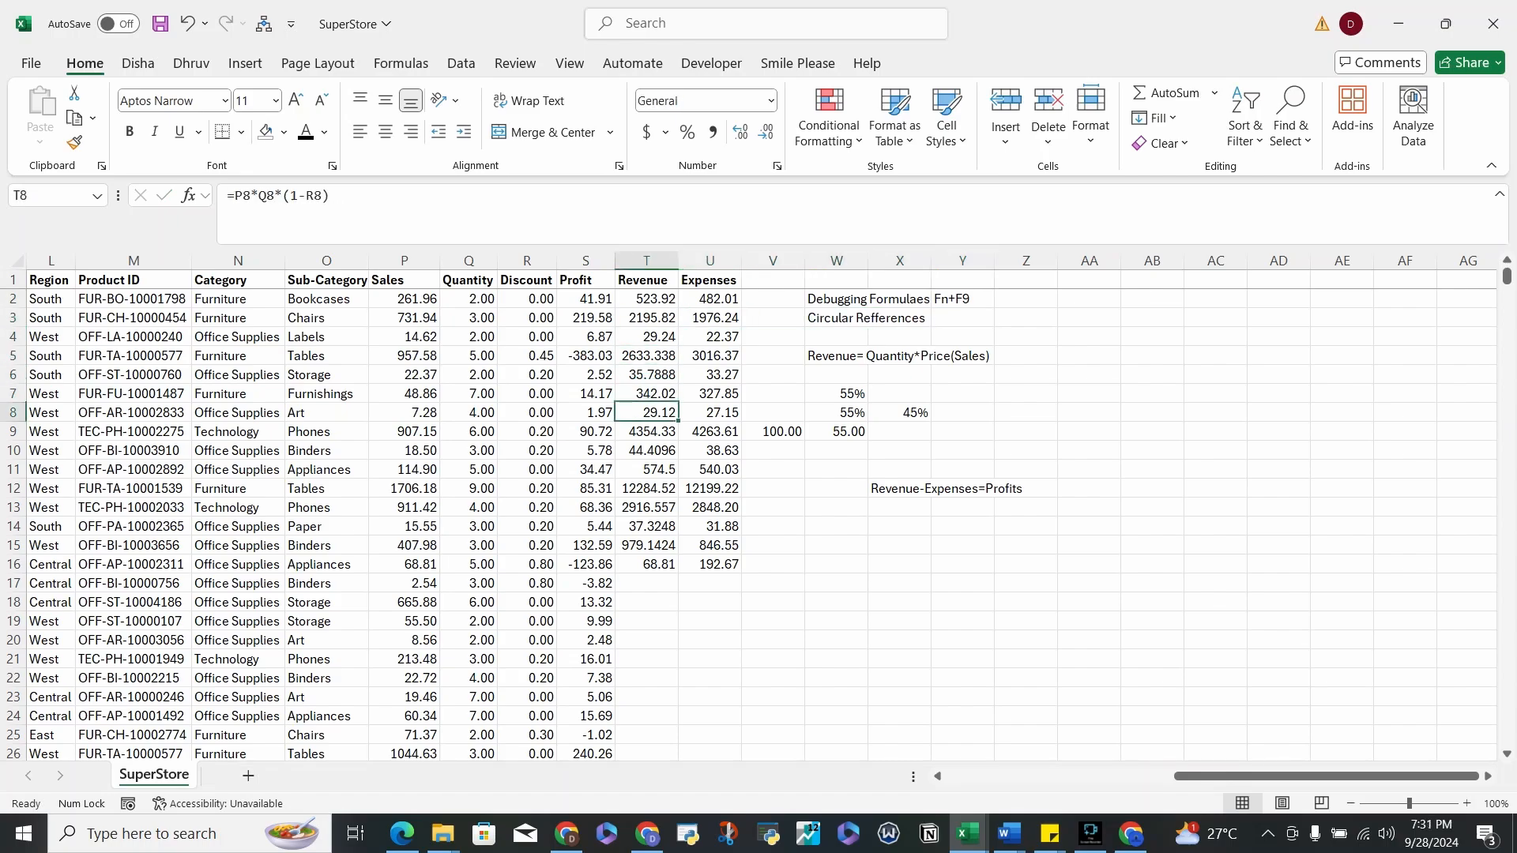
{"action": "key", "text": "Down"}
{"action": "key", "text": "Down"}
{"action": "key", "text": "Up"}
{"action": "key", "text": "Up"}
{"action": "key", "text": "Up"}
{"action": "key", "text": "Up"}
{"action": "key", "text": "Up"}
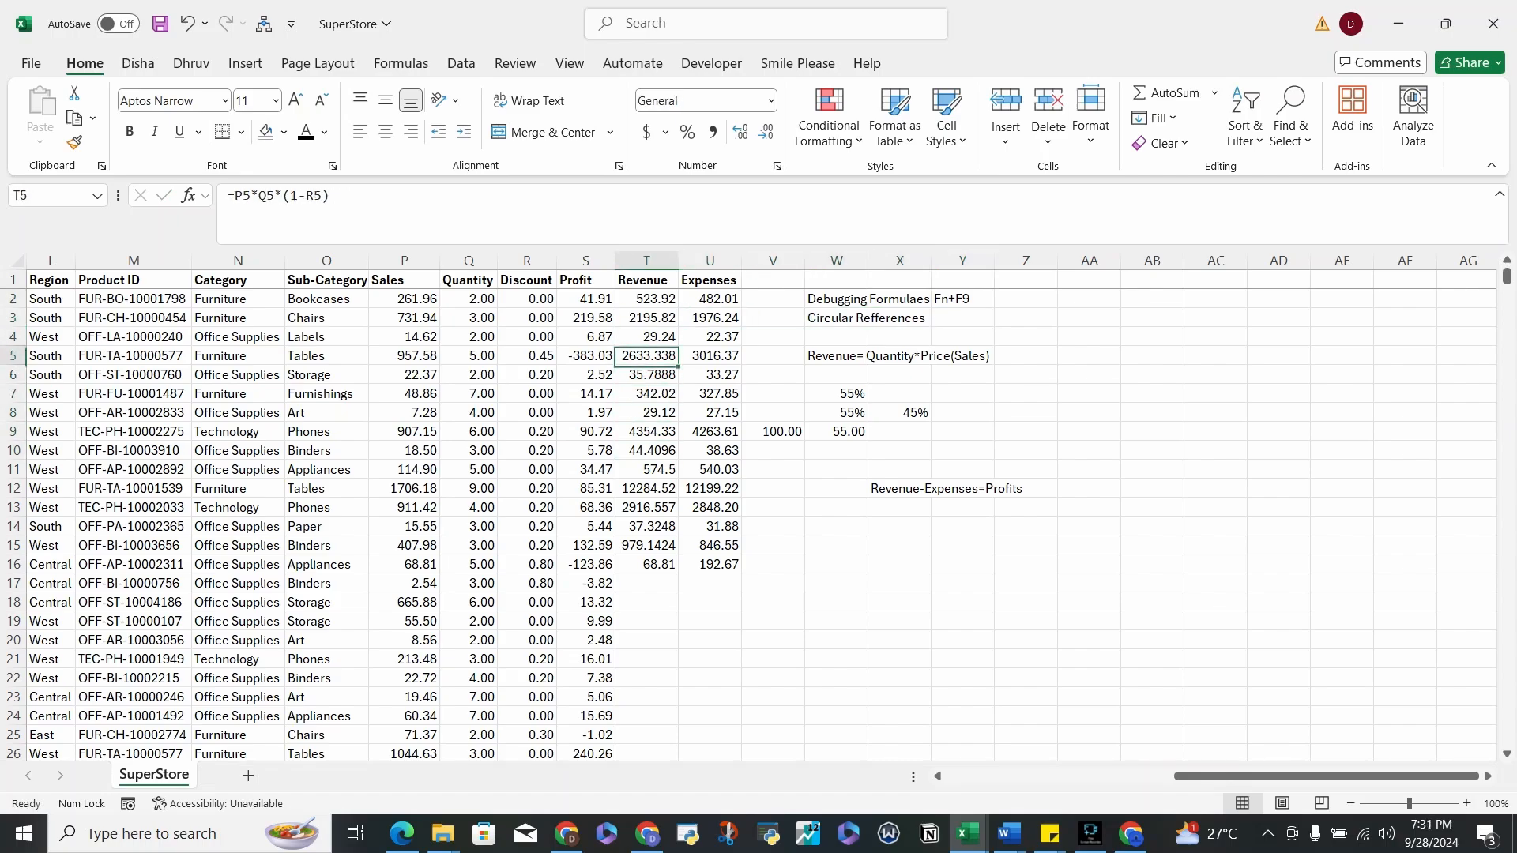
{"action": "key", "text": "Down"}
{"action": "key", "text": "F2"}
{"action": "key", "text": "shift+Left"}
{"action": "key", "text": "shift+Left"}
{"action": "key", "text": "shift+Left"}
{"action": "key", "text": "shift+Left"}
{"action": "key", "text": "shift+Left"}
{"action": "key", "text": "shift+Left"}
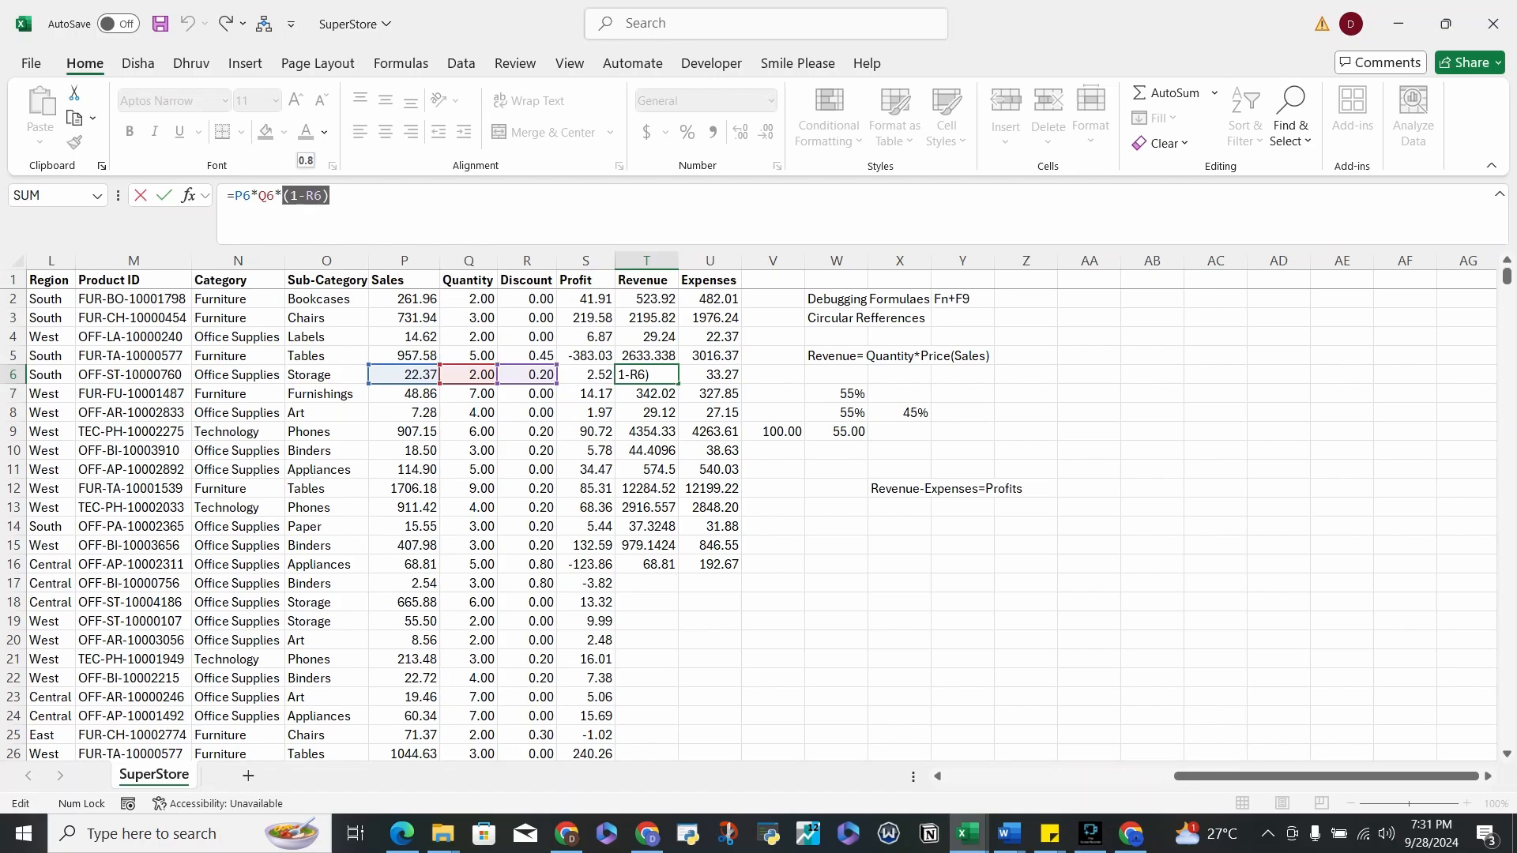
{"action": "key", "text": "F9"}
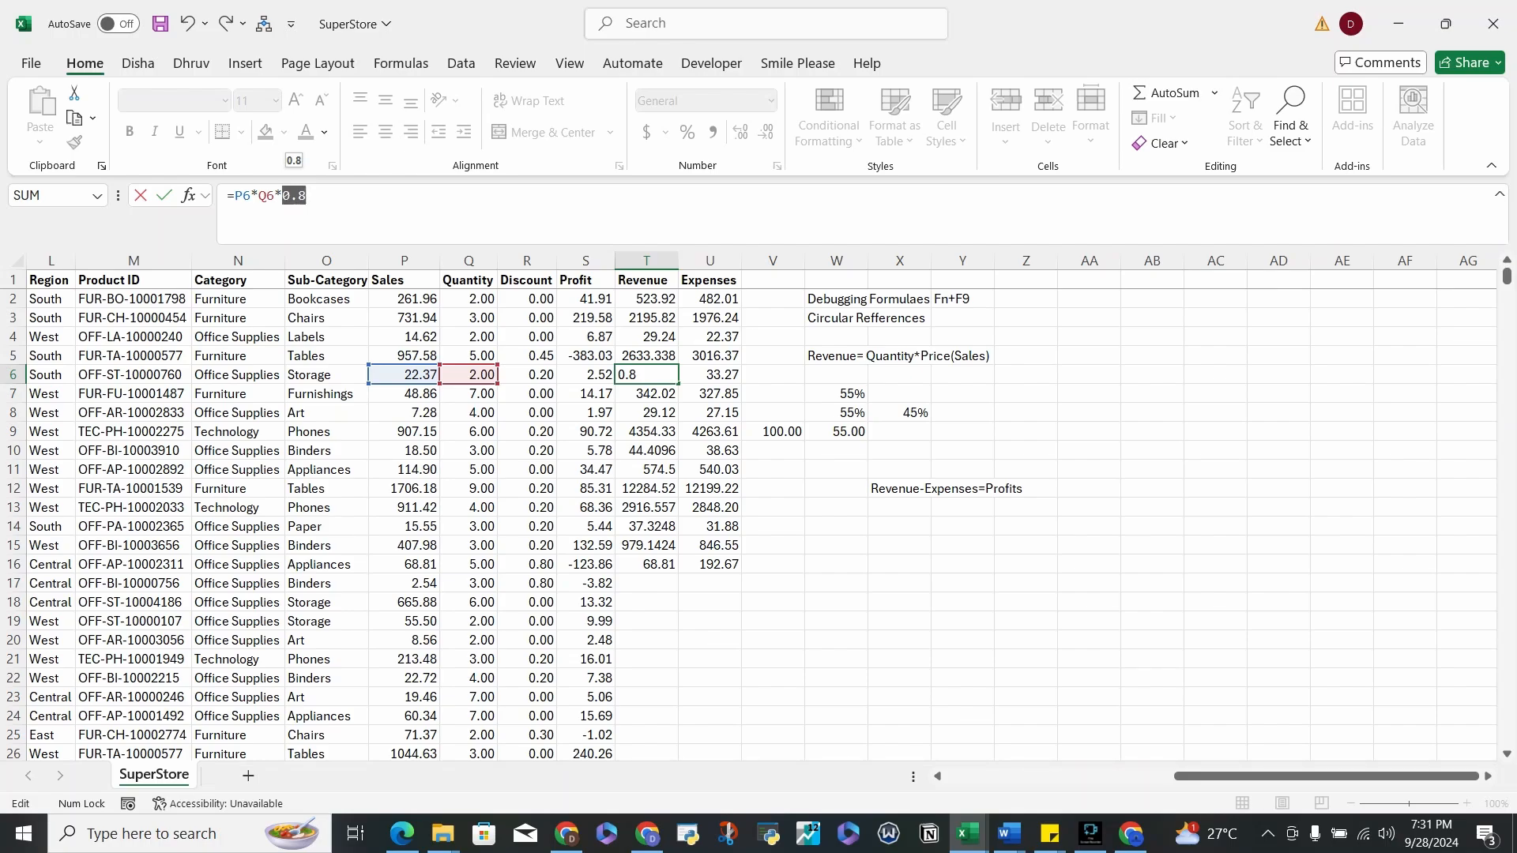
{"action": "key", "text": "ctrl+z"}
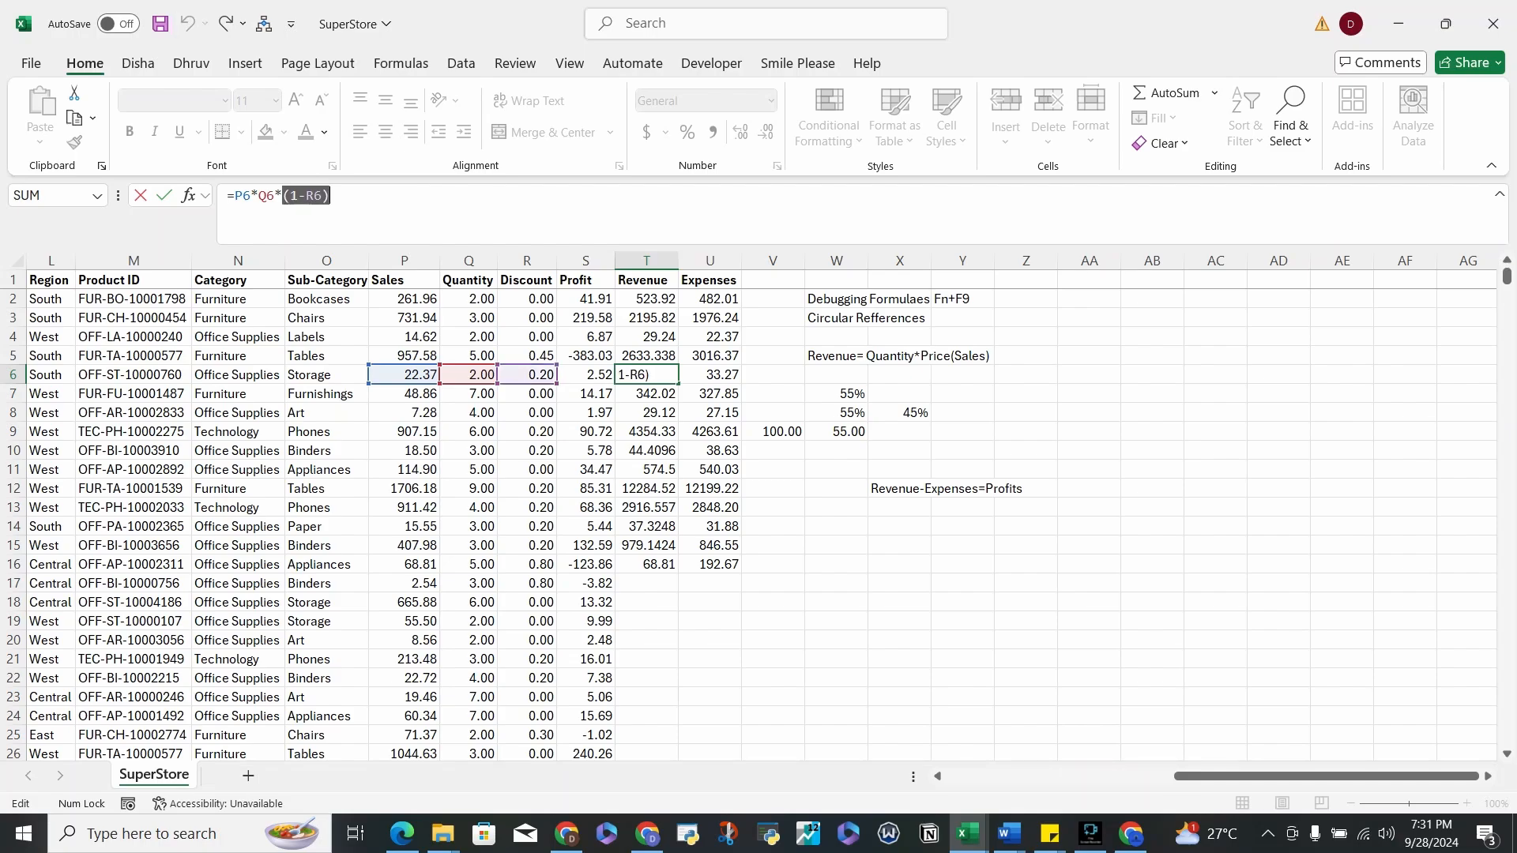
{"action": "left_click", "coordinate": [332, 196]}
{"action": "key", "text": "ctrl+Return"}
- Make the debugging heading and its shortcut note in W2:Y2 bold
{"action": "key", "text": "Up"}
{"action": "key", "text": "Up"}
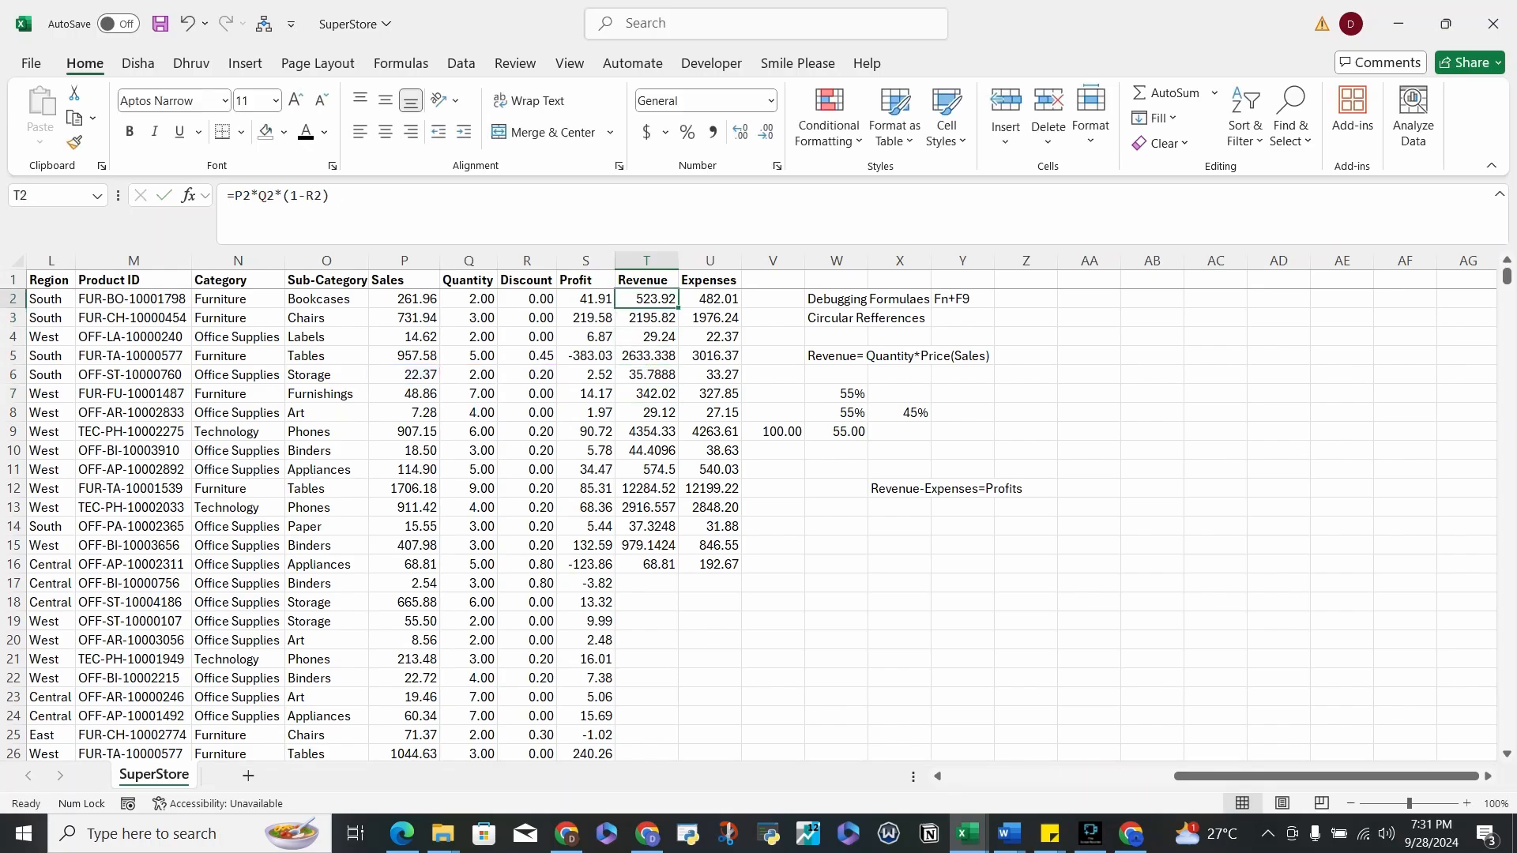
{"action": "key", "text": "Right"}
{"action": "key", "text": "Right"}
{"action": "key", "text": "Right"}
{"action": "key", "text": "shift+Right"}
{"action": "key", "text": "shift+Right"}
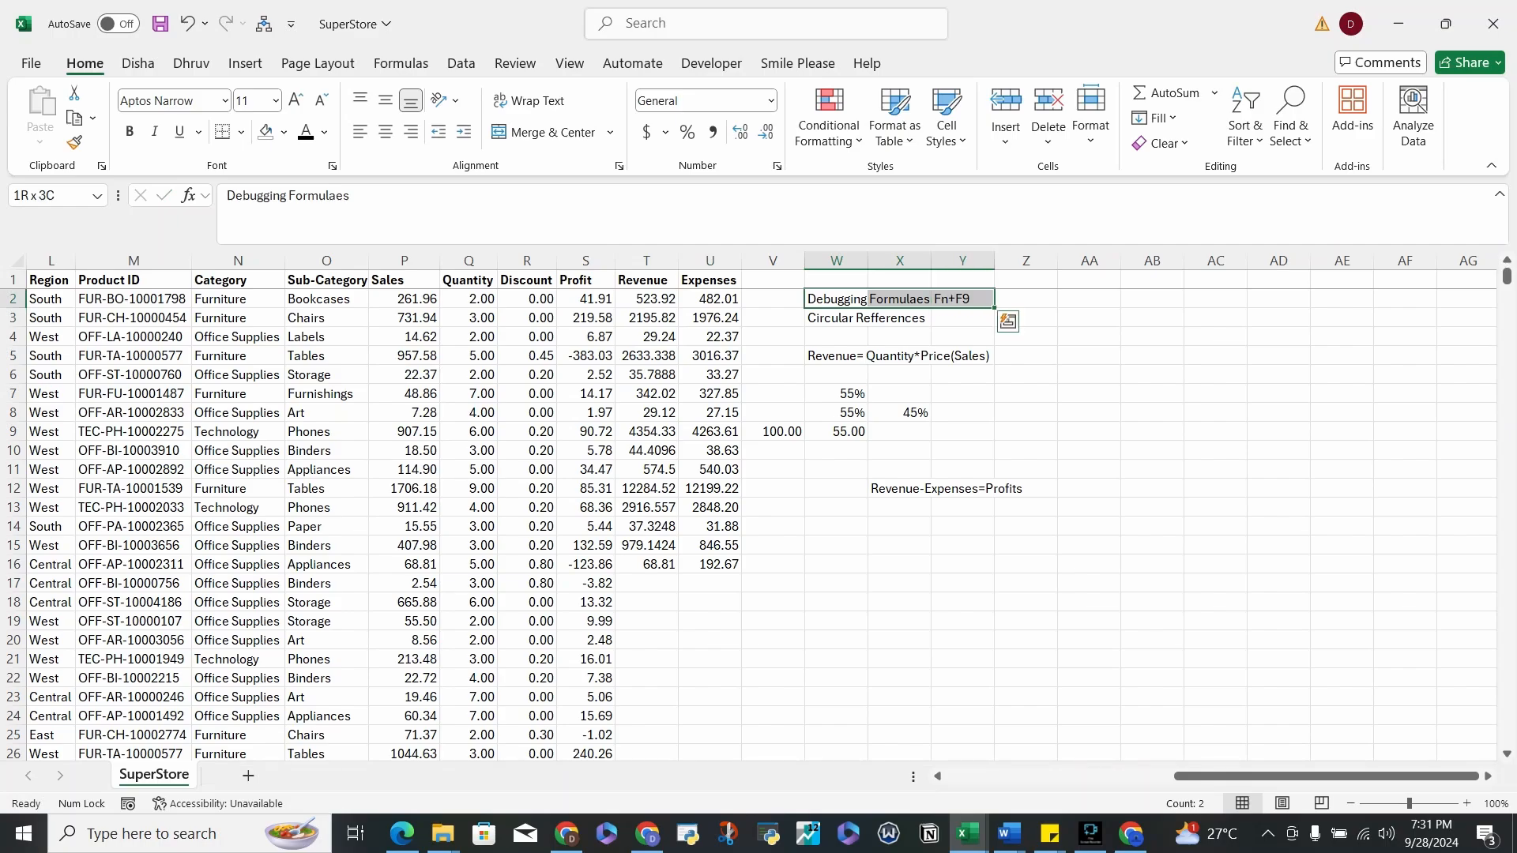
{"action": "key", "text": "ctrl+b"}
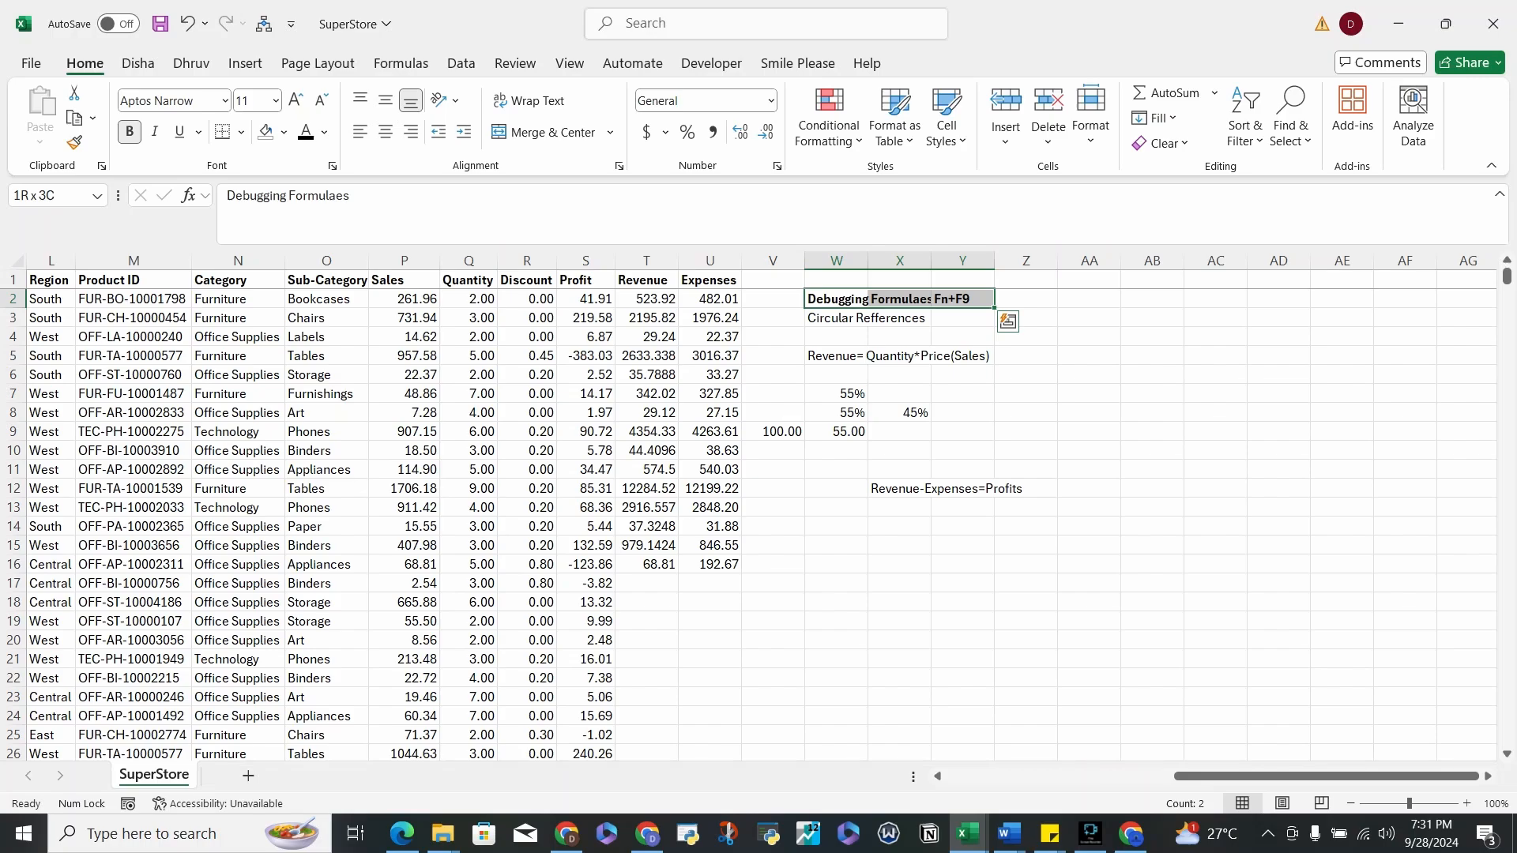
- Replace the Profit value in S2 with the formula =T2-U2 to create a circular reference, and dismiss the warning
{"action": "left_click", "coordinate": [866, 317]}
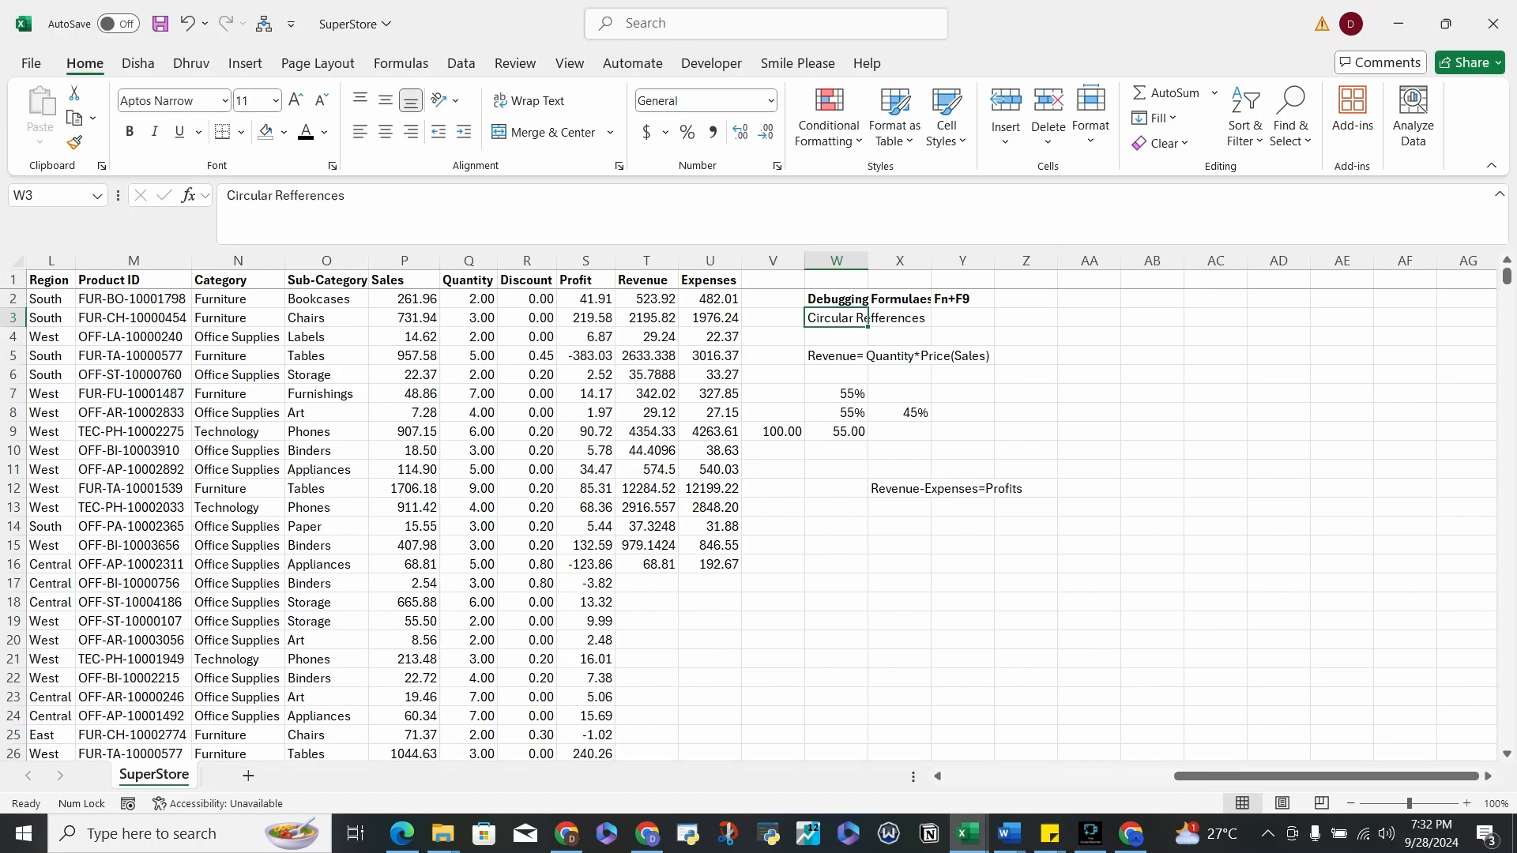
{"action": "left_click", "coordinate": [647, 299]}
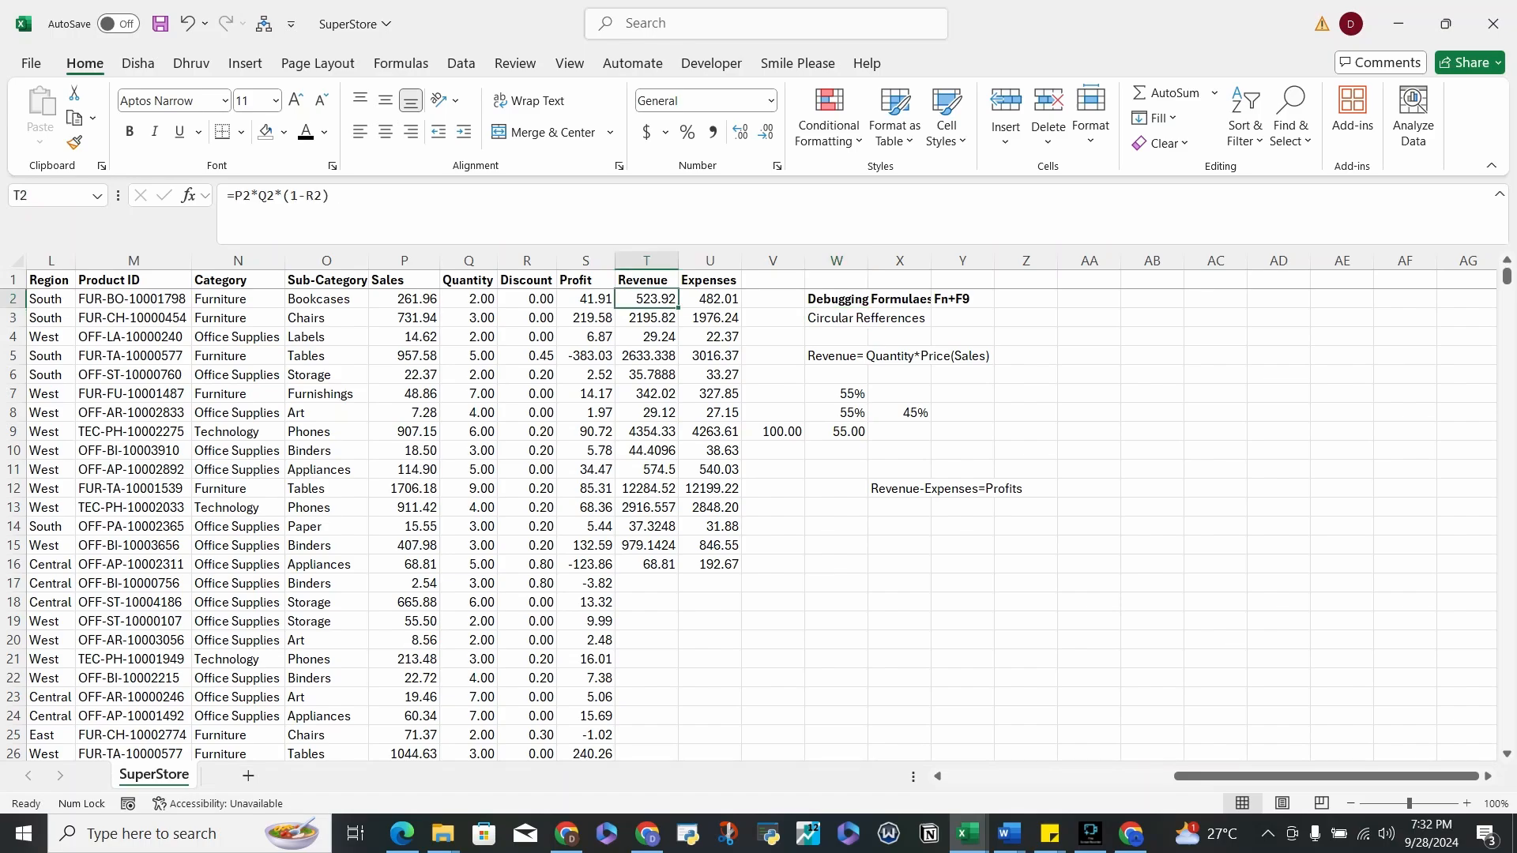
{"action": "left_click", "coordinate": [710, 299]}
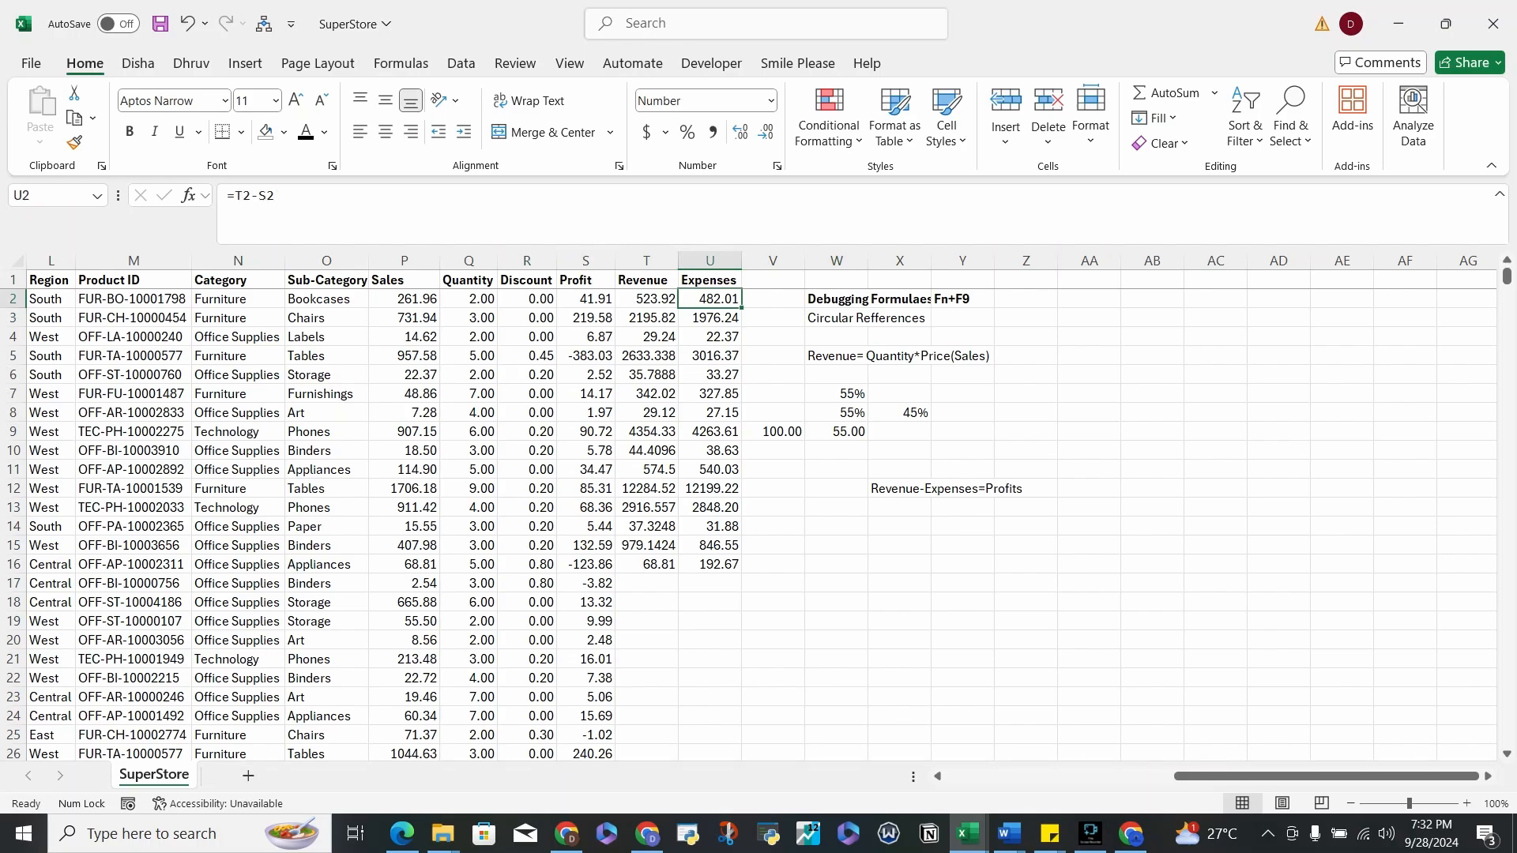
{"action": "left_click", "coordinate": [585, 299]}
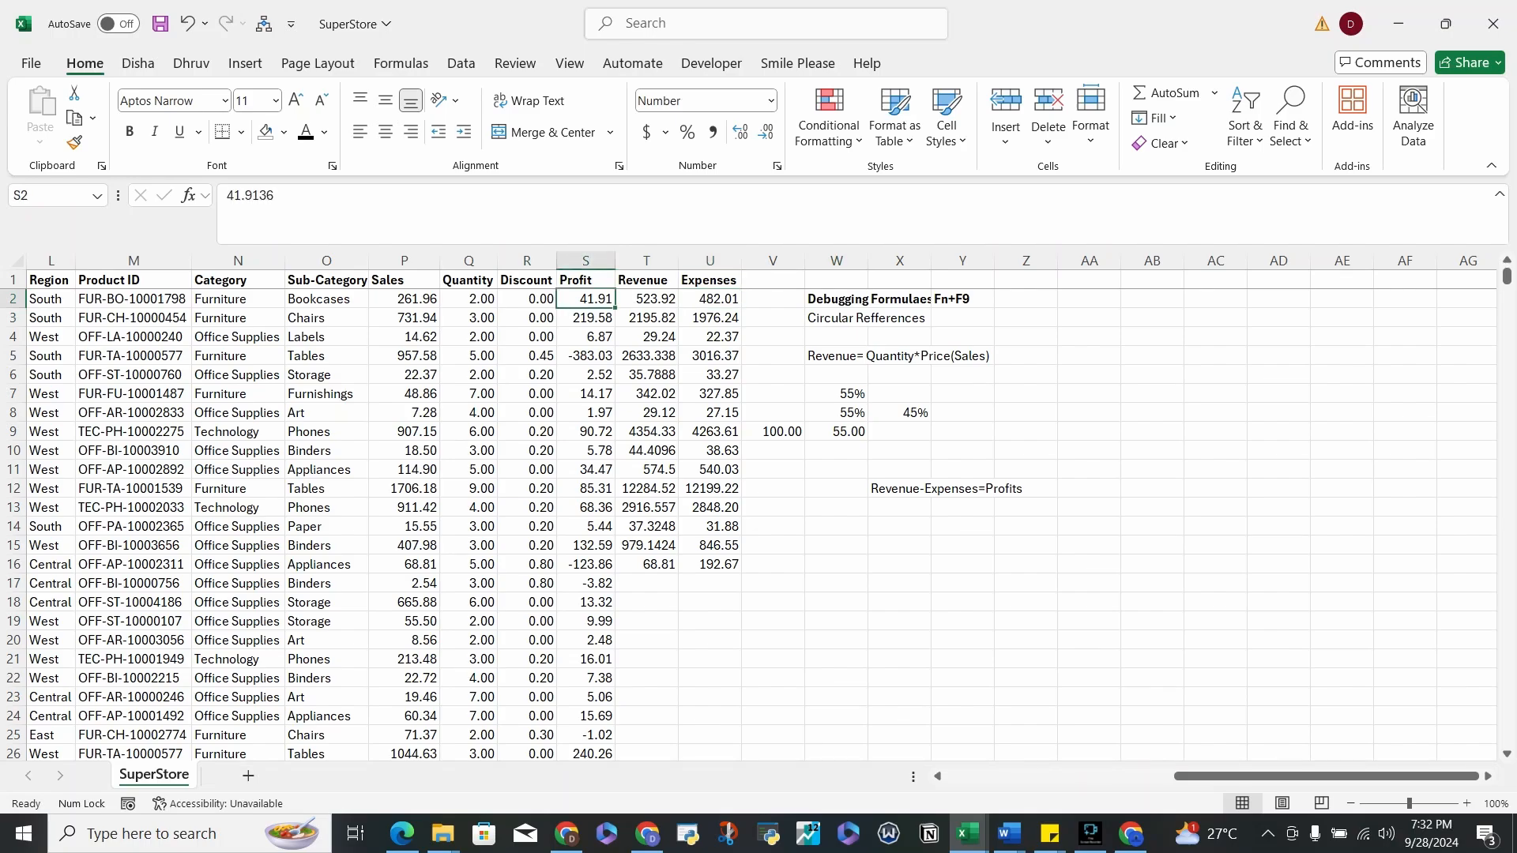
{"action": "type", "text": "="}
{"action": "key", "text": "Right"}
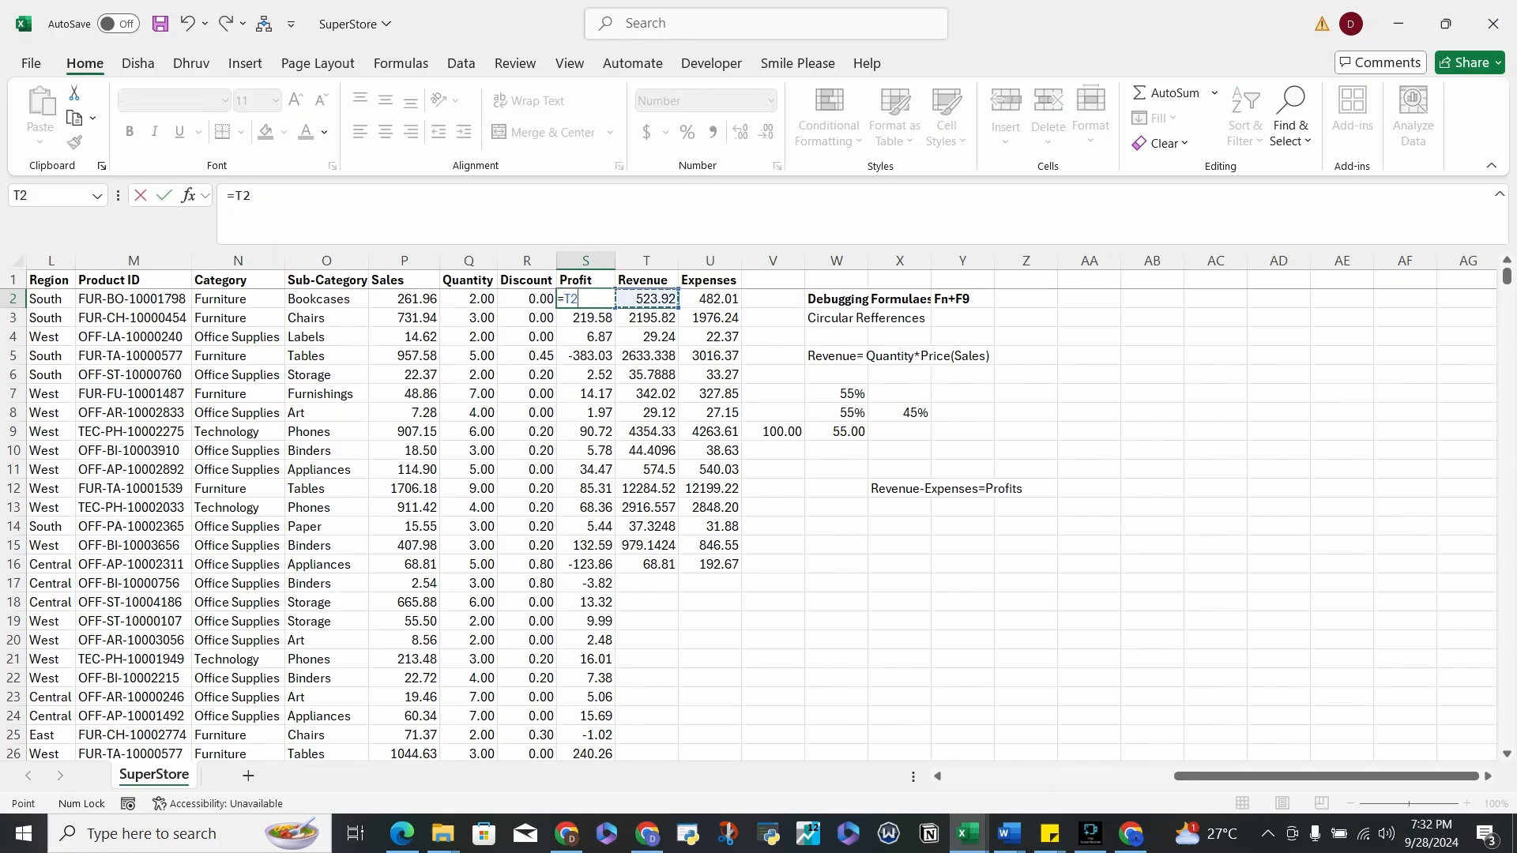
{"action": "type", "text": "-"}
{"action": "key", "text": "Right"}
{"action": "key", "text": "Right"}
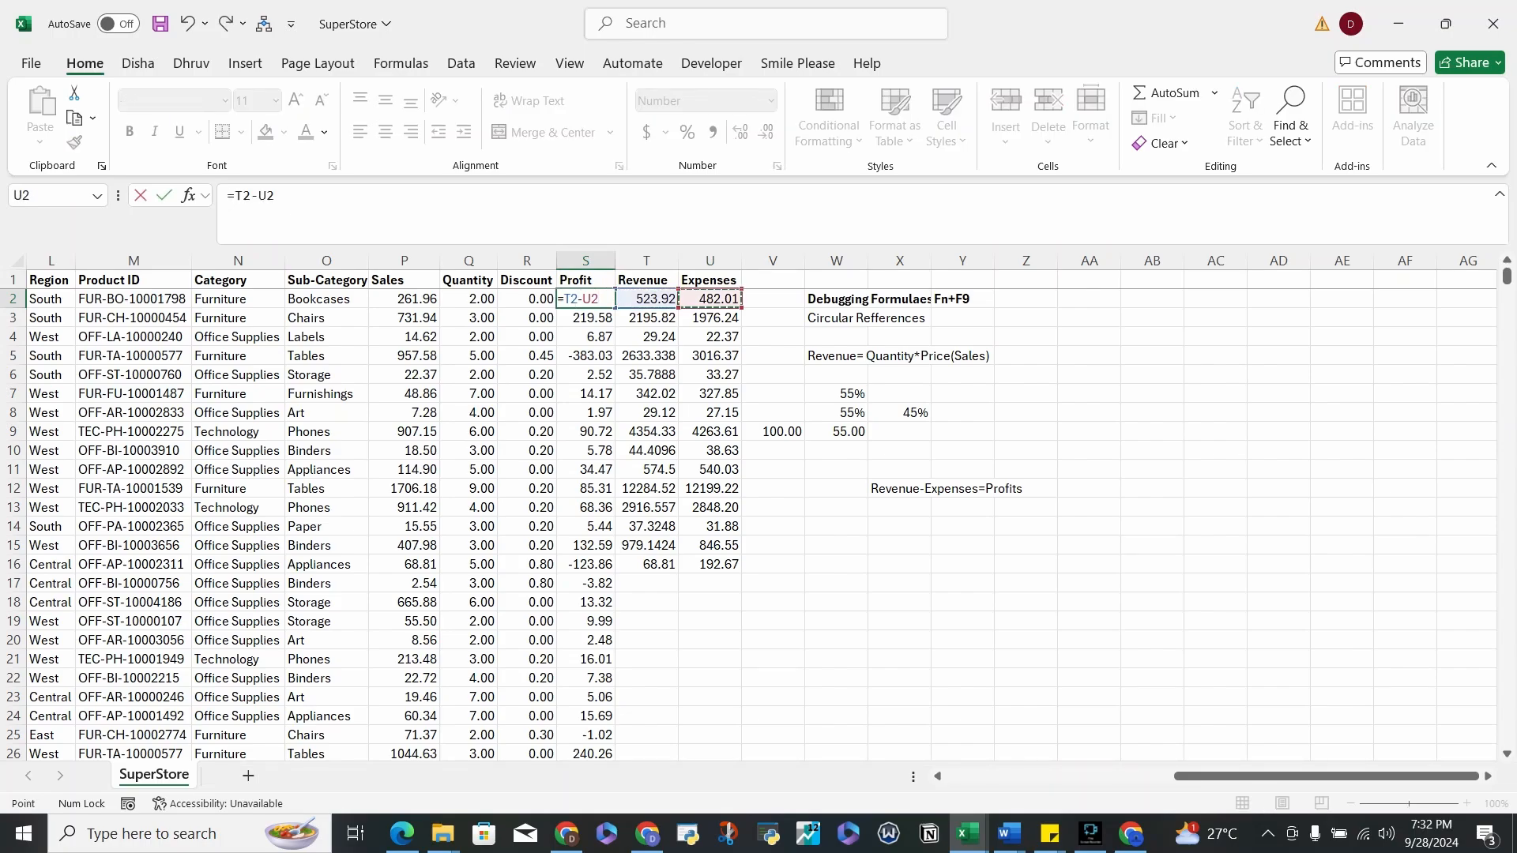
{"action": "key", "text": "Return"}
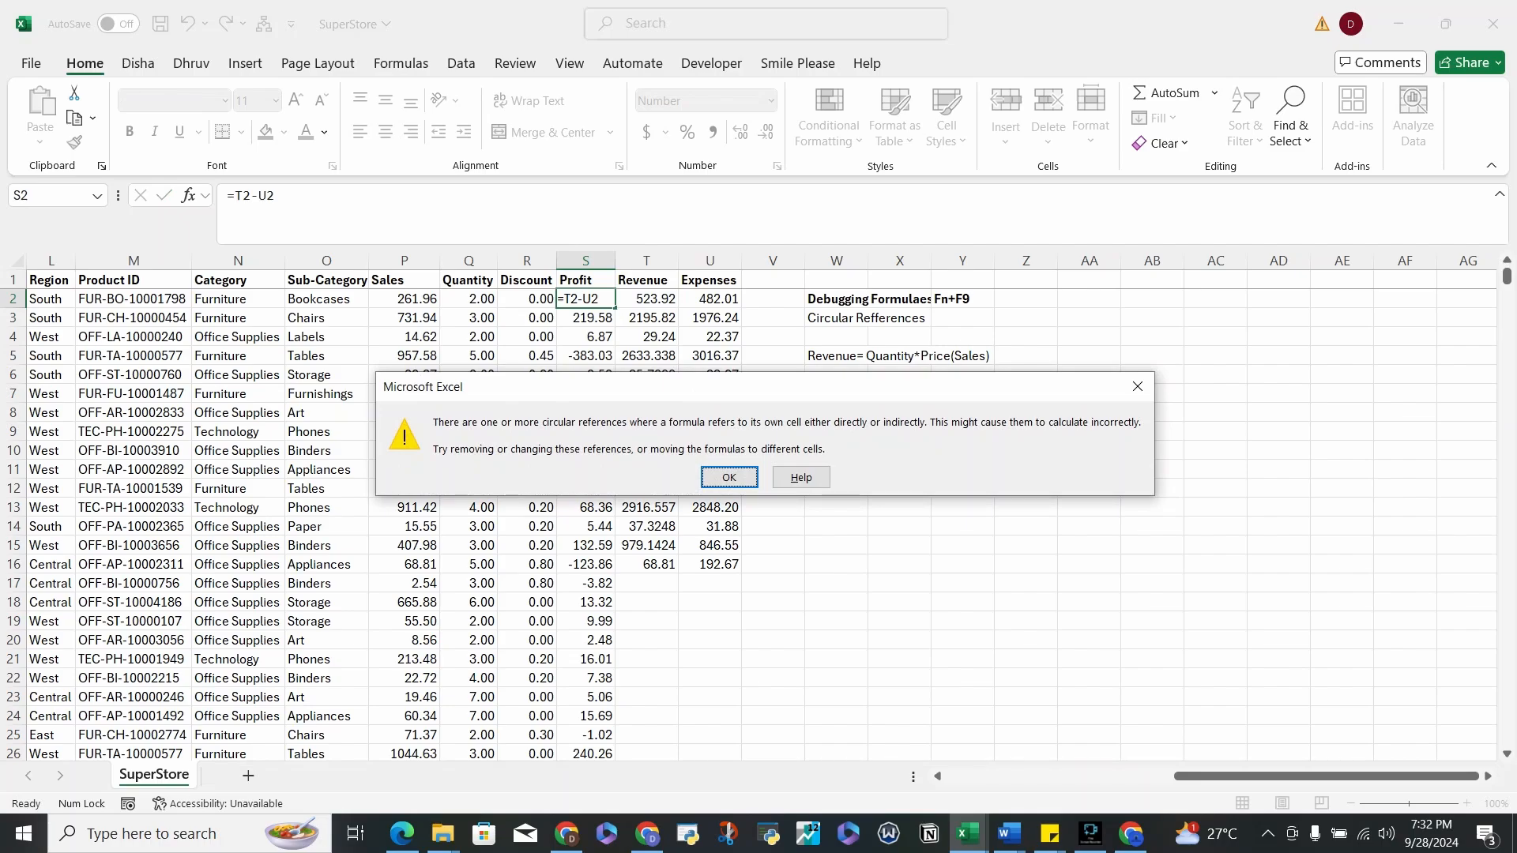
{"action": "key", "text": "Return"}
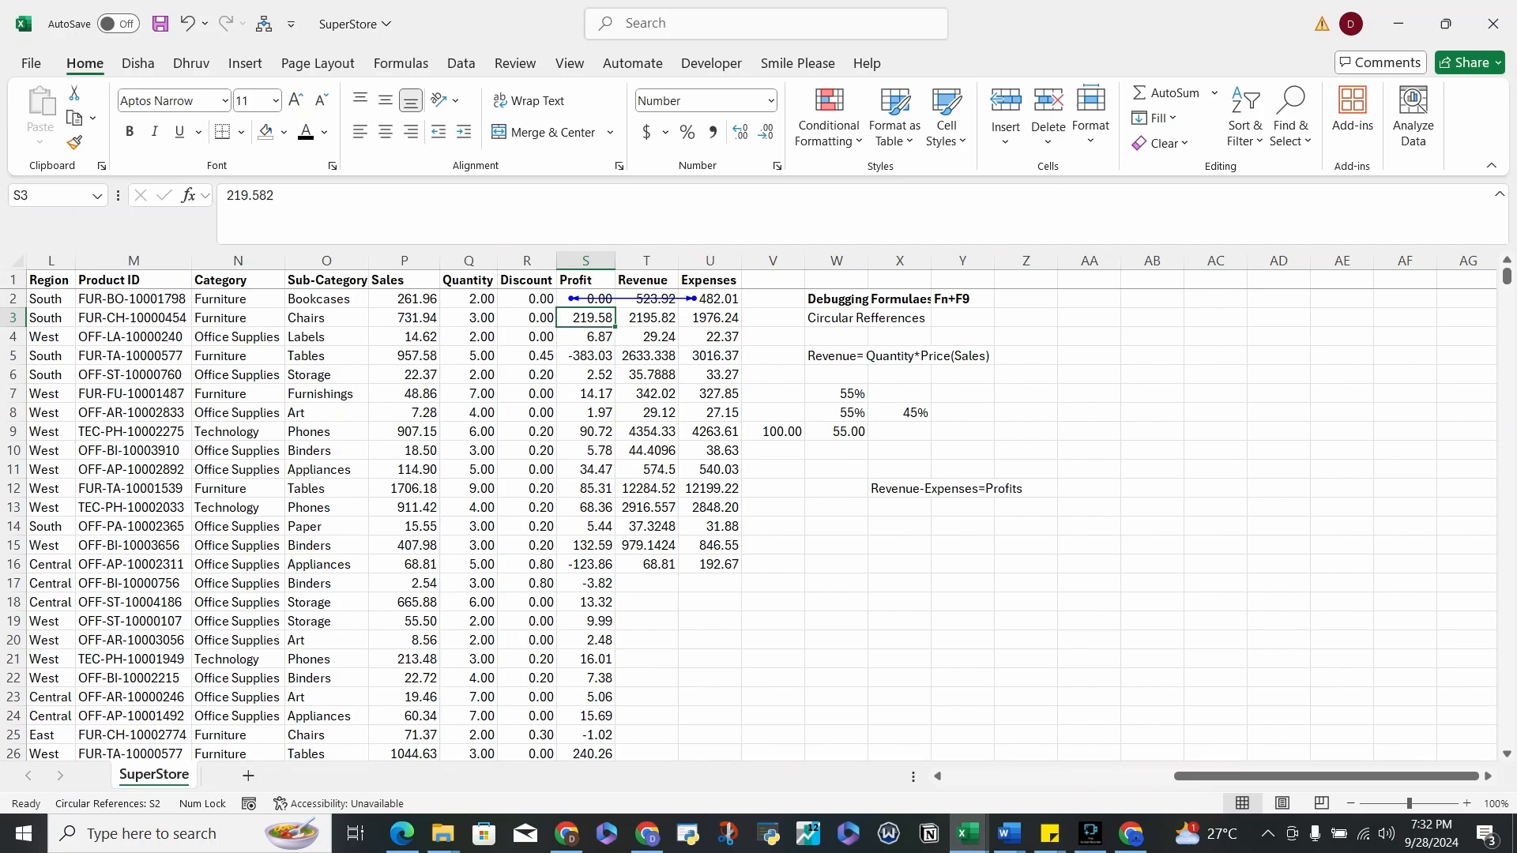
- Open the Expenses formula in U2 to check its references and re-enter it as =T2-S2
{"action": "left_click", "coordinate": [709, 300]}
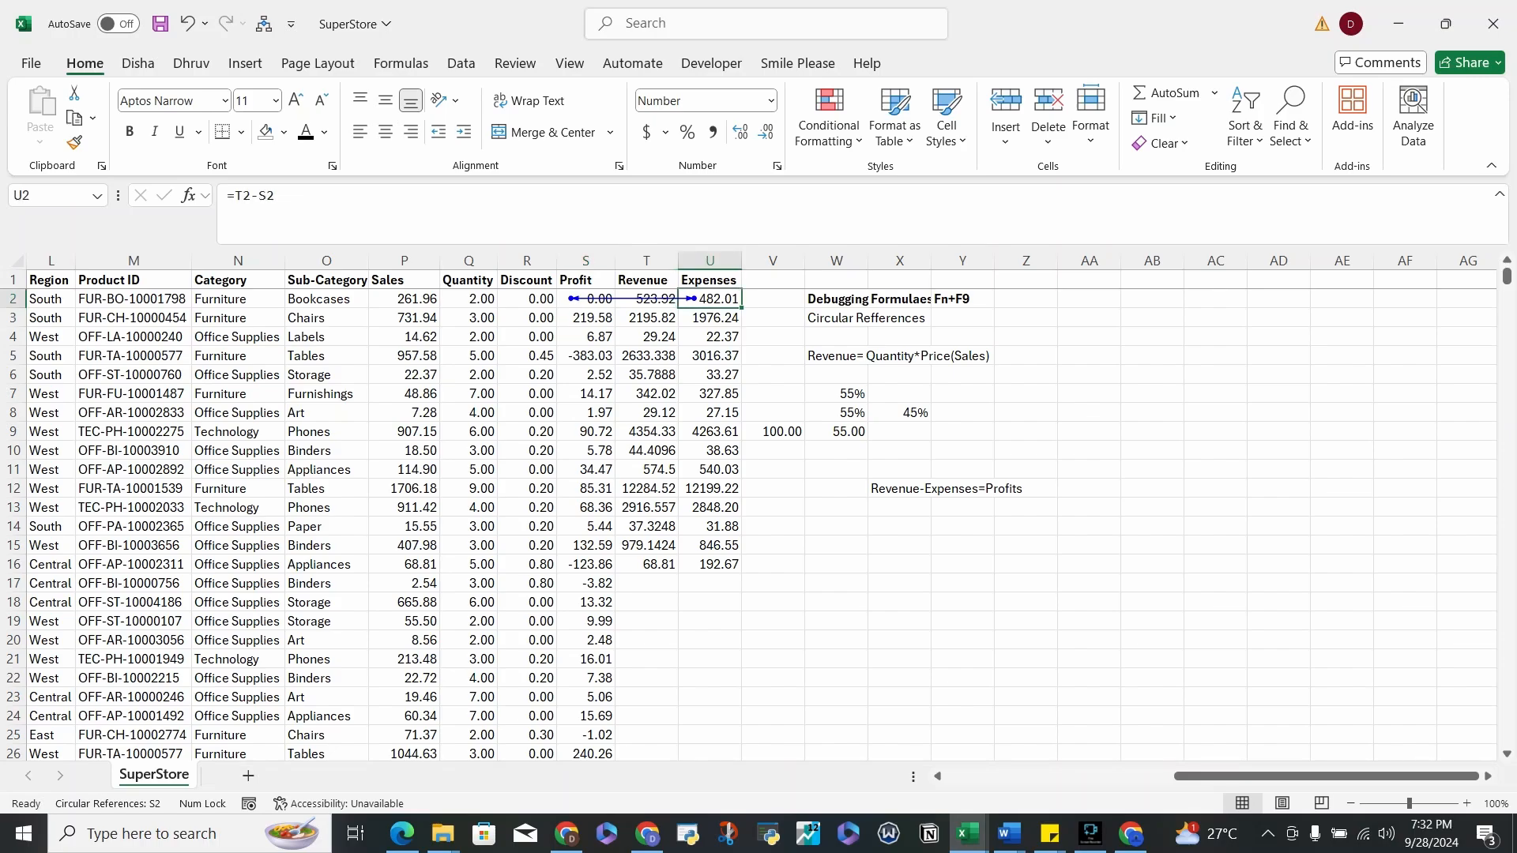
{"action": "key", "text": "F2"}
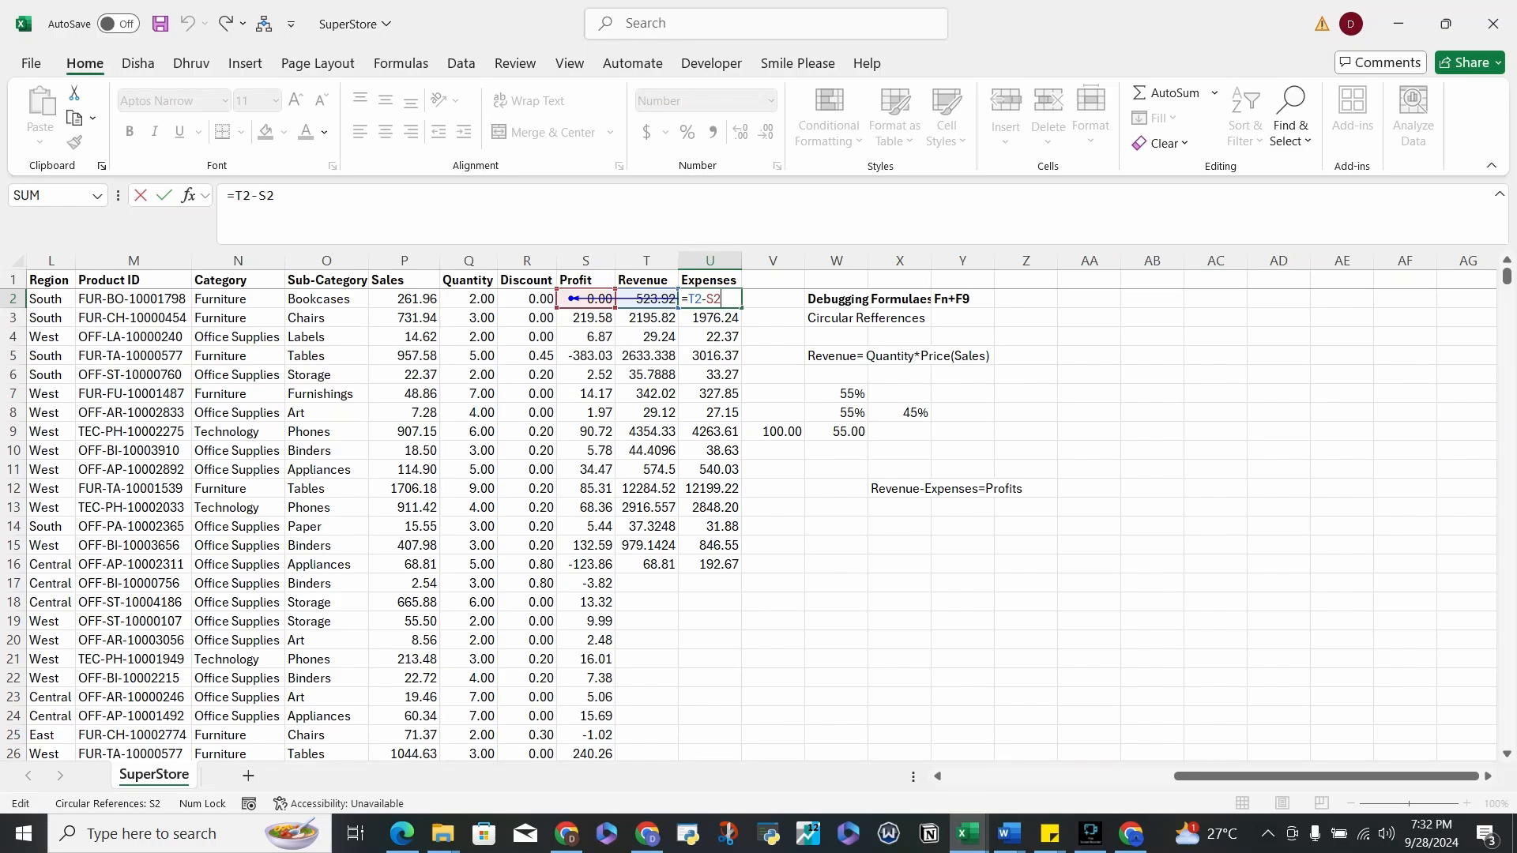
{"action": "key", "text": "Return"}
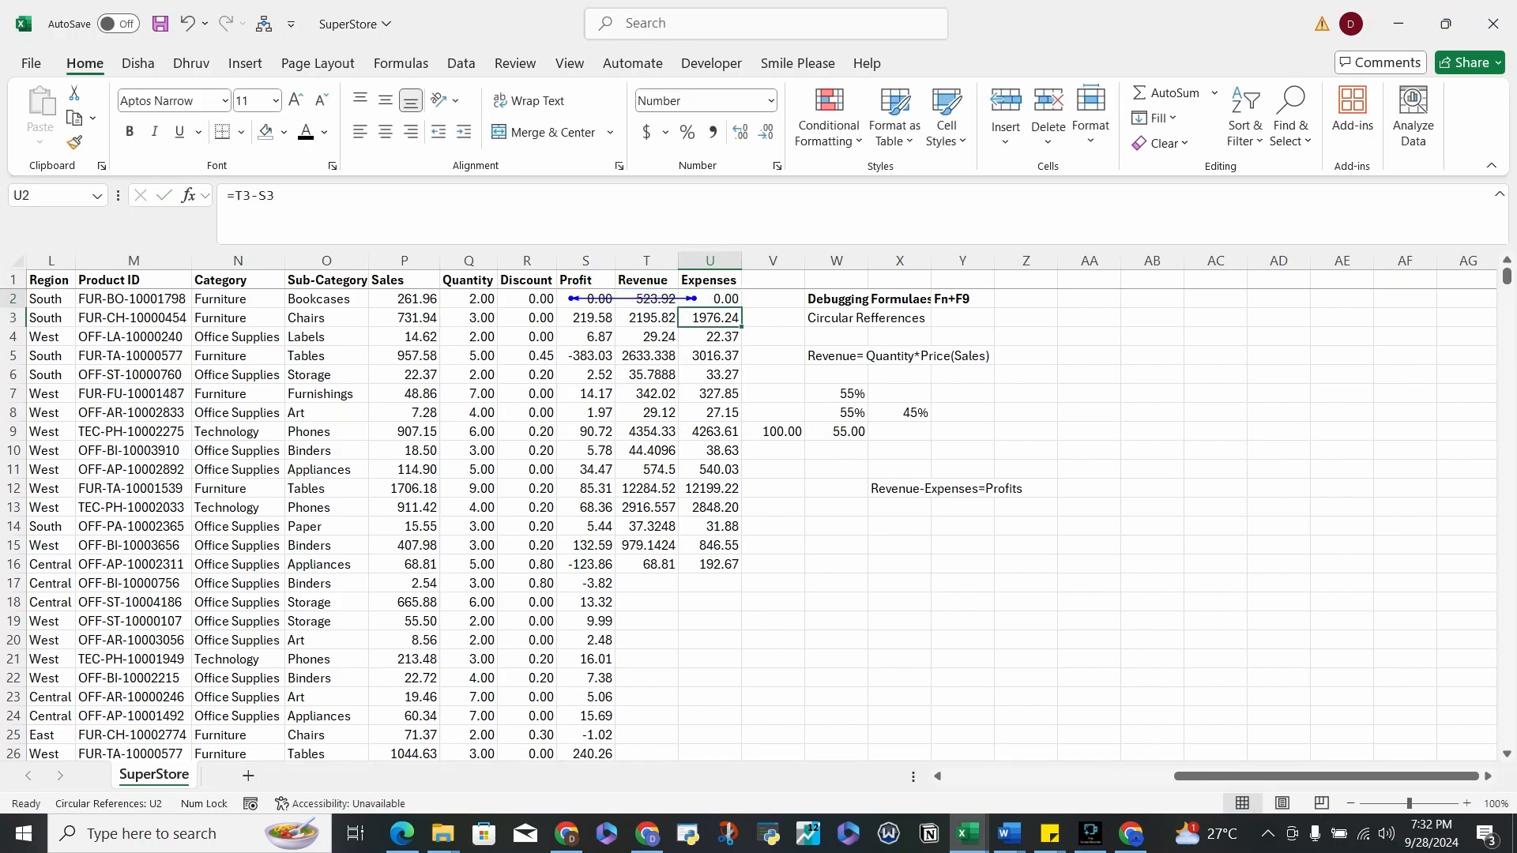
- Compare the Profit formula in S2 and the Expenses formula in U2 with the Revenue-Expenses=Profits note in X12
{"action": "key", "text": "Up"}
{"action": "key", "text": "Left"}
{"action": "key", "text": "Left"}
{"action": "key", "text": "Left"}
{"action": "key", "text": "Right"}
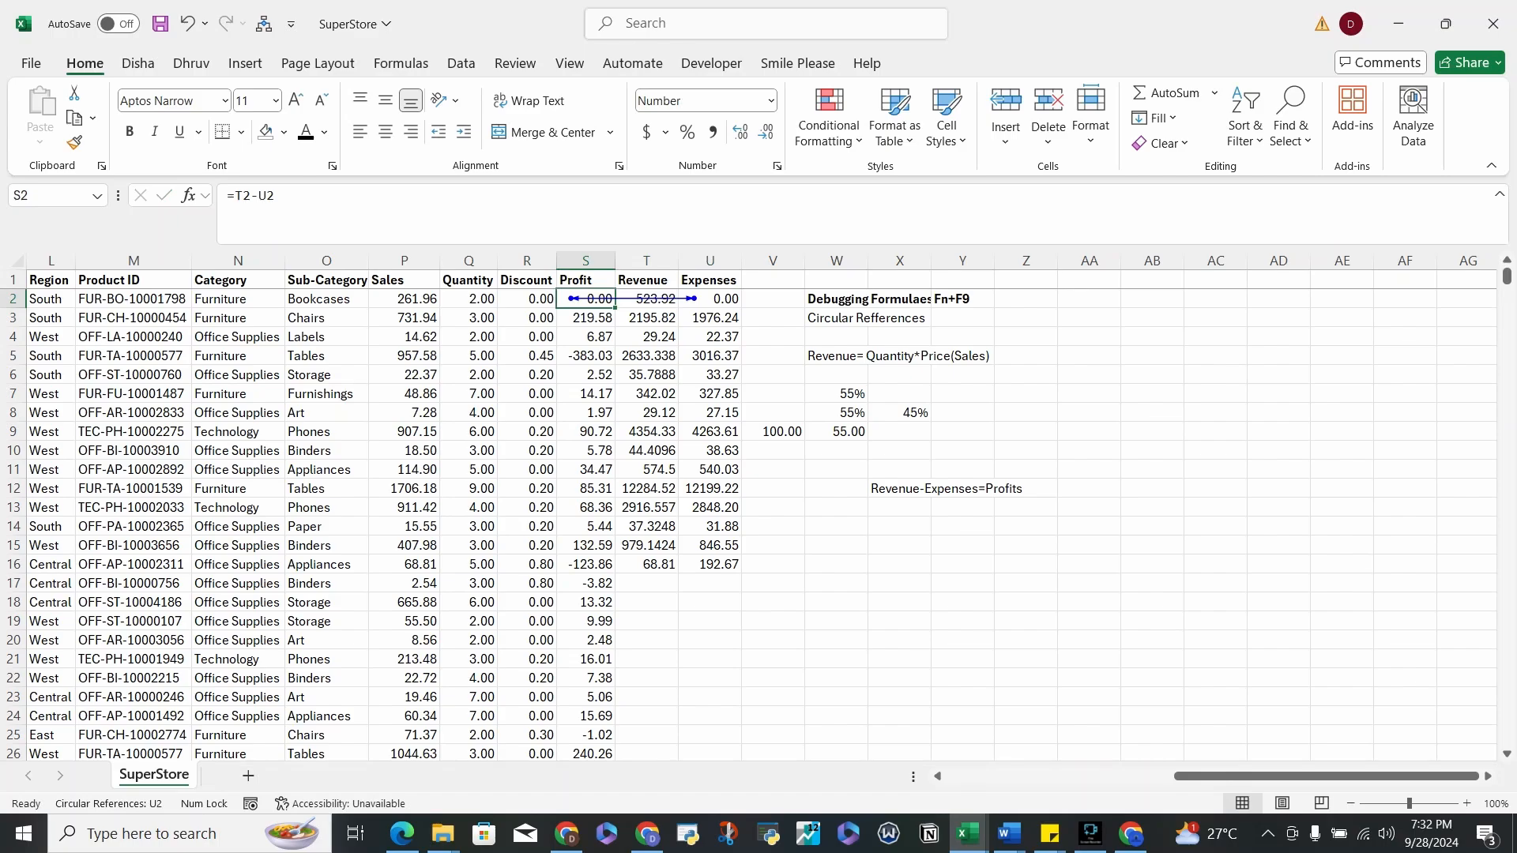
{"action": "key", "text": "Right"}
{"action": "key", "text": "Right"}
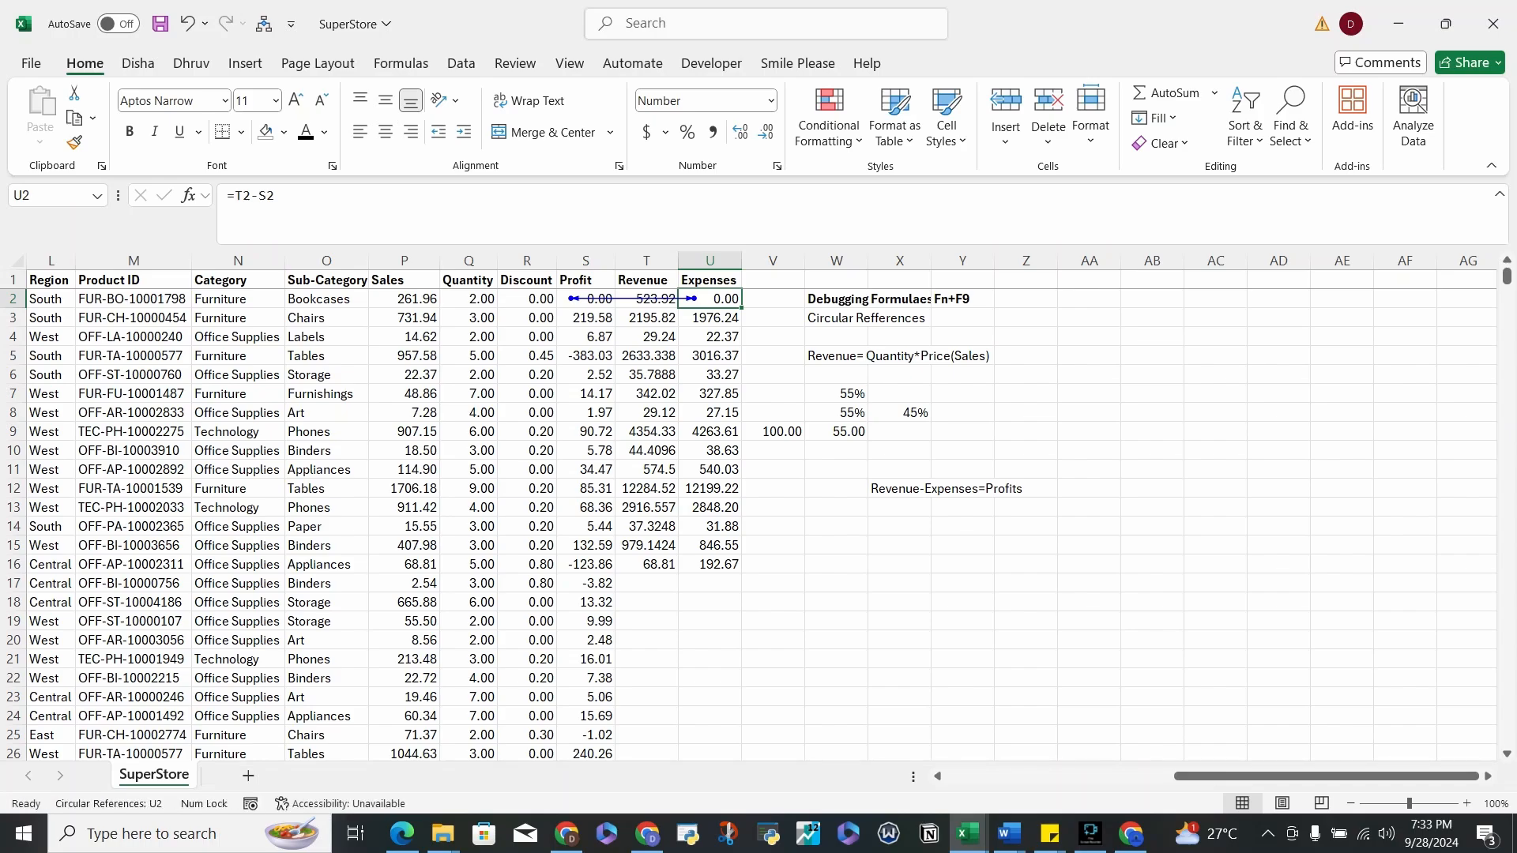
{"action": "left_click", "coordinate": [585, 299]}
{"action": "left_click", "coordinate": [709, 300]}
{"action": "left_click", "coordinate": [900, 489]}
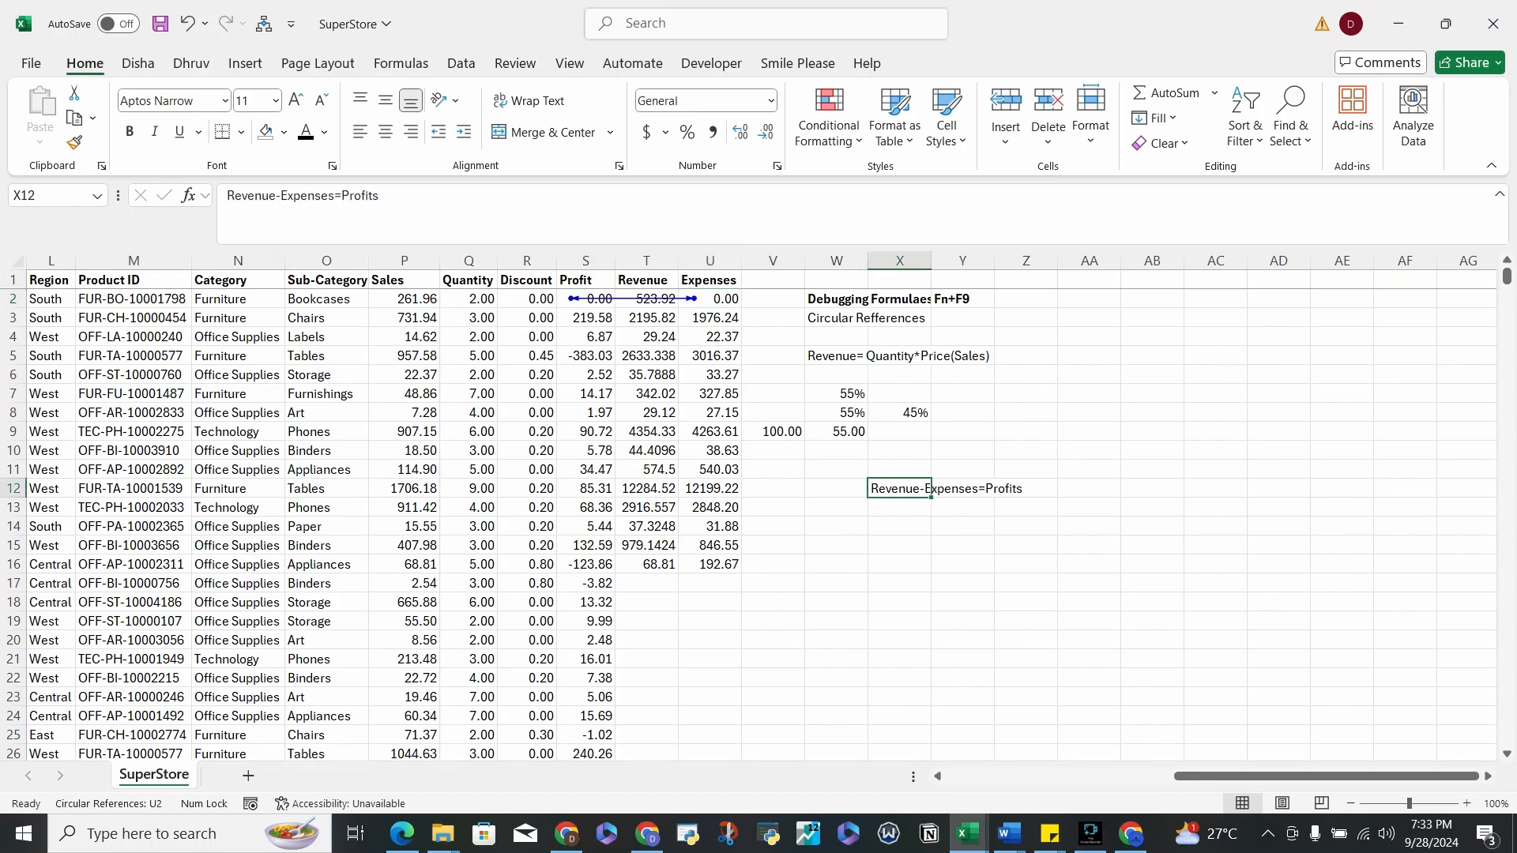
{"action": "left_click_drag", "start_coordinate": [381, 195], "coordinate": [327, 195]}
{"action": "key", "text": "Return"}
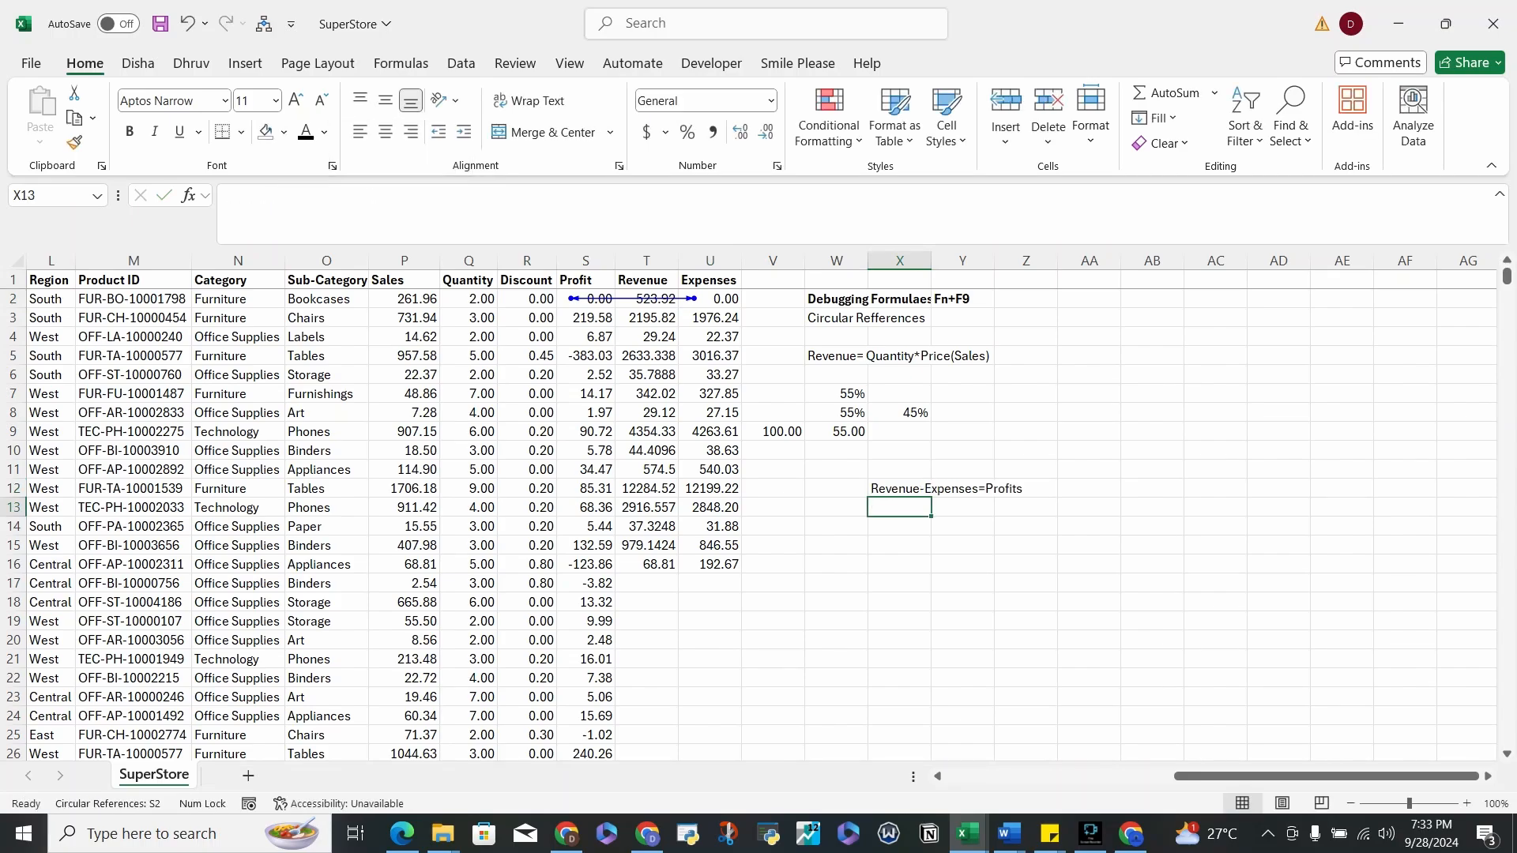
- Replace the Expenses formula in U2 with the constant 100
{"action": "left_click", "coordinate": [709, 300]}
{"action": "type", "text": "100"}
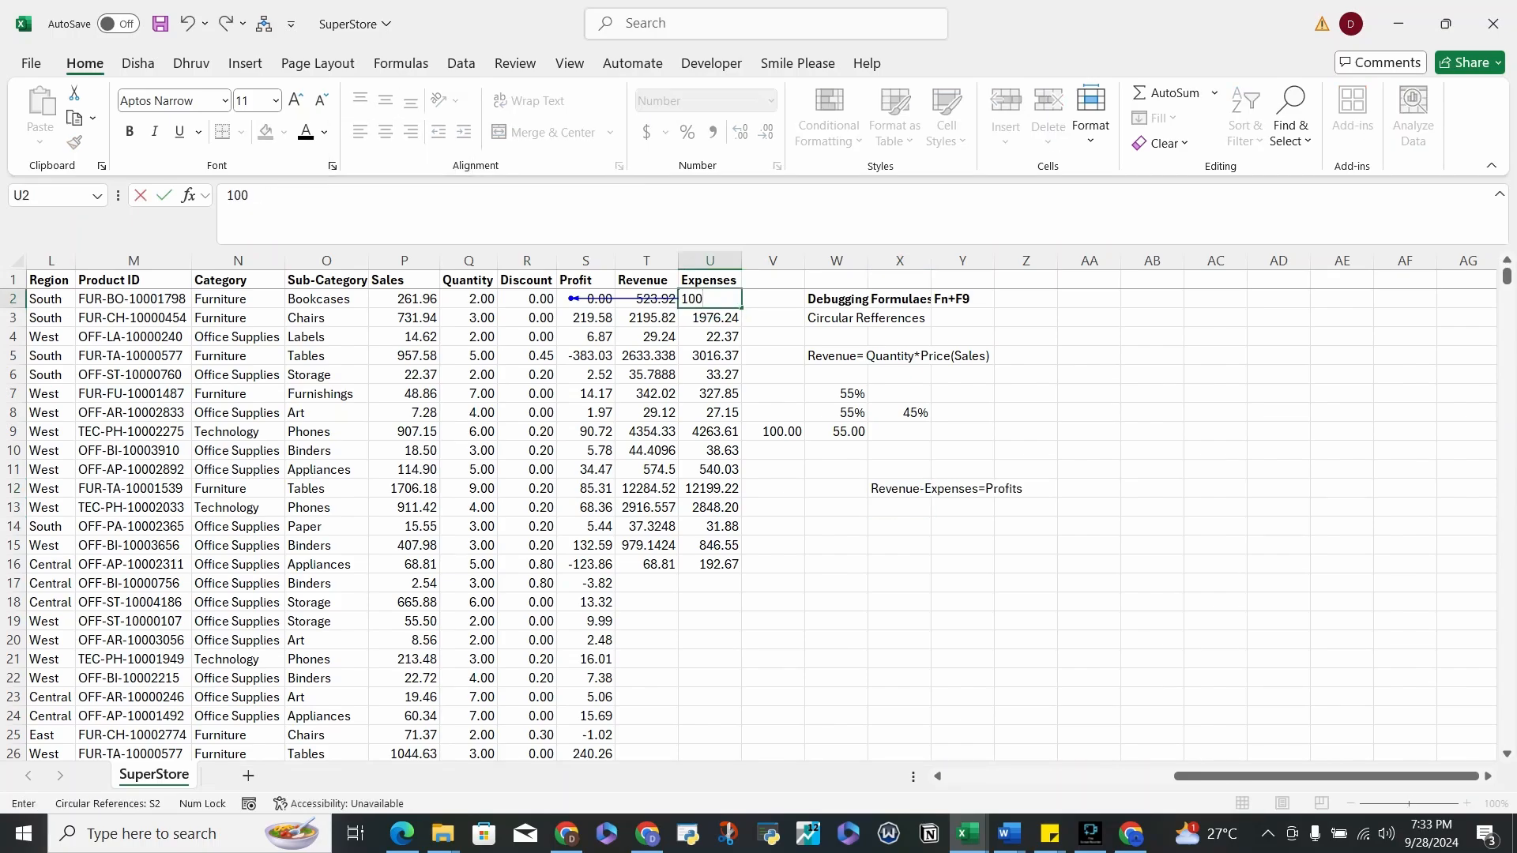
{"action": "key", "text": "Return"}
- Examine how the Profit formula in S2 uses the Revenue in T2 and the Expenses in U2, against the note in X12
{"action": "key", "text": "Up"}
{"action": "key", "text": "Left"}
{"action": "key", "text": "Left"}
{"action": "key", "text": "Right"}
{"action": "key", "text": "Right"}
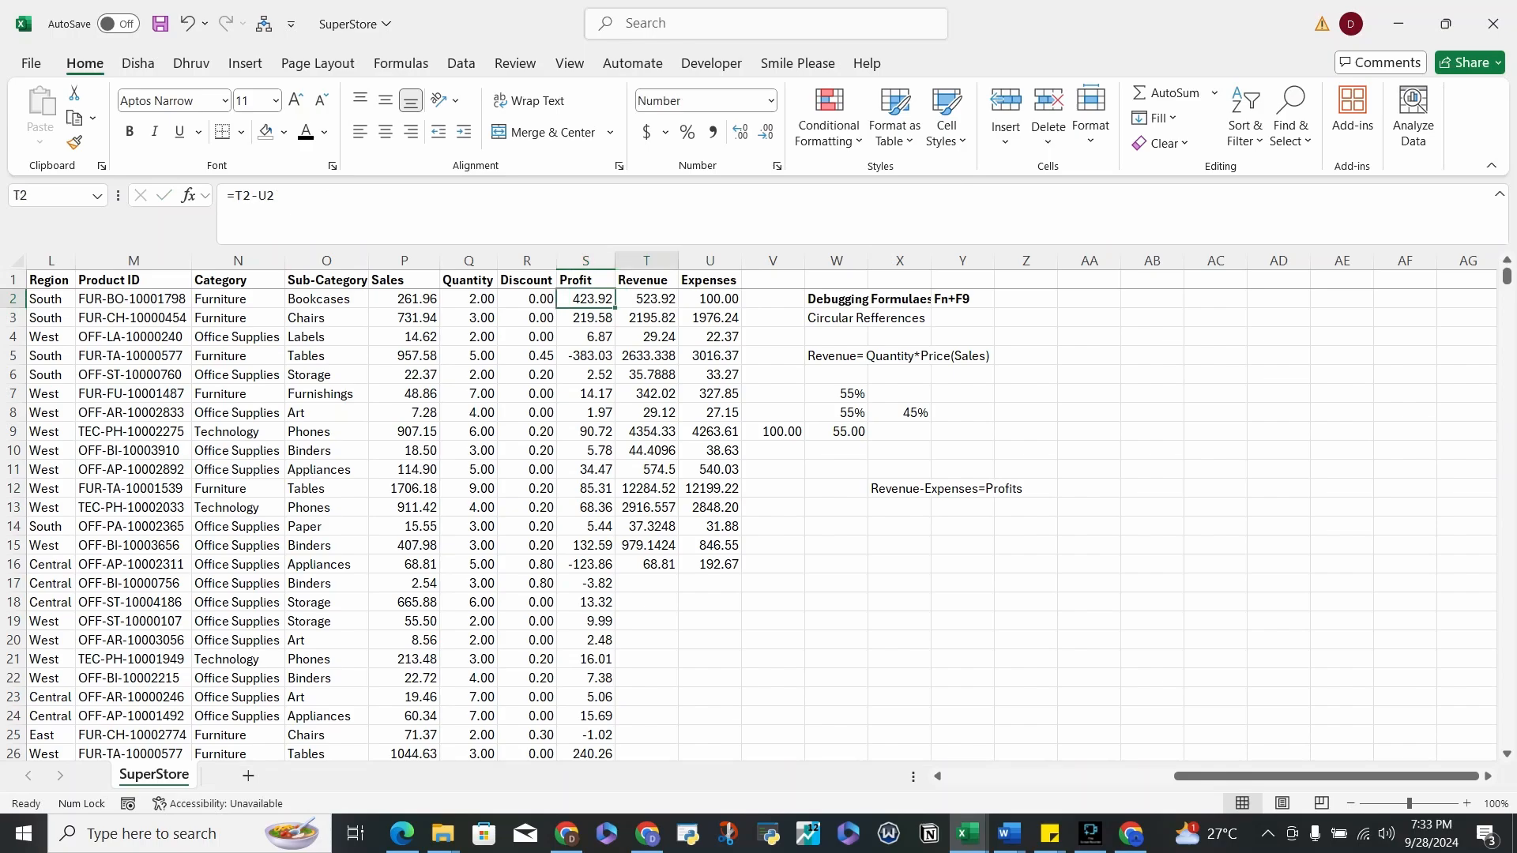
{"action": "key", "text": "Down"}
{"action": "key", "text": "Up"}
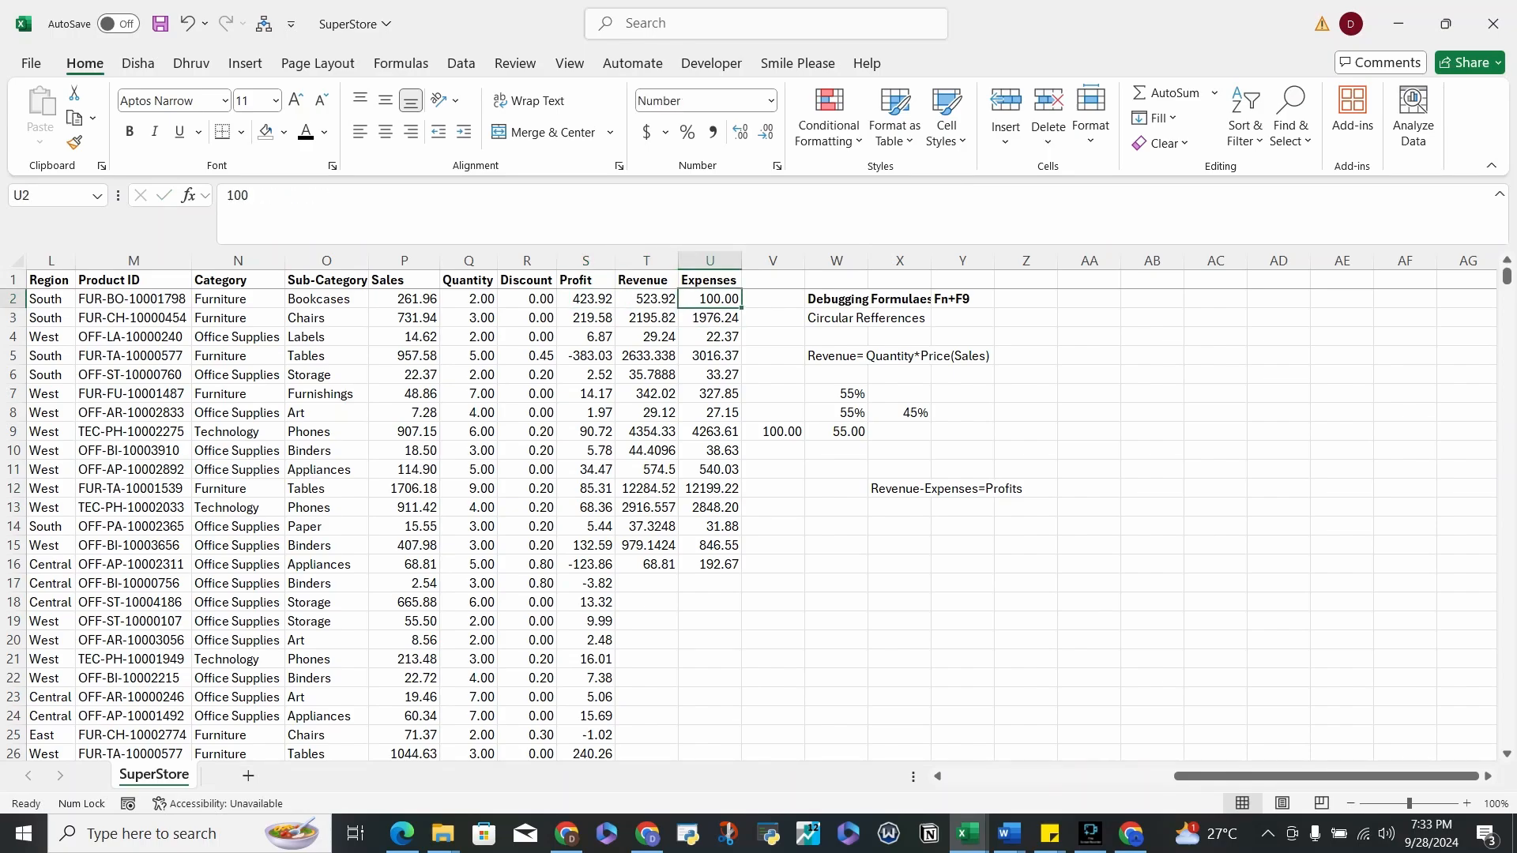
{"action": "key", "text": "Left"}
{"action": "key", "text": "Left"}
{"action": "key", "text": "Right"}
{"action": "key", "text": "Right"}
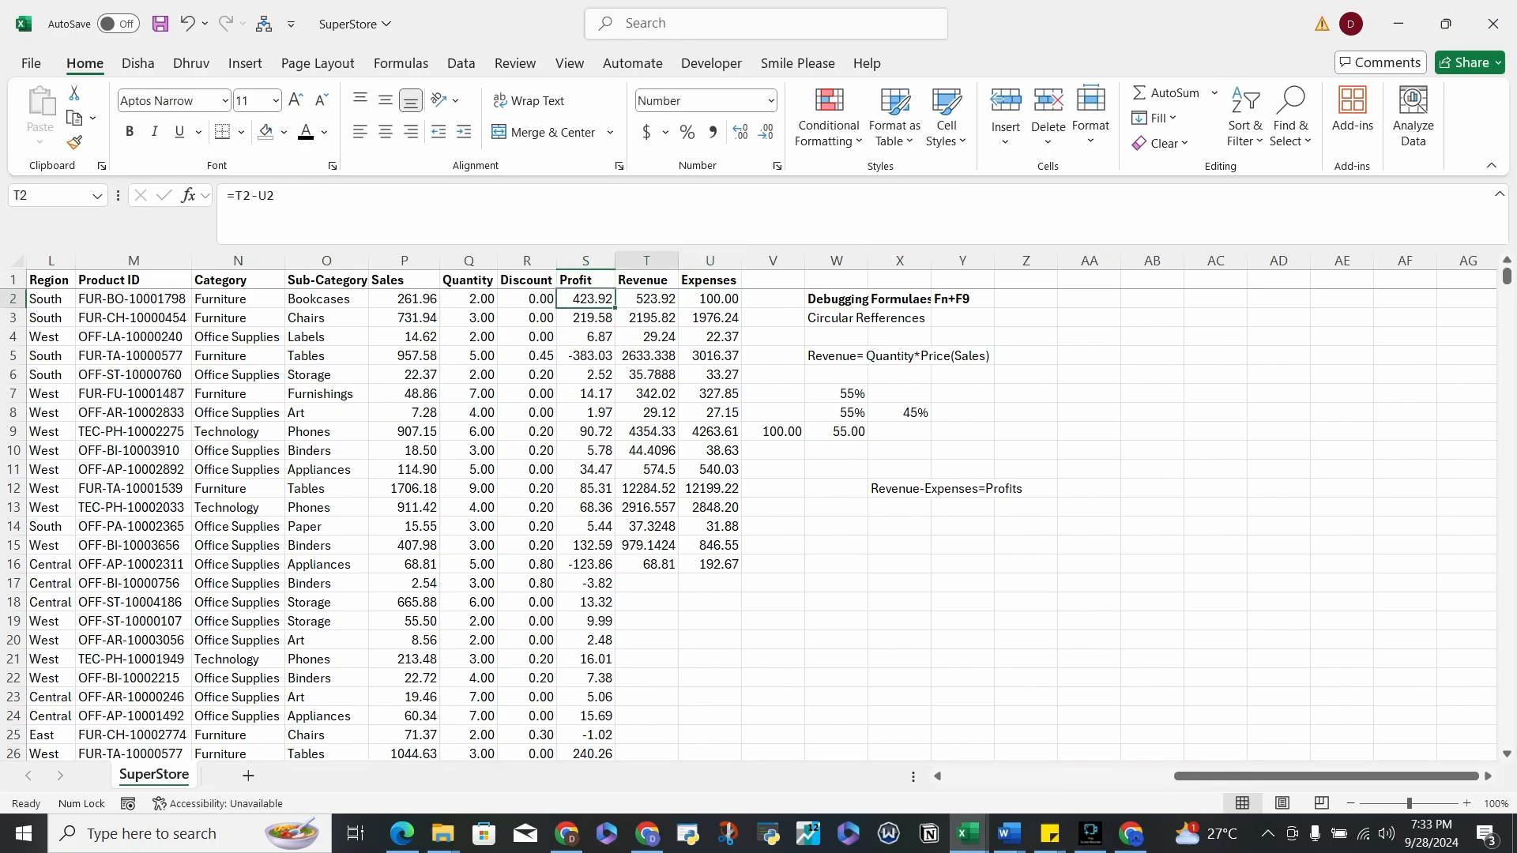
{"action": "key", "text": "Left"}
{"action": "key", "text": "Left"}
{"action": "key", "text": "Right"}
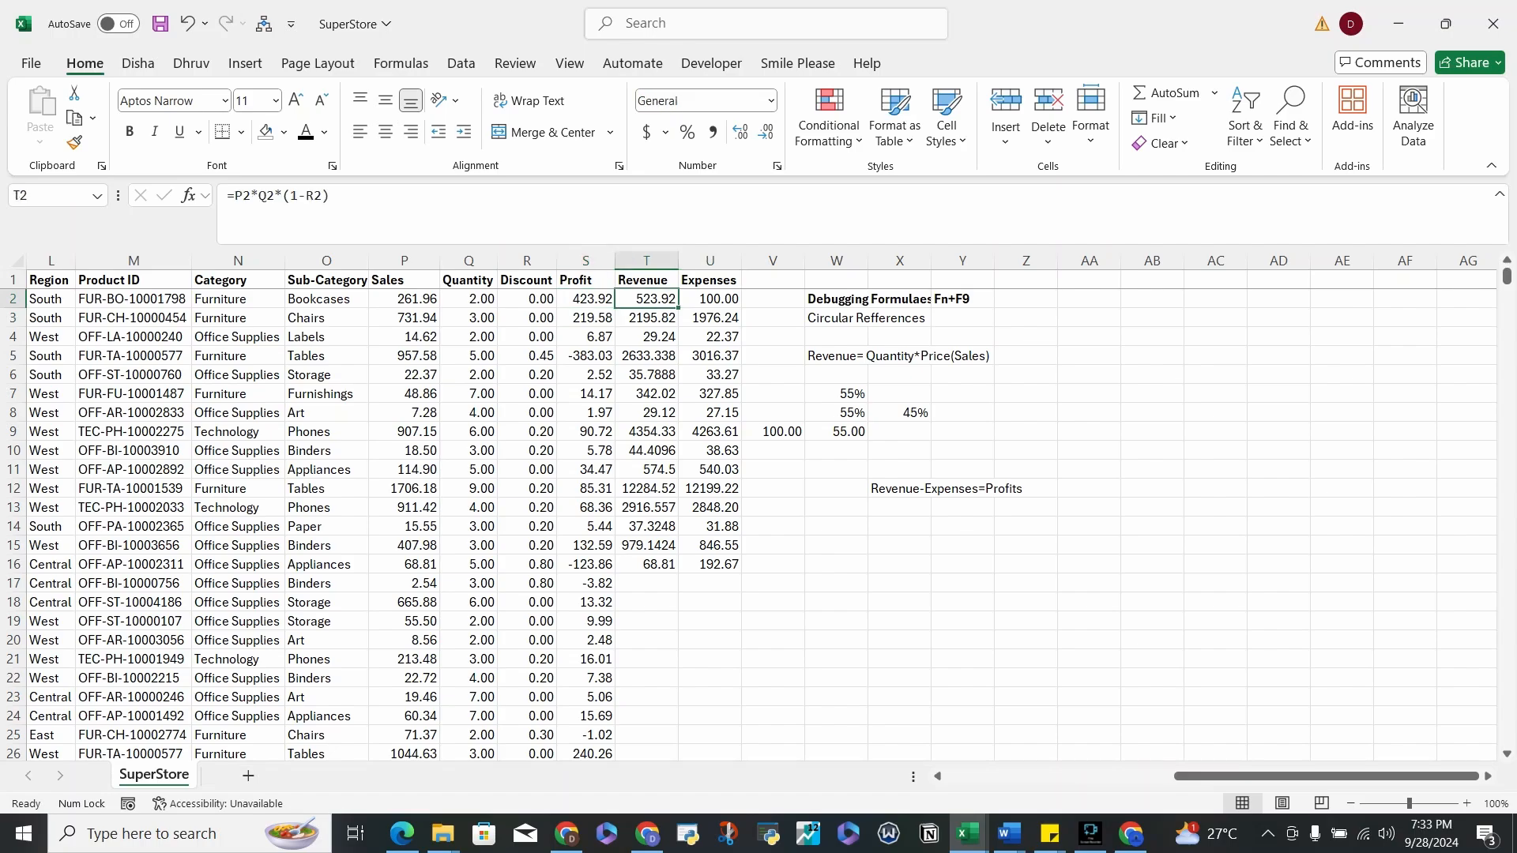
{"action": "key", "text": "Left"}
{"action": "key", "text": "Right"}
{"action": "key", "text": "Right"}
{"action": "key", "text": "Right"}
{"action": "key", "text": "Left"}
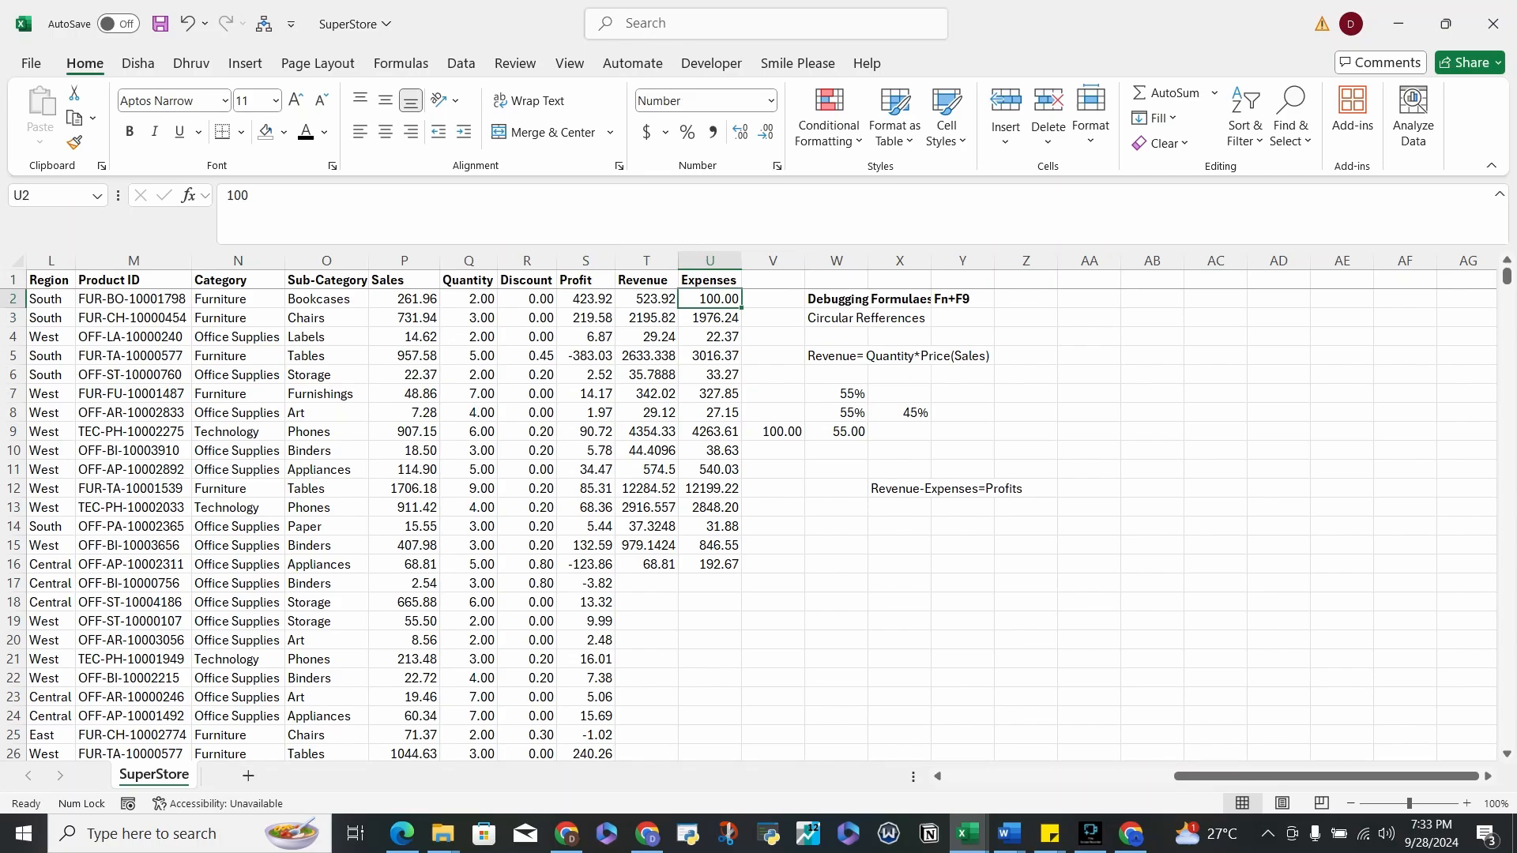
{"action": "left_click", "coordinate": [899, 489]}
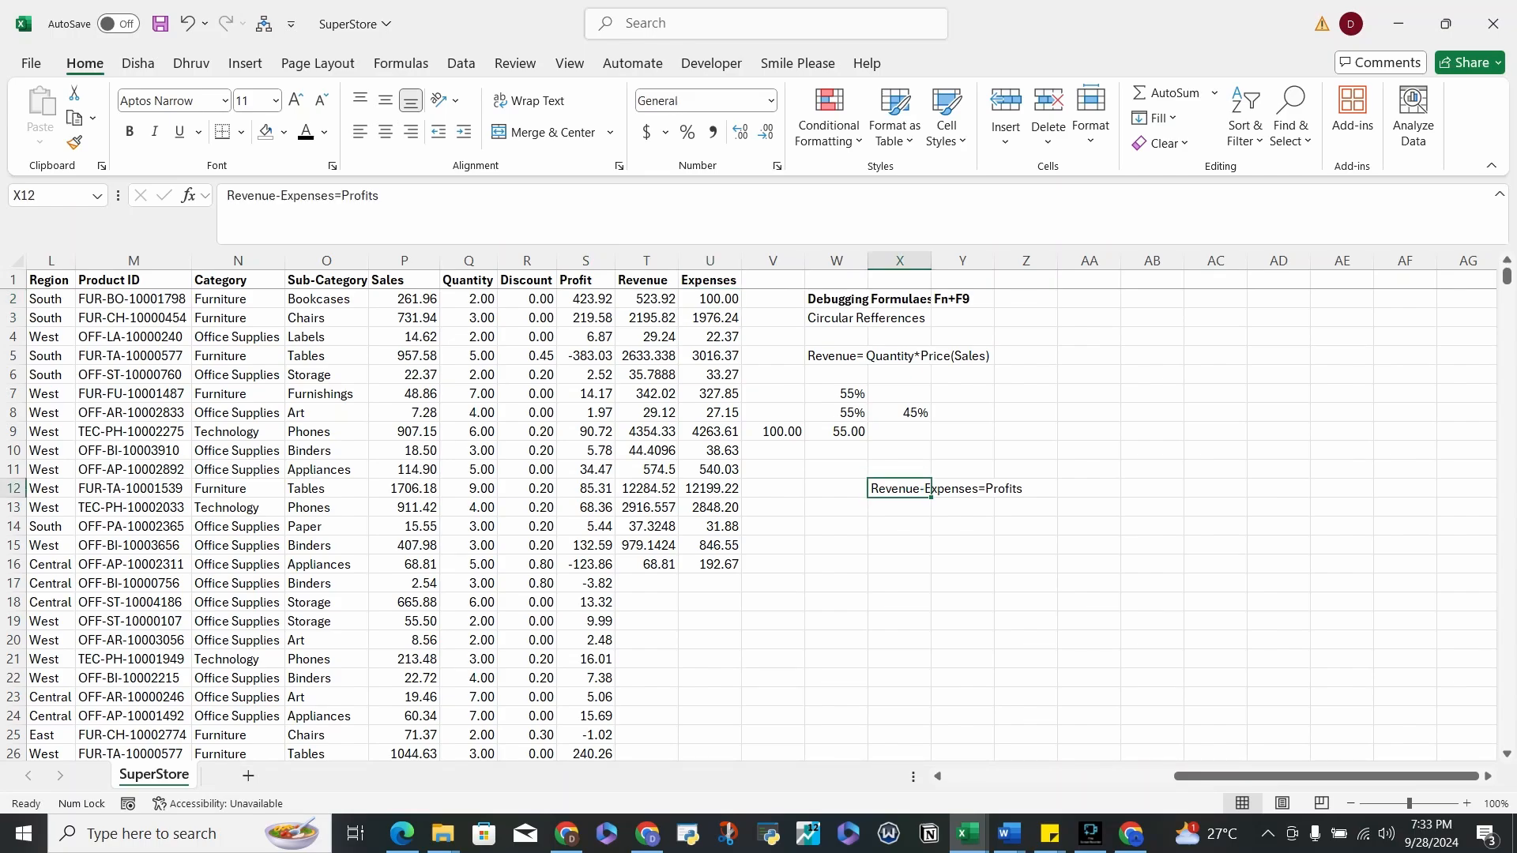
- Undo the constant entered in U2 to bring back =T2-S2, and dismiss the circular reference warning
{"action": "left_click", "coordinate": [586, 300]}
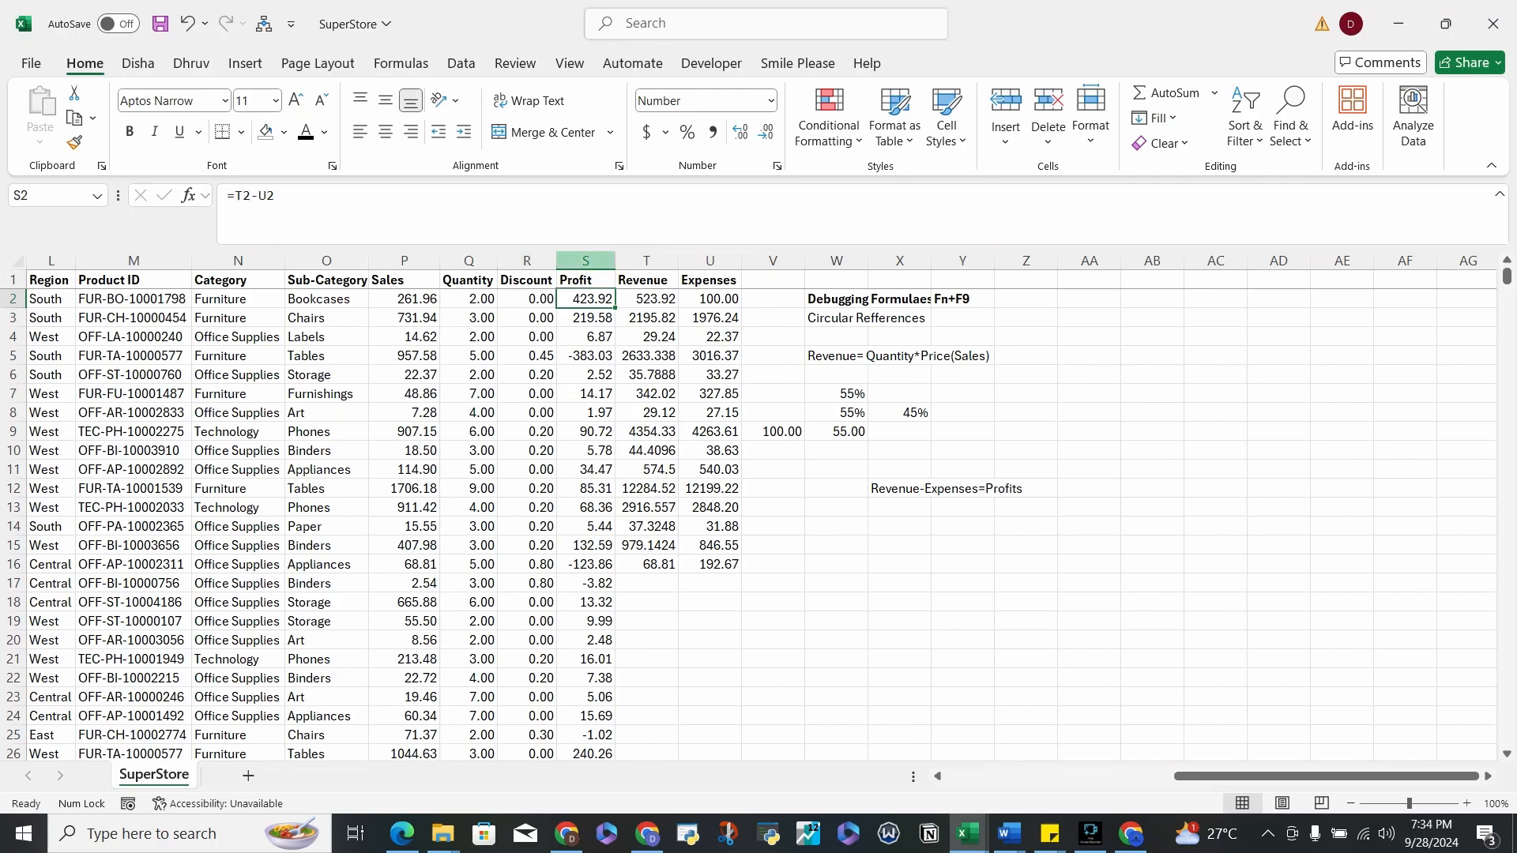
{"action": "key", "text": "ctrl+z"}
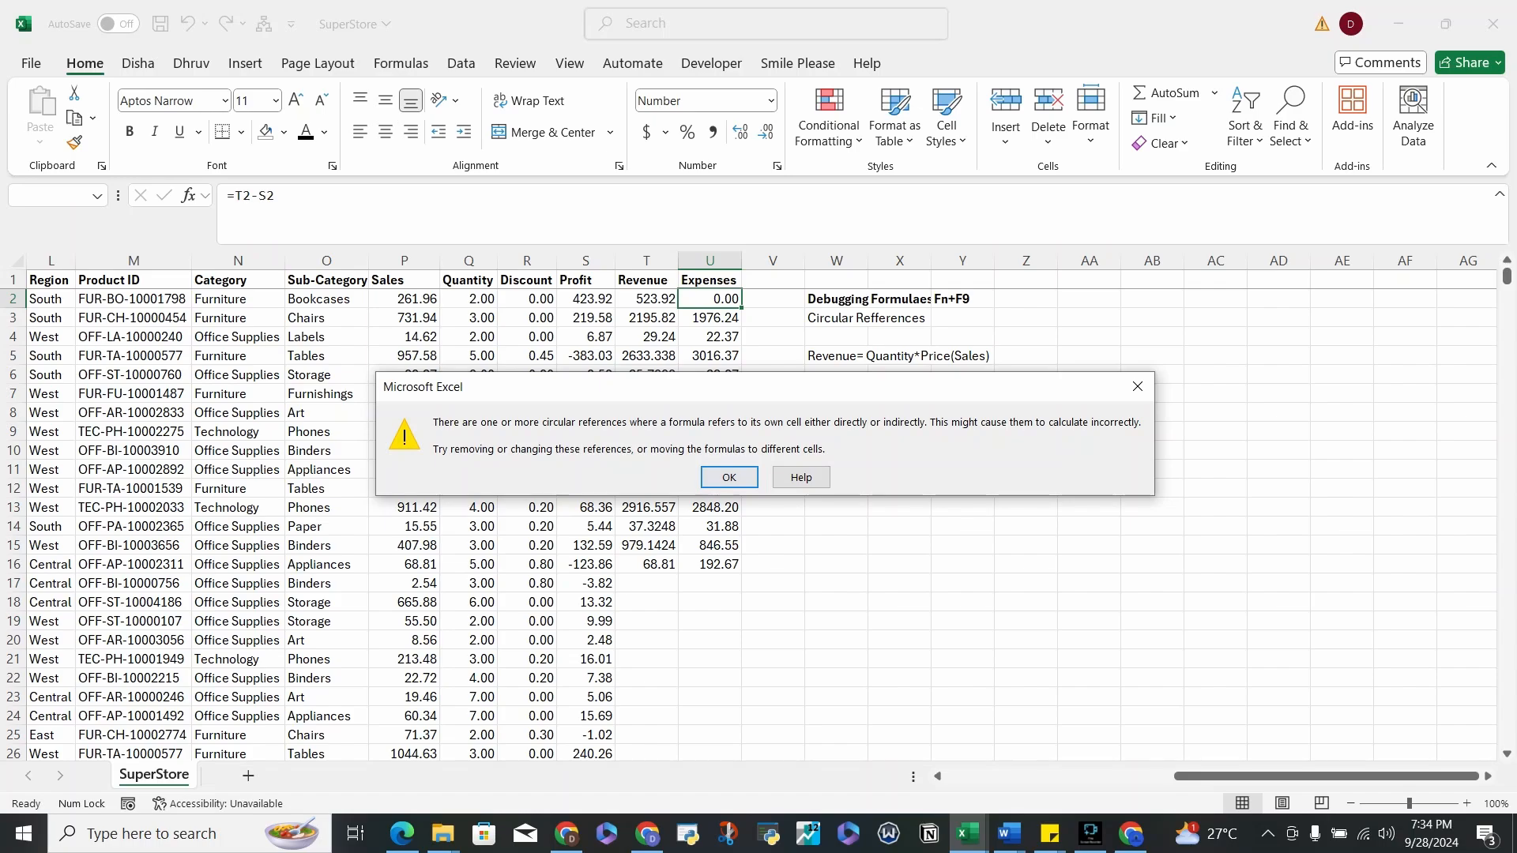
{"action": "key", "text": "Return"}
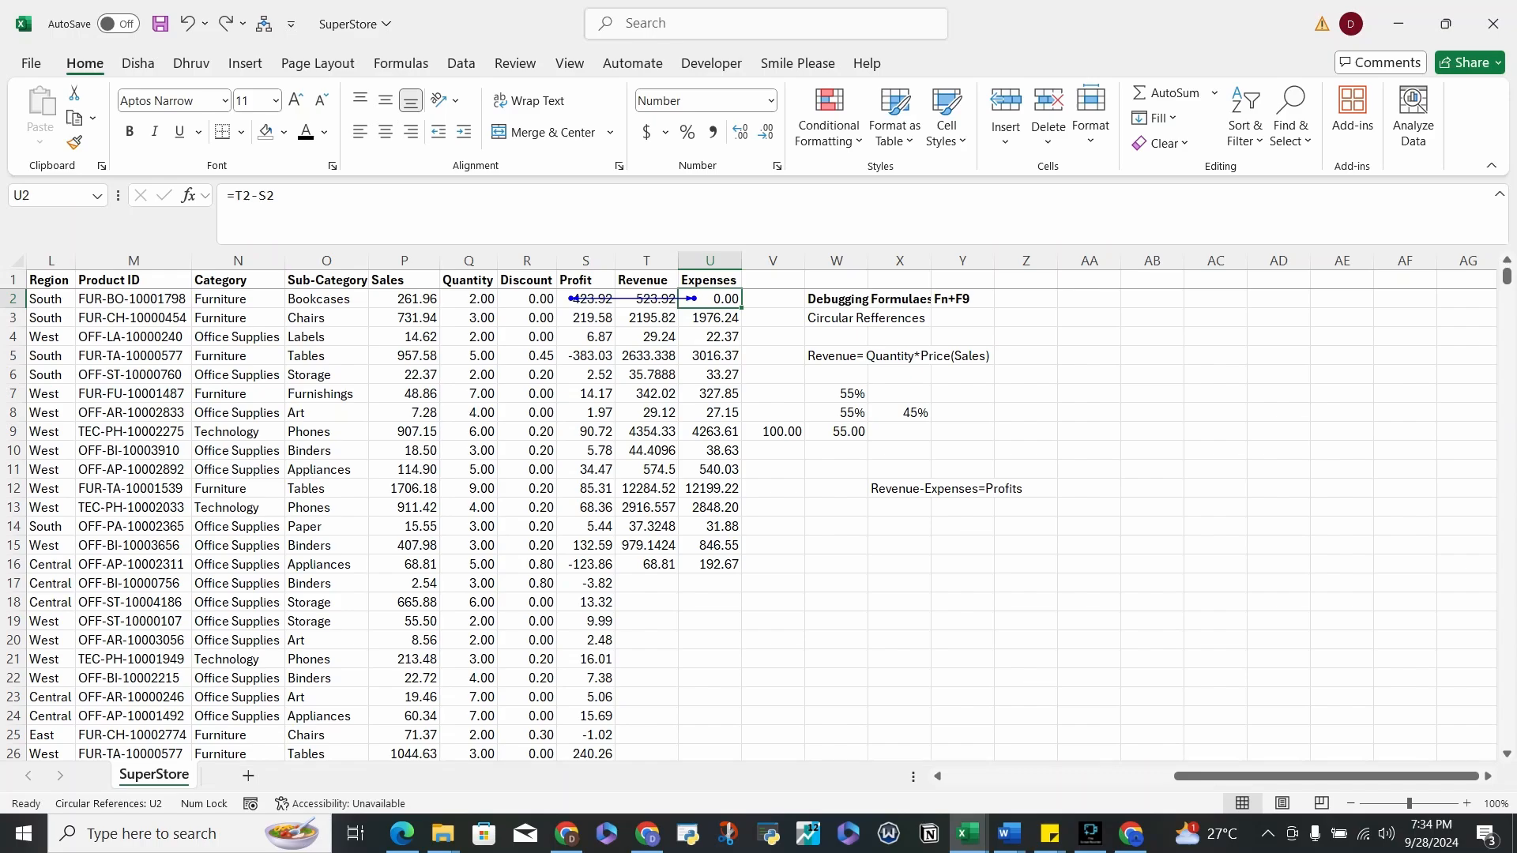
- Examine the mutual references between the Profit formula in S2 and the Expenses formula in U2, including the Revenue formula in T2
{"action": "left_click", "coordinate": [585, 299]}
{"action": "left_click", "coordinate": [709, 299]}
{"action": "left_click", "coordinate": [585, 280]}
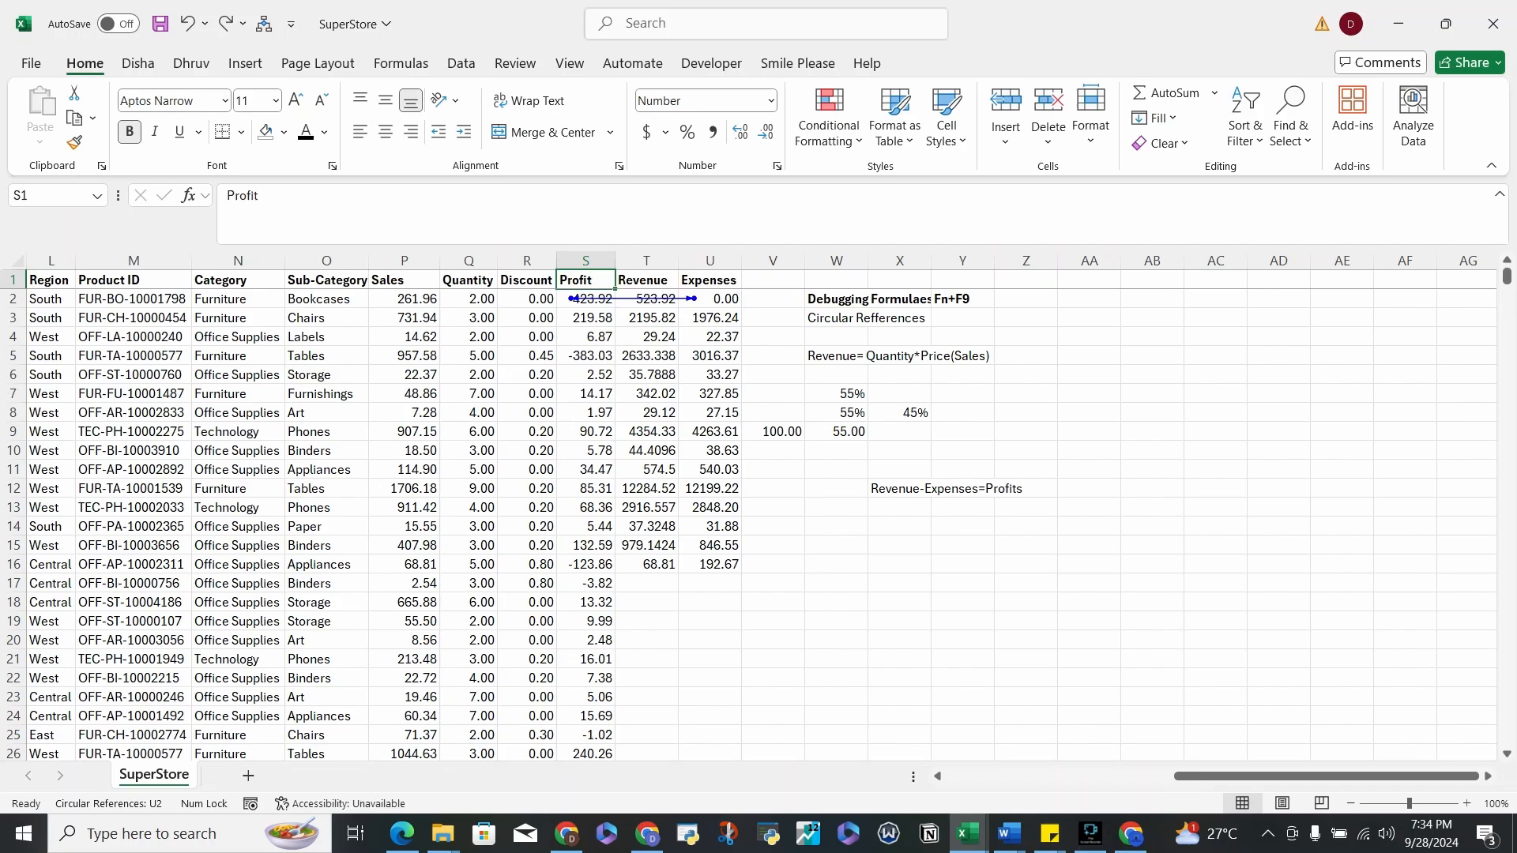
{"action": "left_click", "coordinate": [586, 299]}
{"action": "left_click", "coordinate": [586, 261]}
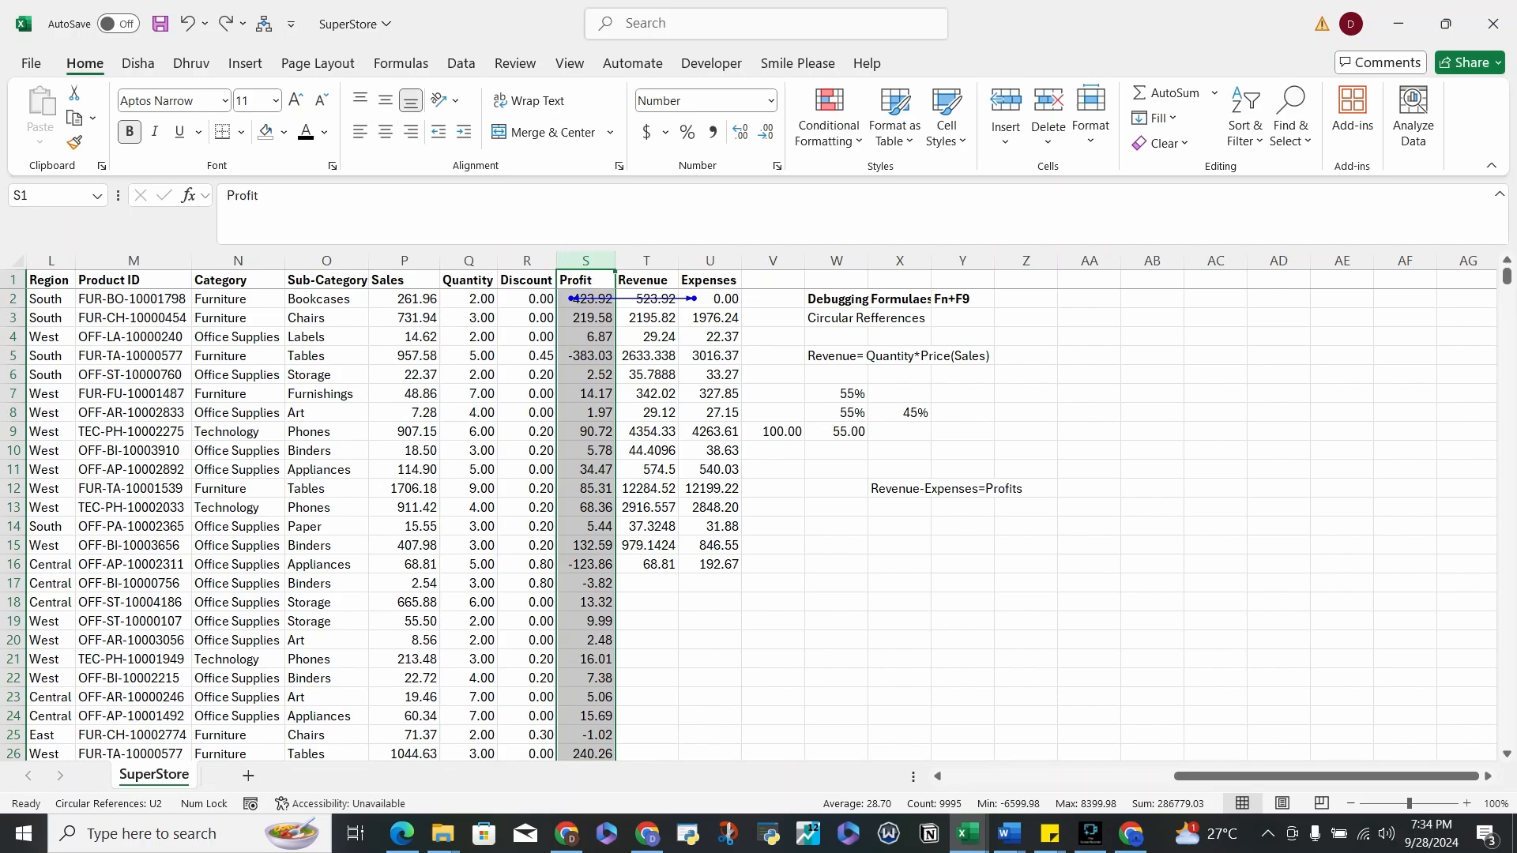
{"action": "left_click", "coordinate": [710, 299]}
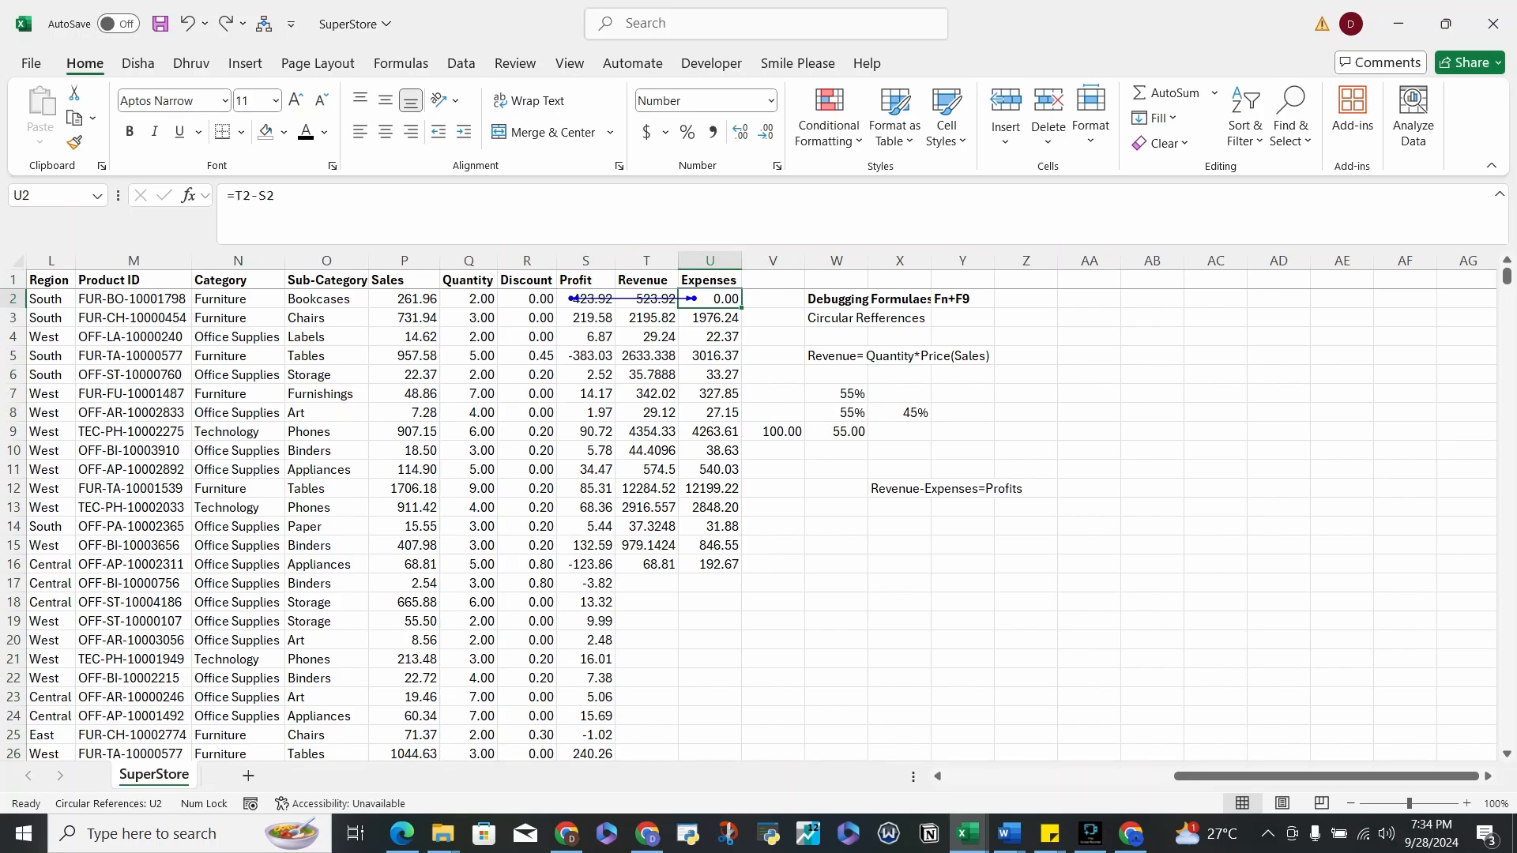
{"action": "key", "text": "Left"}
{"action": "key", "text": "Left"}
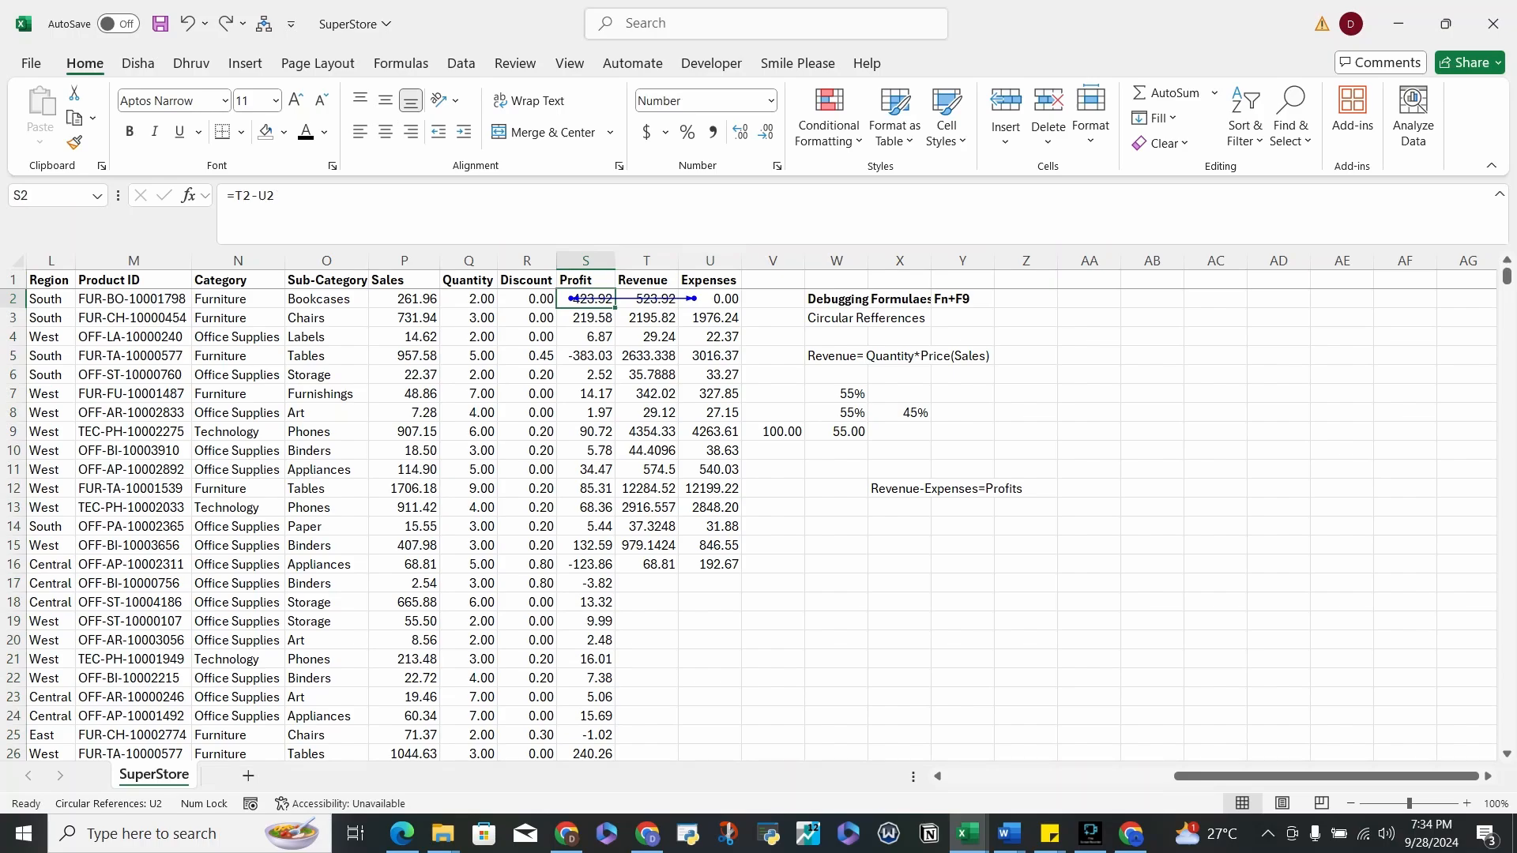
{"action": "key", "text": "Right"}
{"action": "key", "text": "Left"}
{"action": "key", "text": "Left"}
{"action": "key", "text": "Right"}
{"action": "key", "text": "Right"}
{"action": "key", "text": "Right"}
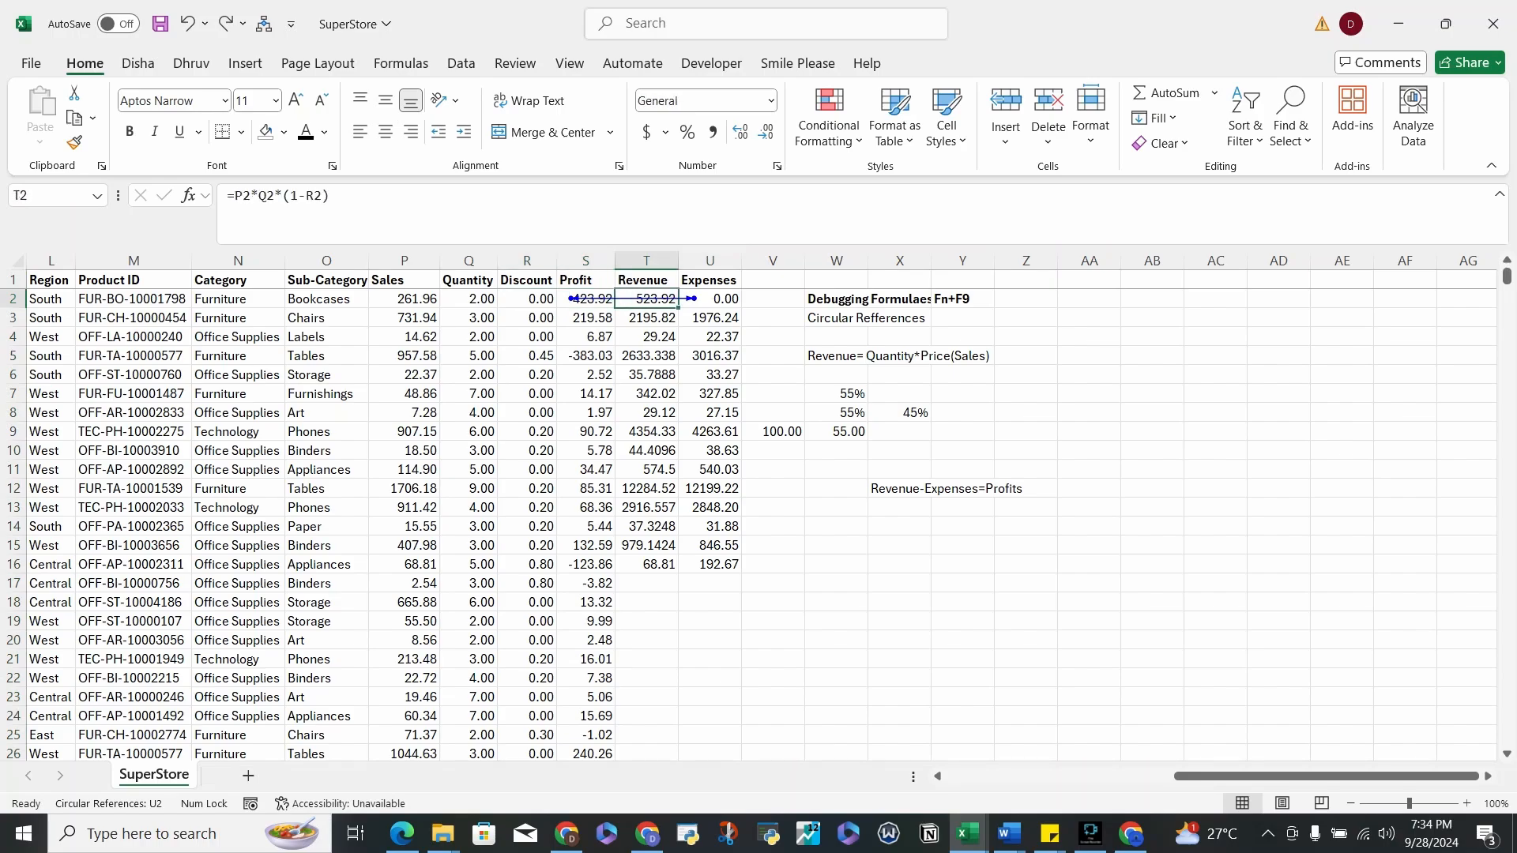
{"action": "key", "text": "Left"}
{"action": "key", "text": "Left"}
{"action": "key", "text": "Left"}
{"action": "key", "text": "Right"}
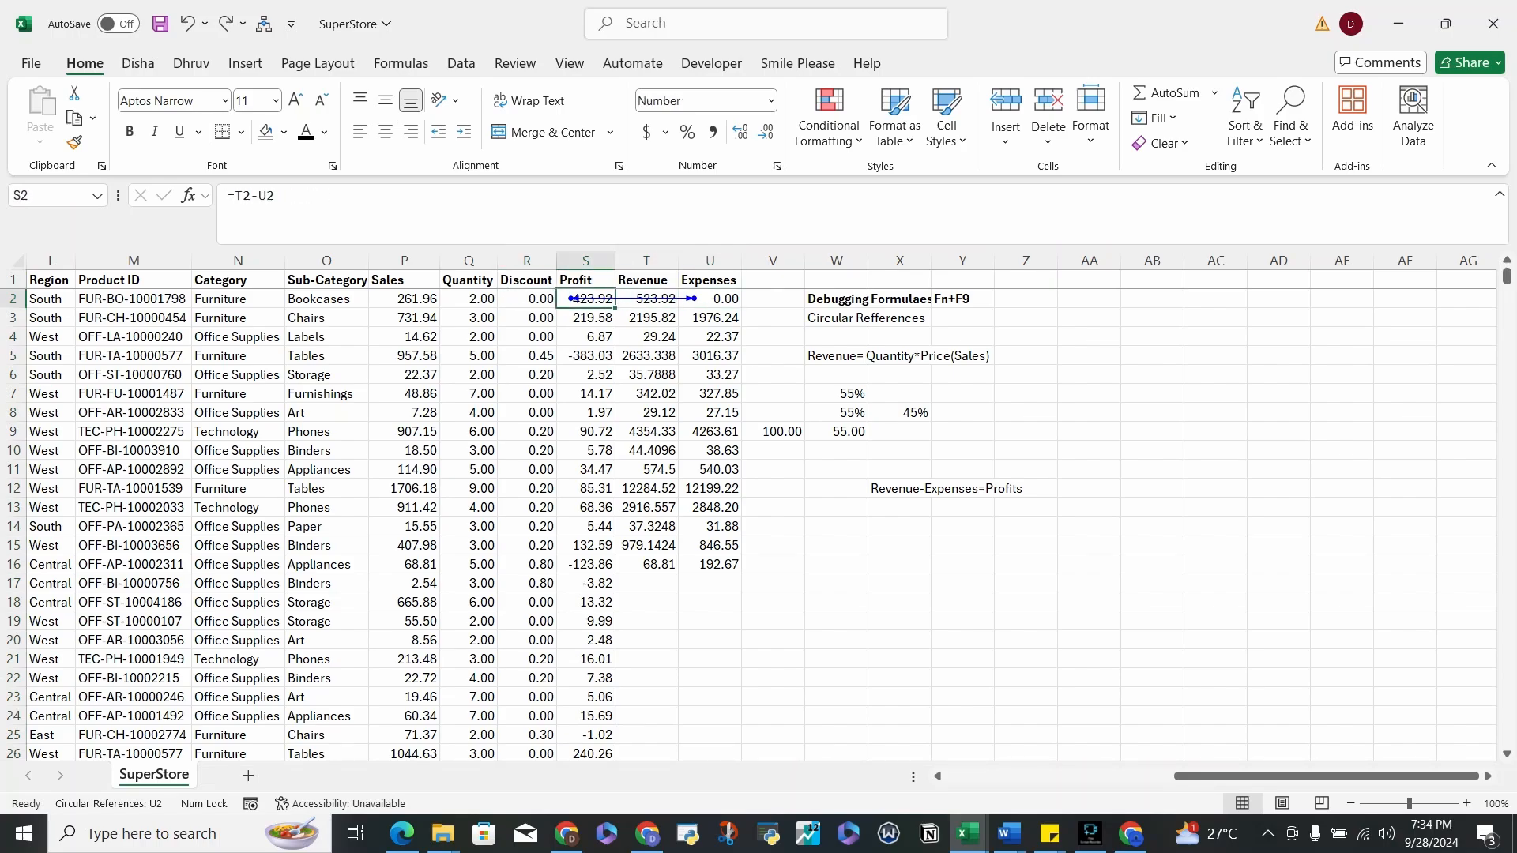
- Undo the circular reference edits until S2 holds its original Profit value, and check the Profit column for plain values
{"action": "key", "text": "ctrl+z"}
{"action": "key", "text": "ctrl+z"}
{"action": "key", "text": "ctrl+z"}
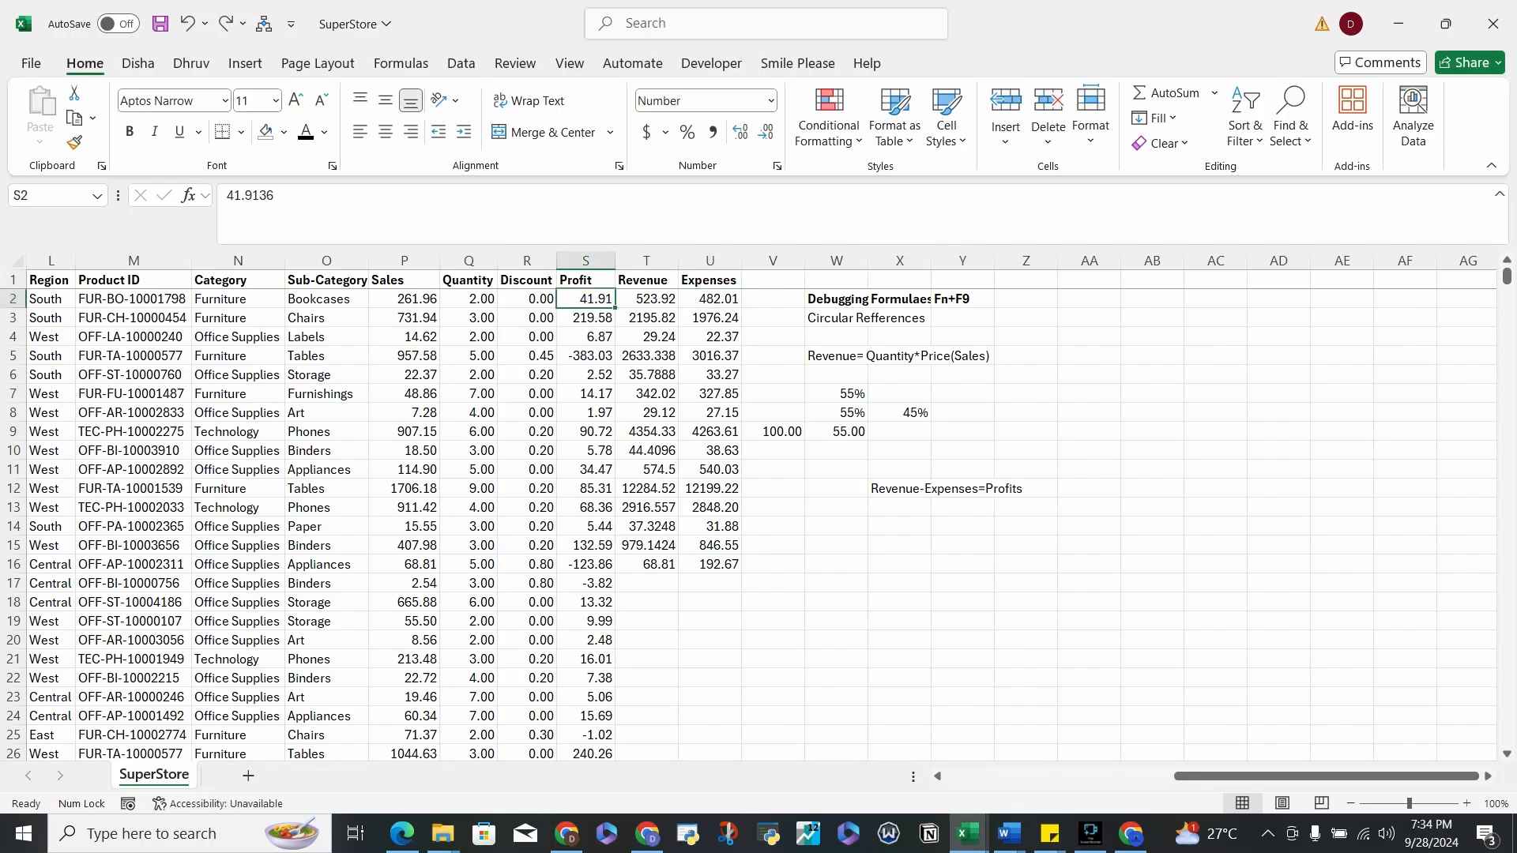
{"action": "key", "text": "Down"}
{"action": "key", "text": "Down"}
{"action": "key", "text": "Up"}
{"action": "key", "text": "Up"}
{"action": "left_click", "coordinate": [586, 546]}
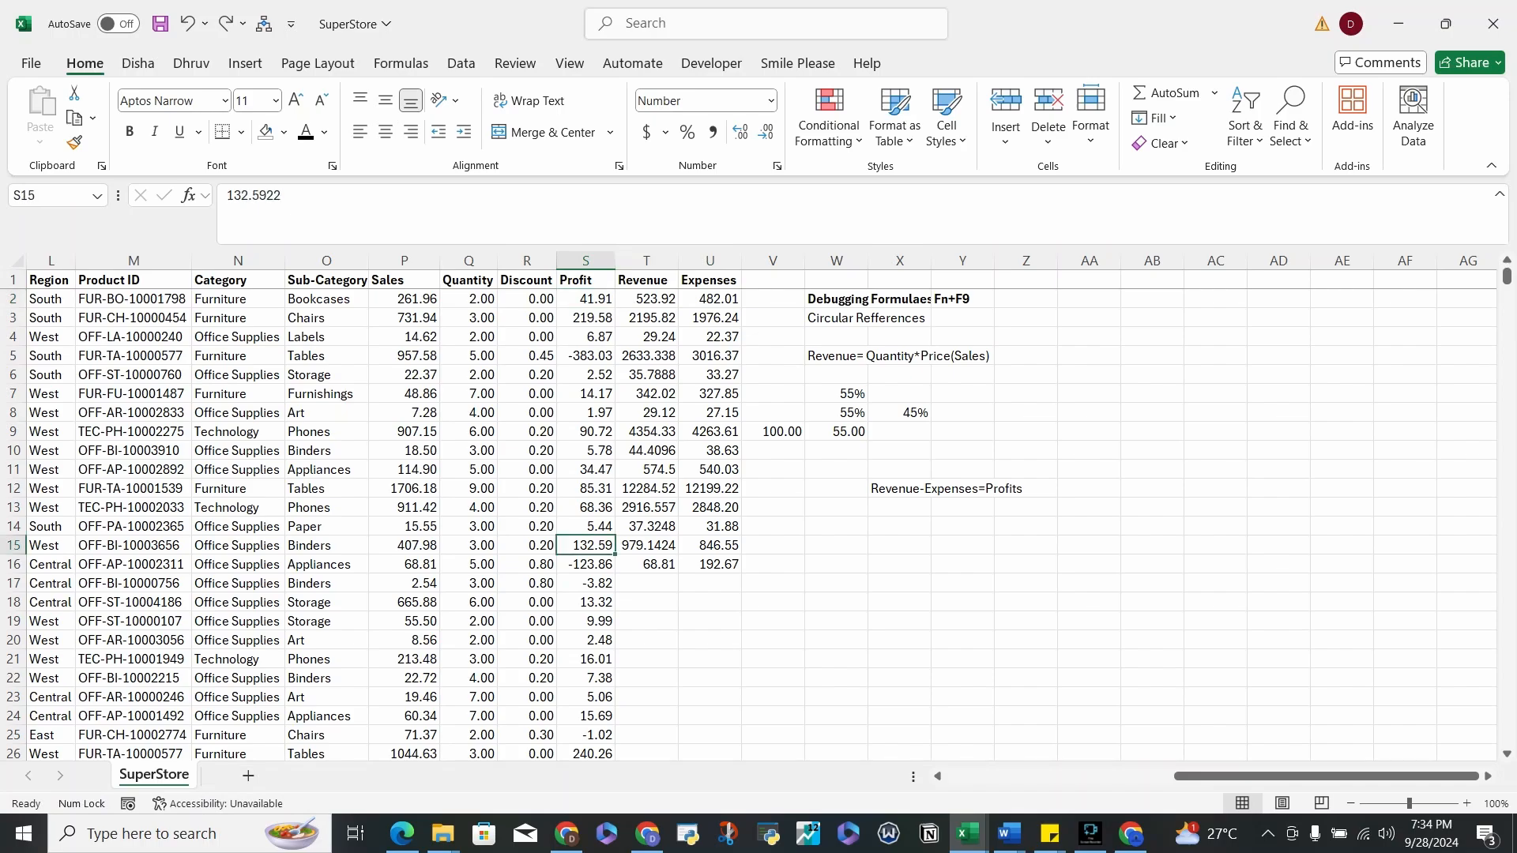
- Fill the Revenue and Expenses formulas from T16:U16 down the remaining data rows and check the copied formulas
{"action": "left_click_drag", "start_coordinate": [647, 564], "coordinate": [710, 565]}
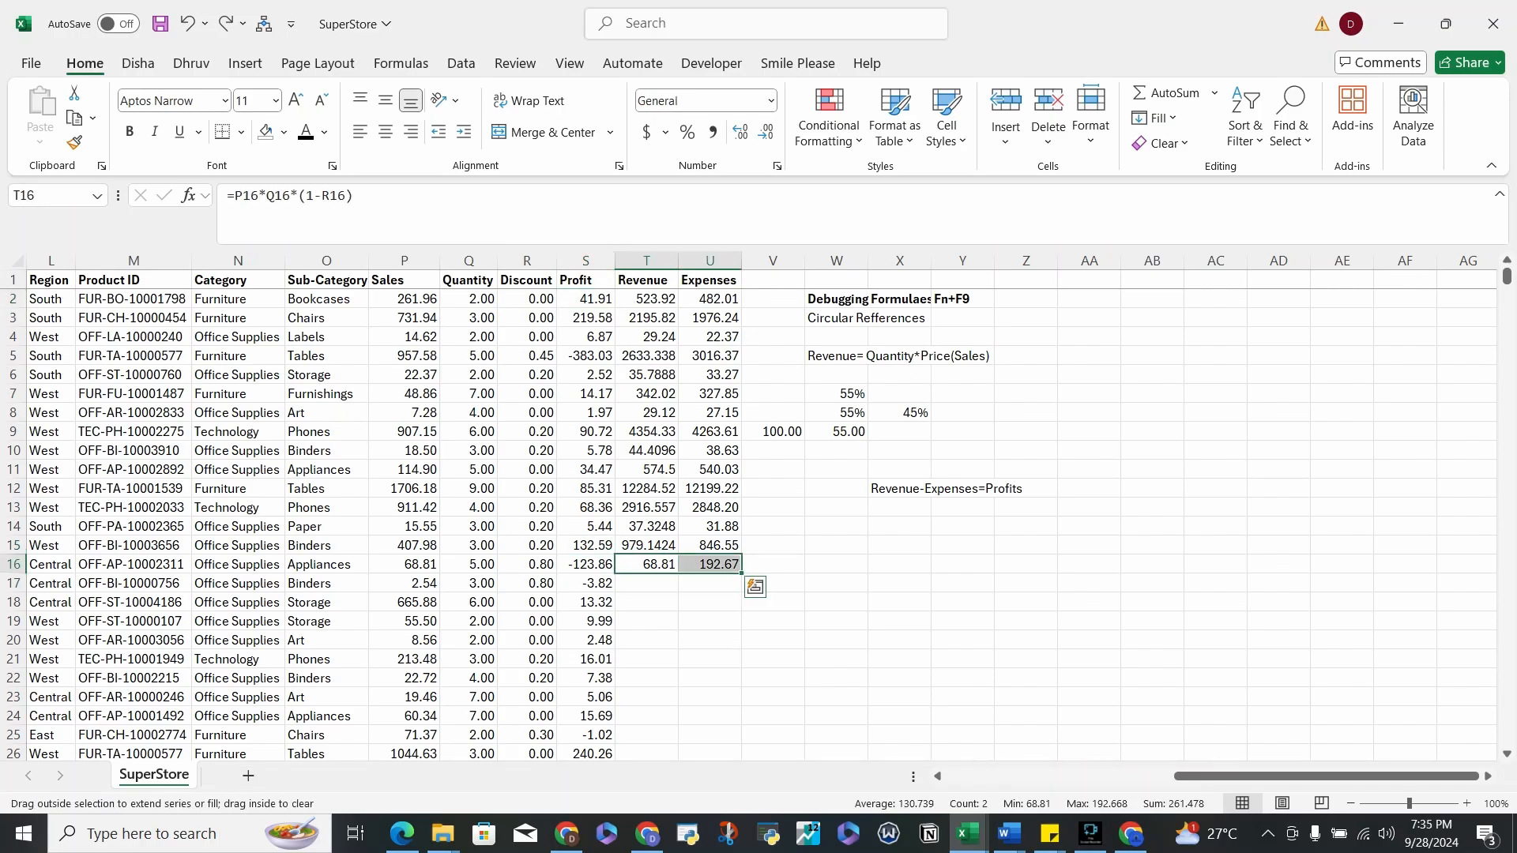
{"action": "double_click", "coordinate": [742, 574]}
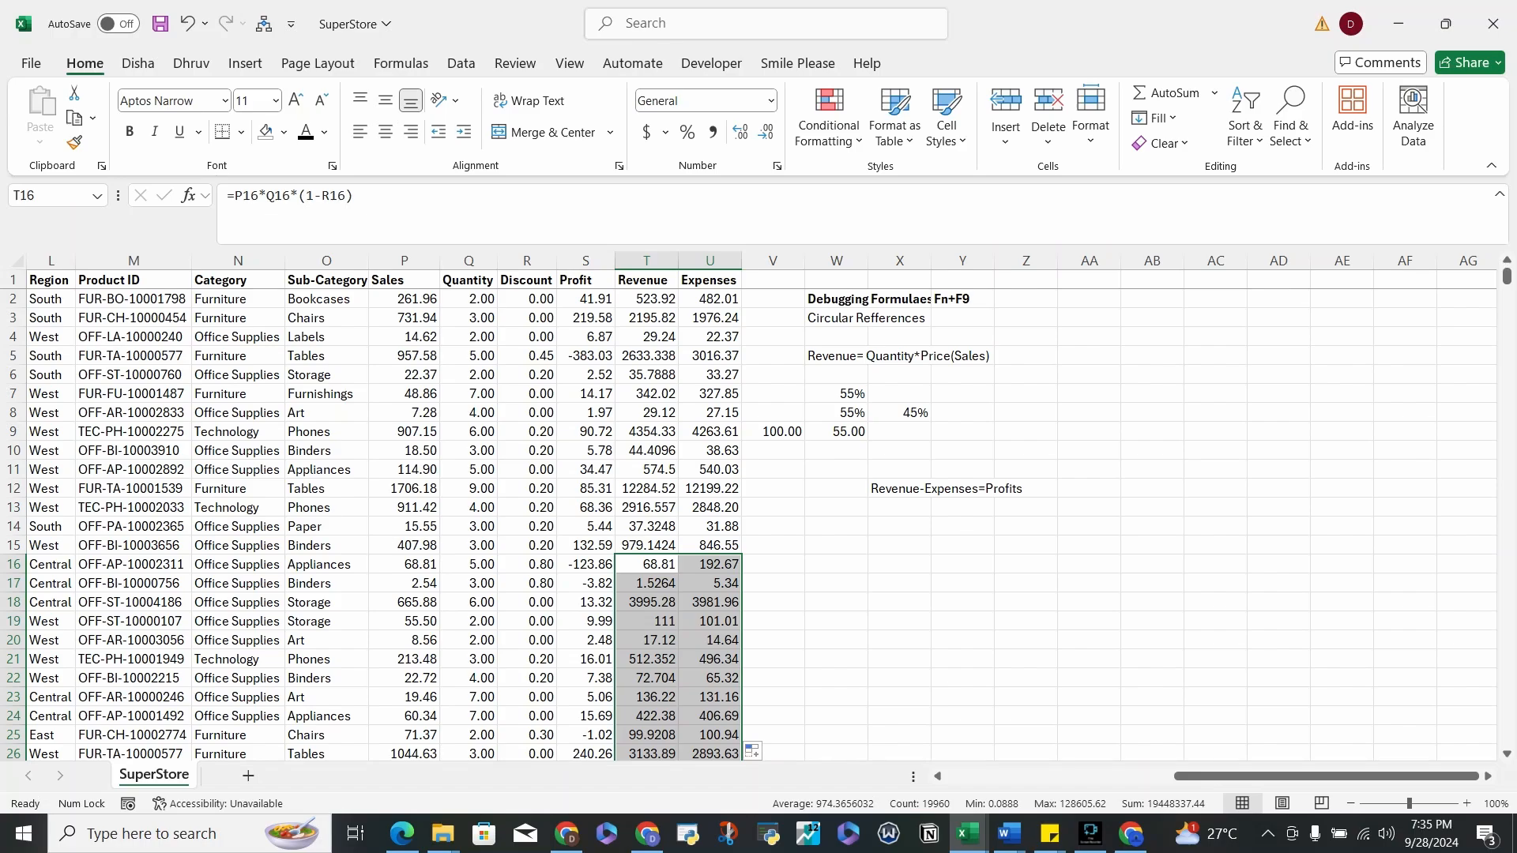
{"action": "left_click", "coordinate": [646, 622]}
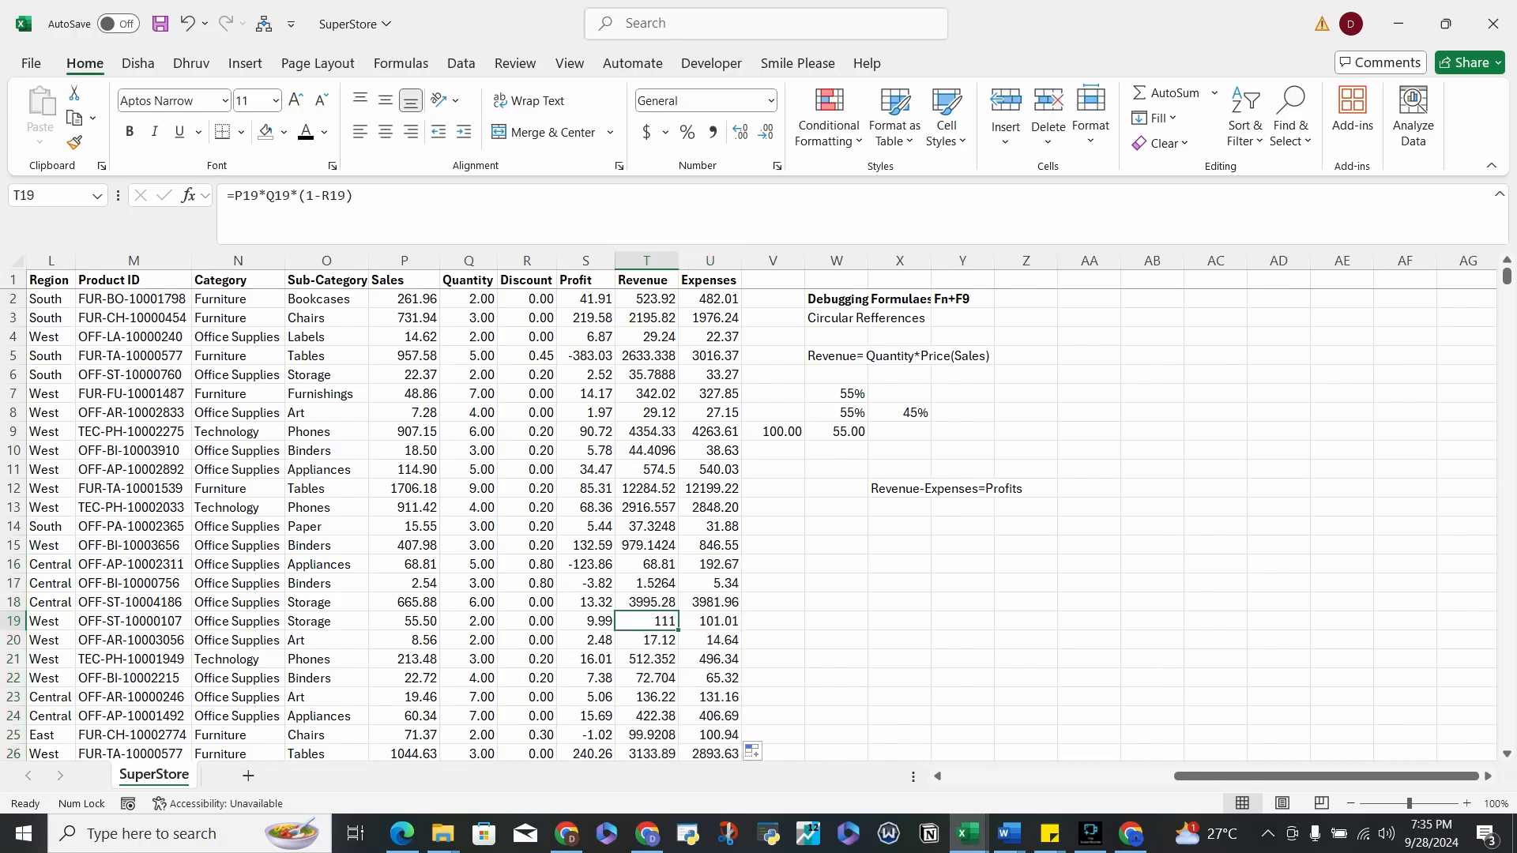
{"action": "left_click", "coordinate": [709, 564]}
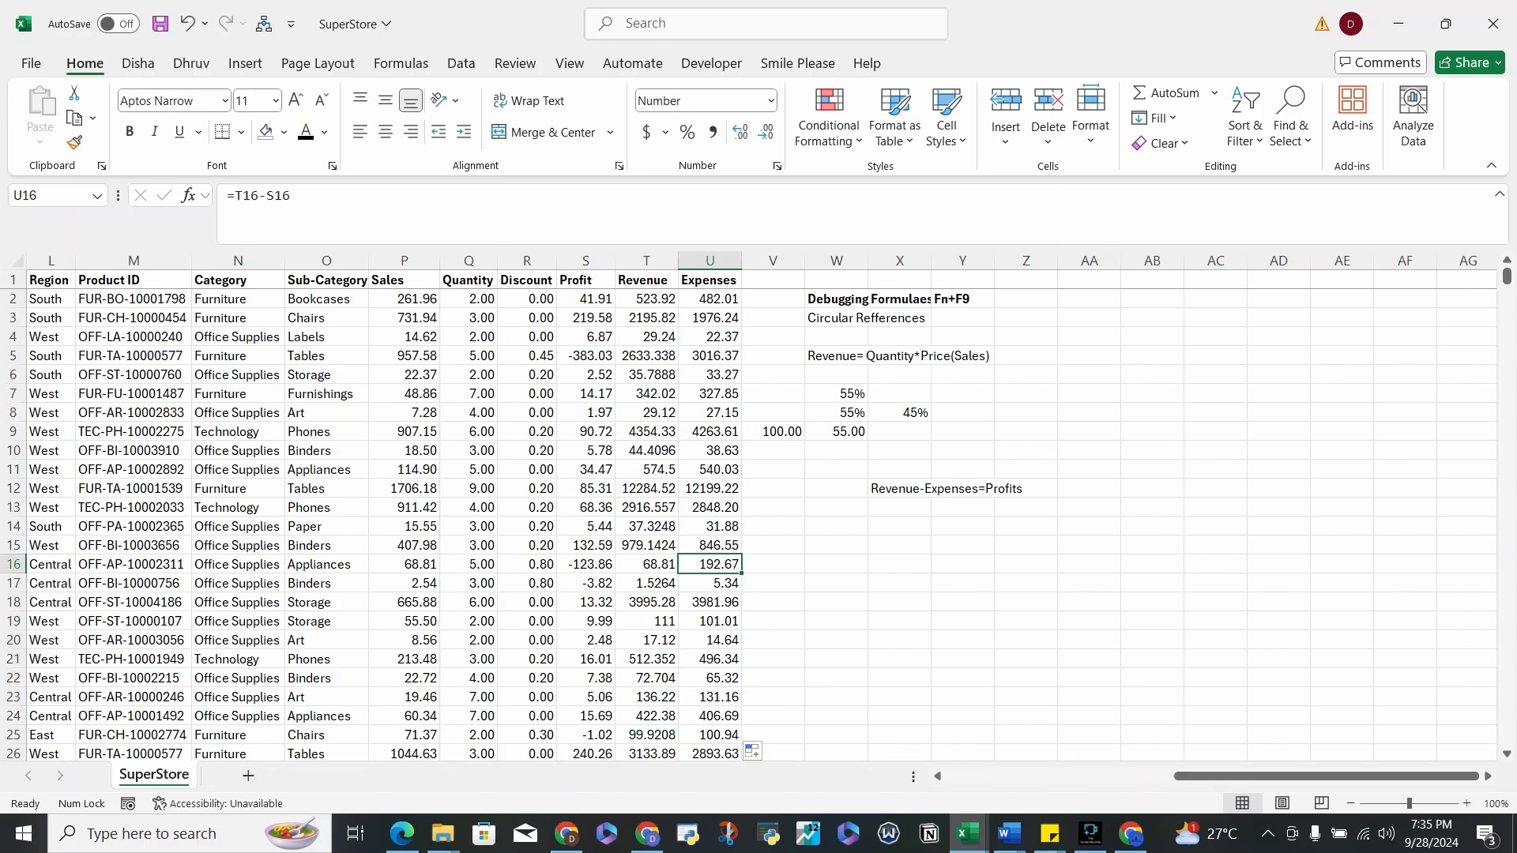
- Format the entire Revenue and Expenses columns, T and U, with the Number format
{"action": "left_click", "coordinate": [646, 452]}
{"action": "left_click_drag", "start_coordinate": [646, 261], "coordinate": [709, 260]}
{"action": "left_click", "coordinate": [770, 101]}
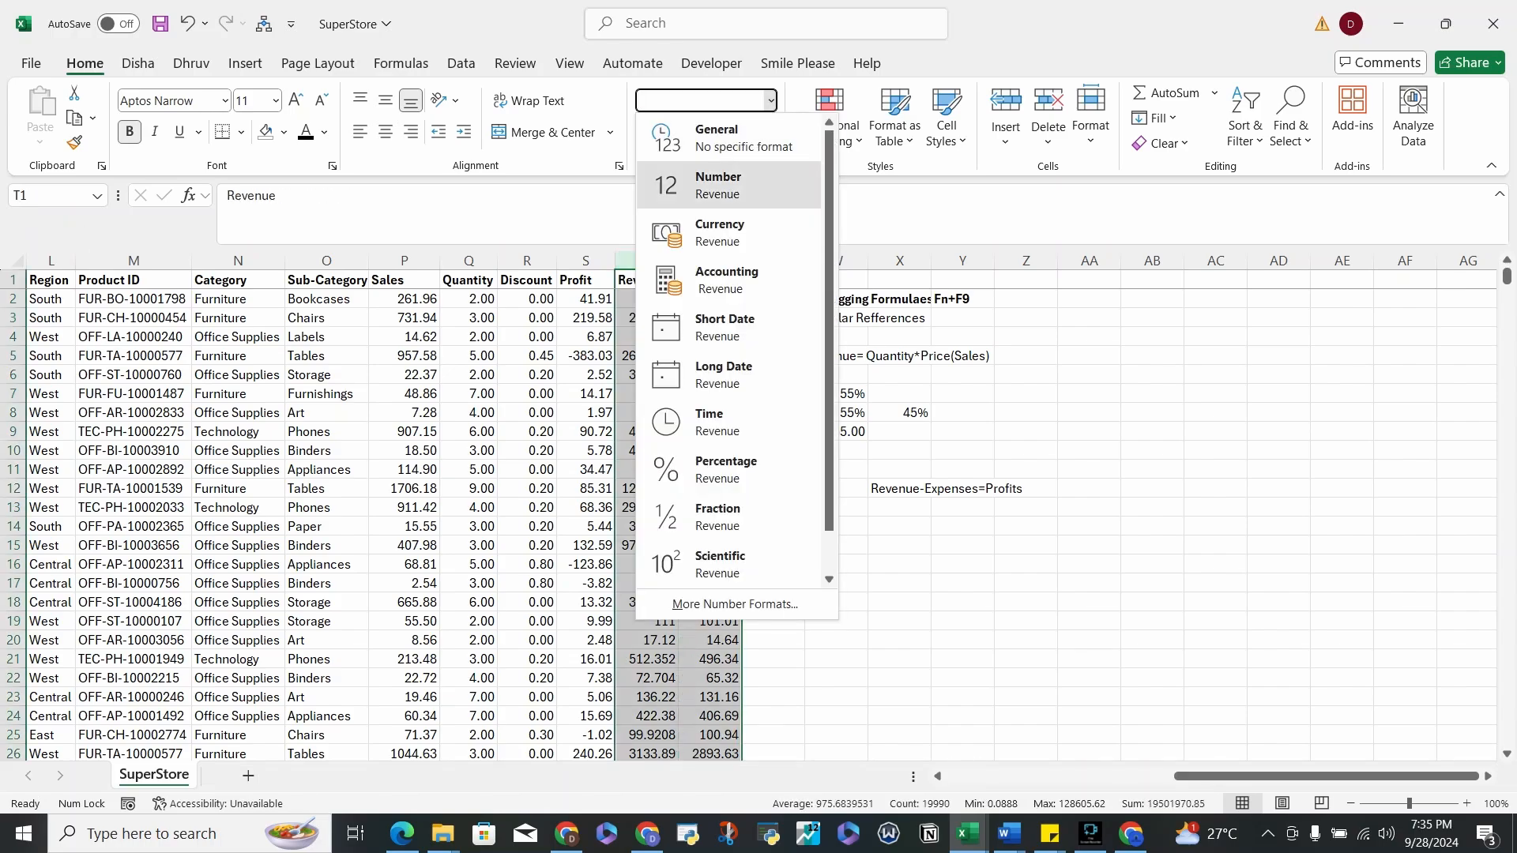
{"action": "left_click", "coordinate": [695, 185]}
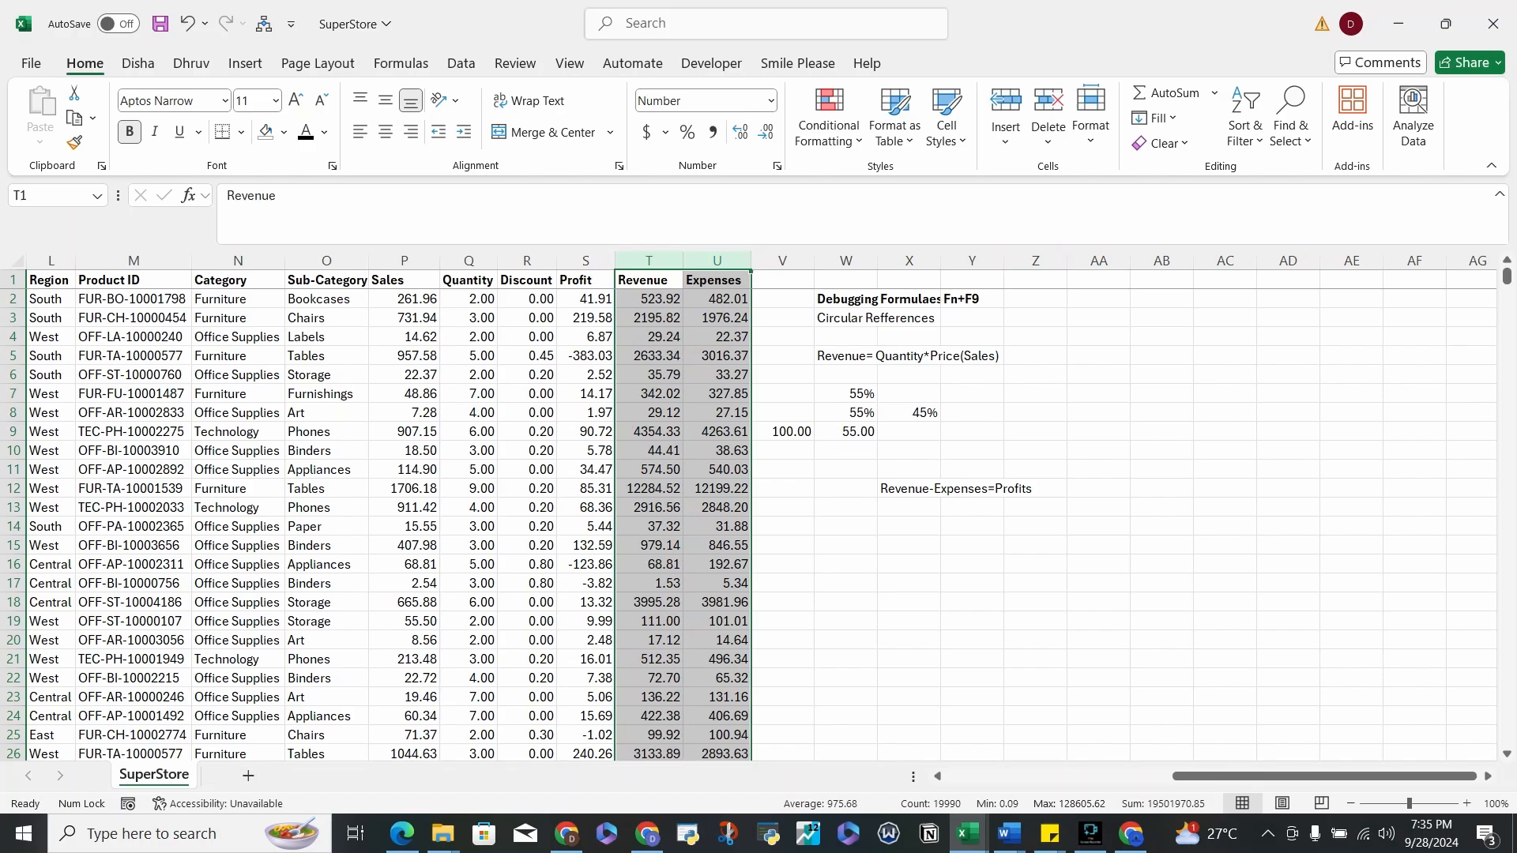
{"action": "left_click", "coordinate": [649, 488]}
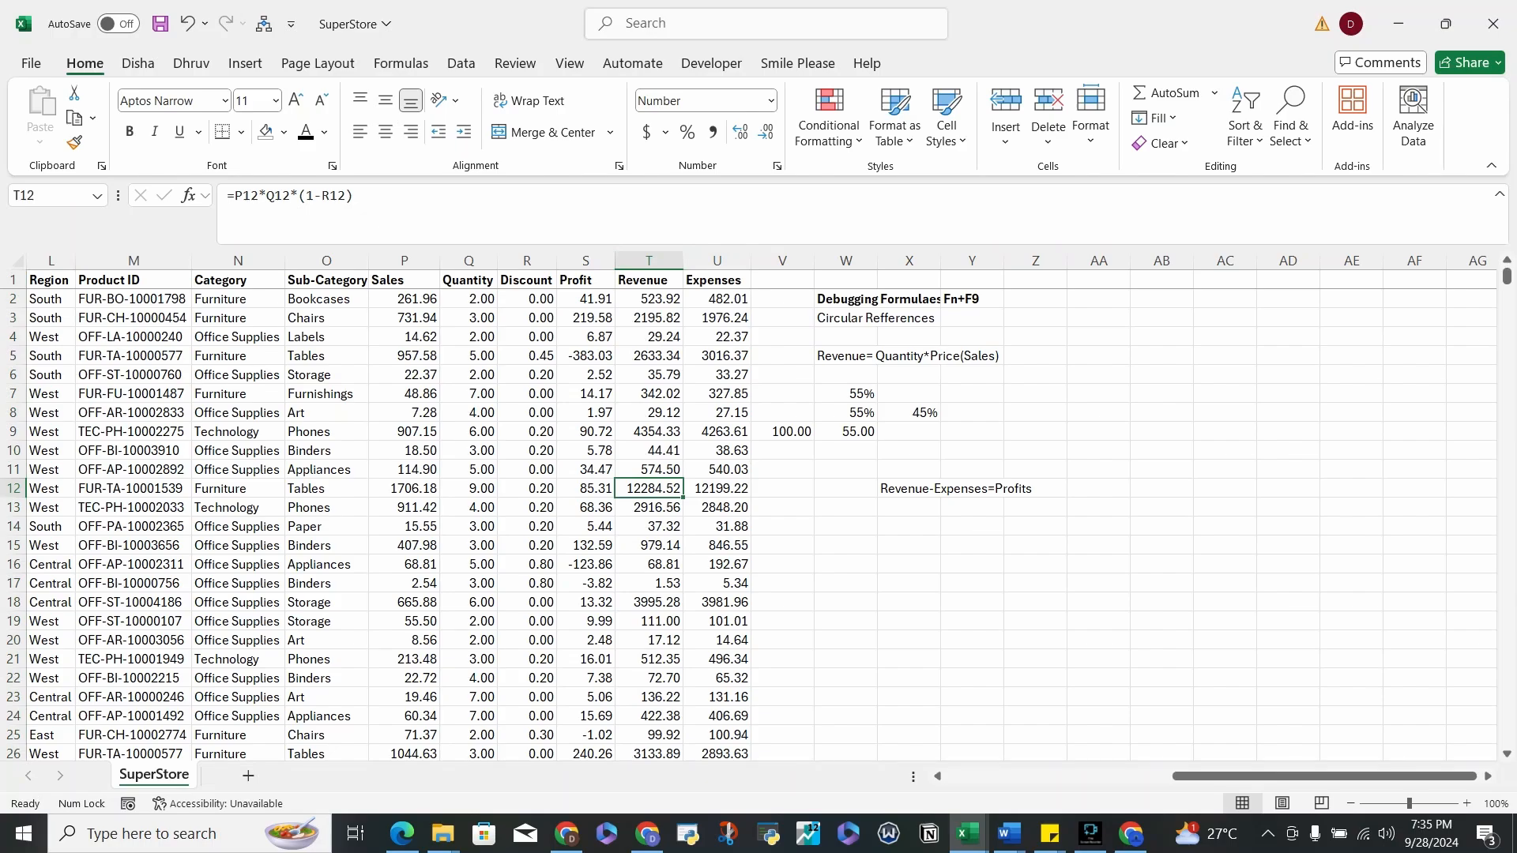
- Open the Revenue formula in T2 to inspect its referenced cells, and close it without changes
{"action": "left_click", "coordinate": [649, 299]}
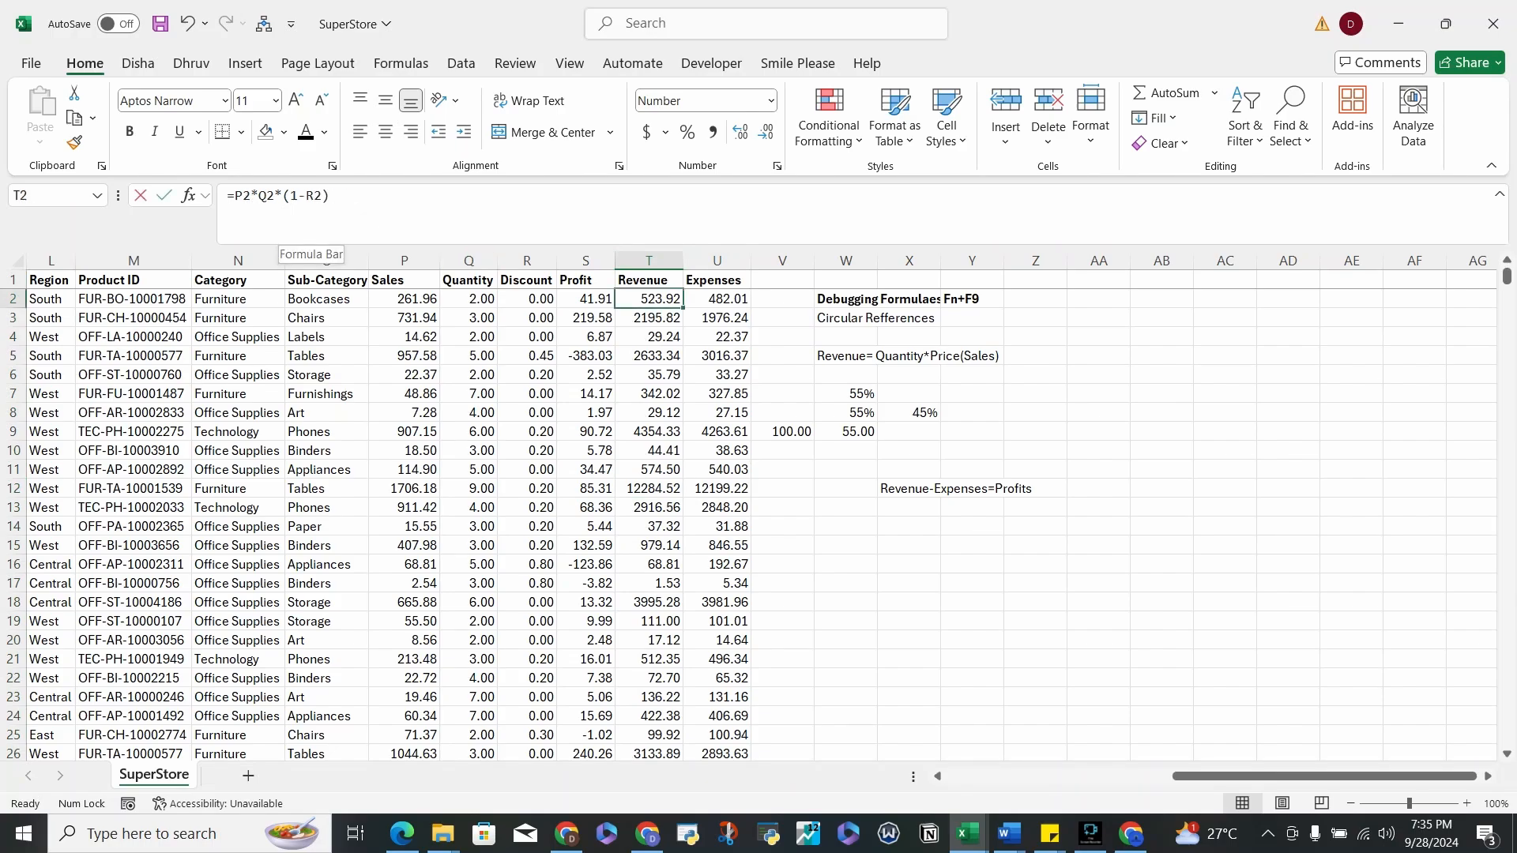
{"action": "key", "text": "F2"}
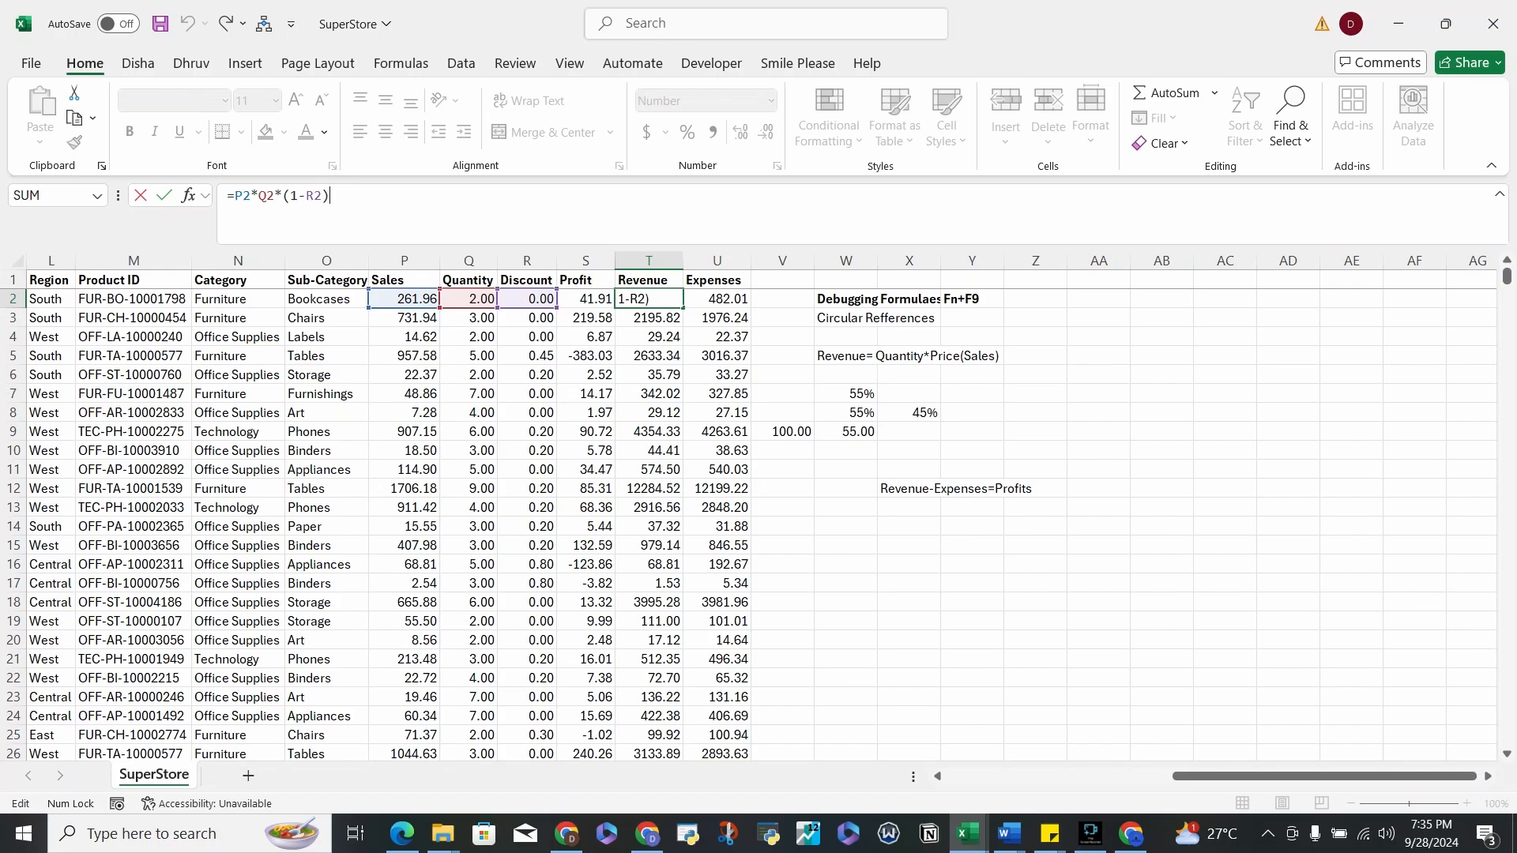
{"action": "key", "text": "Return"}
{"action": "key", "text": "Up"}
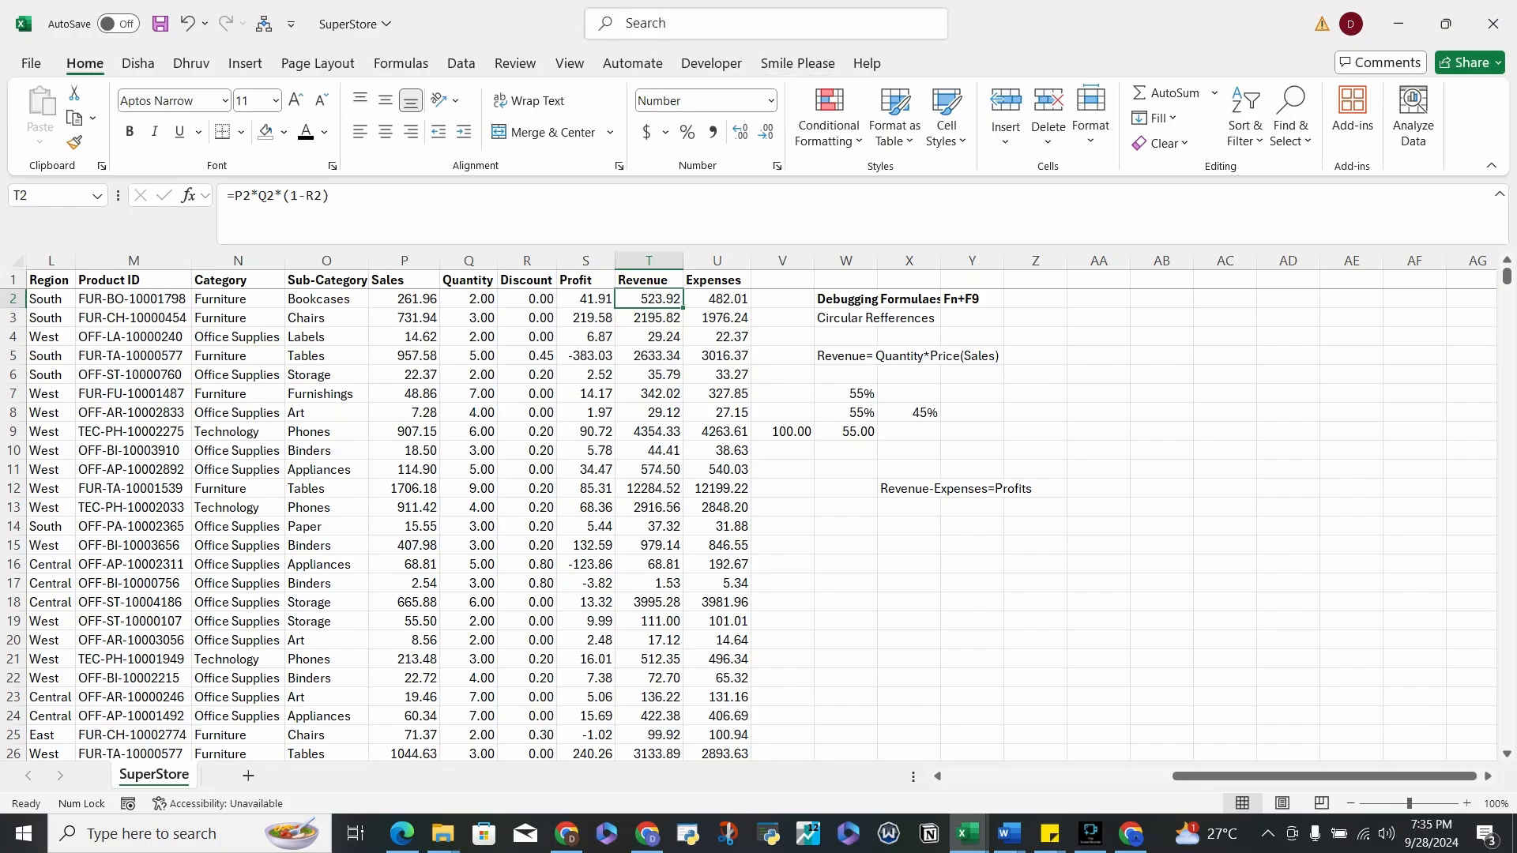
- Find the Trace Precedents command, apply it to the Revenue formula in T2, and follow the arrows back to its source cells
{"action": "key", "text": "alt+q"}
{"action": "type", "text": "trace"}
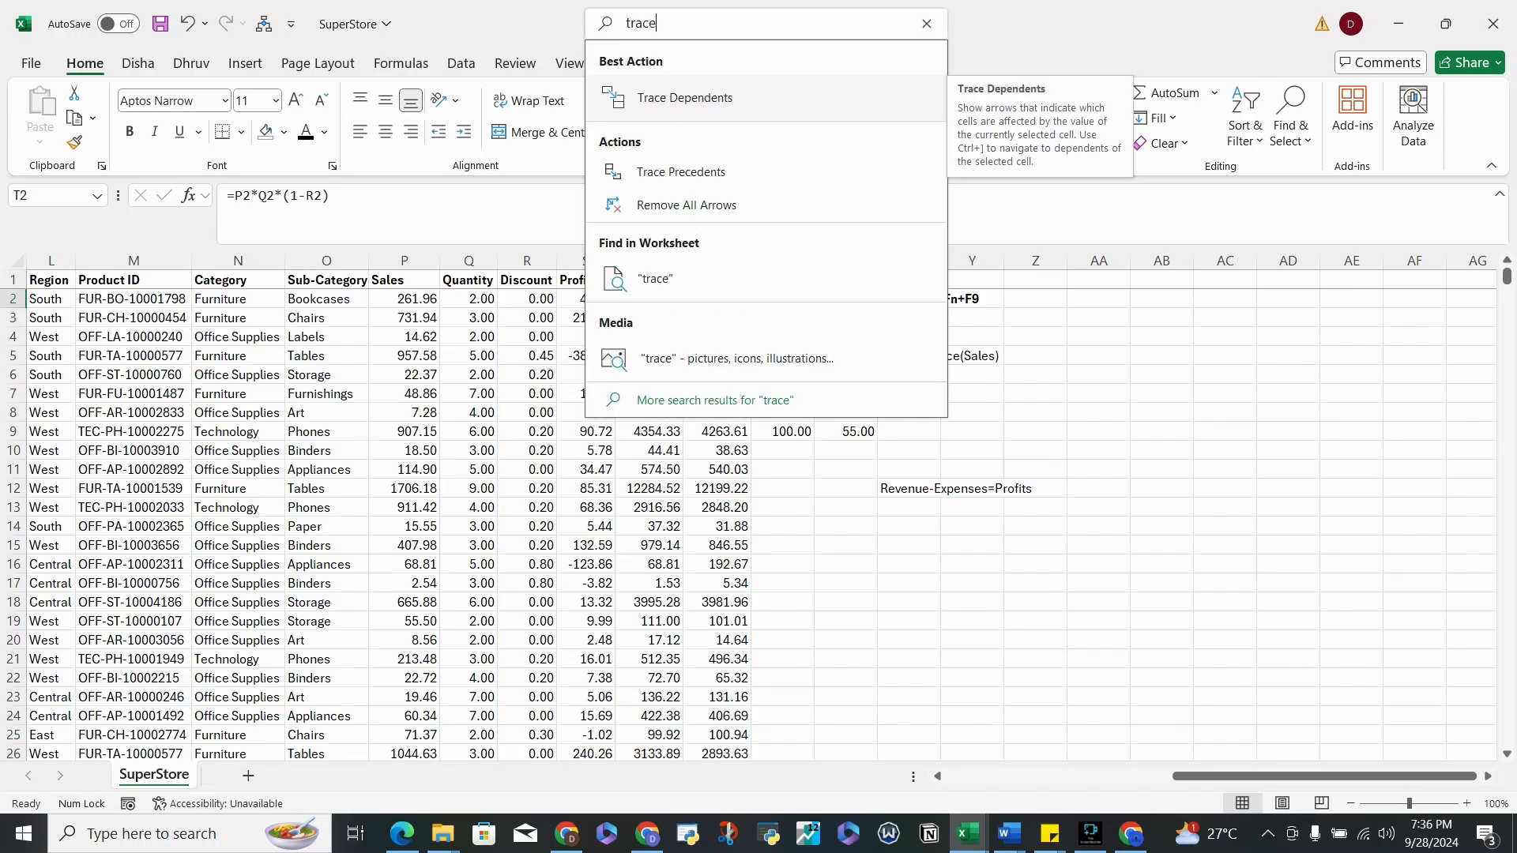
{"action": "key", "text": "Down"}
{"action": "key", "text": "Return"}
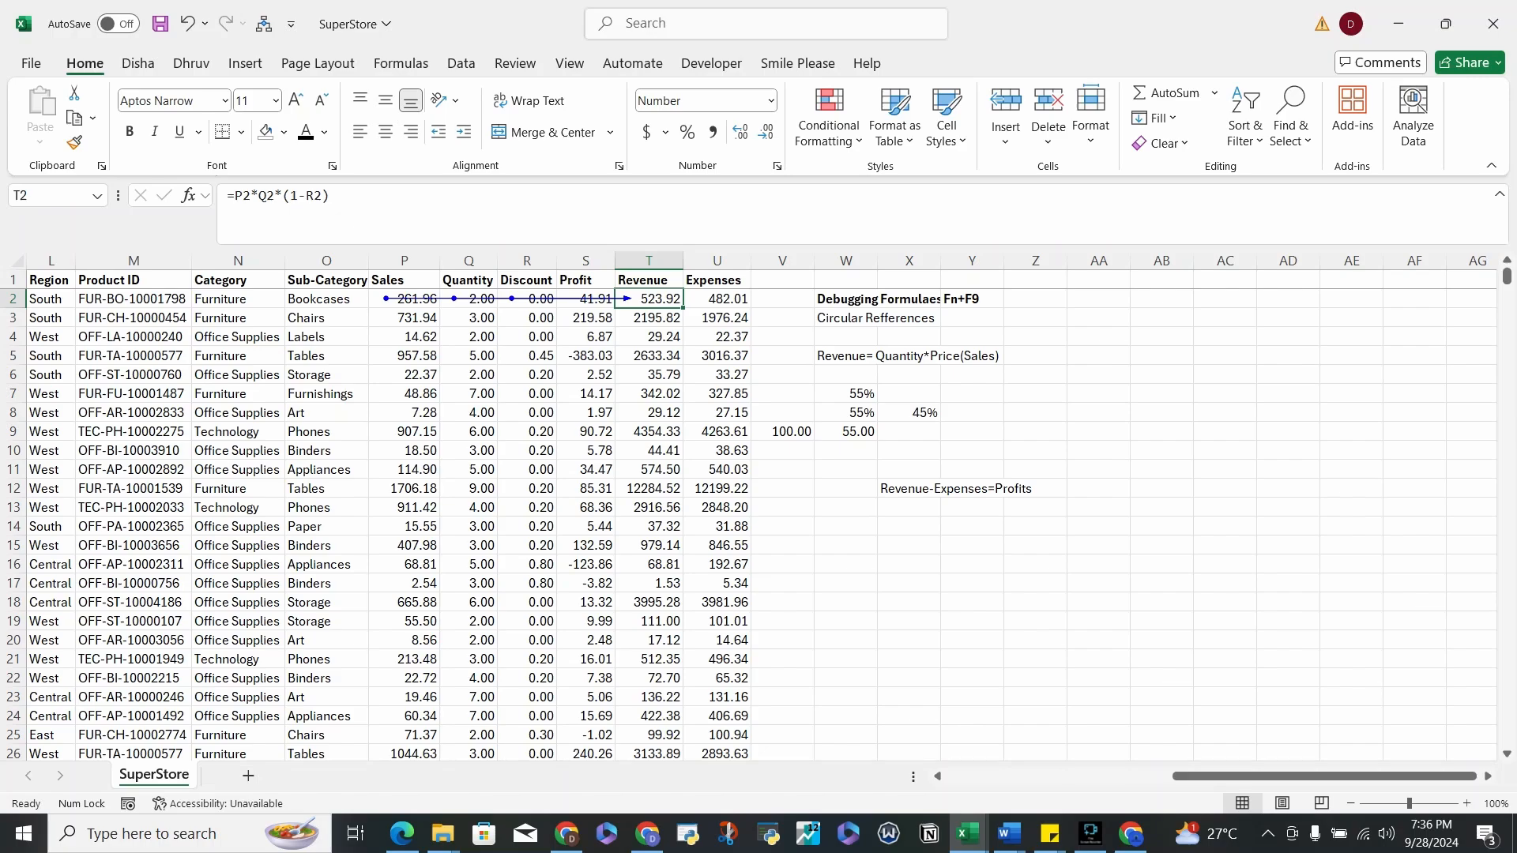
{"action": "key", "text": "Left"}
{"action": "key", "text": "Left"}
{"action": "key", "text": "Left"}
{"action": "key", "text": "Left"}
{"action": "key", "text": "Left"}
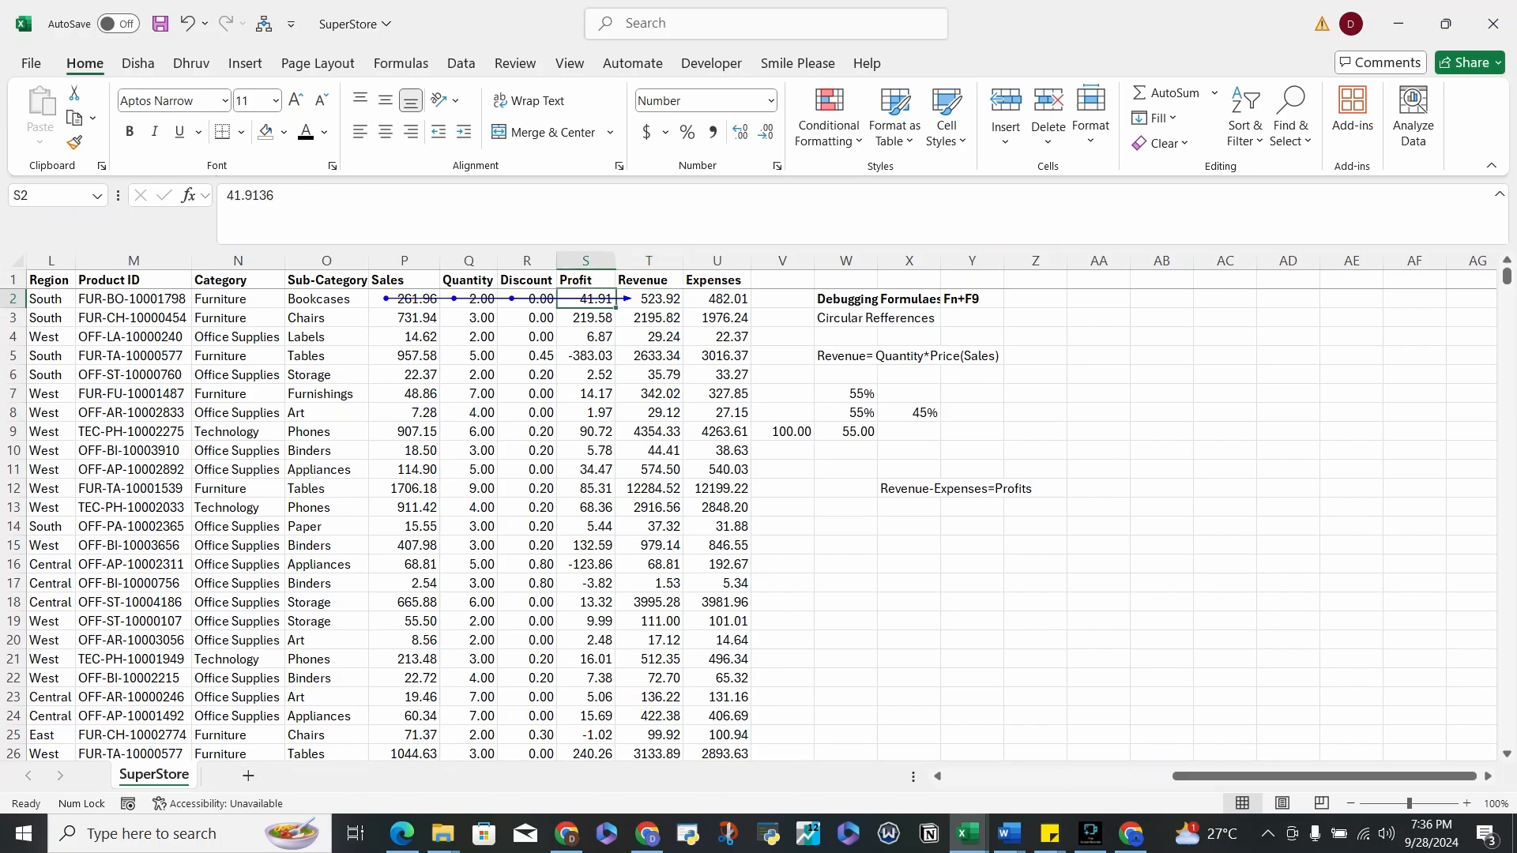
- Open the Expenses formula in U2 to inspect its referenced cells, and close it without changes
{"action": "key", "text": "Right"}
{"action": "key", "text": "Right"}
{"action": "key", "text": "Right"}
{"action": "key", "text": "Right"}
{"action": "key", "text": "Right"}
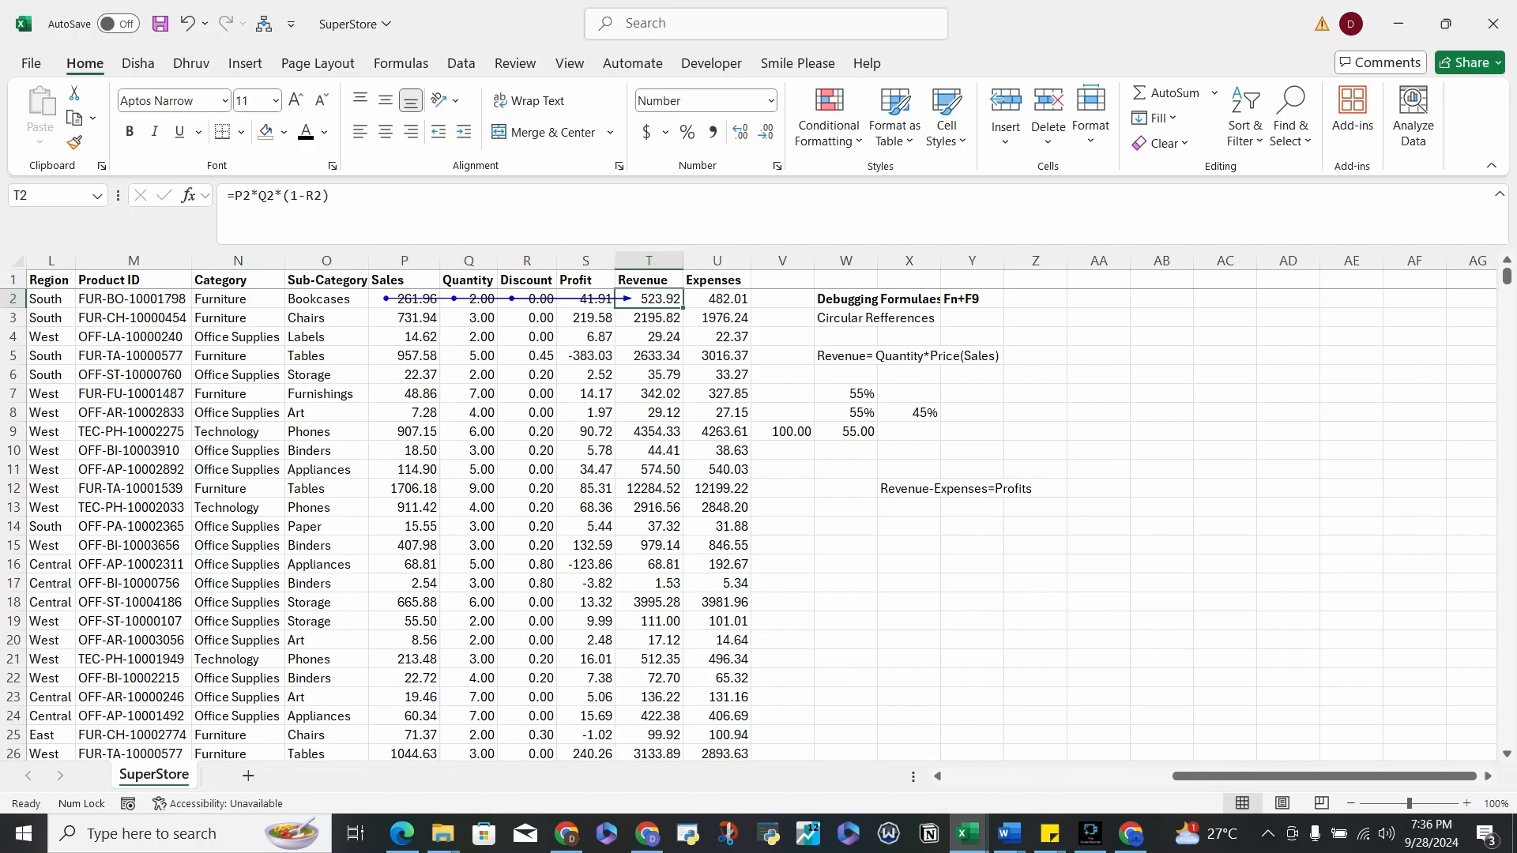
{"action": "left_click", "coordinate": [717, 300]}
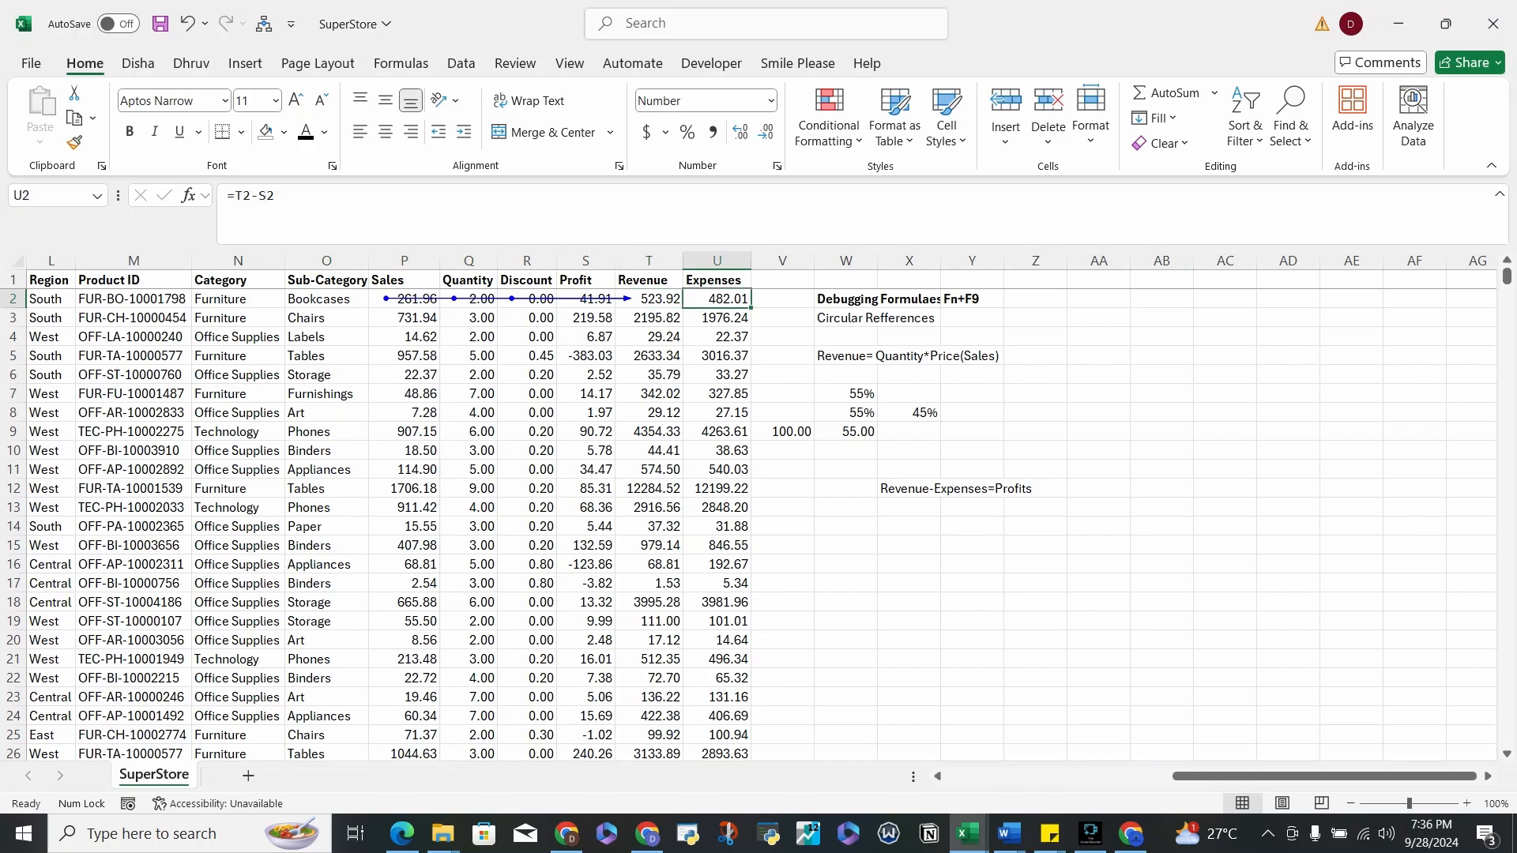
{"action": "key", "text": "F2"}
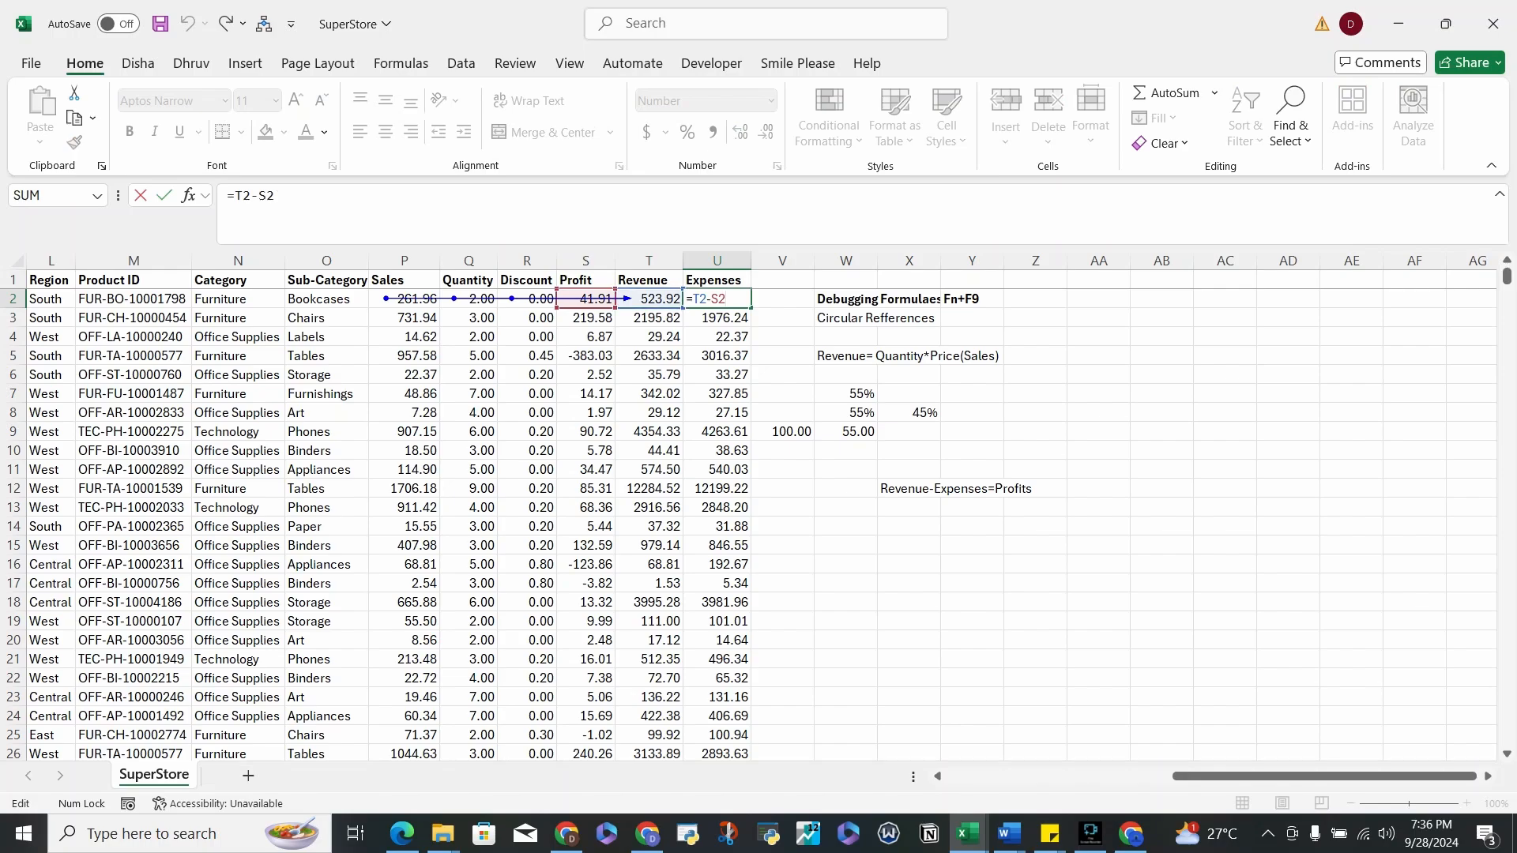
{"action": "key", "text": "Return"}
- Search for the Trace Precedents command and apply it to the Expenses formula in U2
{"action": "left_click", "coordinate": [717, 299]}
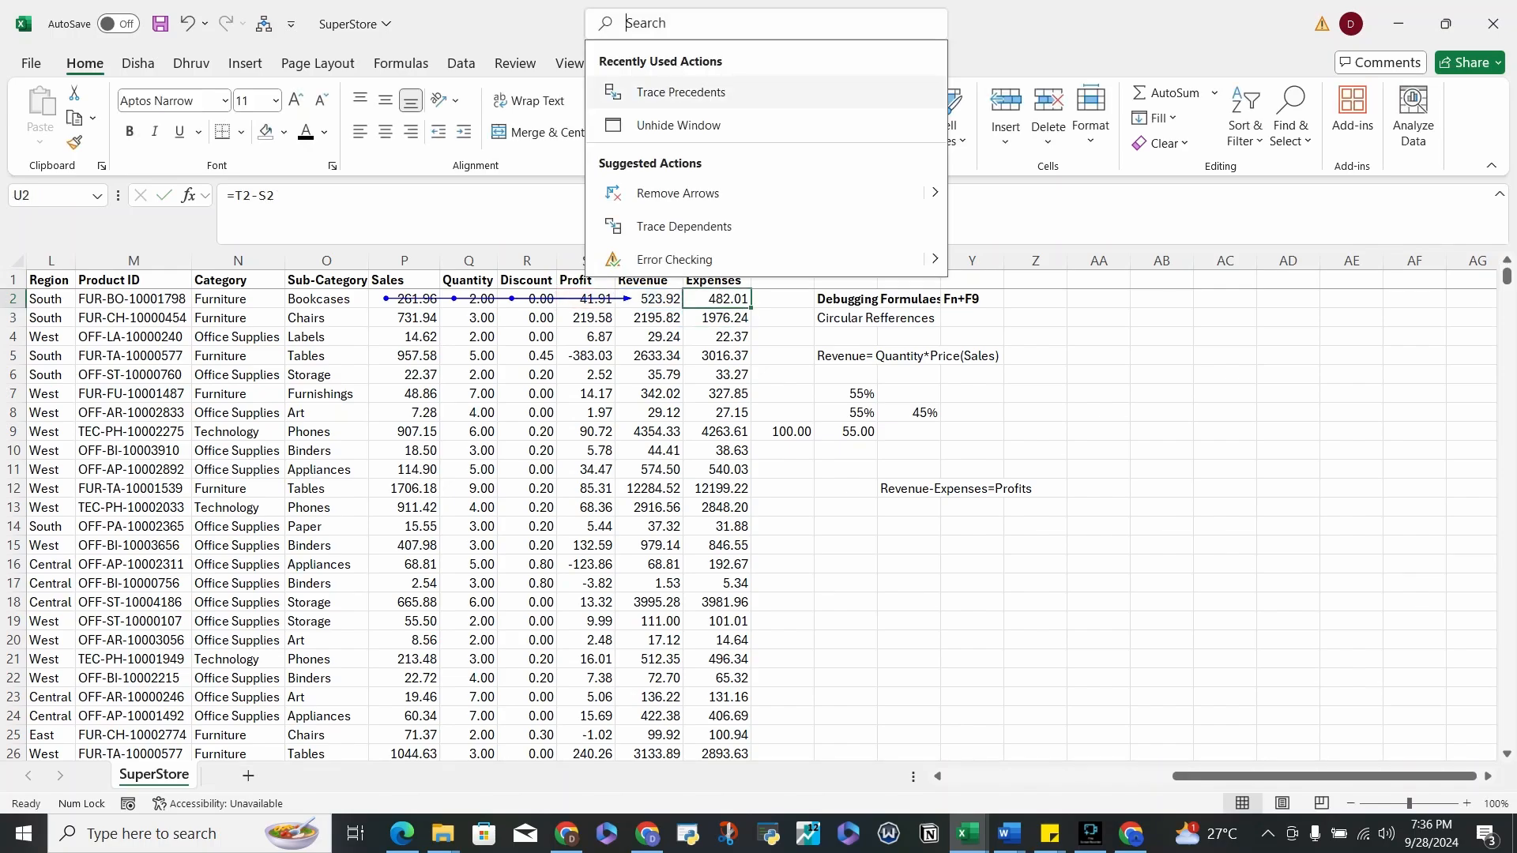
{"action": "type", "text": "trad"}
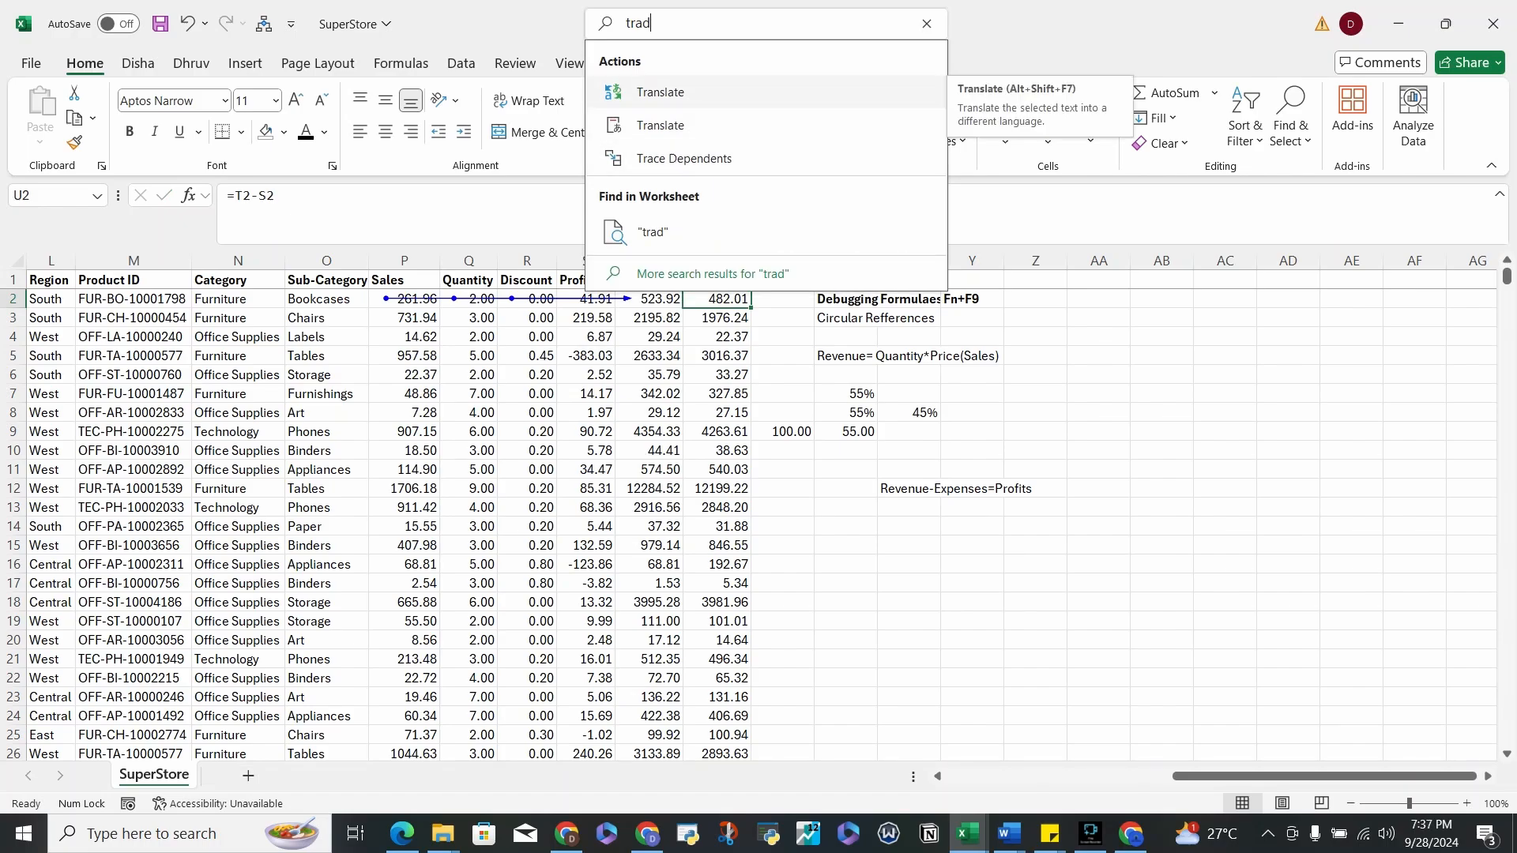
{"action": "key", "text": "BackSpace"}
{"action": "type", "text": "ce"}
{"action": "key", "text": "Down"}
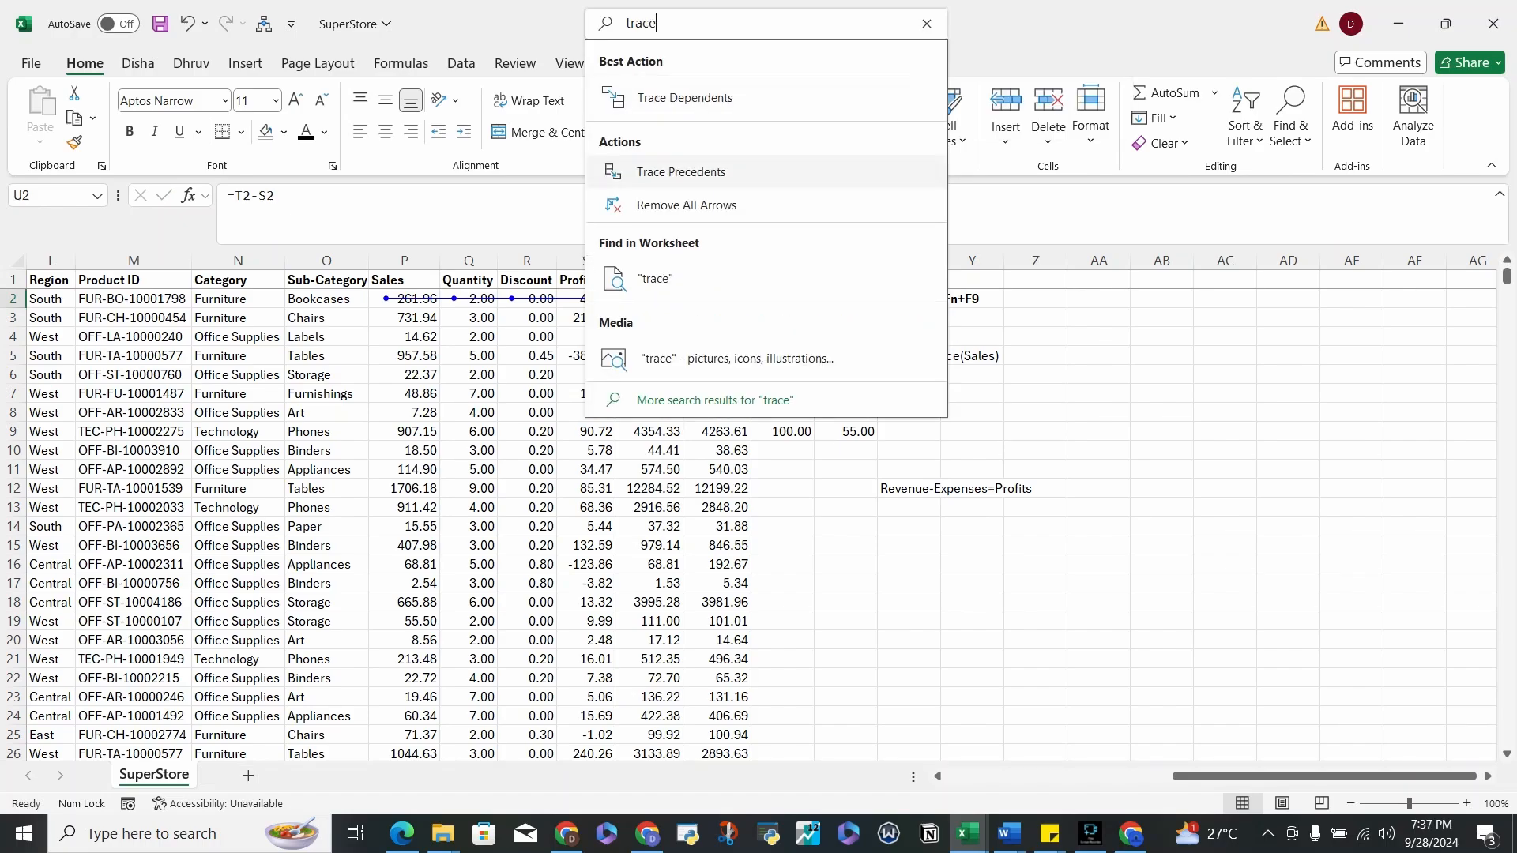
{"action": "key", "text": "Return"}
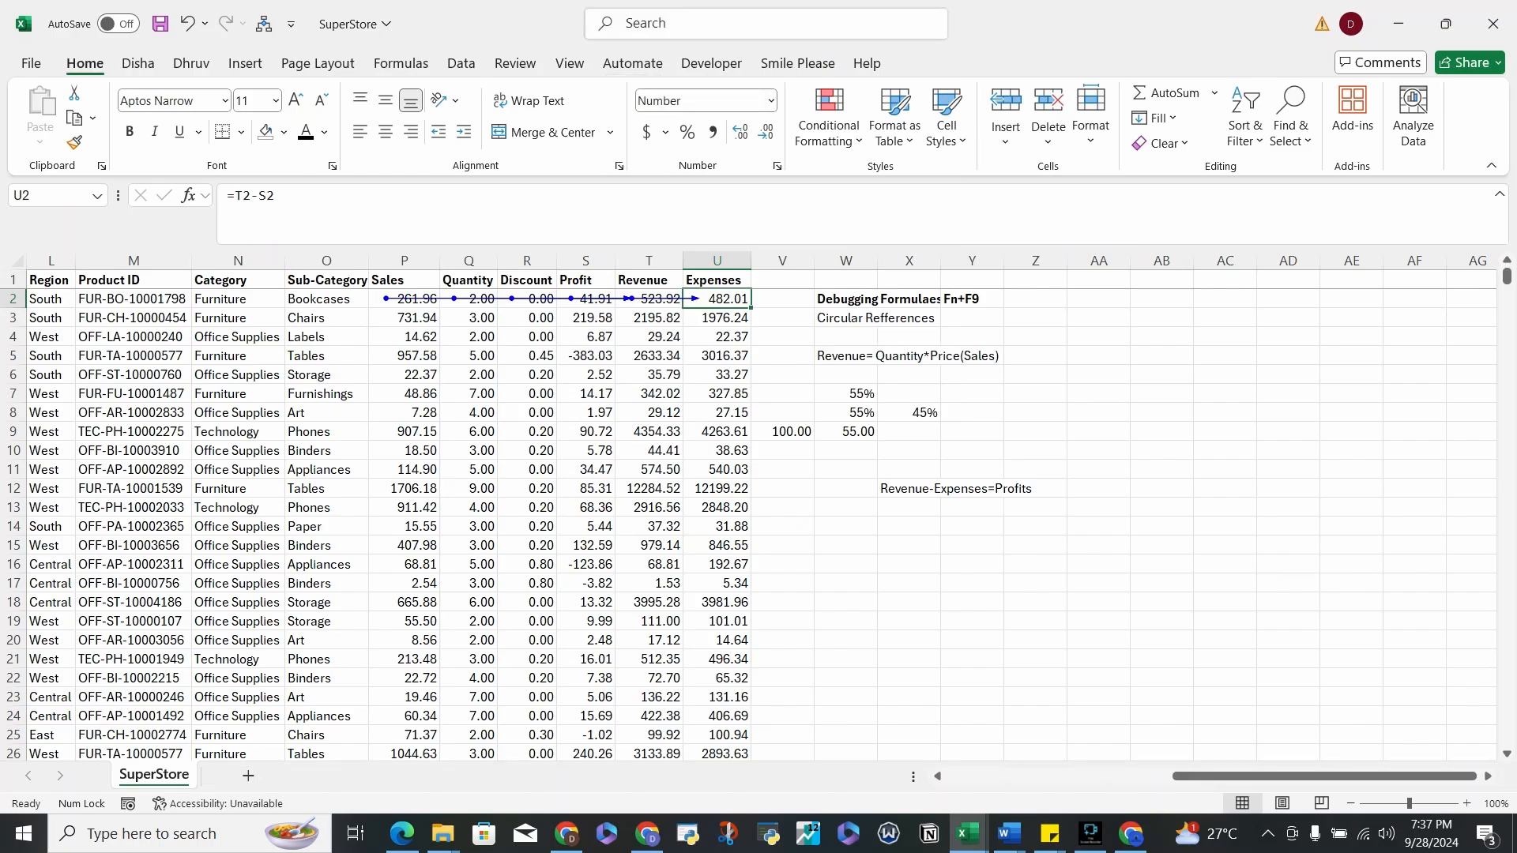
- Apply Clear All to the Expenses cell U2 and the Revenue cell T2
{"action": "type", "text": "clea"}
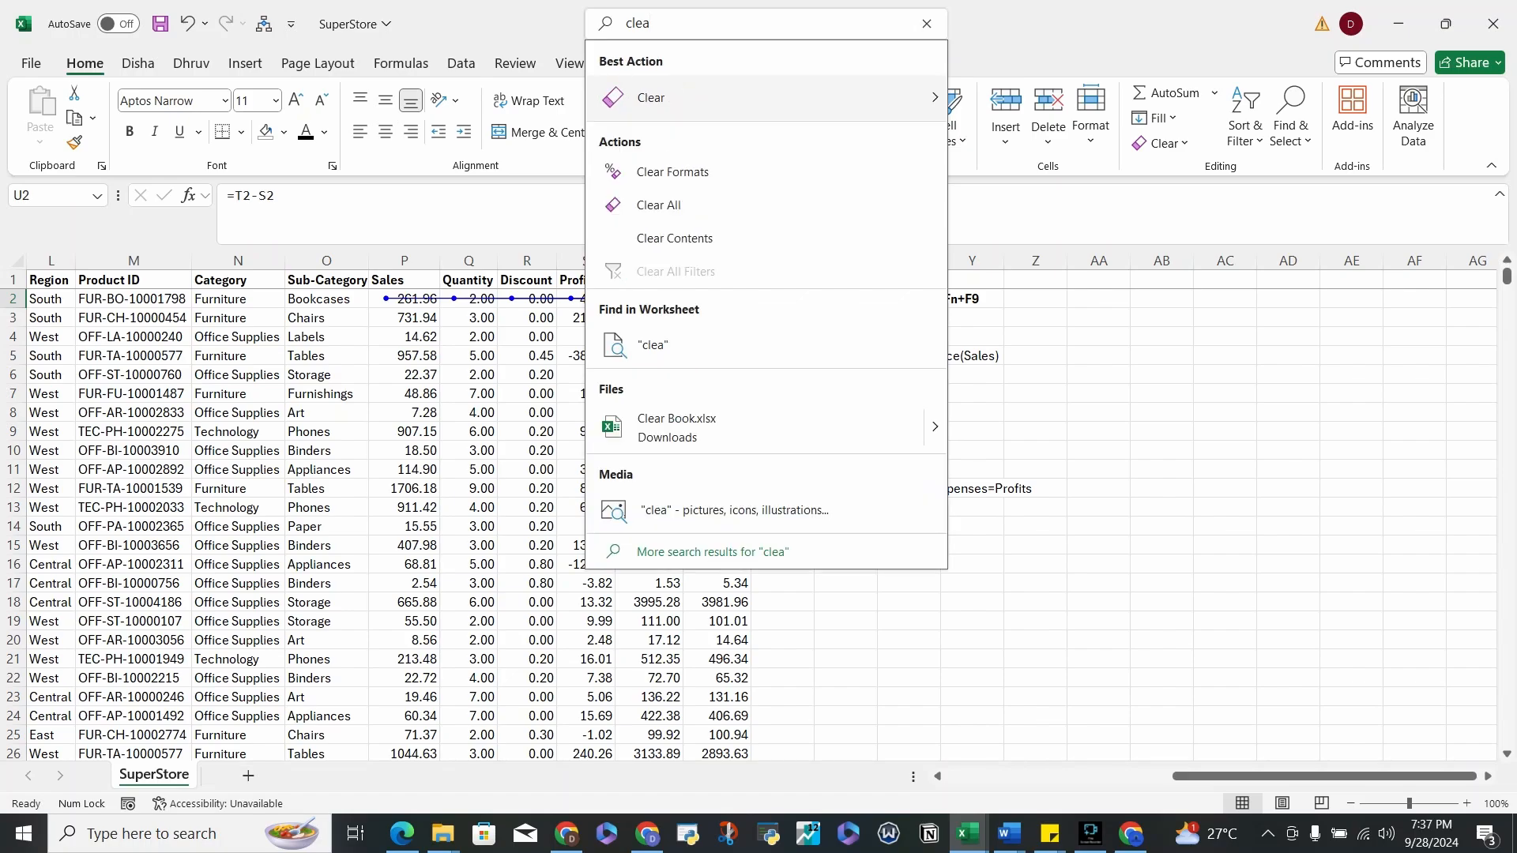
{"action": "key", "text": "Return"}
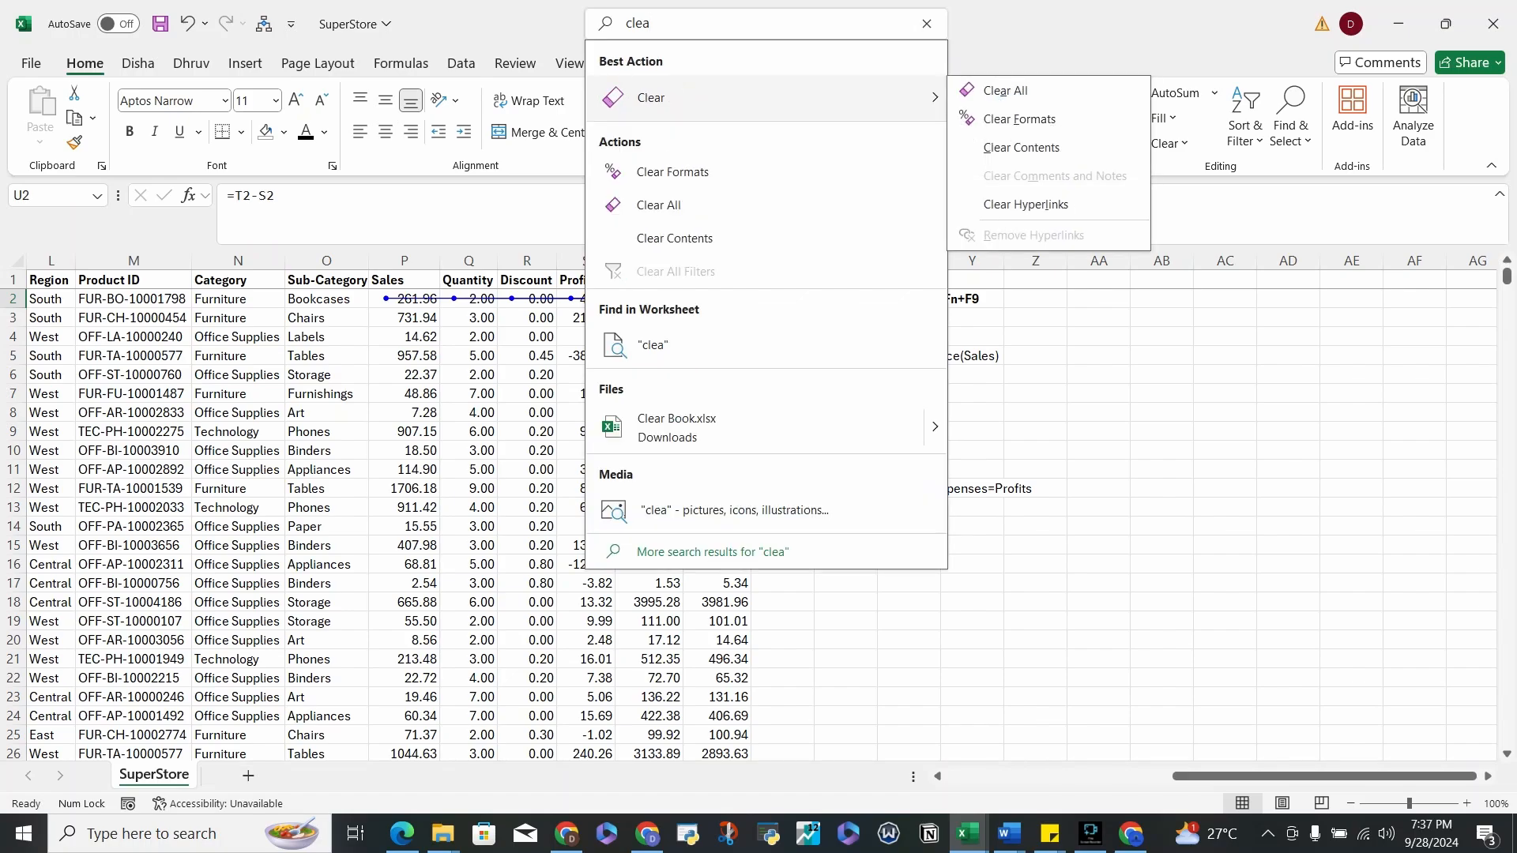
{"action": "key", "text": "Return"}
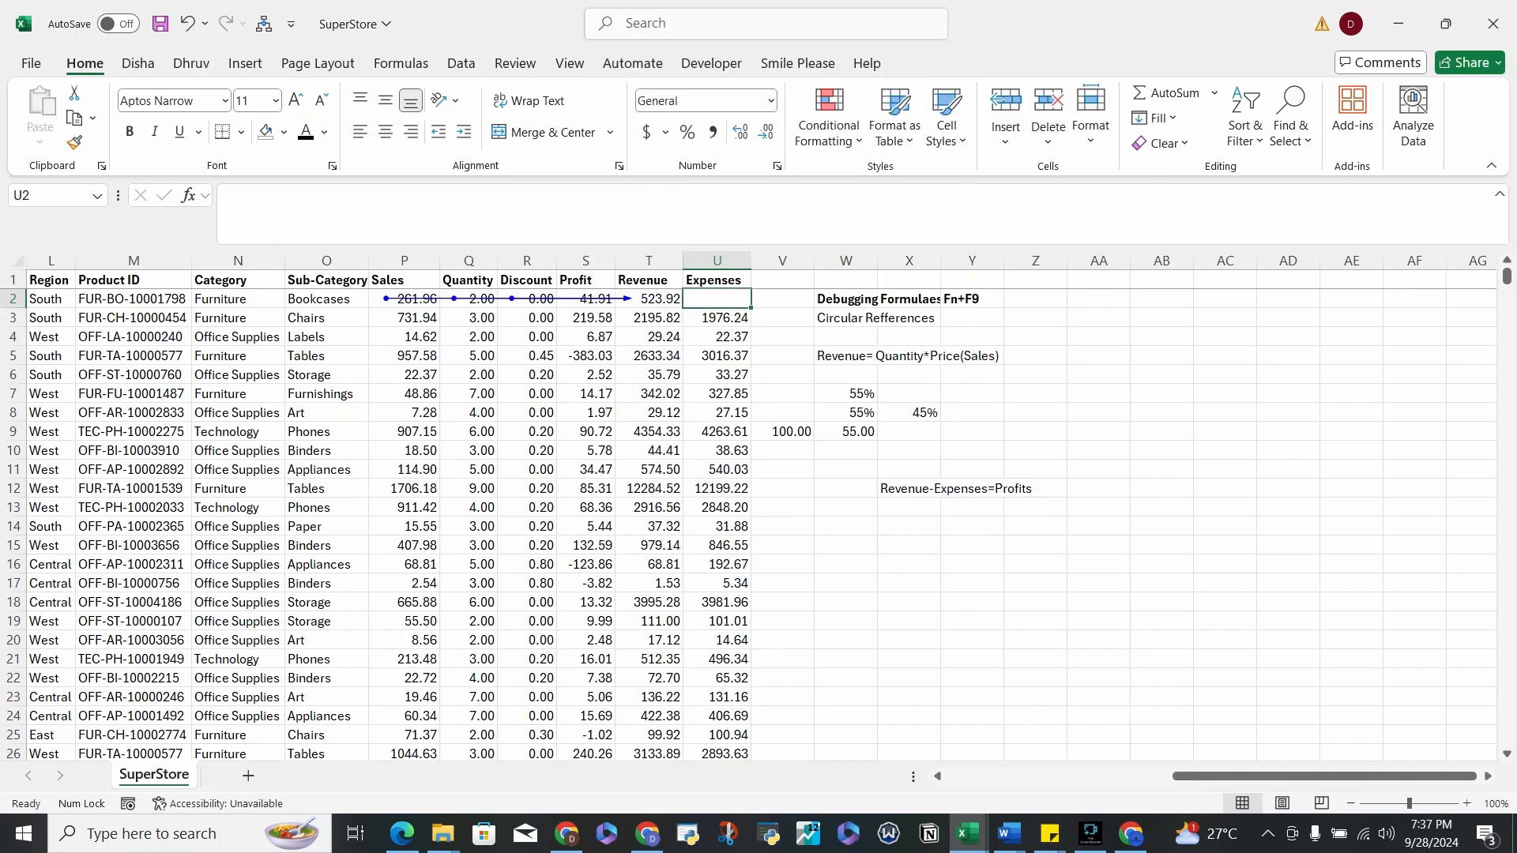
{"action": "key", "text": "Left"}
{"action": "key", "text": "Left"}
{"action": "key", "text": "Right"}
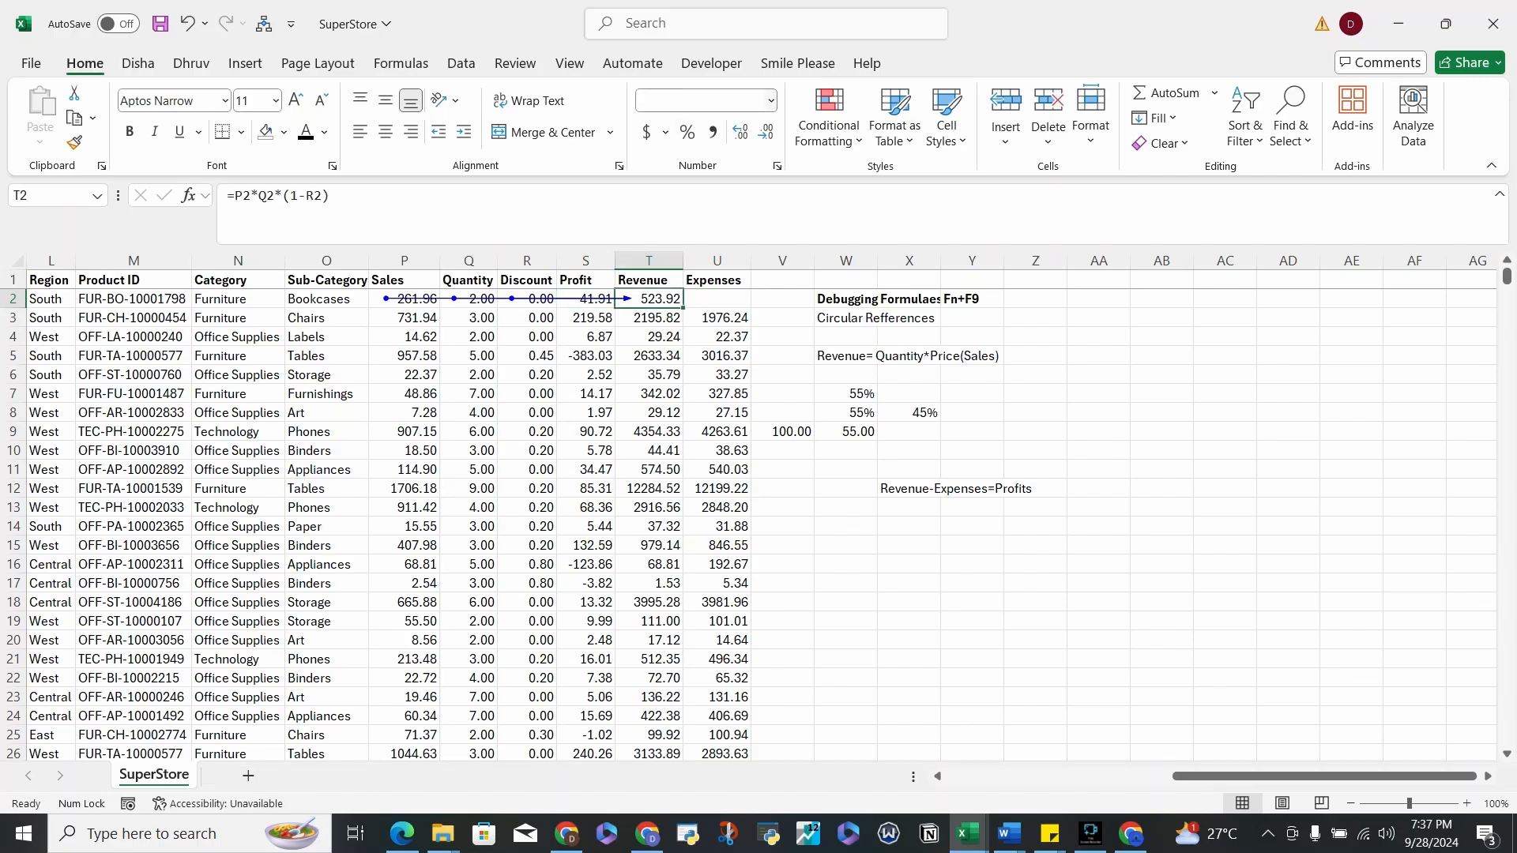
{"action": "key", "text": "alt+q"}
{"action": "type", "text": "cle"}
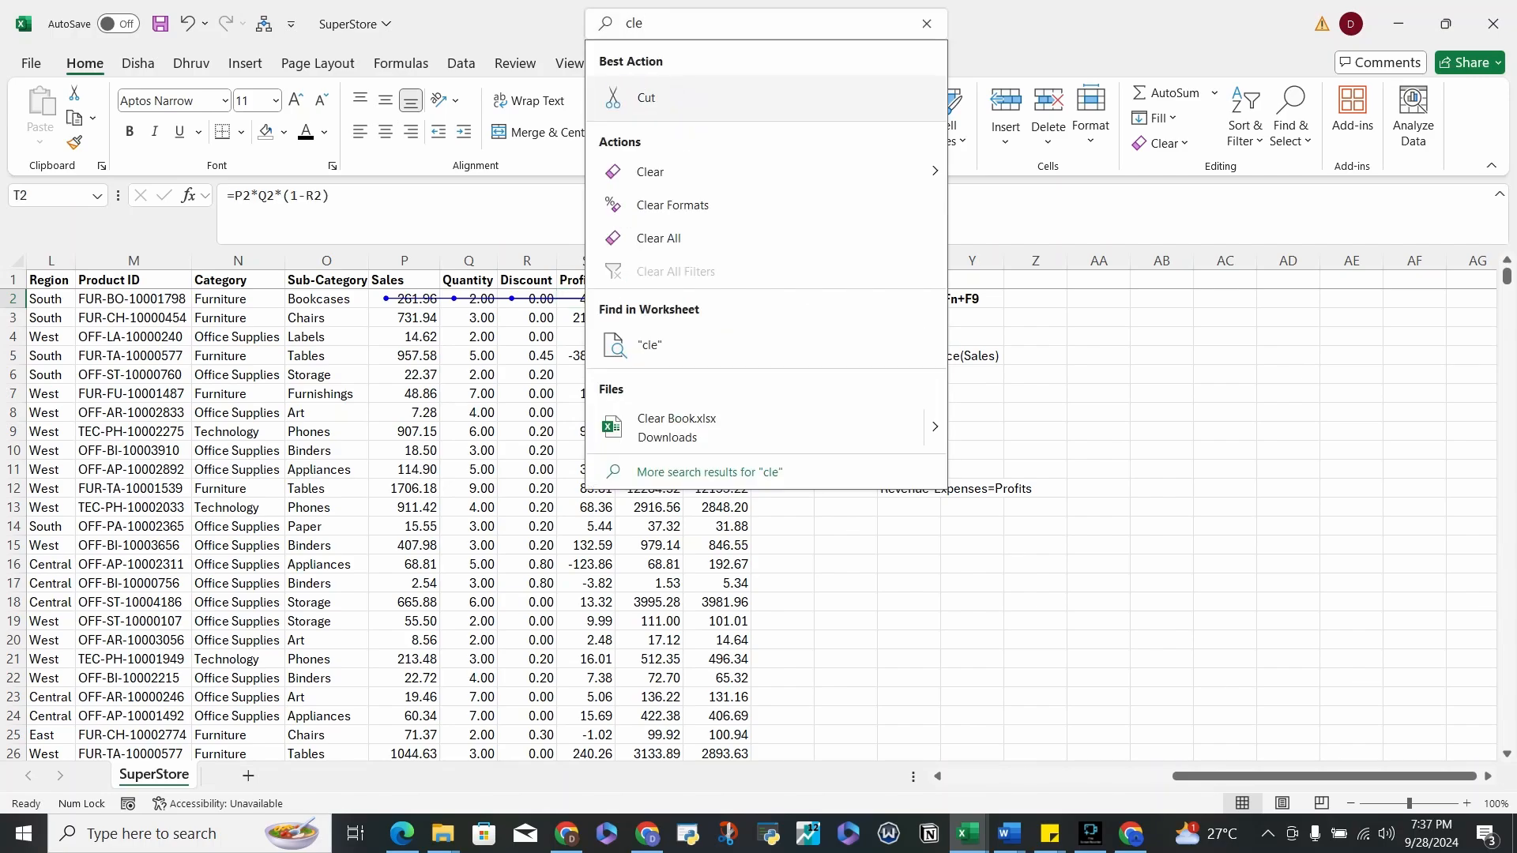
{"action": "key", "text": "Down"}
{"action": "key", "text": "Right"}
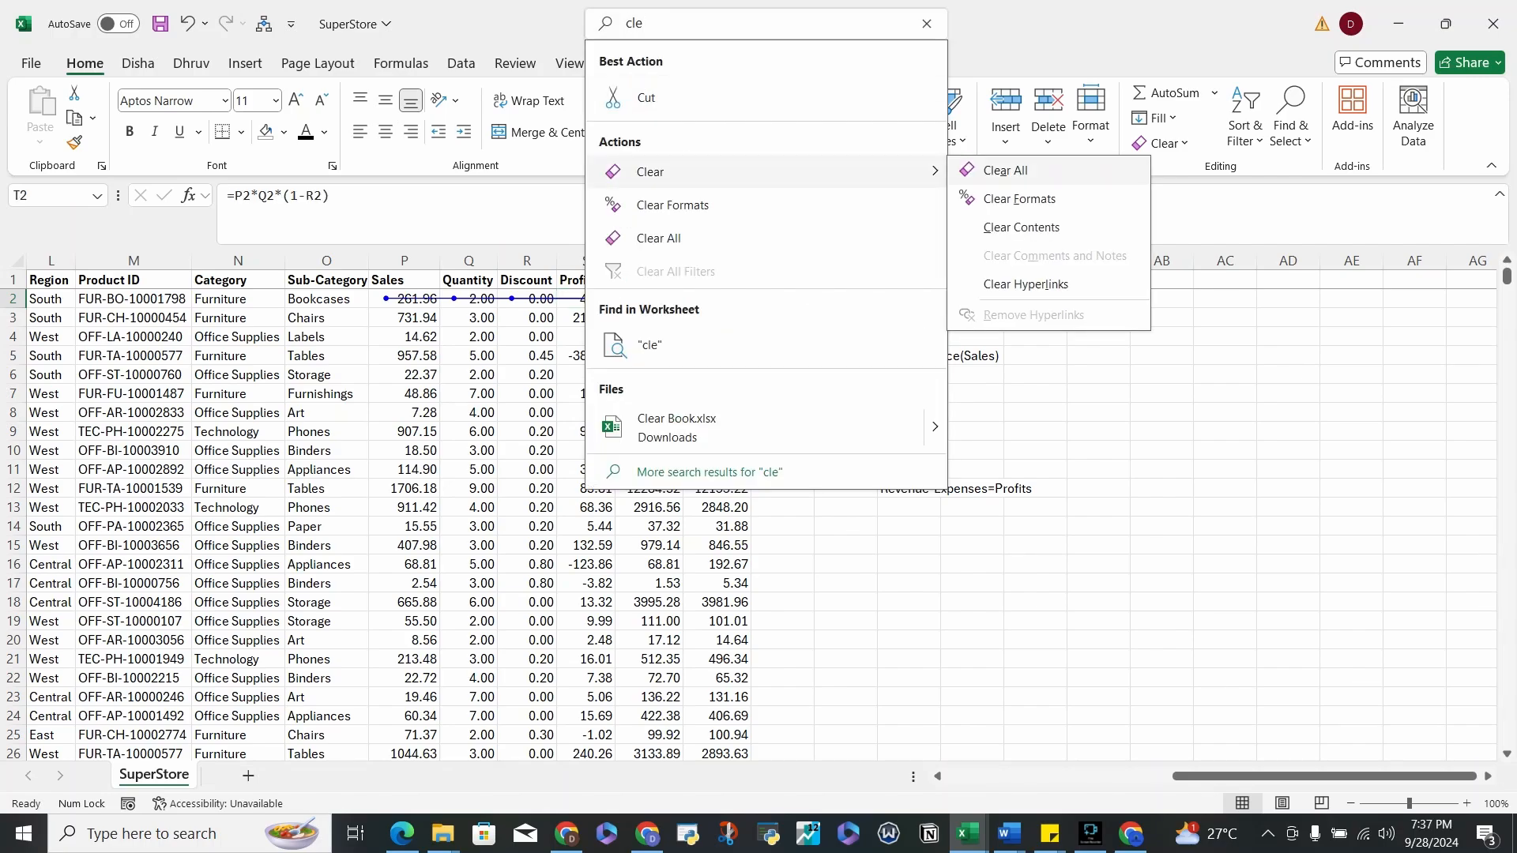
{"action": "key", "text": "Return"}
{"action": "key", "text": "Tab"}
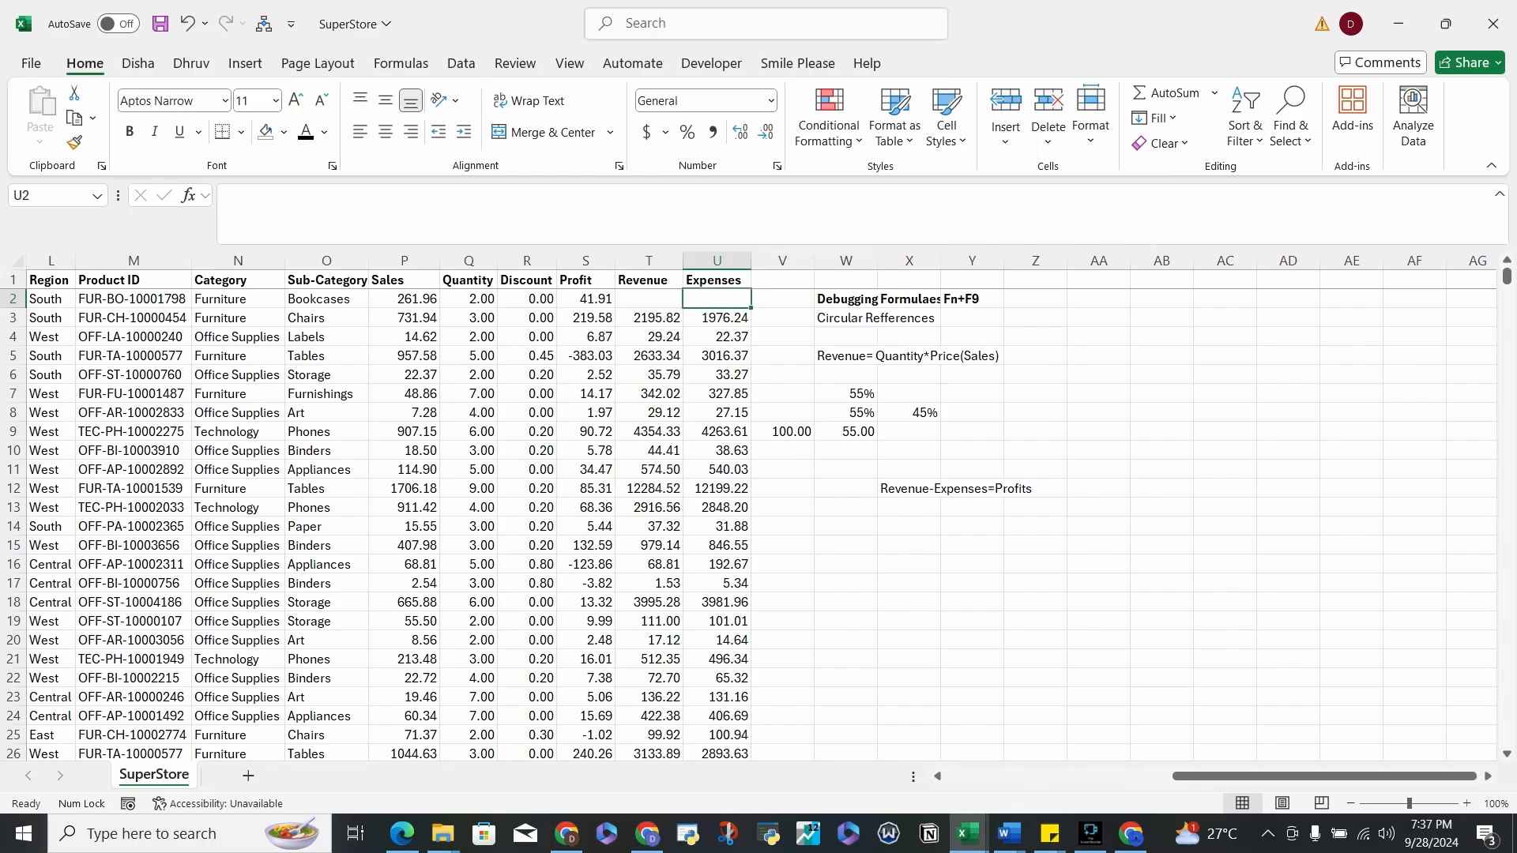
- Restore the formulas in T2:U2 by copying the Revenue and Expenses cells T3:U3 into them
{"action": "key", "text": "Return"}
{"action": "key", "text": "shift+Right"}
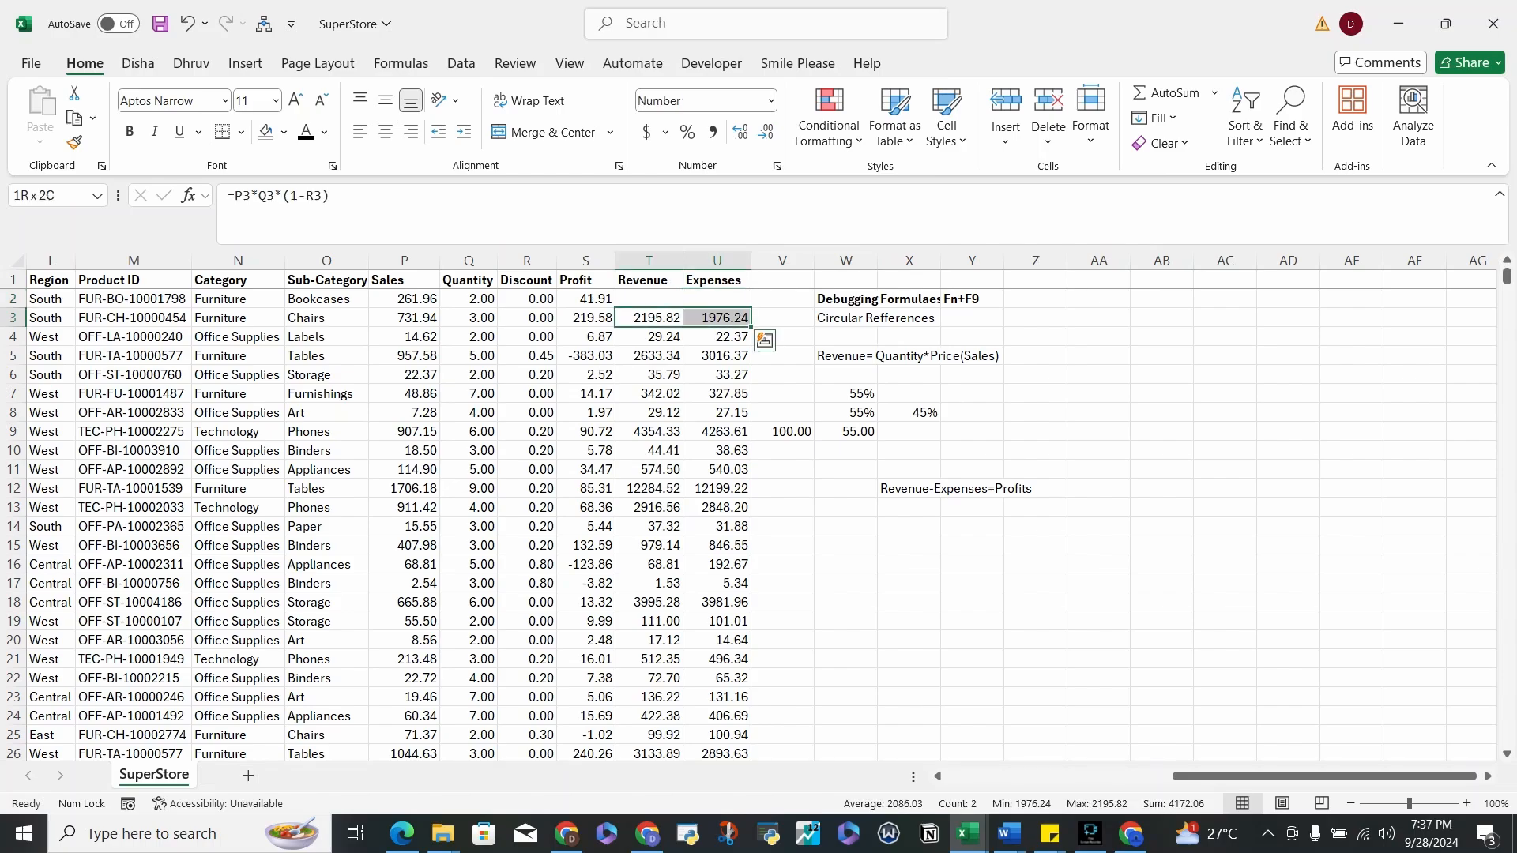
{"action": "key", "text": "ctrl+c"}
{"action": "key", "text": "Up"}
{"action": "key", "text": "ctrl+v"}
- Trace two successive levels of precedents for the Expenses formula in U2 with the Trace Precedents command
{"action": "key", "text": "Right"}
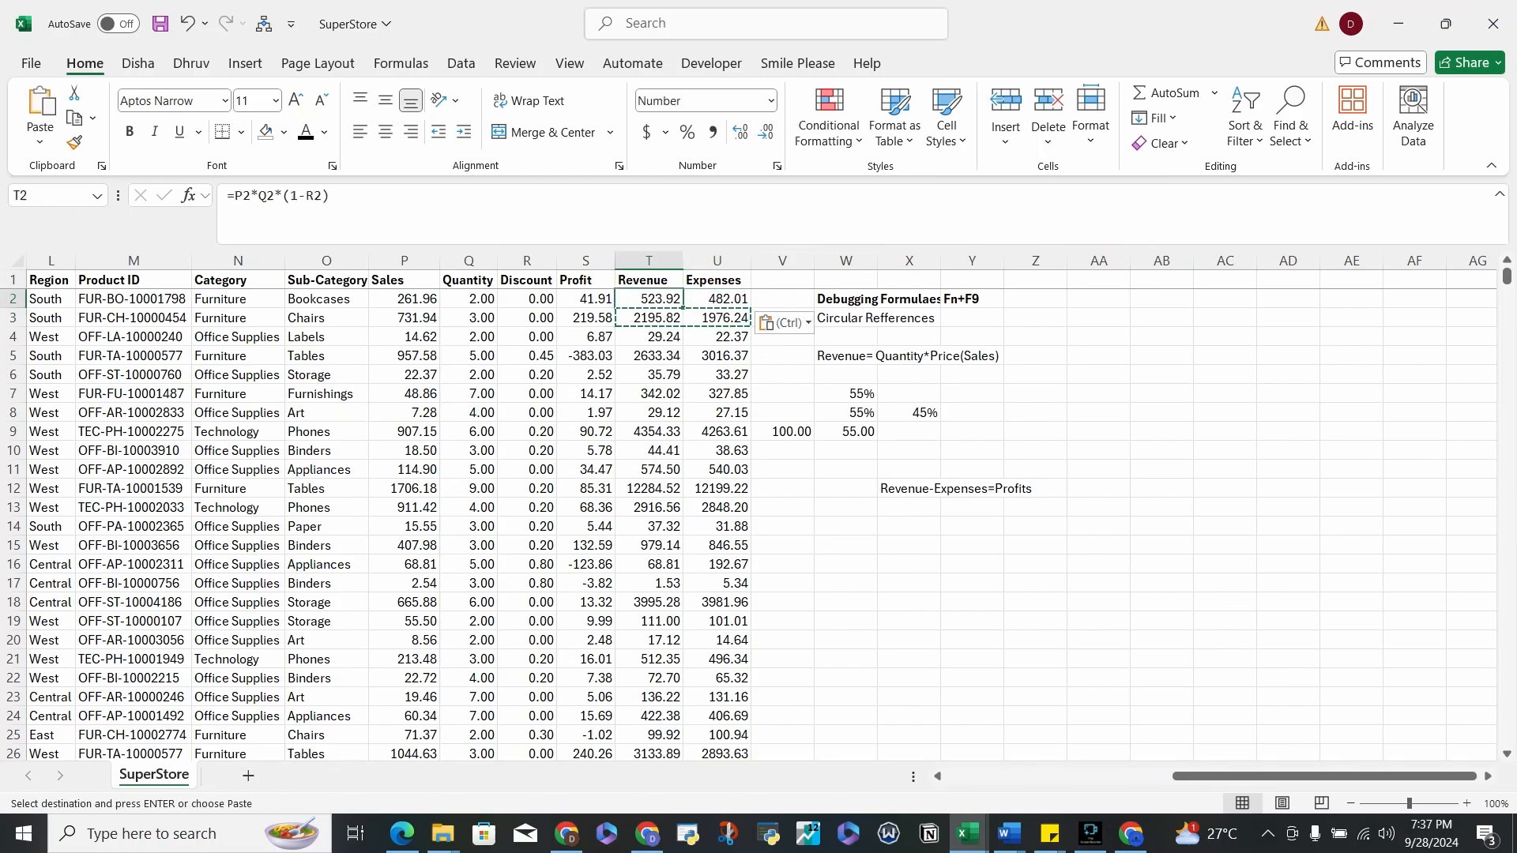
{"action": "key", "text": "alt+q"}
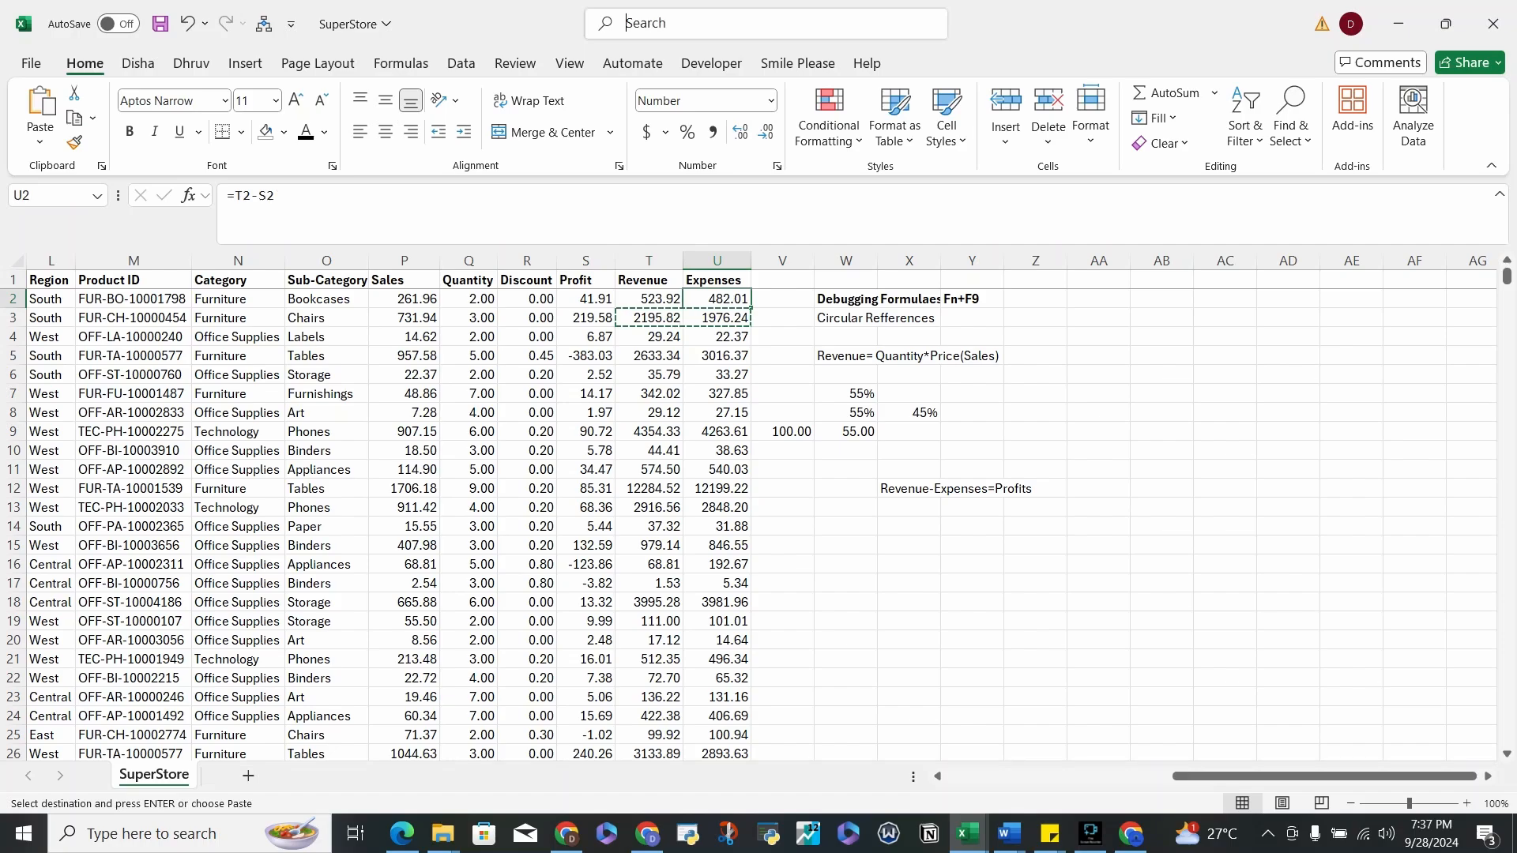
{"action": "type", "text": "trace"}
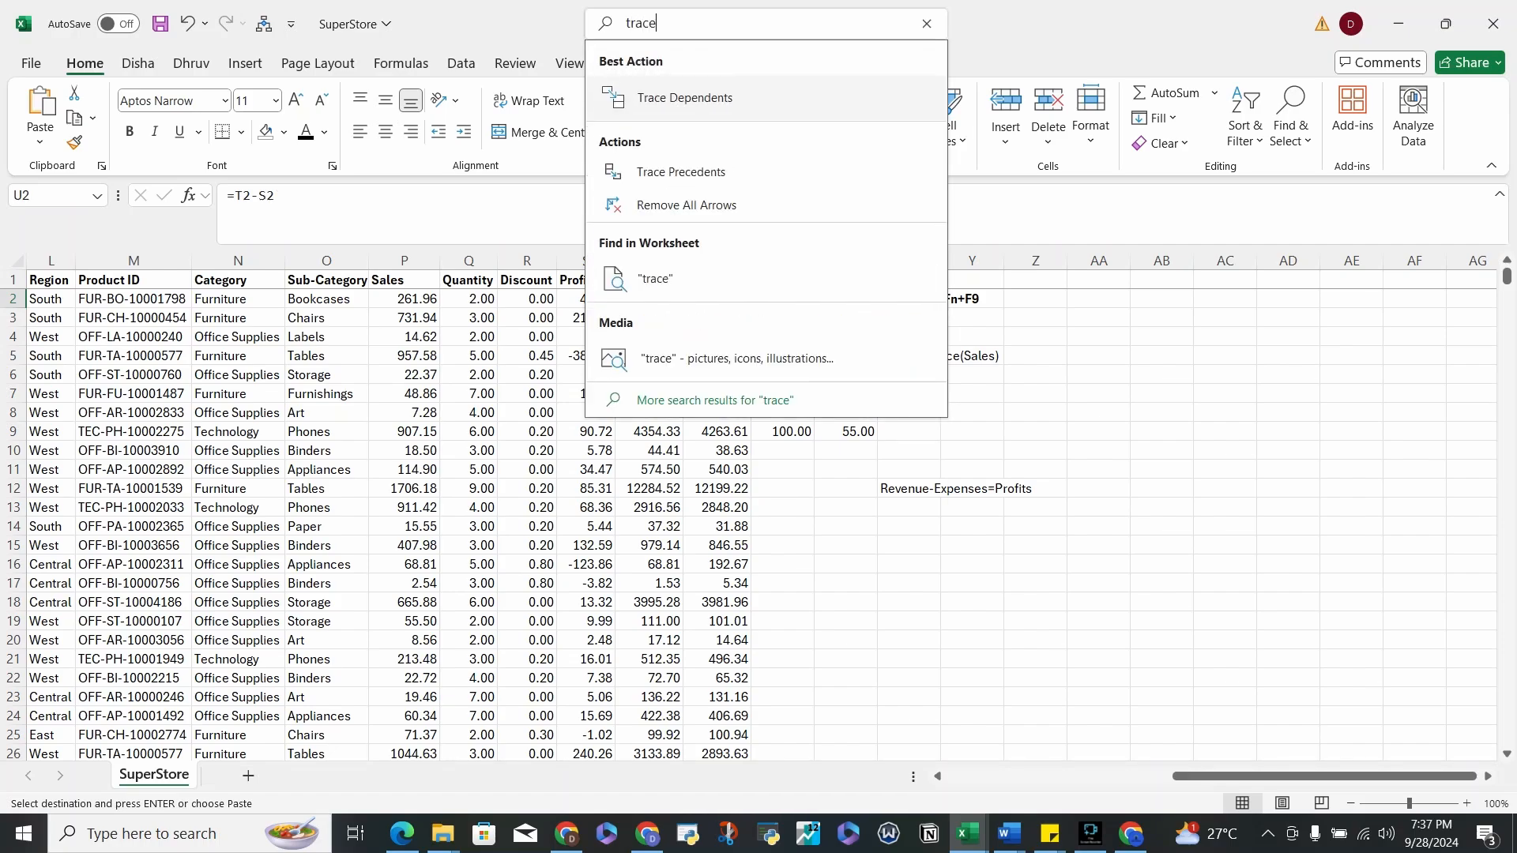
{"action": "key", "text": "Down"}
{"action": "key", "text": "Return"}
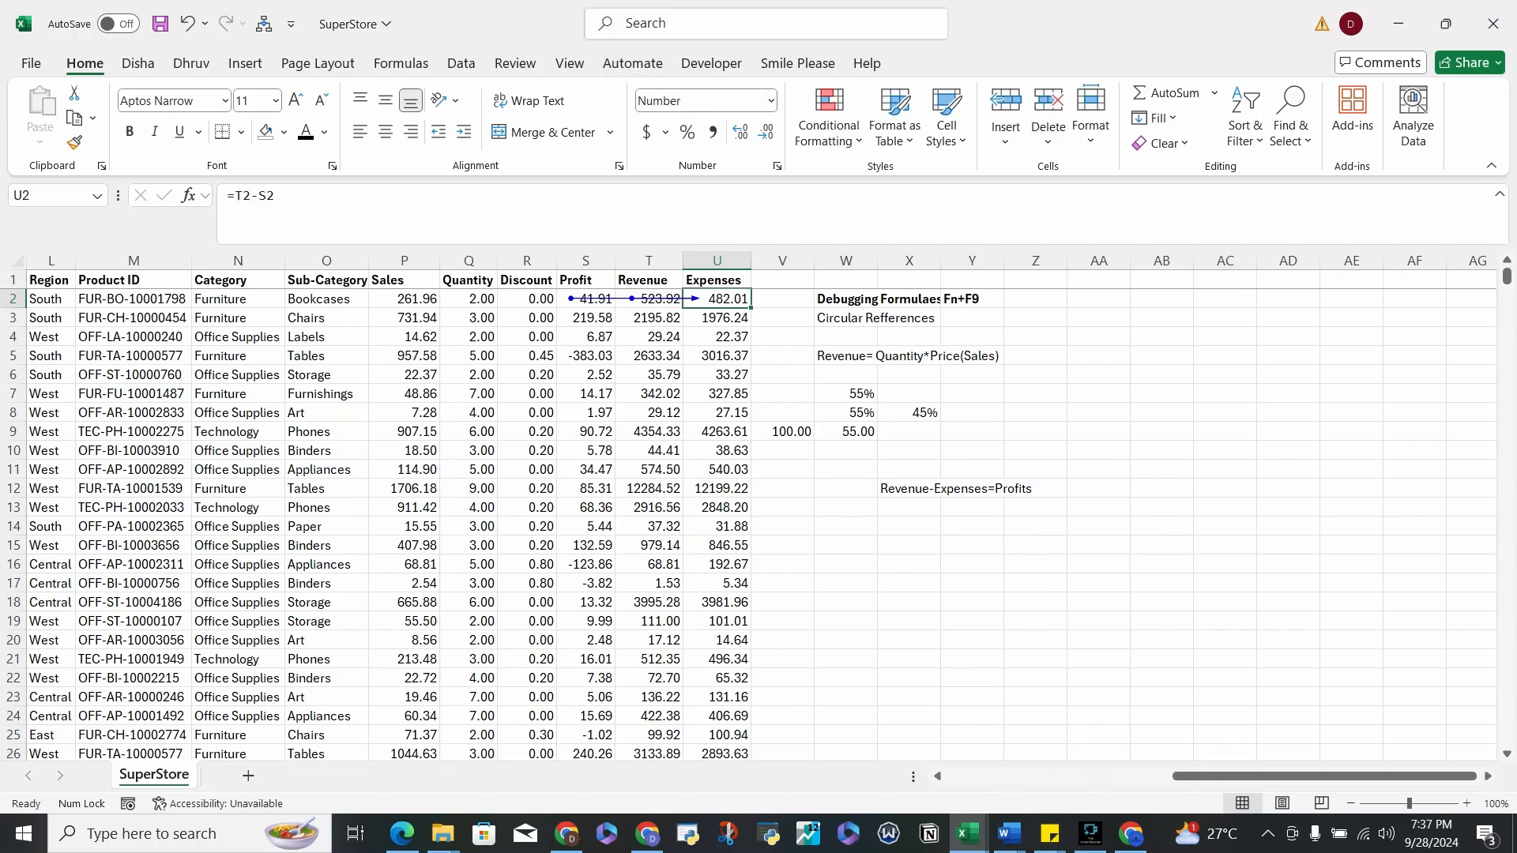
{"action": "type", "text": "trace"}
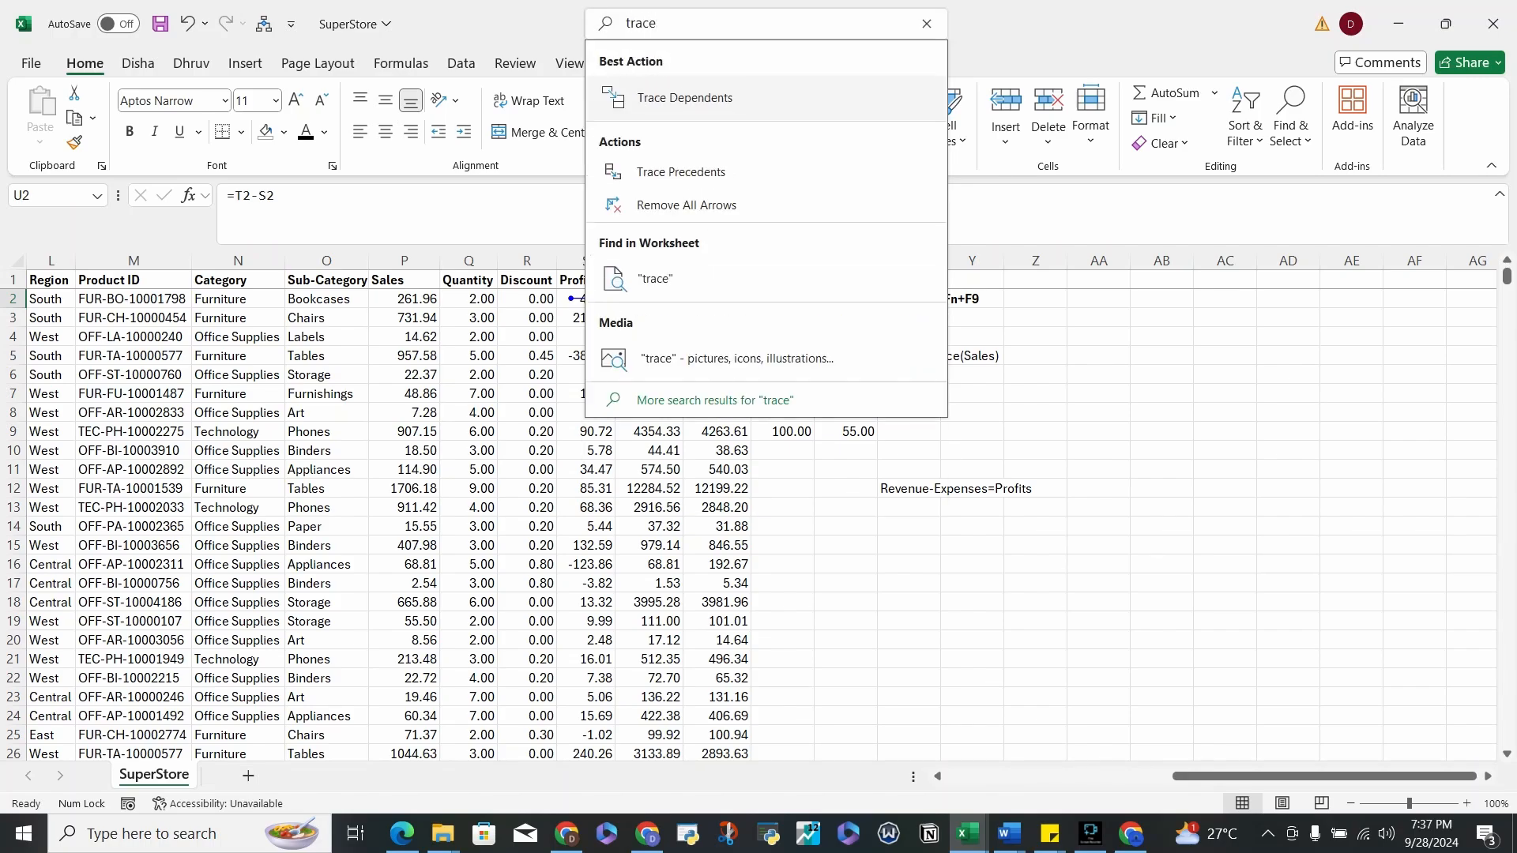
{"action": "key", "text": "Down"}
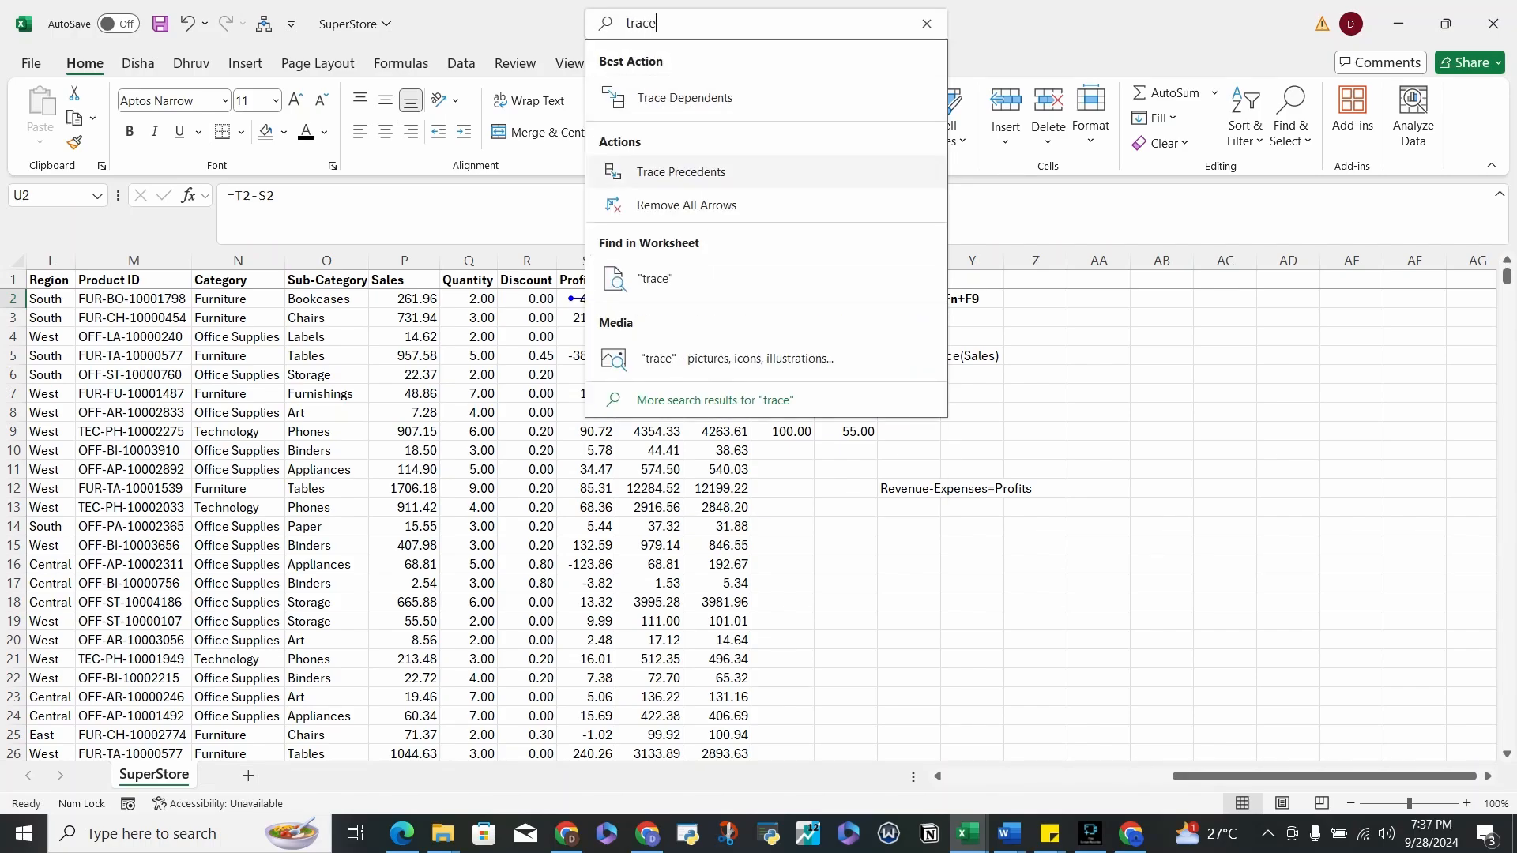
{"action": "key", "text": "Return"}
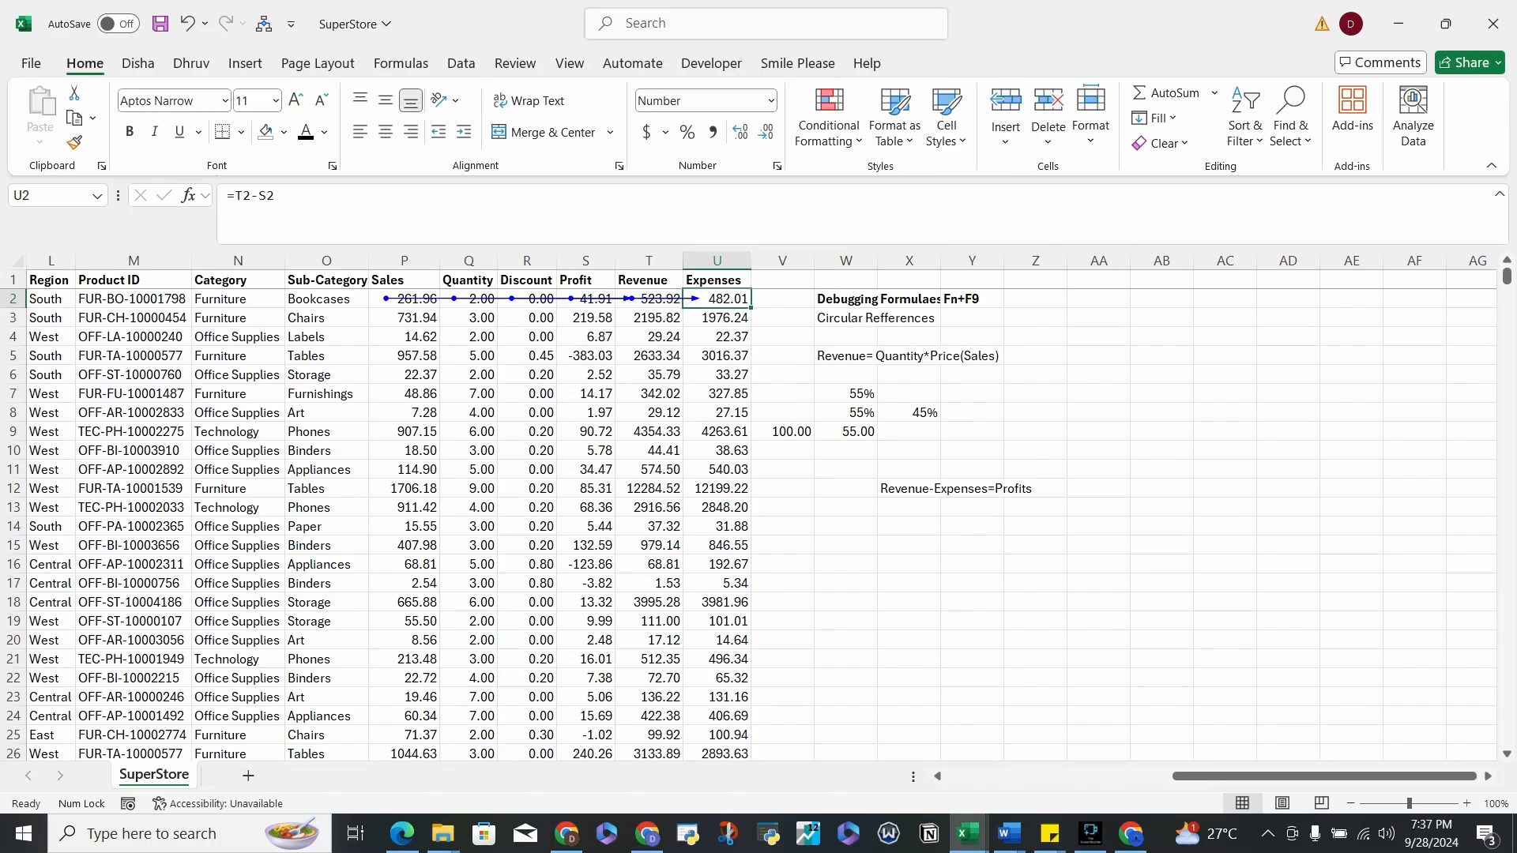
- Examine the tracer arrows along row 2, following Expenses back to Revenue and Profit, and Revenue back to Discount, Quantity and Sales
{"action": "scroll", "coordinate": [759, 506], "scroll_direction": "up", "scroll_amount": 7}
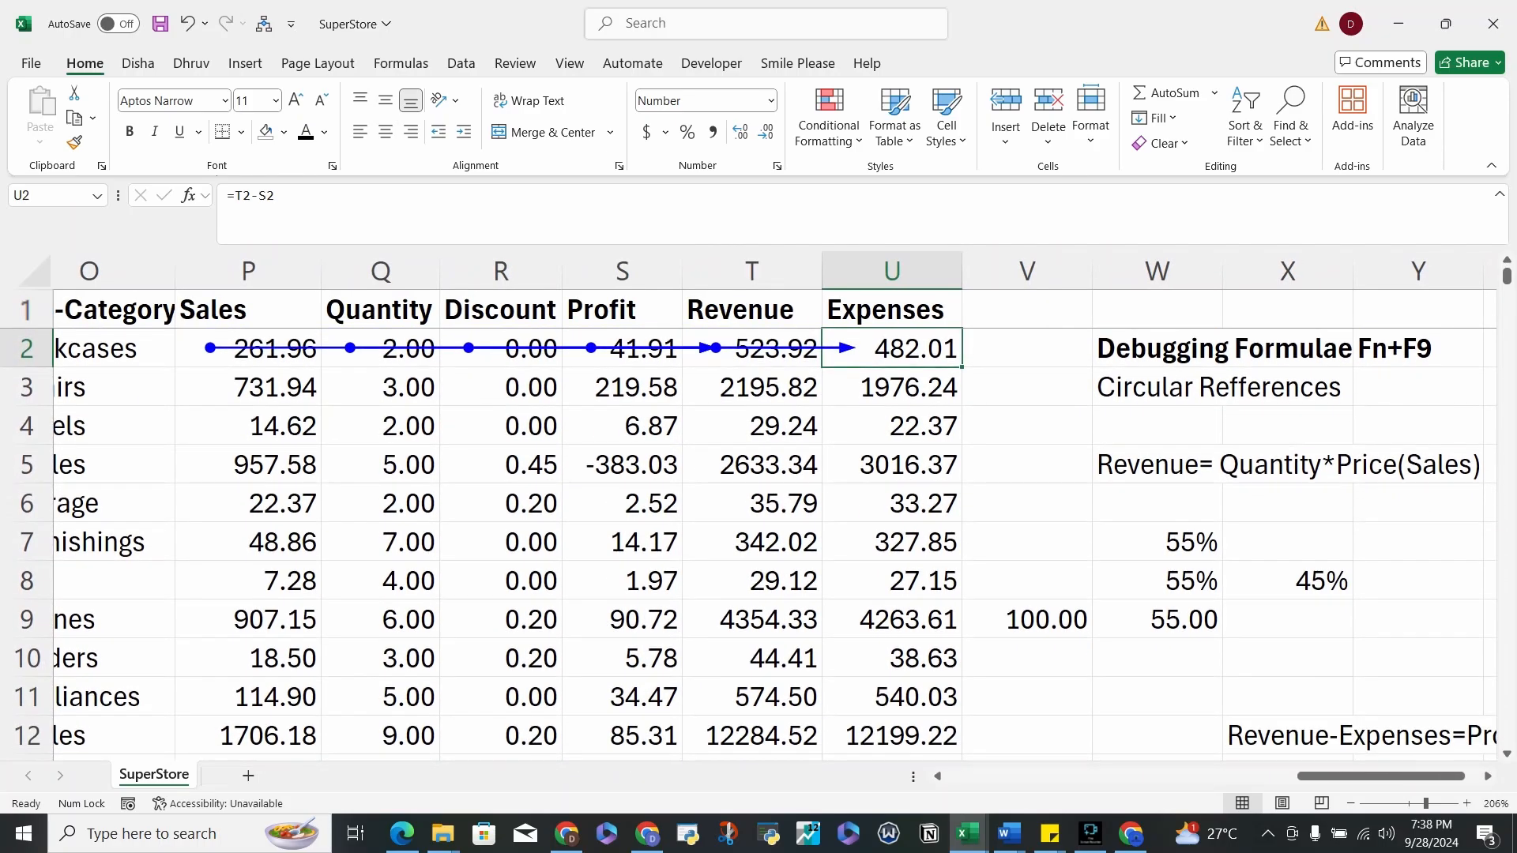
{"action": "left_click", "coordinate": [751, 348]}
{"action": "key", "text": "Left"}
{"action": "key", "text": "Right"}
{"action": "key", "text": "Left"}
{"action": "key", "text": "Left"}
{"action": "key", "text": "Left"}
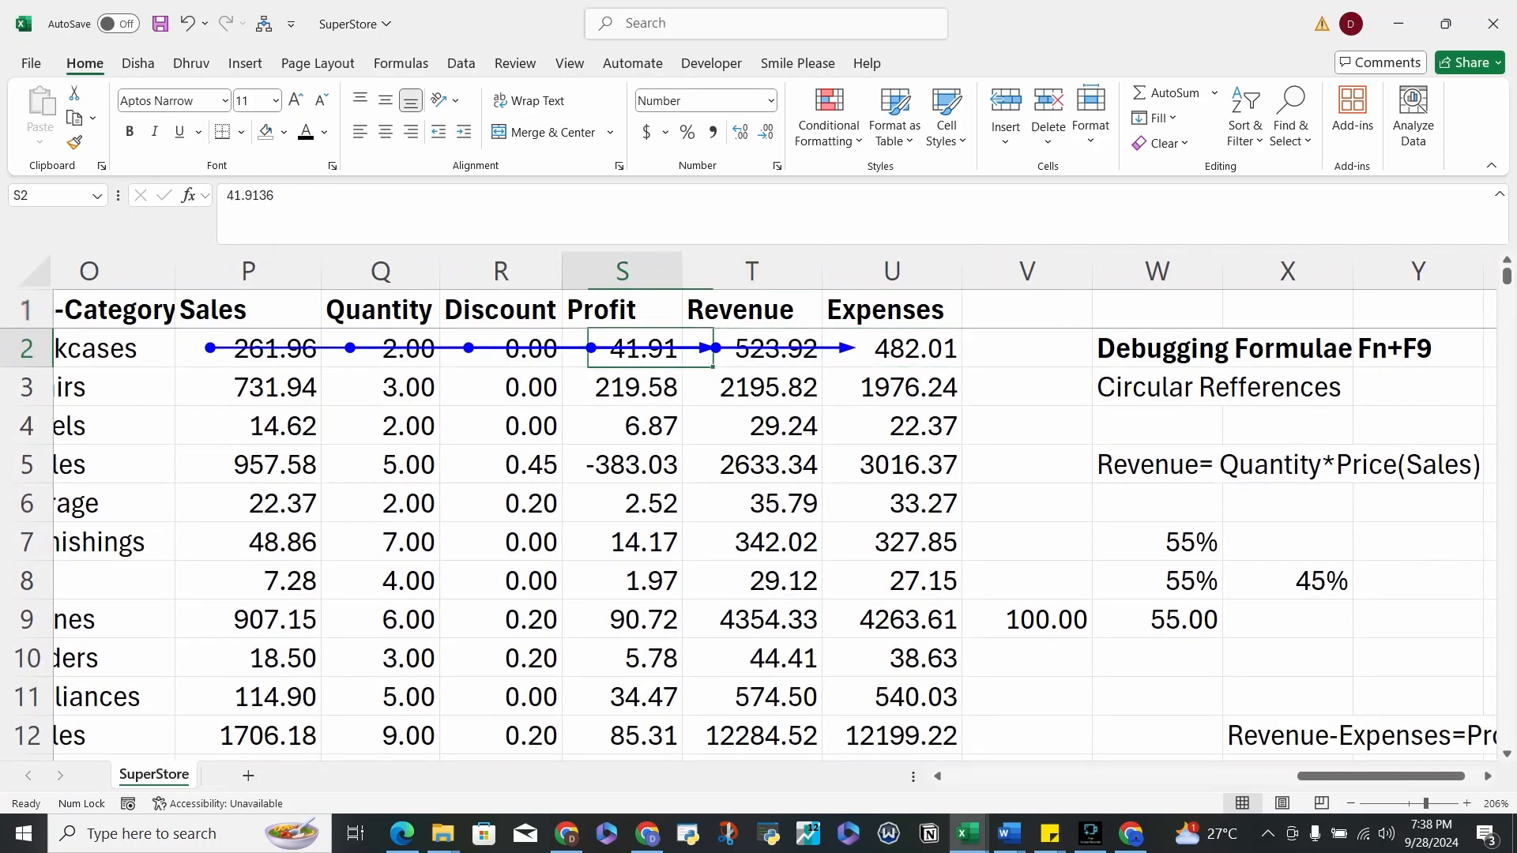
{"action": "key", "text": "Right"}
{"action": "key", "text": "Right"}
{"action": "key", "text": "Right"}
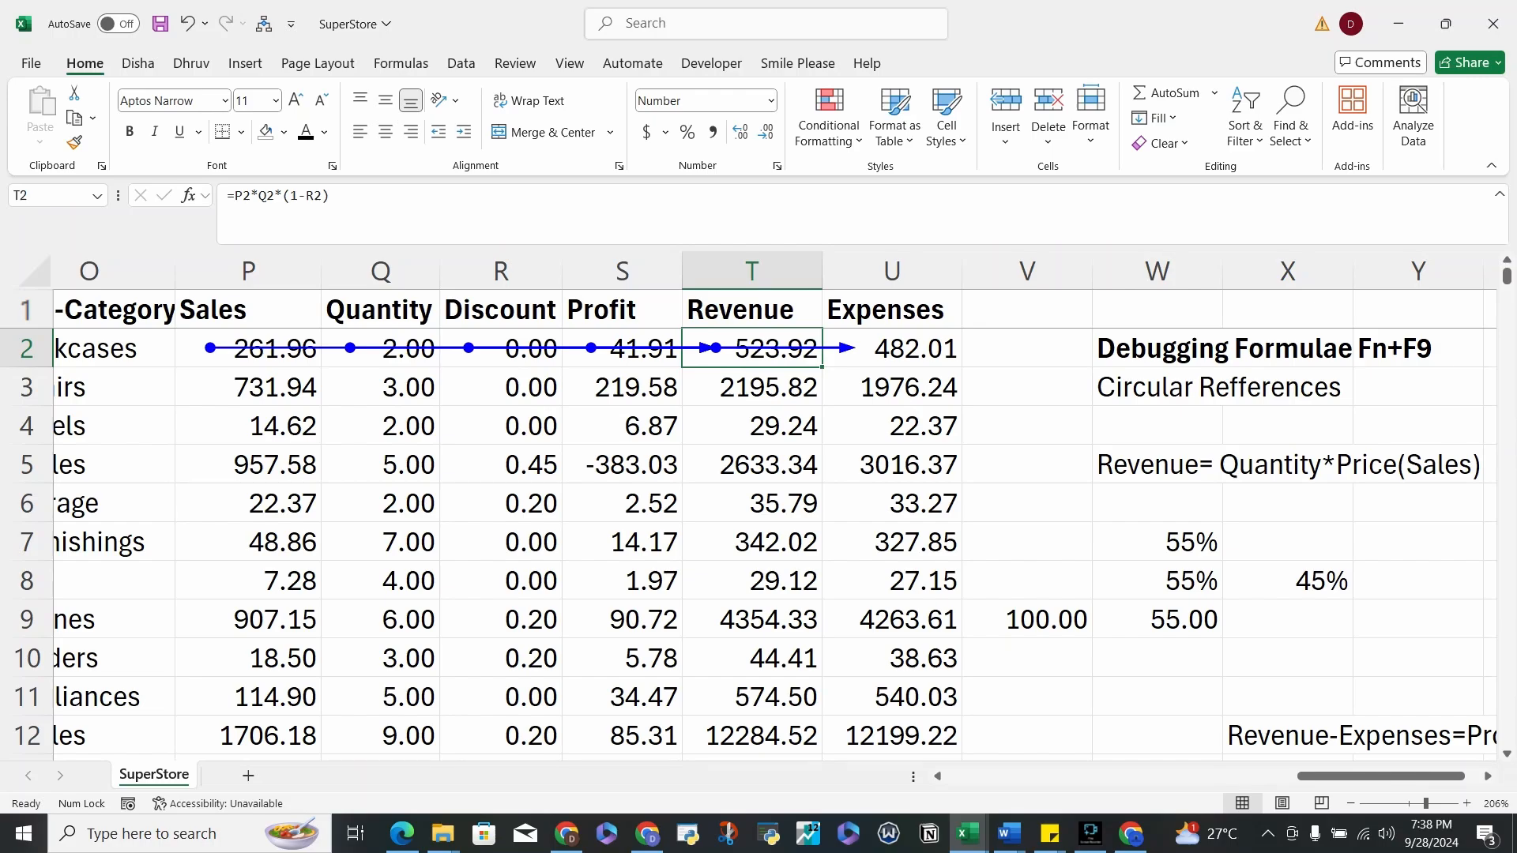
{"action": "key", "text": "Left"}
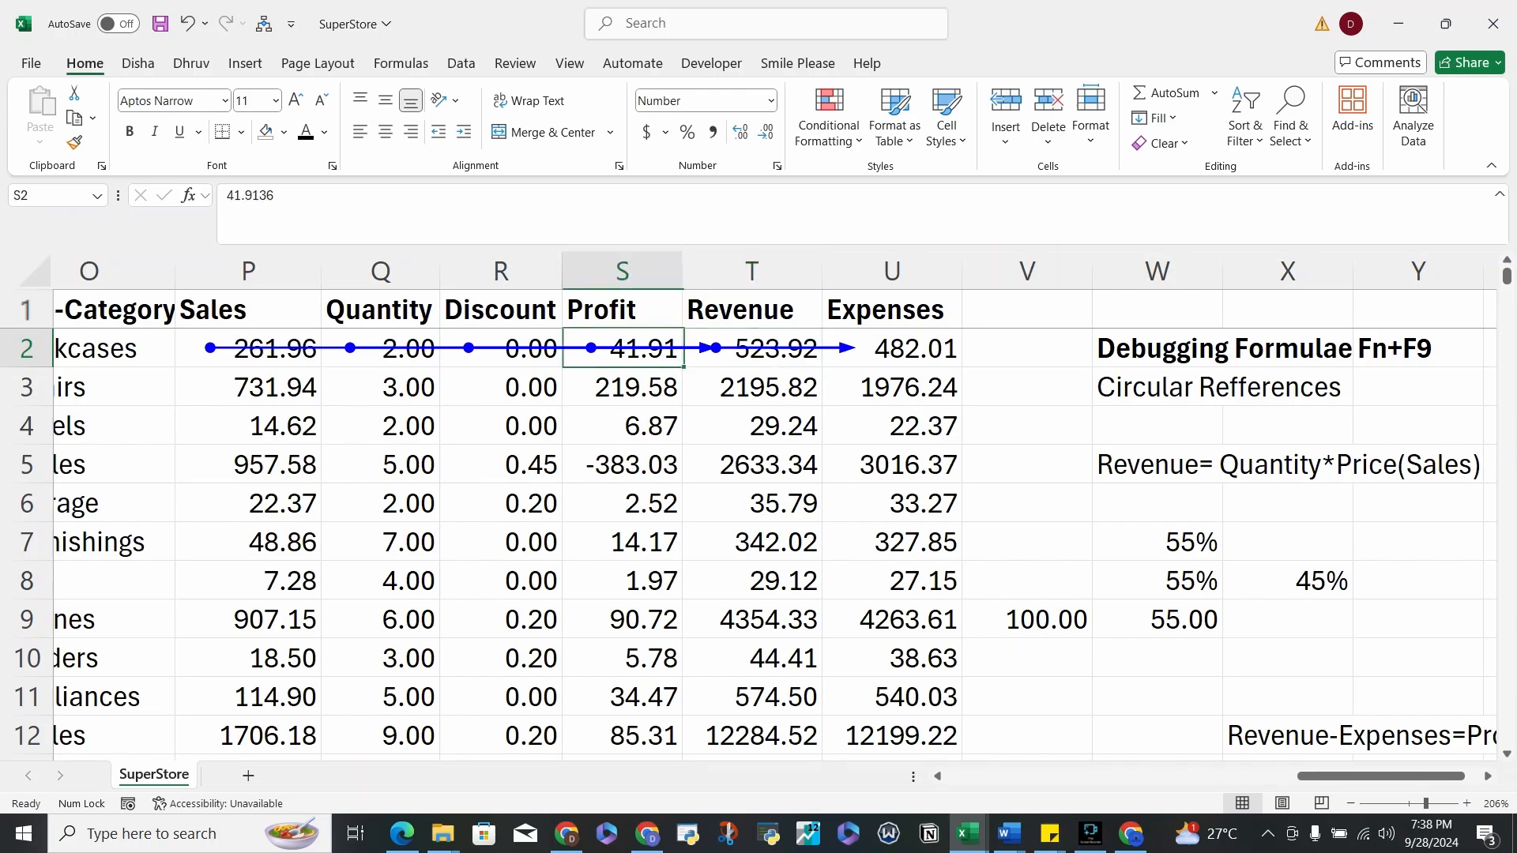
{"action": "key", "text": "Left"}
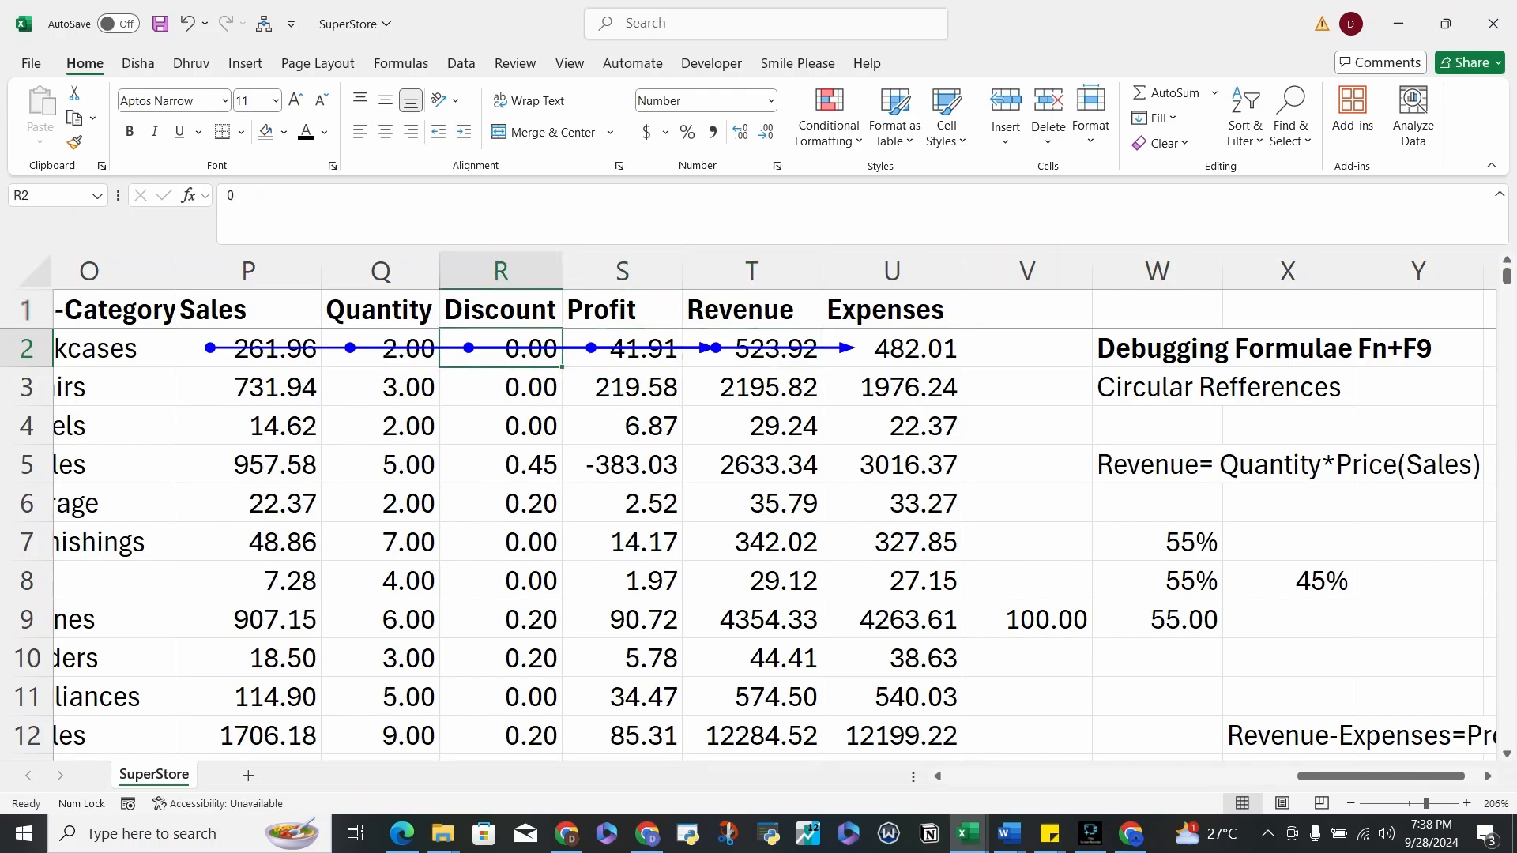
{"action": "key", "text": "Left"}
{"action": "key", "text": "Left"}
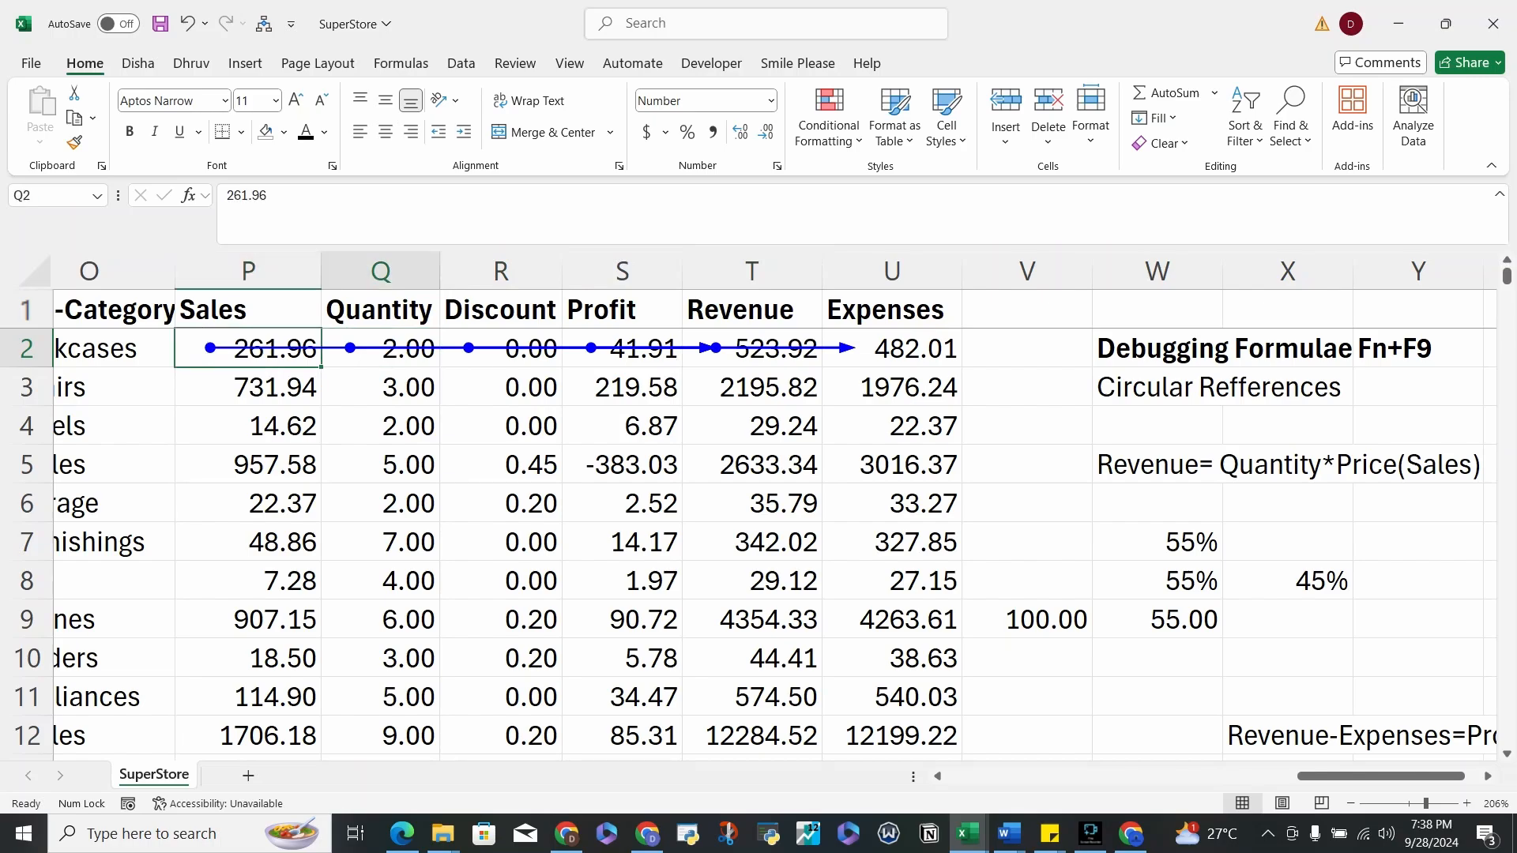
{"action": "key", "text": "Right"}
{"action": "key", "text": "Right"}
{"action": "key", "text": "Right"}
{"action": "key", "text": "Left"}
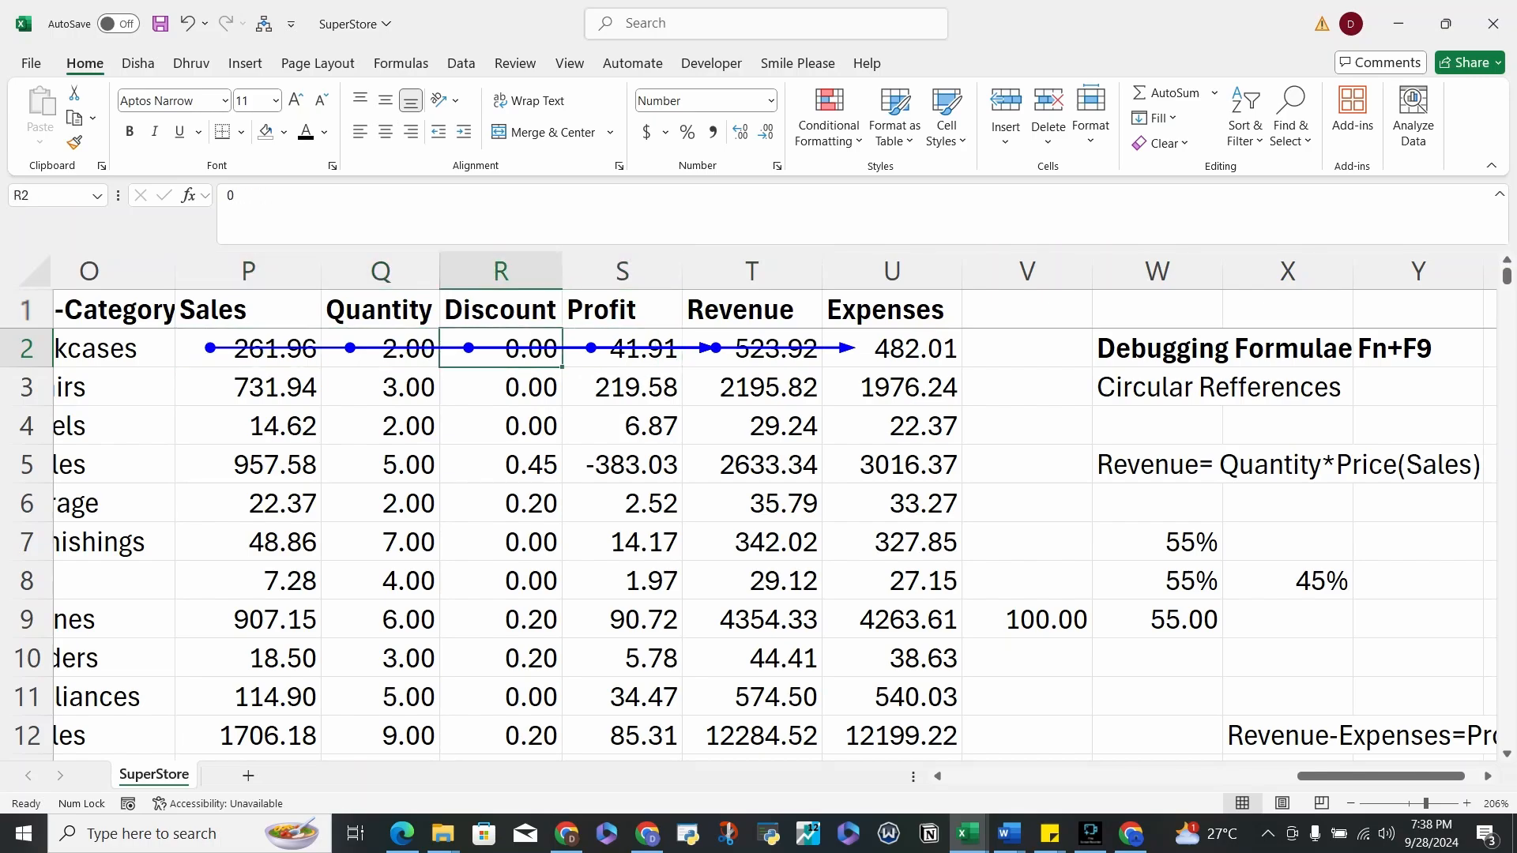
{"action": "key", "text": "Left"}
{"action": "key", "text": "Left"}
{"action": "key", "text": "Right"}
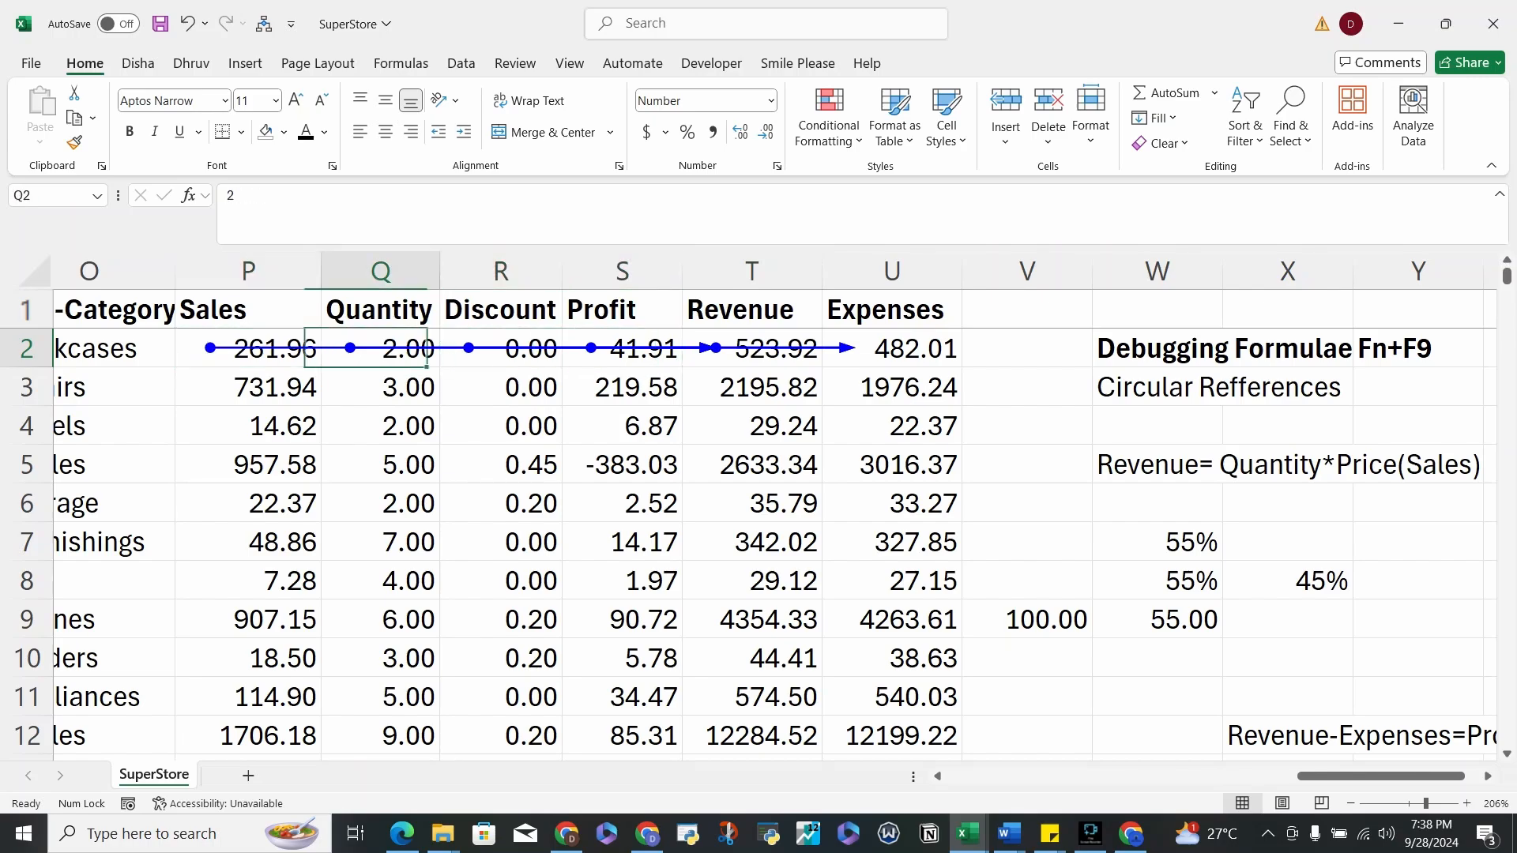
{"action": "key", "text": "Right"}
{"action": "key", "text": "Right"}
{"action": "key", "text": "Right"}
{"action": "key", "text": "Right"}
{"action": "key", "text": "Left"}
{"action": "key", "text": "Left"}
{"action": "key", "text": "Left"}
{"action": "key", "text": "Right"}
{"action": "key", "text": "Right"}
{"action": "key", "text": "Right"}
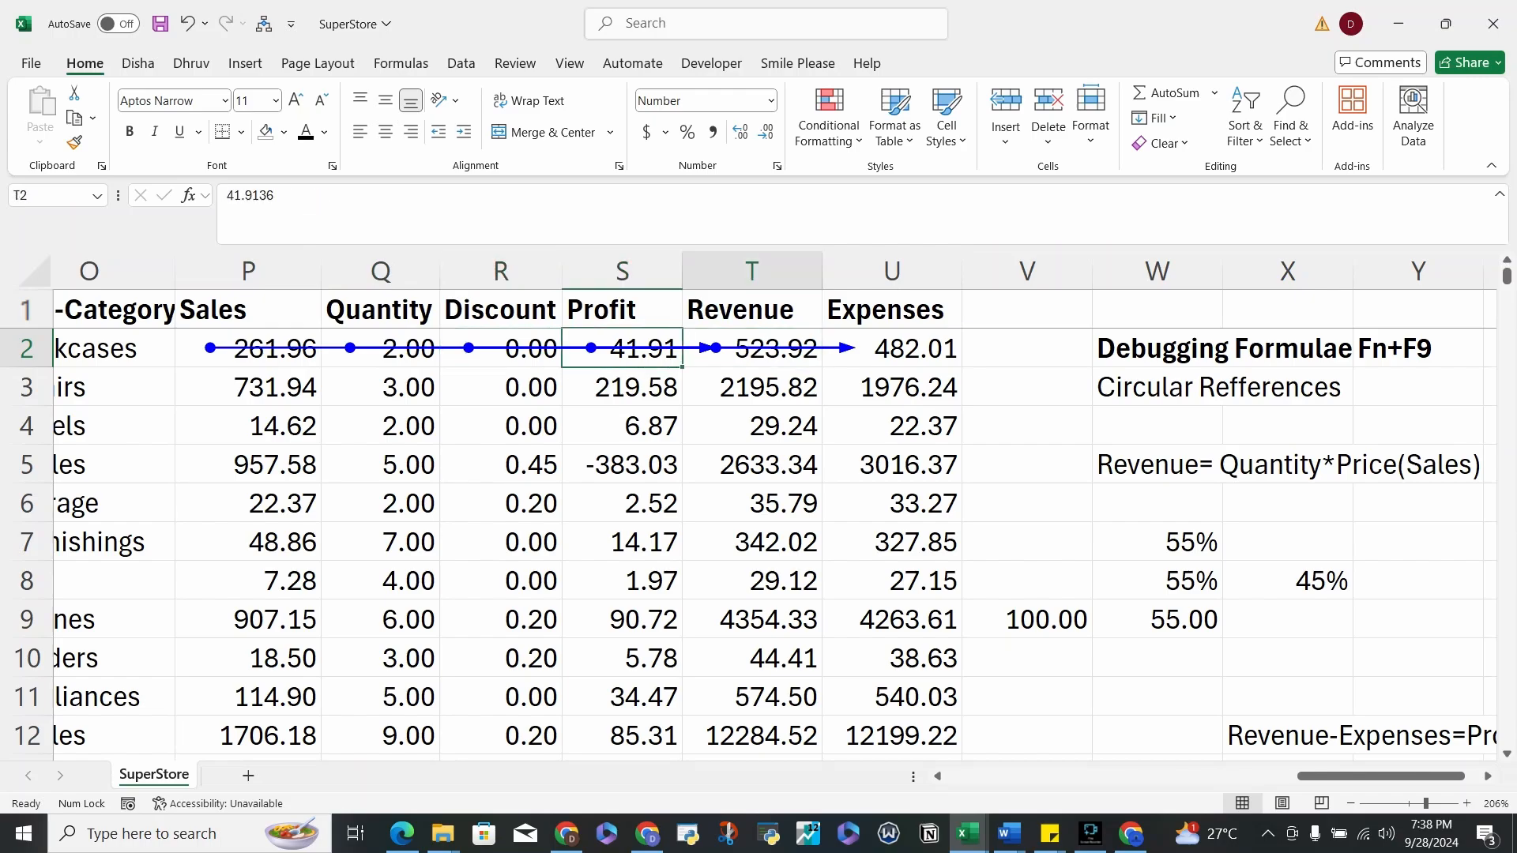
{"action": "key", "text": "Left"}
{"action": "key", "text": "Left"}
{"action": "key", "text": "Right"}
{"action": "key", "text": "Left"}
{"action": "key", "text": "Right"}
{"action": "key", "text": "Left"}
{"action": "key", "text": "Right"}
{"action": "key", "text": "Right"}
{"action": "key", "text": "Left"}
{"action": "key", "text": "Left"}
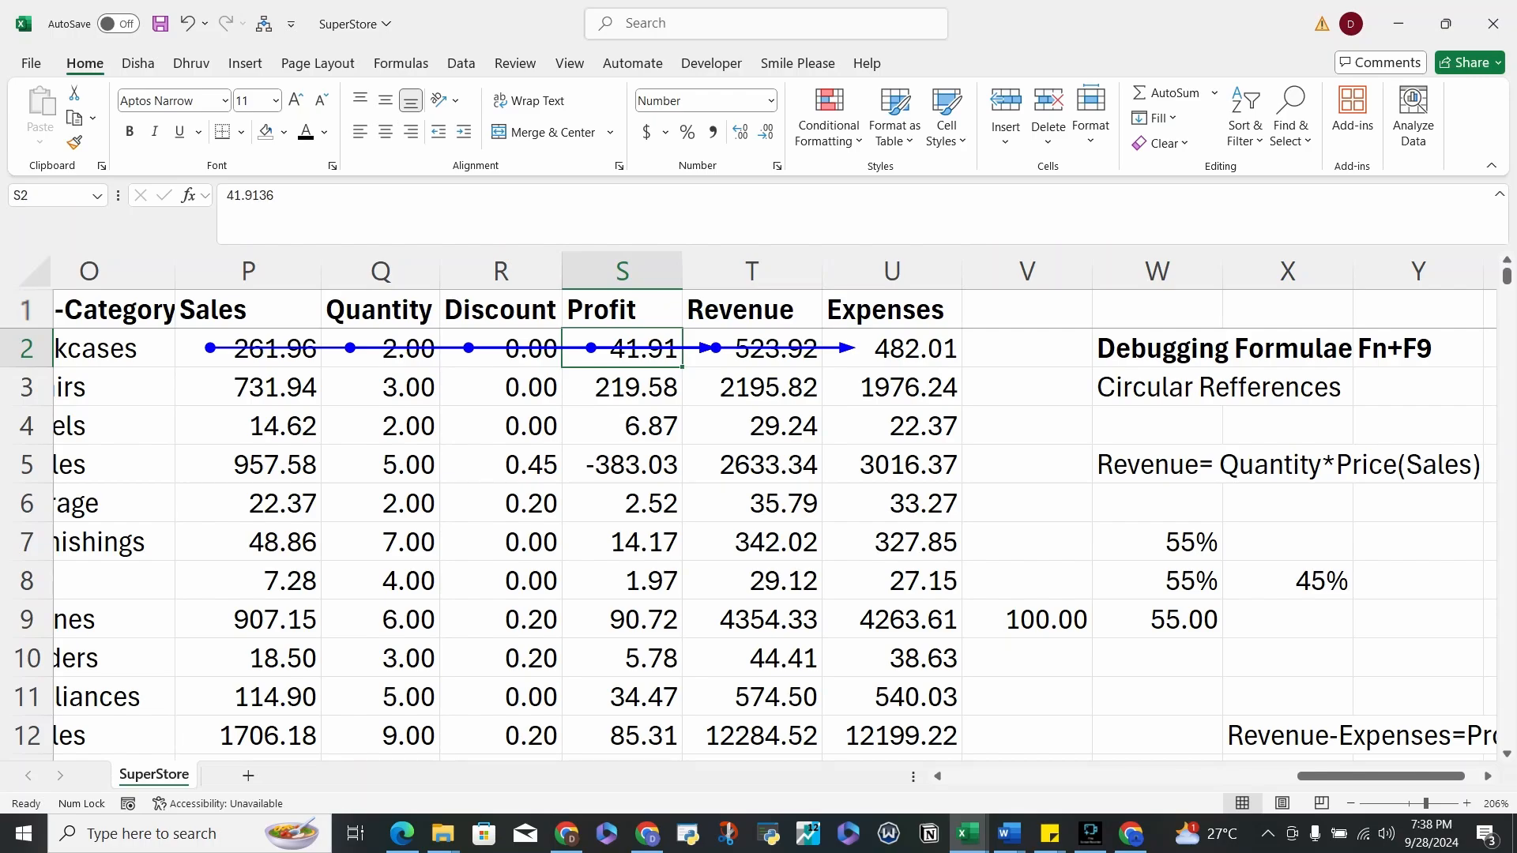
{"action": "left_click", "coordinate": [881, 348]}
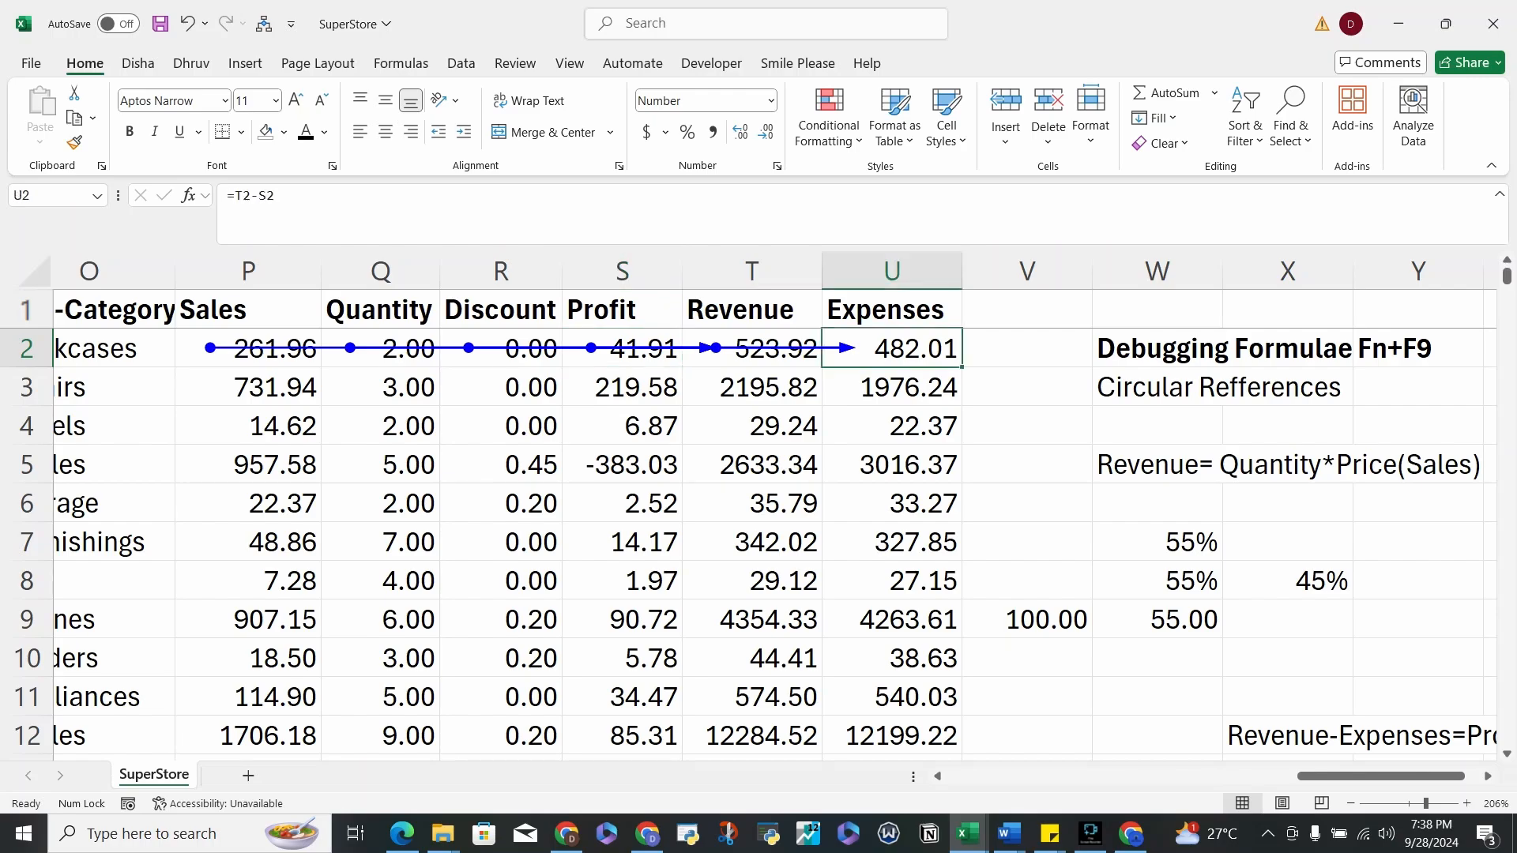
{"action": "scroll", "coordinate": [853, 349], "scroll_direction": "down", "scroll_amount": 5}
{"action": "scroll", "coordinate": [762, 506], "scroll_direction": "left", "scroll_amount": 5}
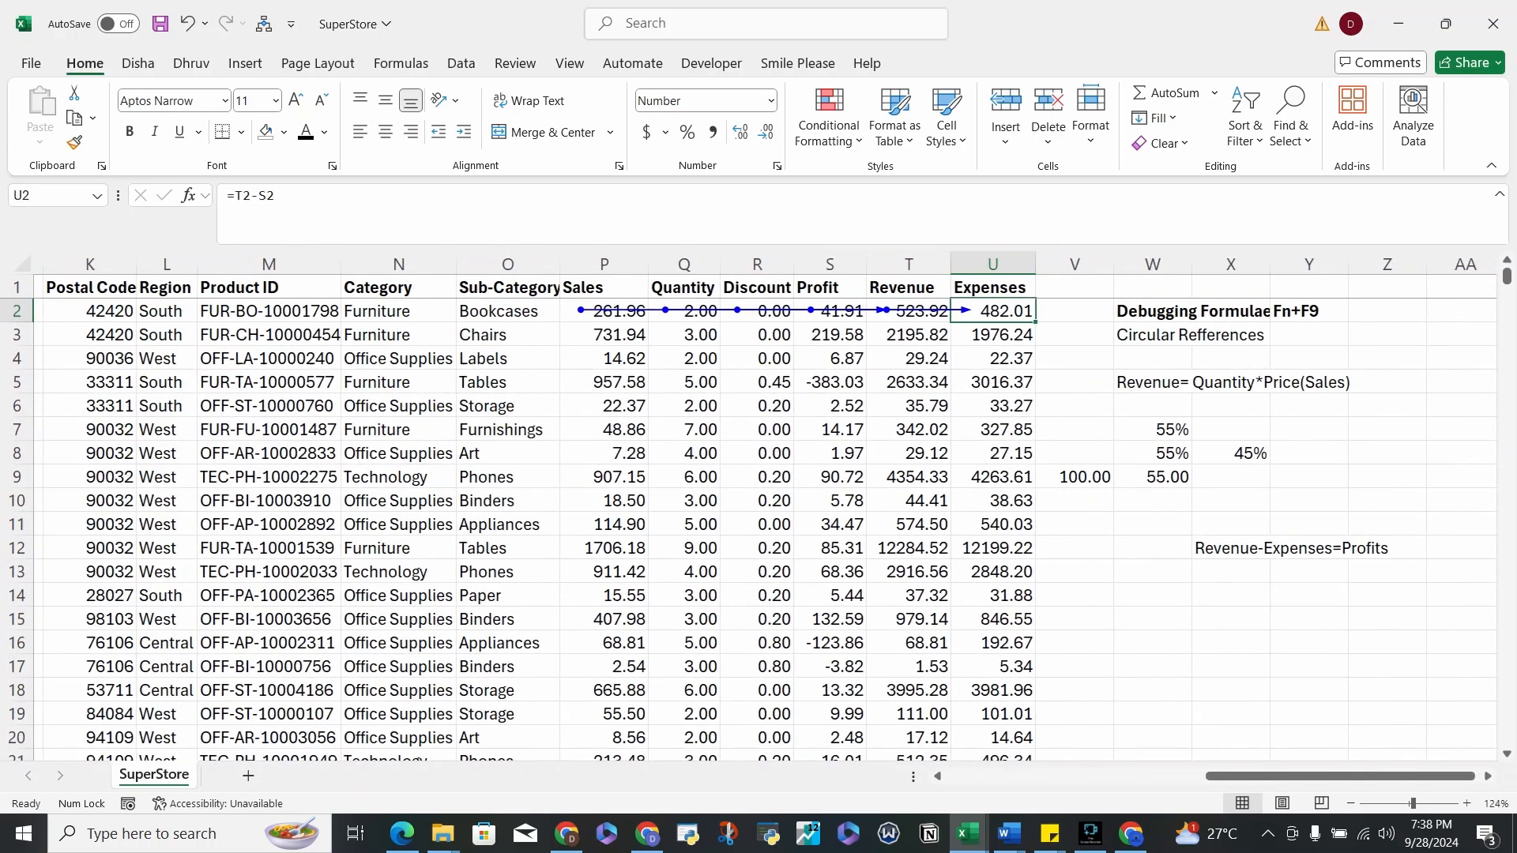
{"action": "scroll", "coordinate": [762, 506], "scroll_direction": "left", "scroll_amount": 3}
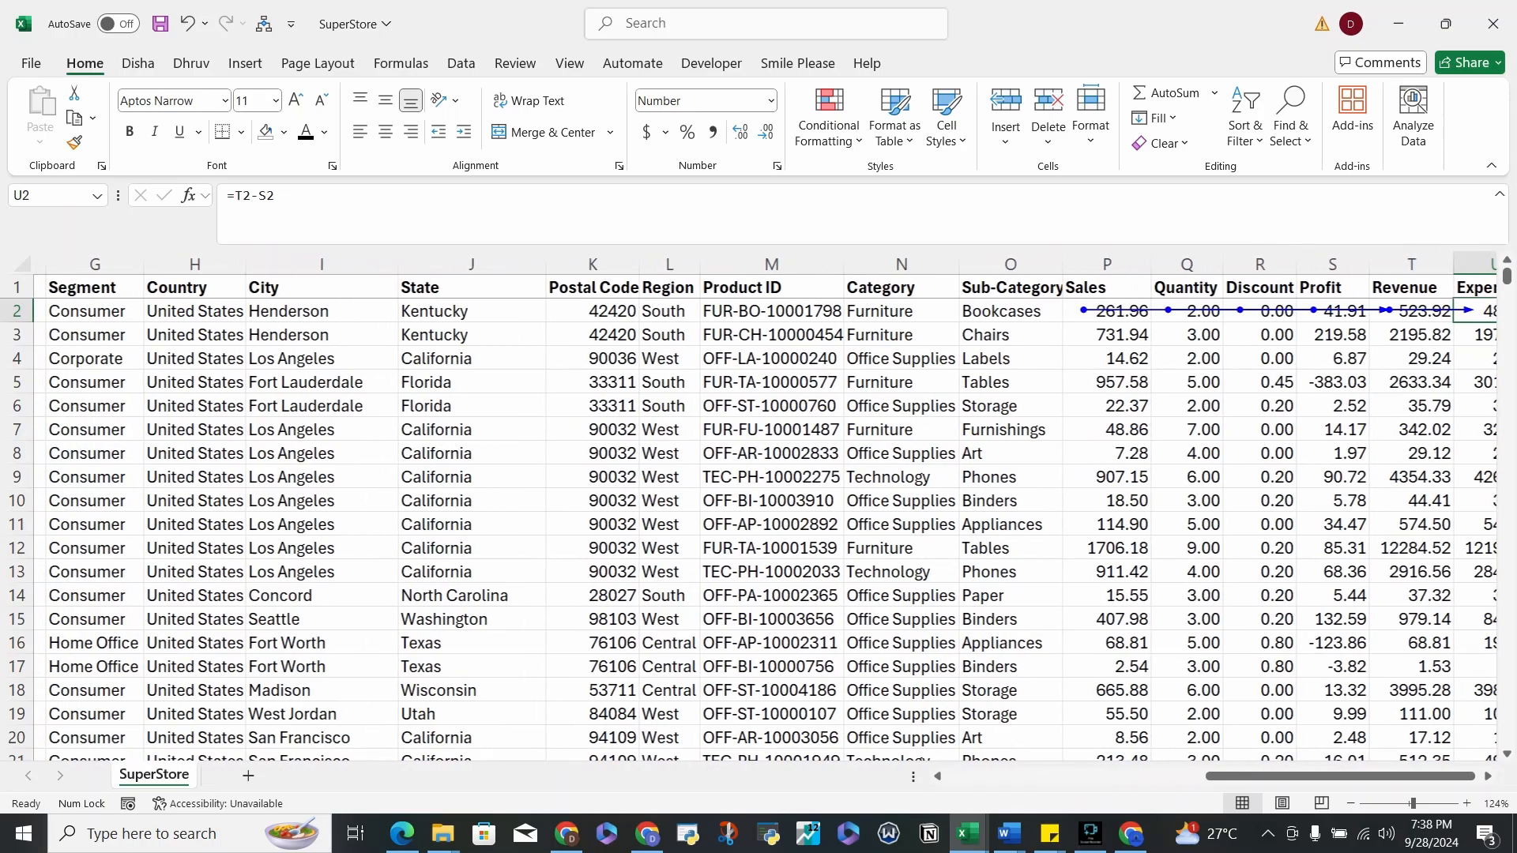
- Evaluate the T2-S2 part of the Expenses formula in U2 in place, and undo the evaluation to restore the cell references
{"action": "scroll", "coordinate": [762, 505], "scroll_direction": "right", "scroll_amount": 4}
{"action": "scroll", "coordinate": [758, 505], "scroll_direction": "down", "scroll_amount": 5}
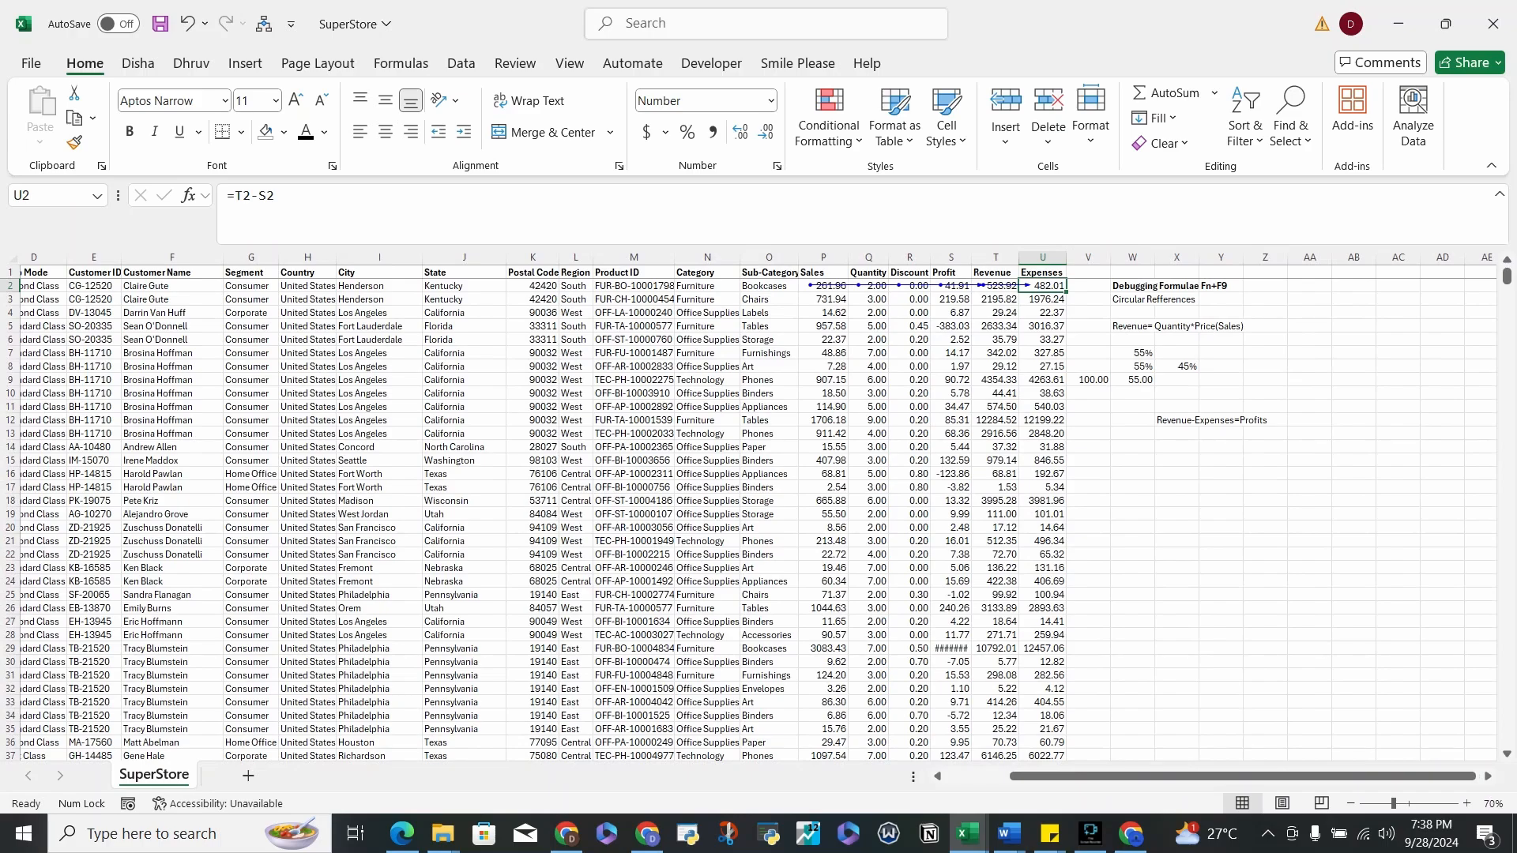
{"action": "left_click_drag", "start_coordinate": [278, 196], "coordinate": [235, 196]}
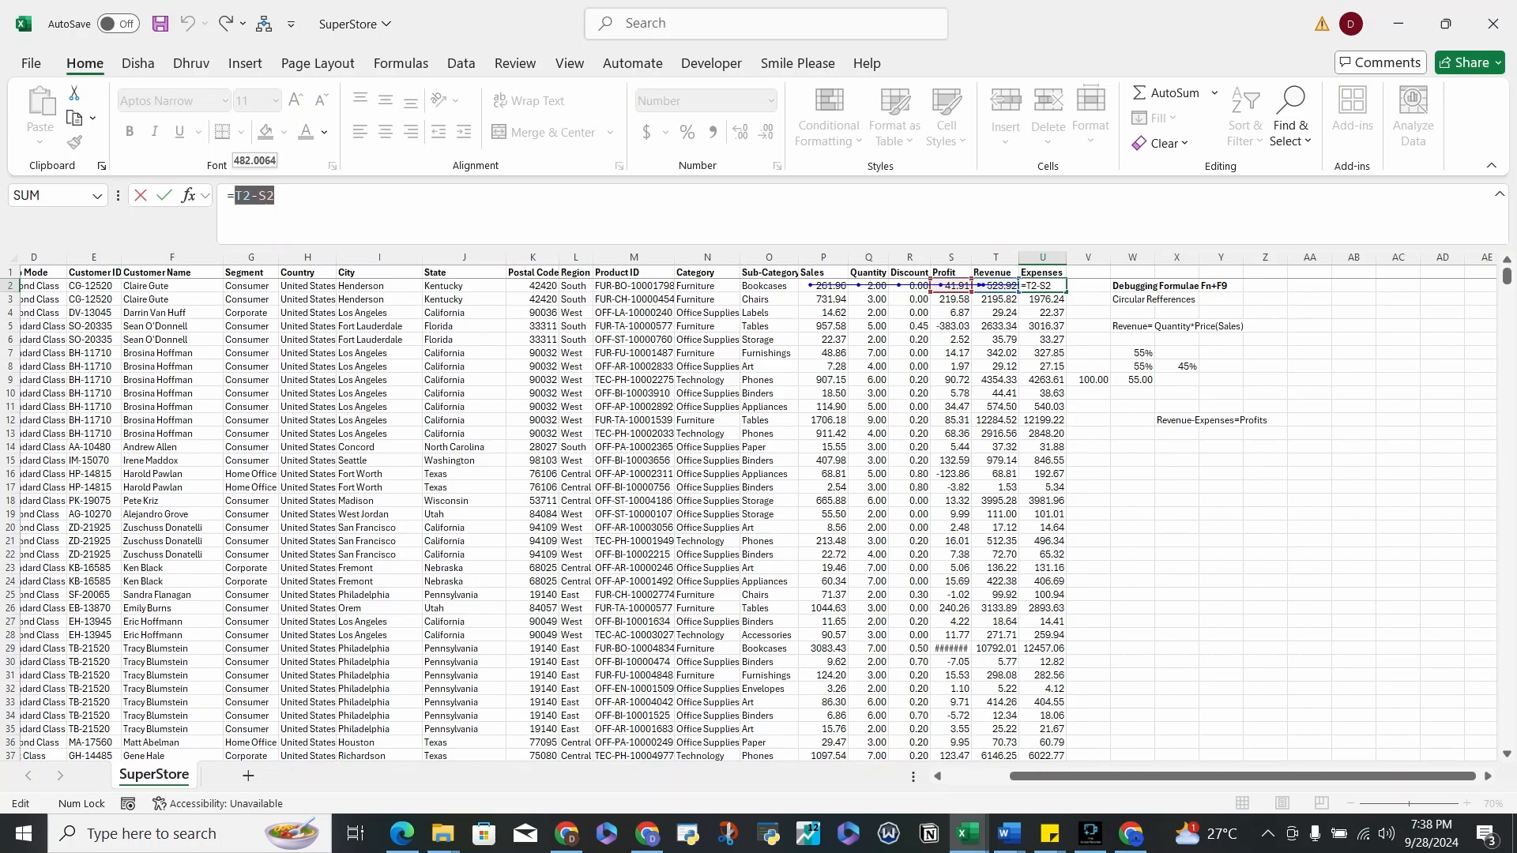
{"action": "key", "text": "F9"}
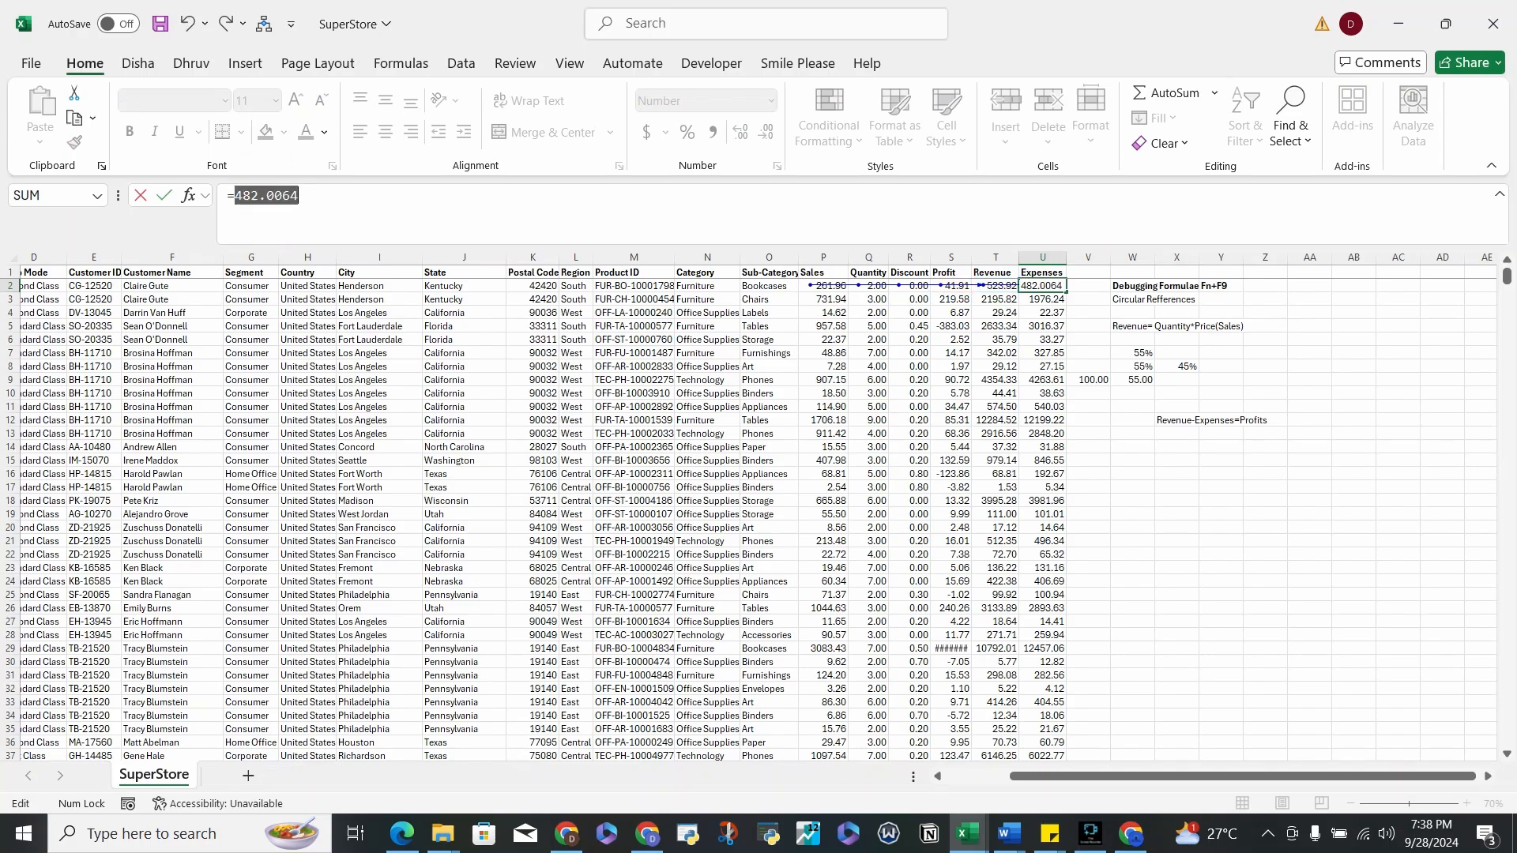
{"action": "key", "text": "ctrl+z"}
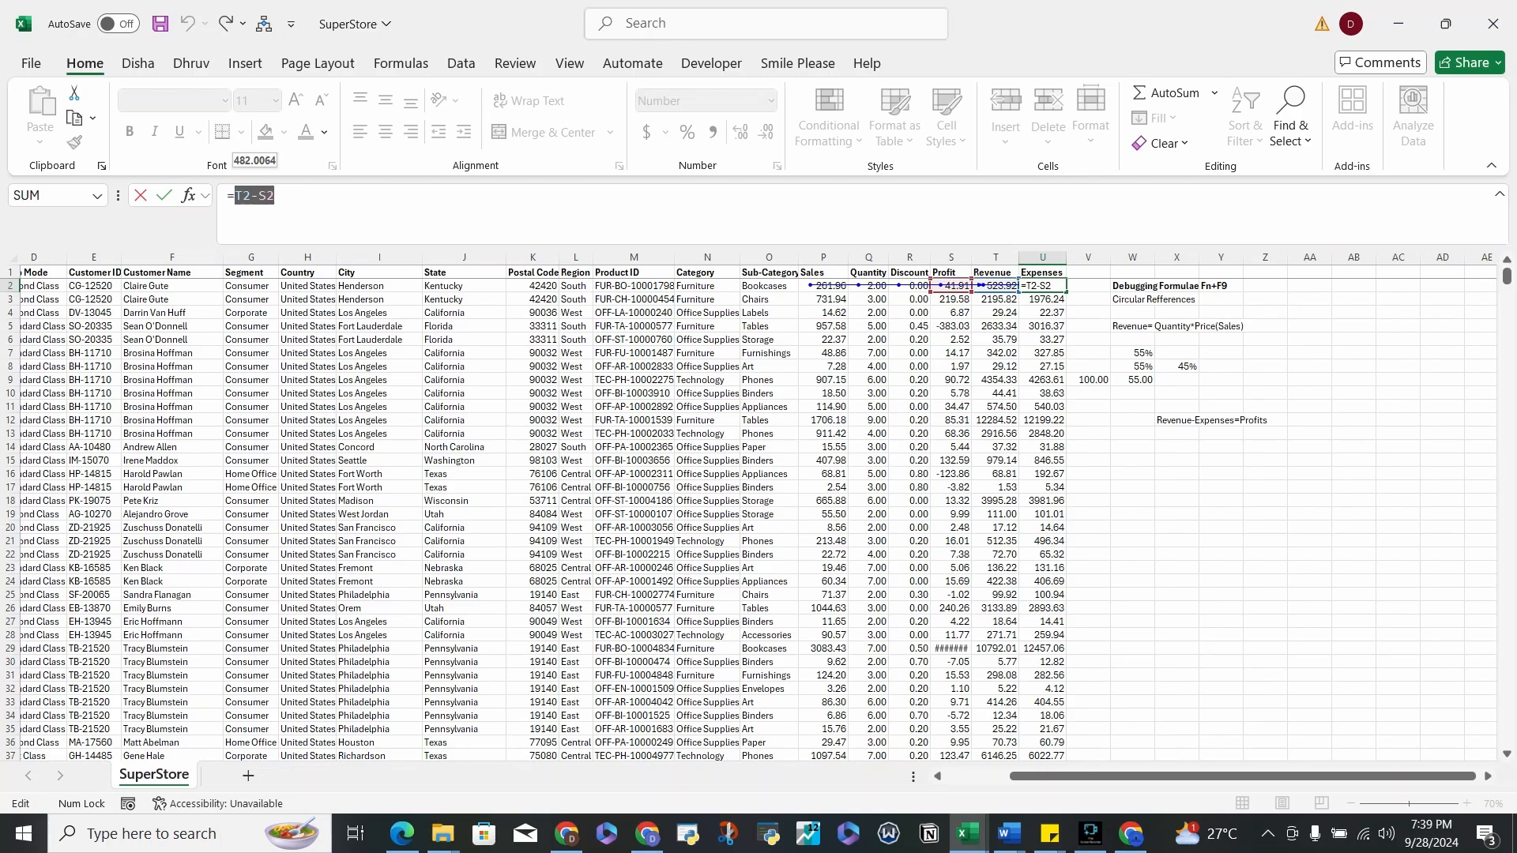
- Re-enter the existing Expenses formula in U2 and the Revenue formula in T2 to remove their tracer arrows
{"action": "key", "text": "shift+Return"}
{"action": "key", "text": "Down"}
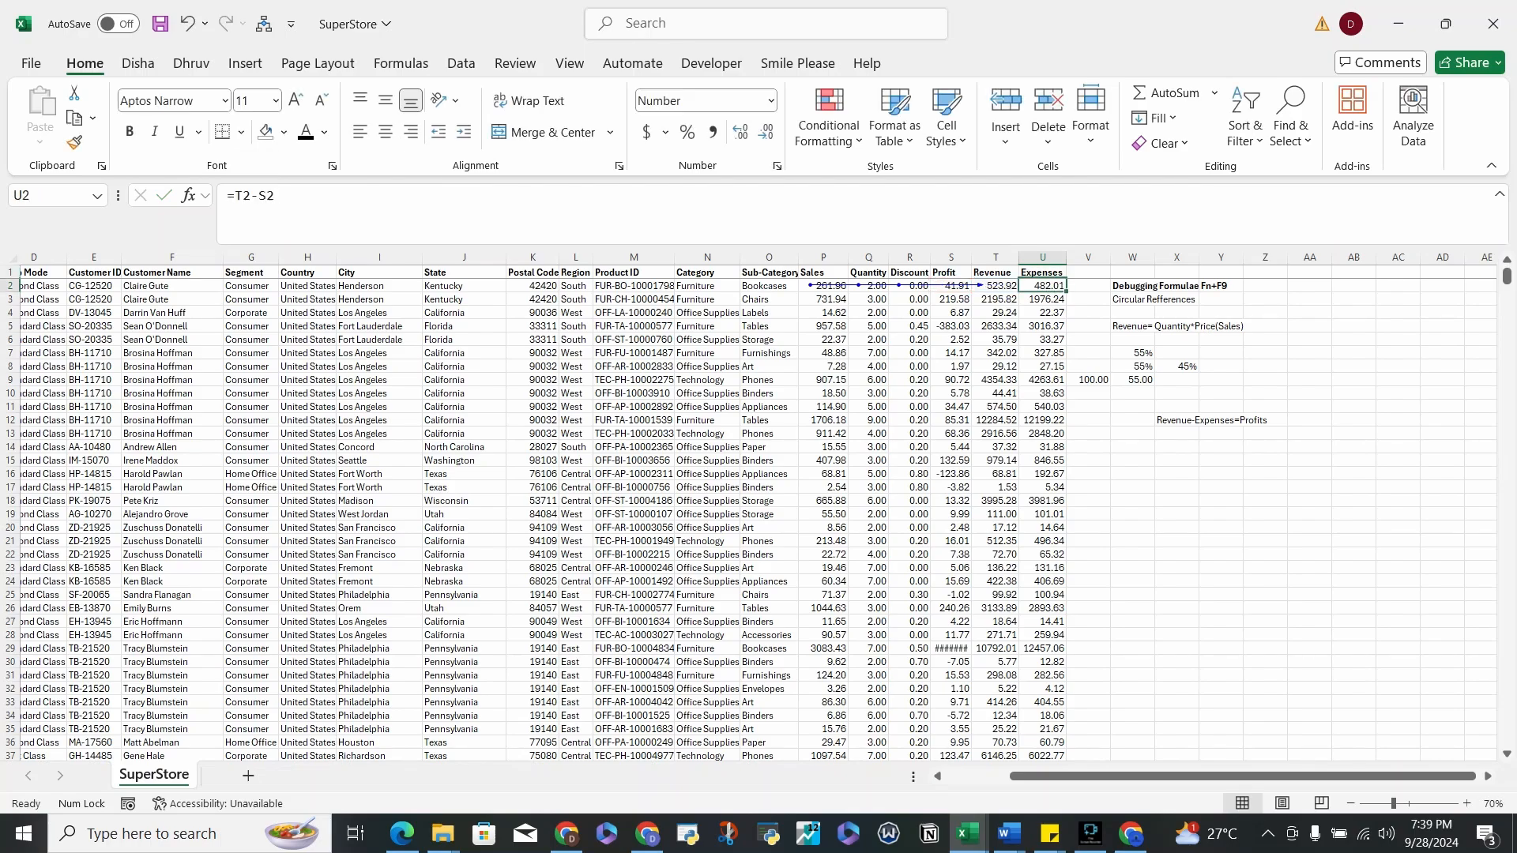
{"action": "key", "text": "Left"}
{"action": "key", "text": "Left"}
{"action": "key", "text": "Right"}
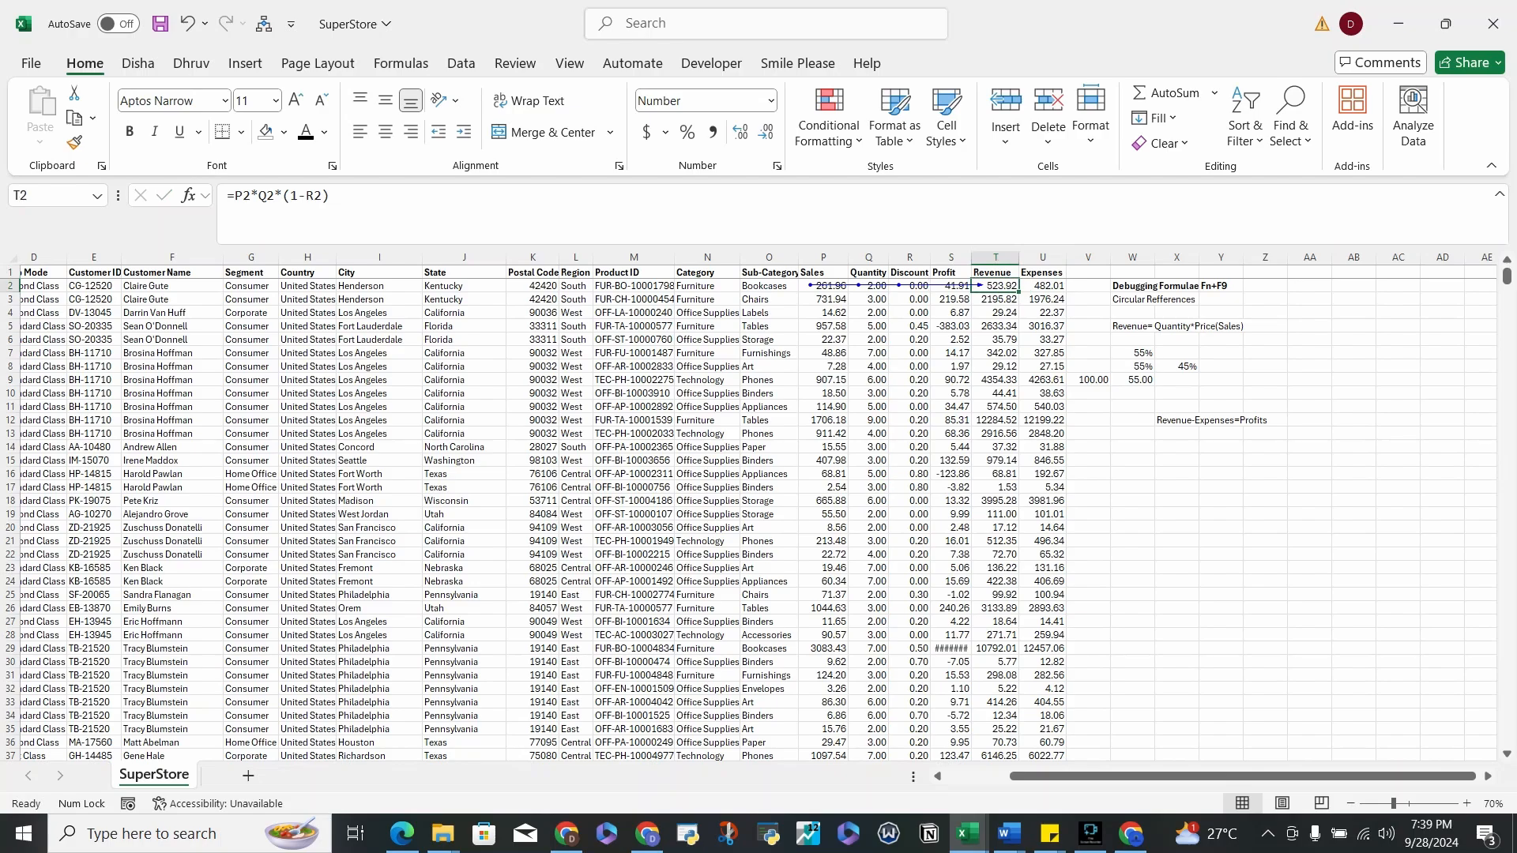
{"action": "key", "text": "F2"}
{"action": "type", "text": "\\"}
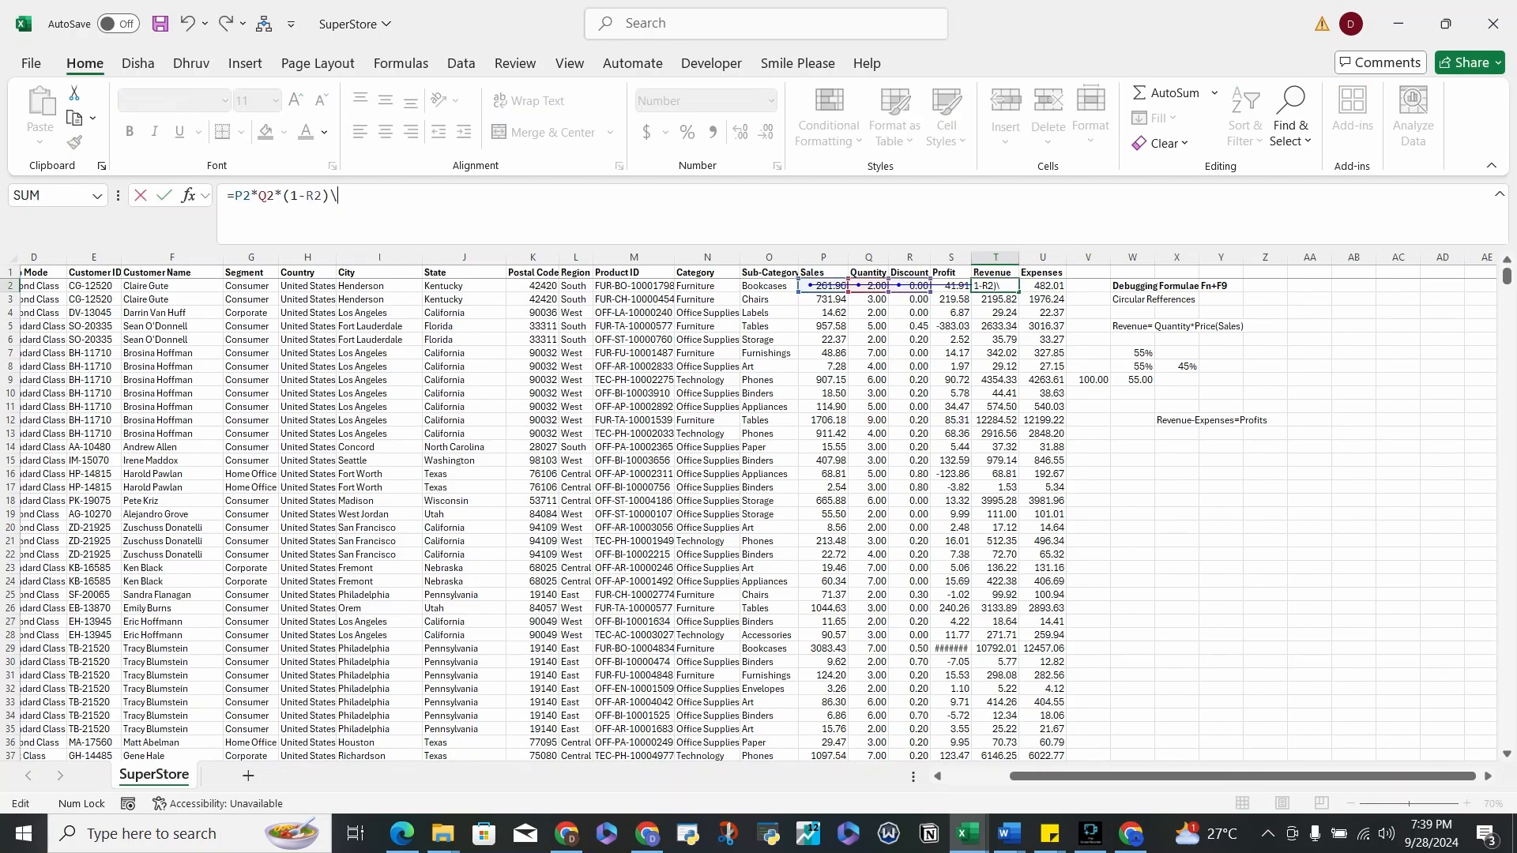
{"action": "key", "text": "BackSpace"}
{"action": "key", "text": "Escape"}
{"action": "key", "text": "Left"}
{"action": "key", "text": "Left"}
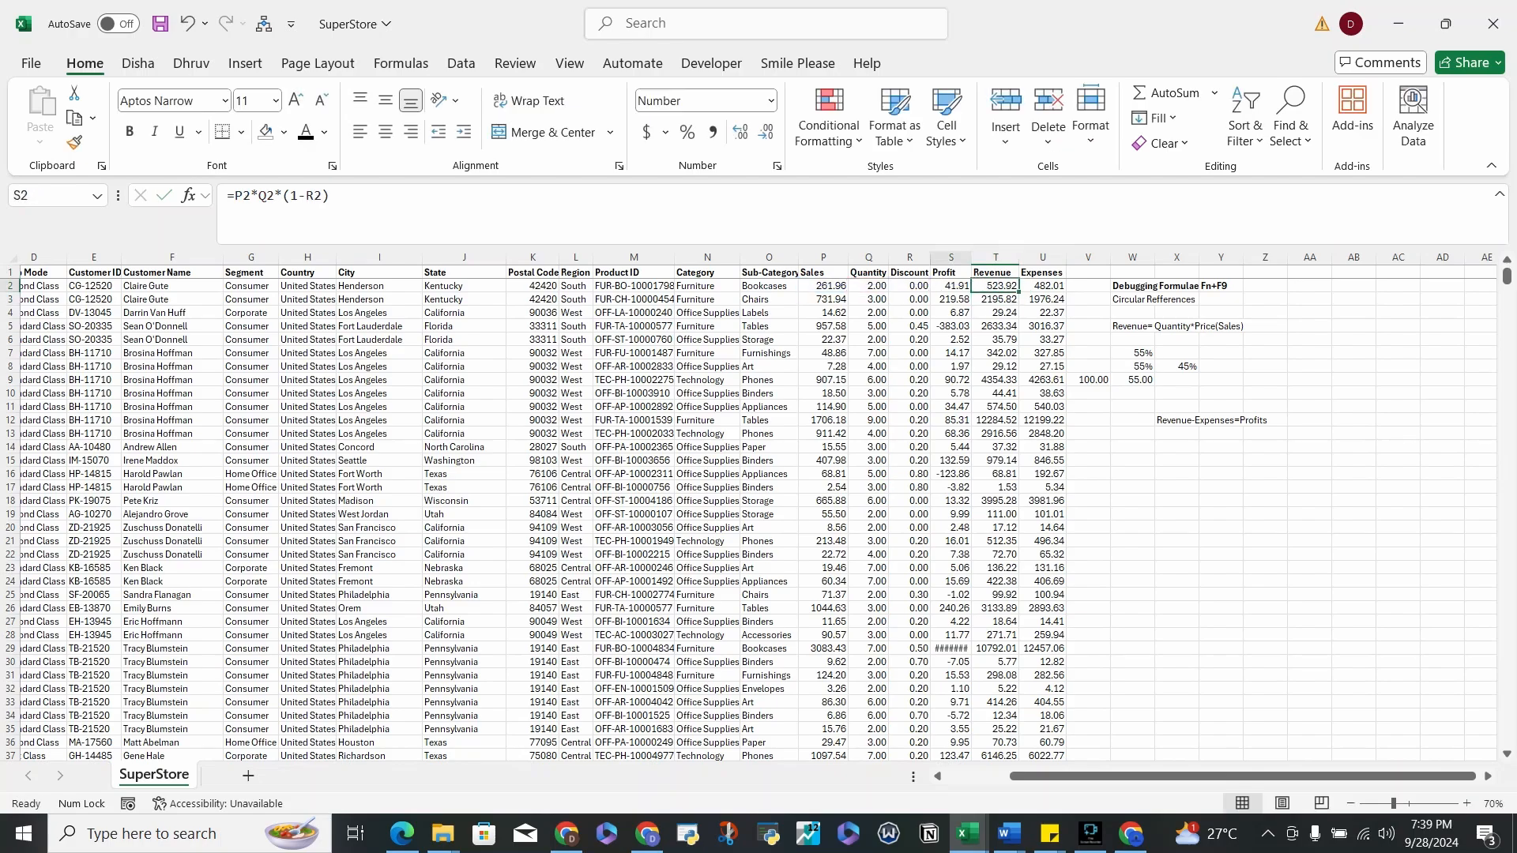